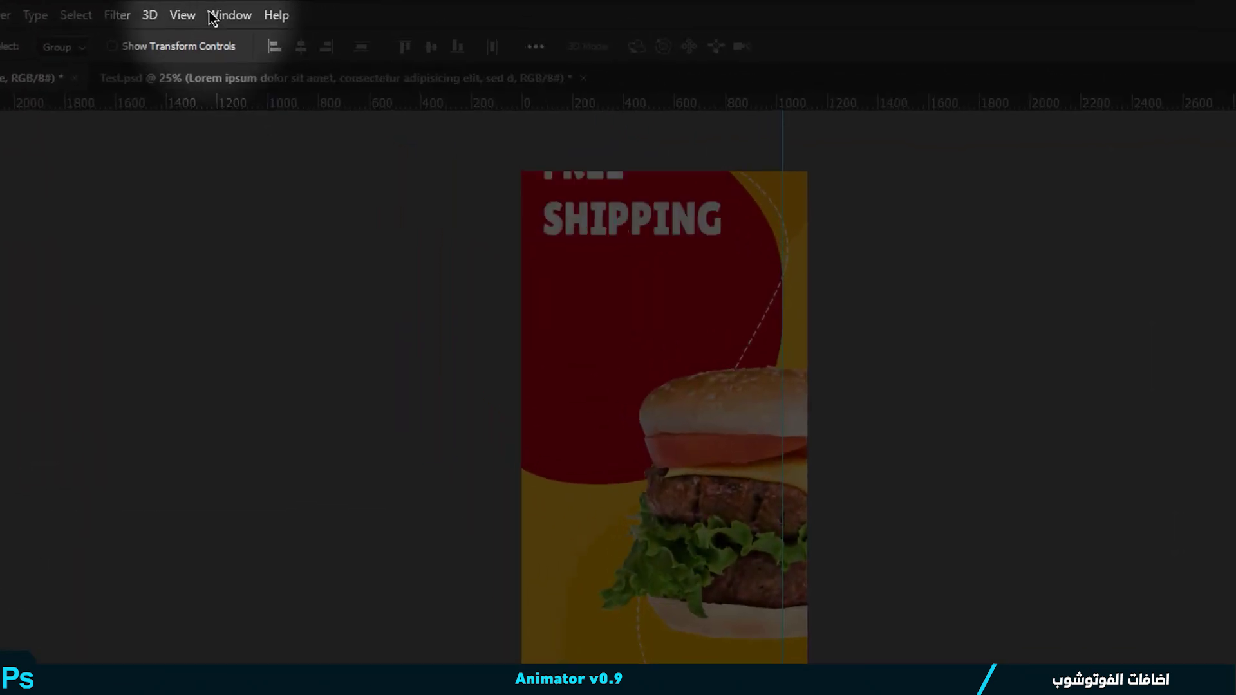
Step: Switch to the Test.psd burger ad document from the Window menu's document list
{"action": "left_click", "coordinate": [250, 9]}
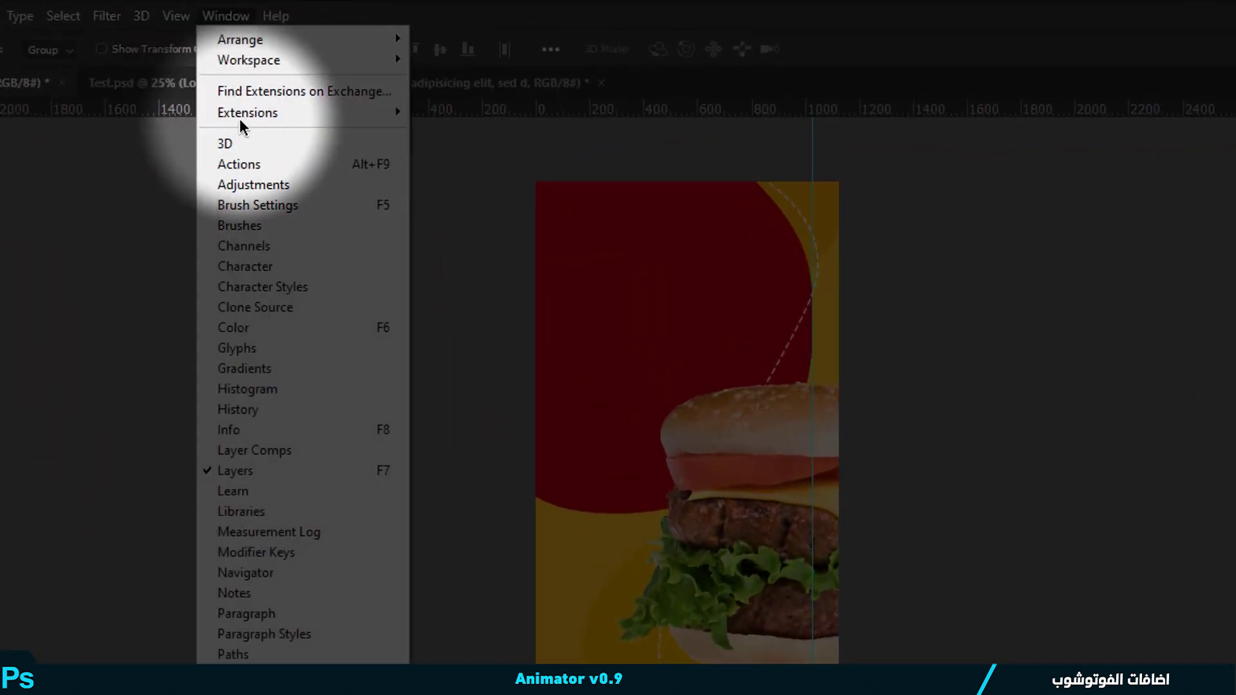
{"action": "mouse_move", "coordinate": [264, 68]}
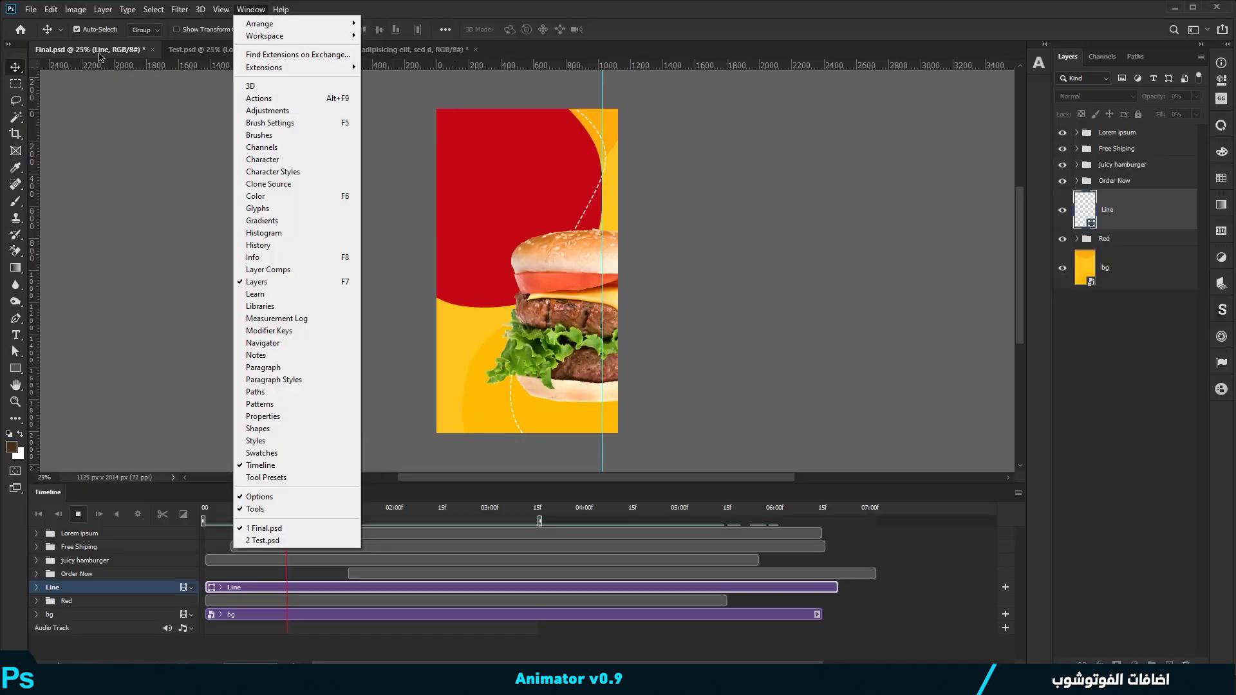
{"action": "left_click", "coordinate": [112, 76]}
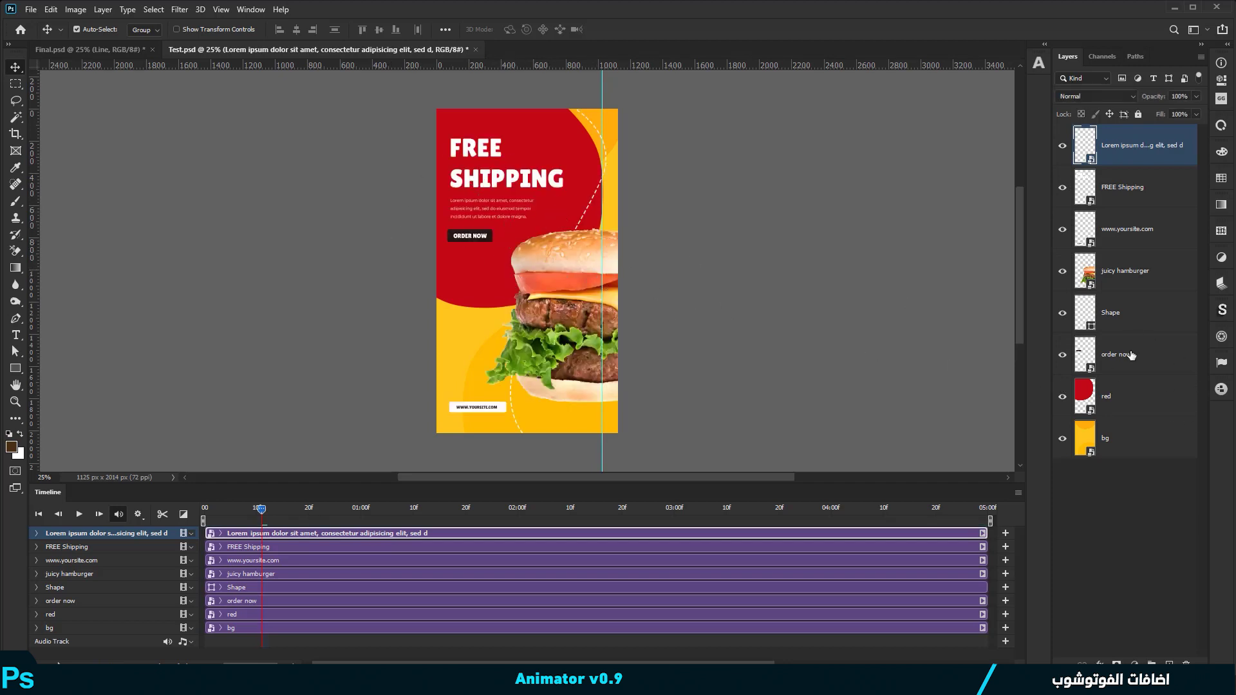
{"action": "left_click", "coordinate": [1131, 354]}
{"action": "left_click", "coordinate": [1132, 321]}
{"action": "left_click", "coordinate": [1132, 273]}
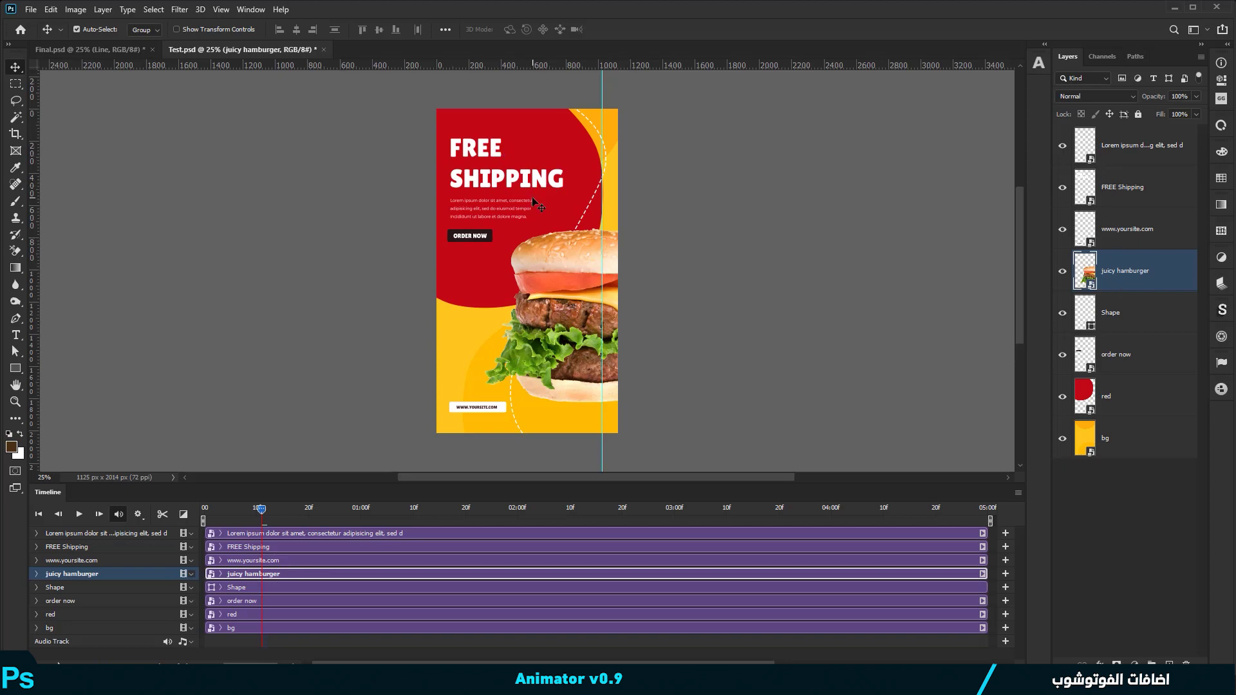
{"action": "left_click", "coordinate": [1155, 155]}
{"action": "left_click", "coordinate": [1142, 193]}
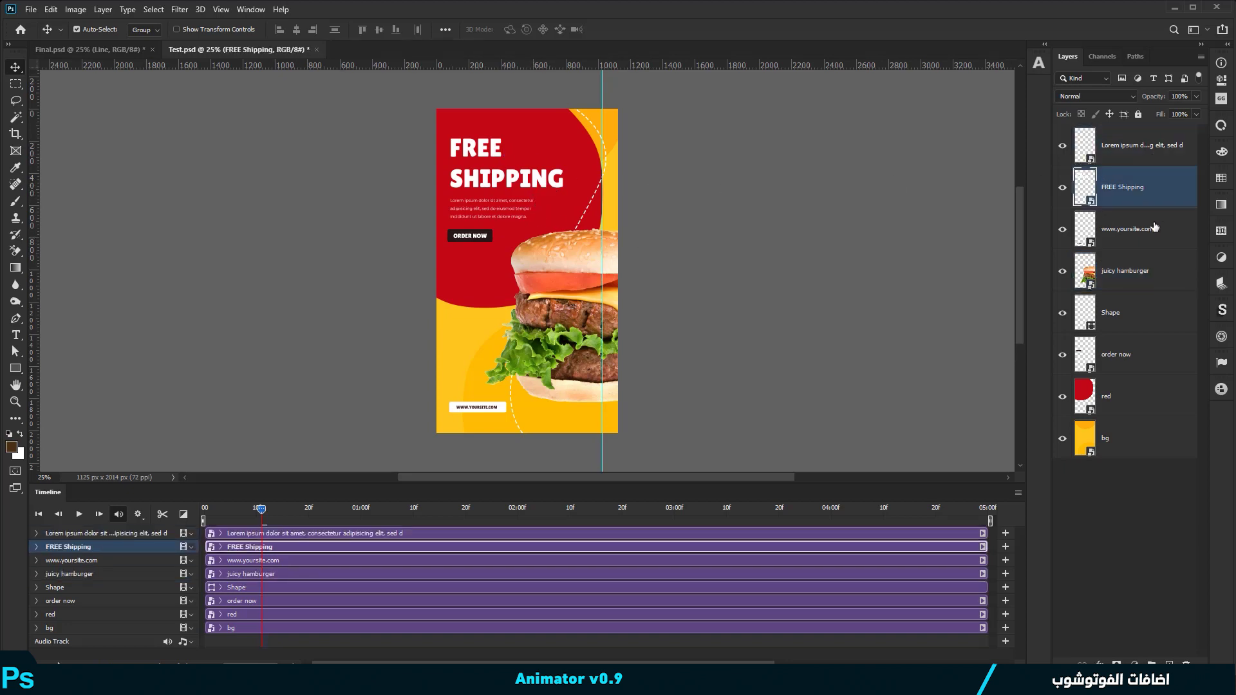
{"action": "left_click", "coordinate": [1160, 238]}
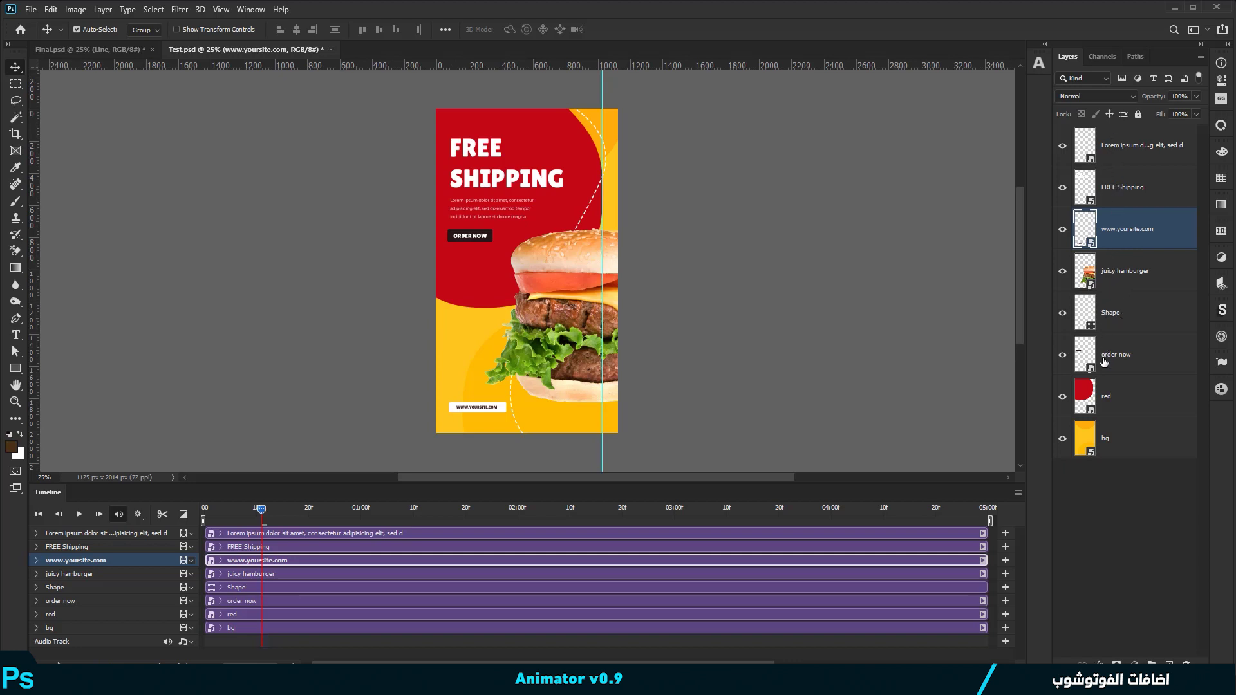
{"action": "left_click", "coordinate": [251, 10]}
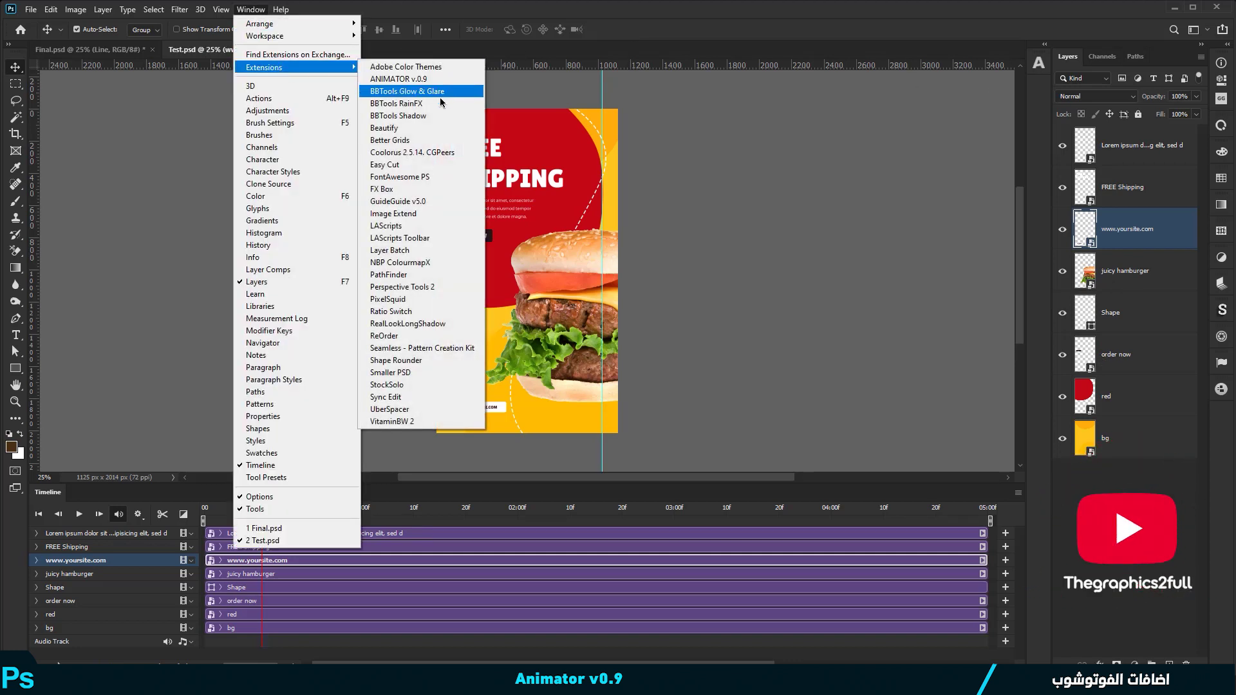
{"action": "mouse_move", "coordinate": [264, 68]}
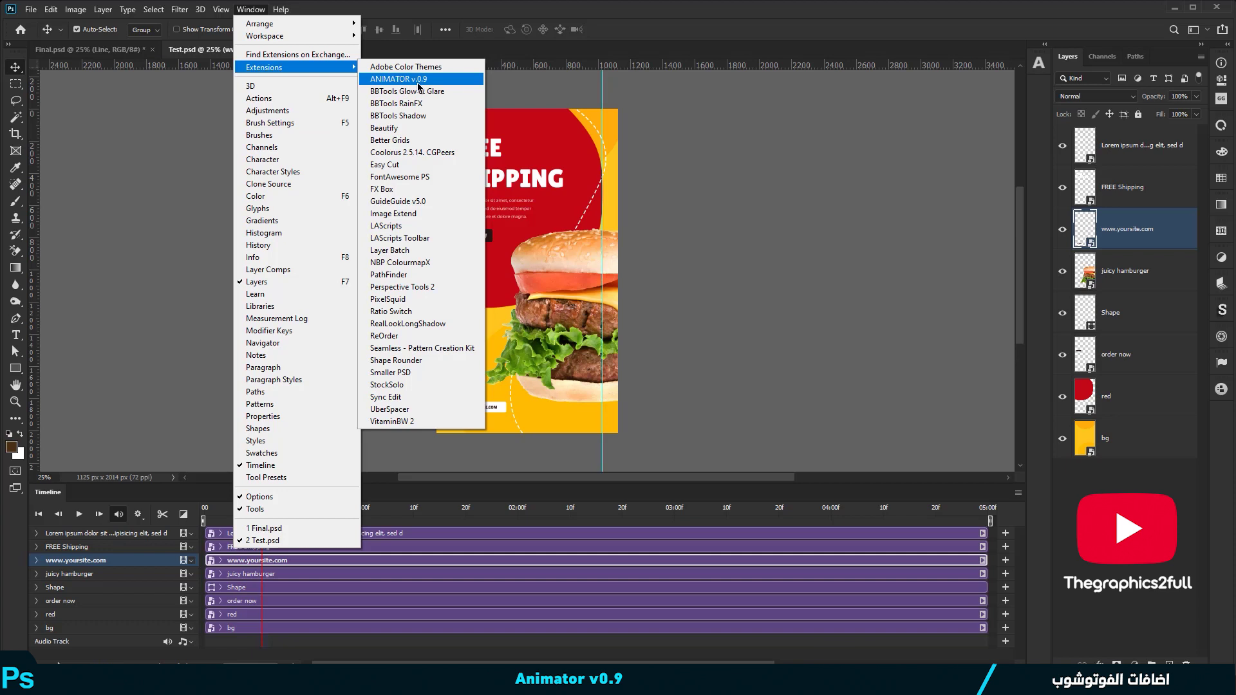
Step: Open ANIMATOR v.0.9 and filter by Scale, Moving, Rotate, Bounce, Fade, Titles and Miscellaneous
{"action": "left_click", "coordinate": [1037, 63]}
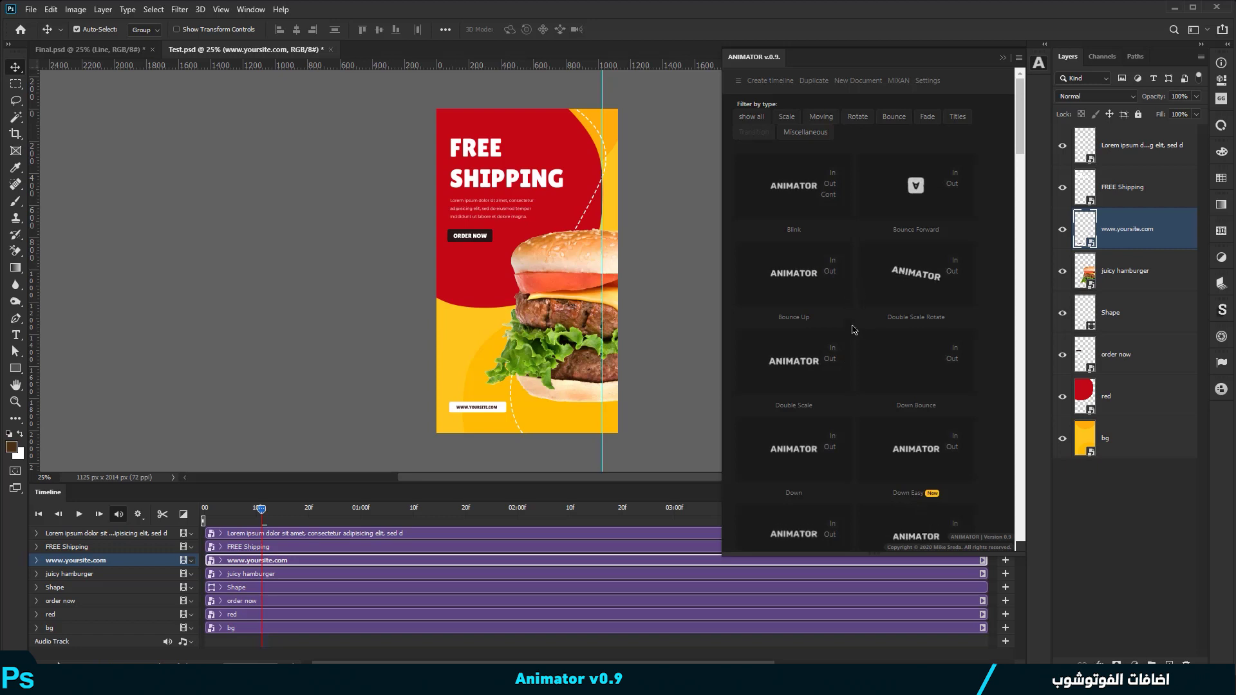
{"action": "scroll", "coordinate": [864, 341], "scroll_direction": "down", "scroll_amount": 2}
{"action": "scroll", "coordinate": [867, 364], "scroll_direction": "up", "scroll_amount": 2}
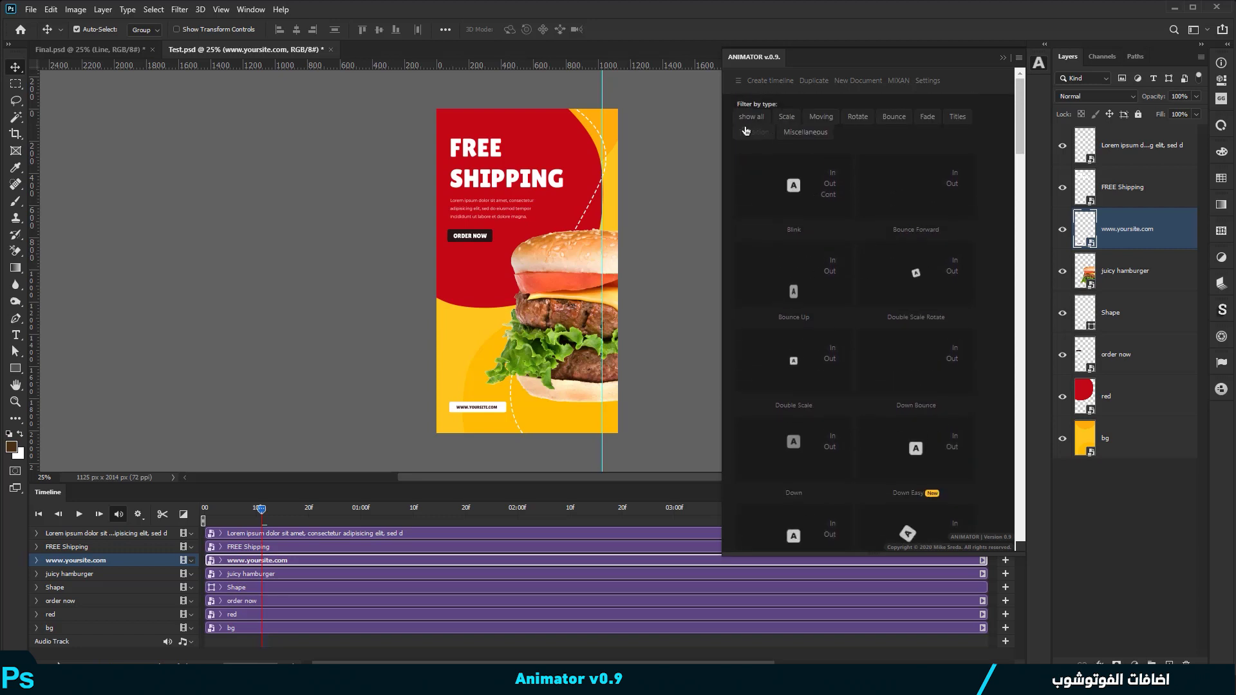
{"action": "left_click", "coordinate": [789, 117]}
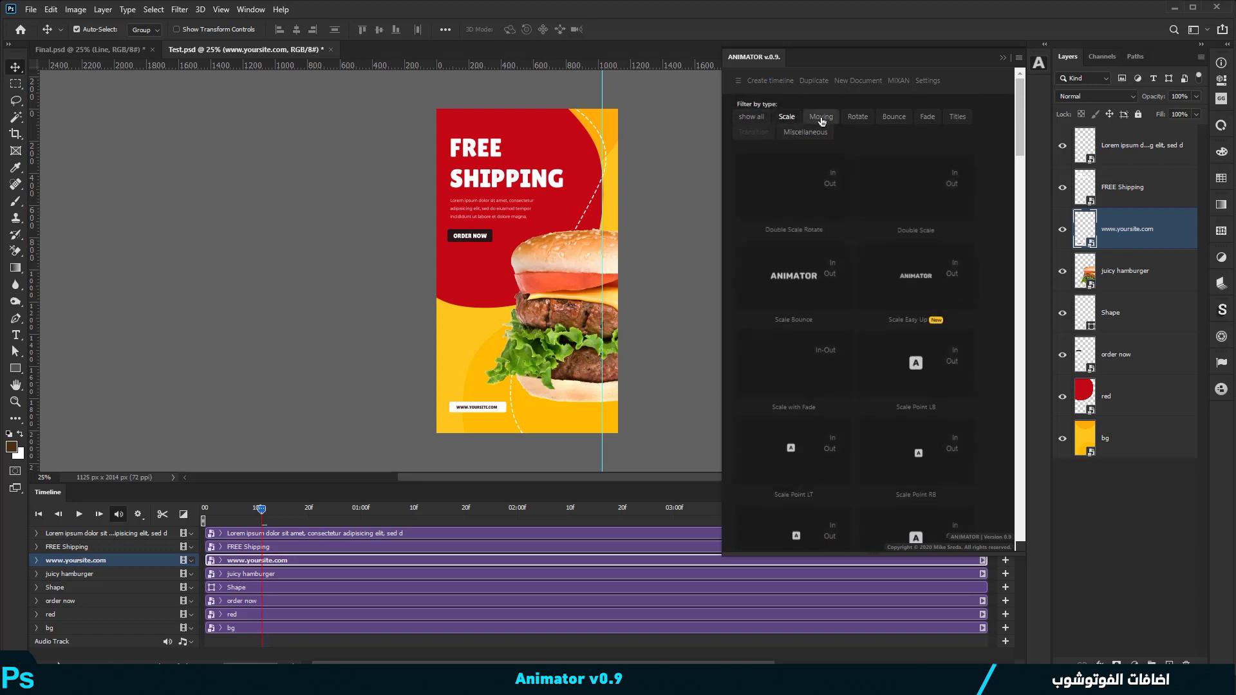
{"action": "left_click", "coordinate": [821, 117]}
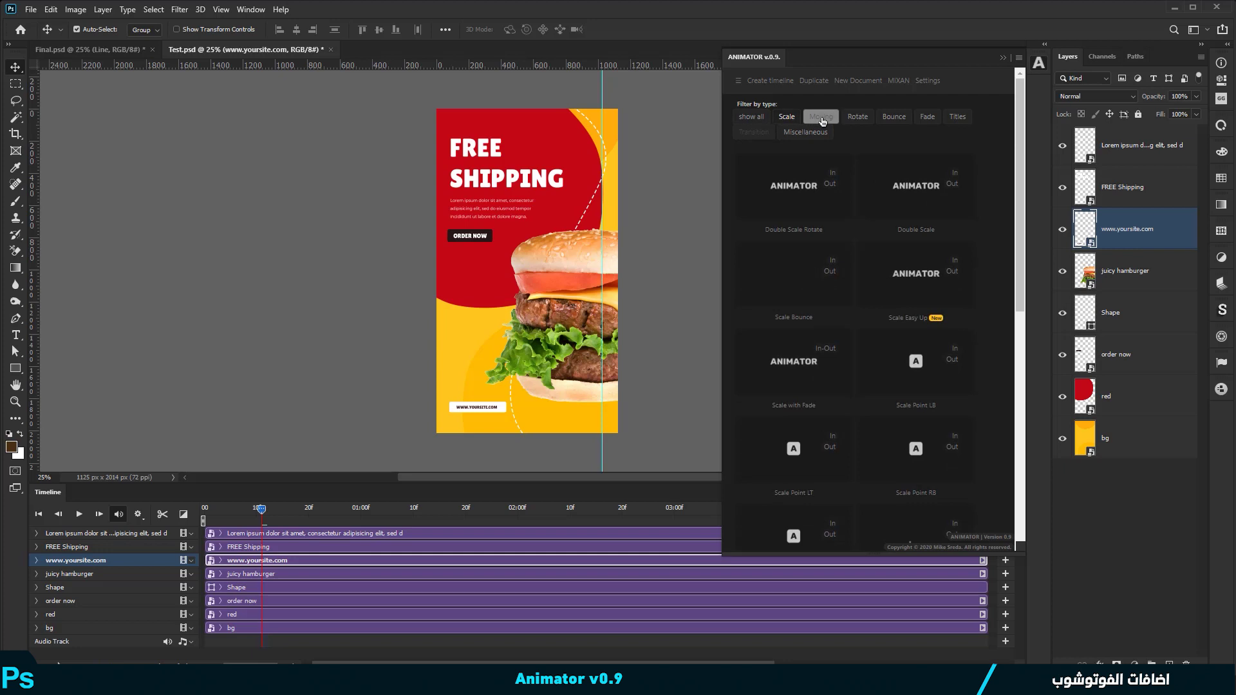
{"action": "left_click", "coordinate": [858, 117]}
{"action": "left_click", "coordinate": [893, 117]}
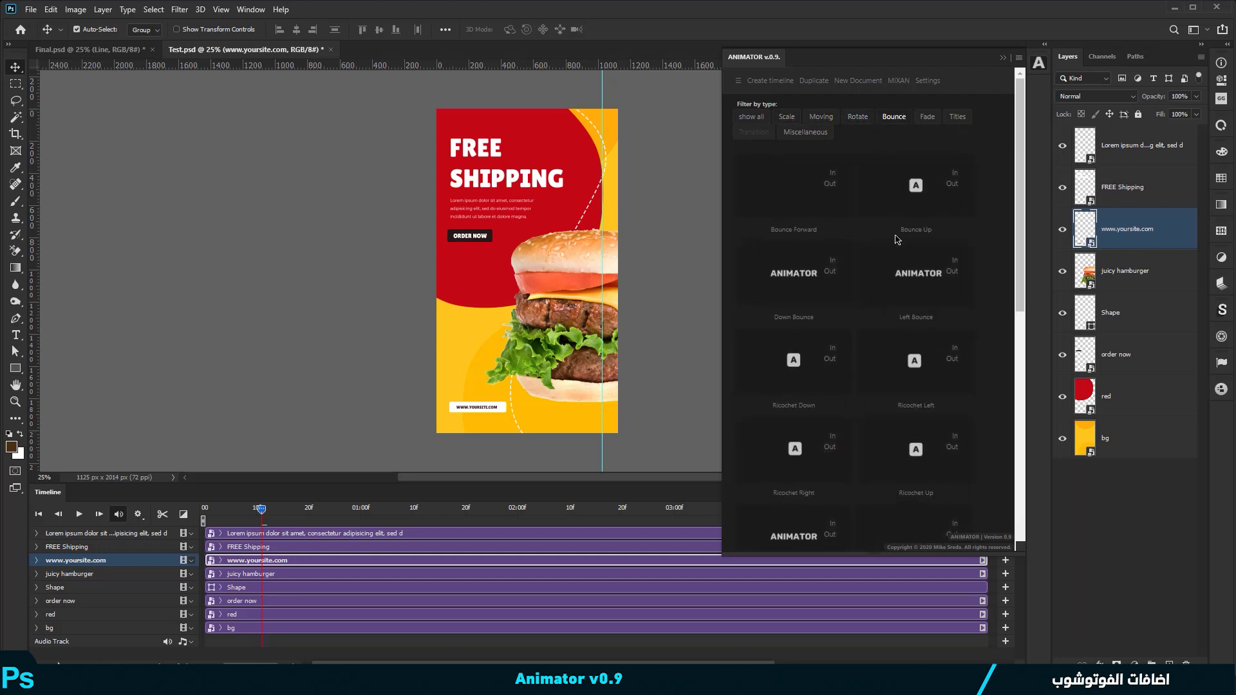
{"action": "left_click", "coordinate": [928, 117]}
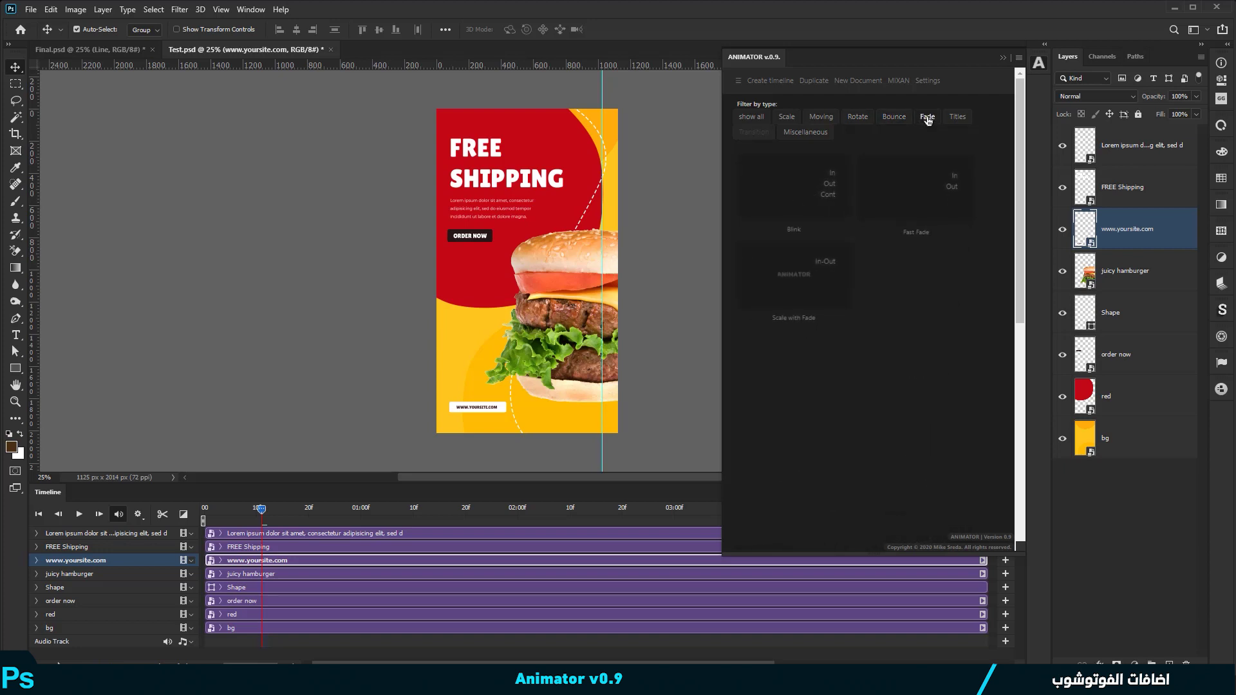
{"action": "left_click", "coordinate": [955, 118]}
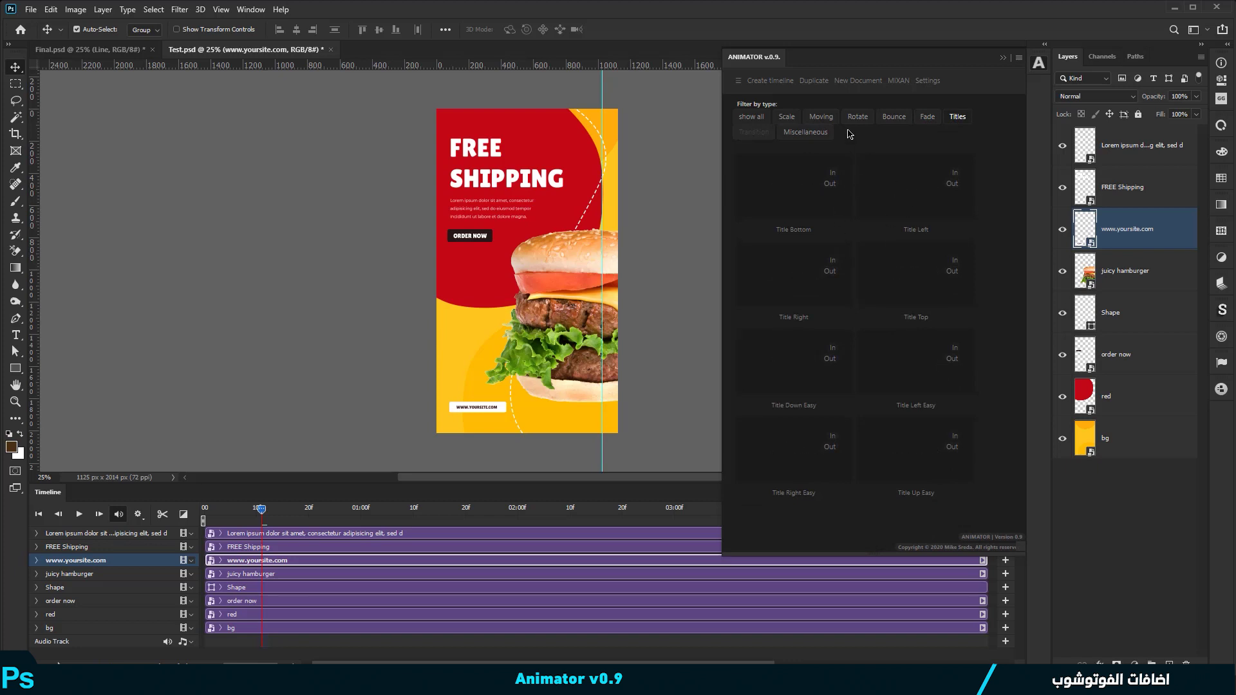
{"action": "left_click", "coordinate": [805, 133]}
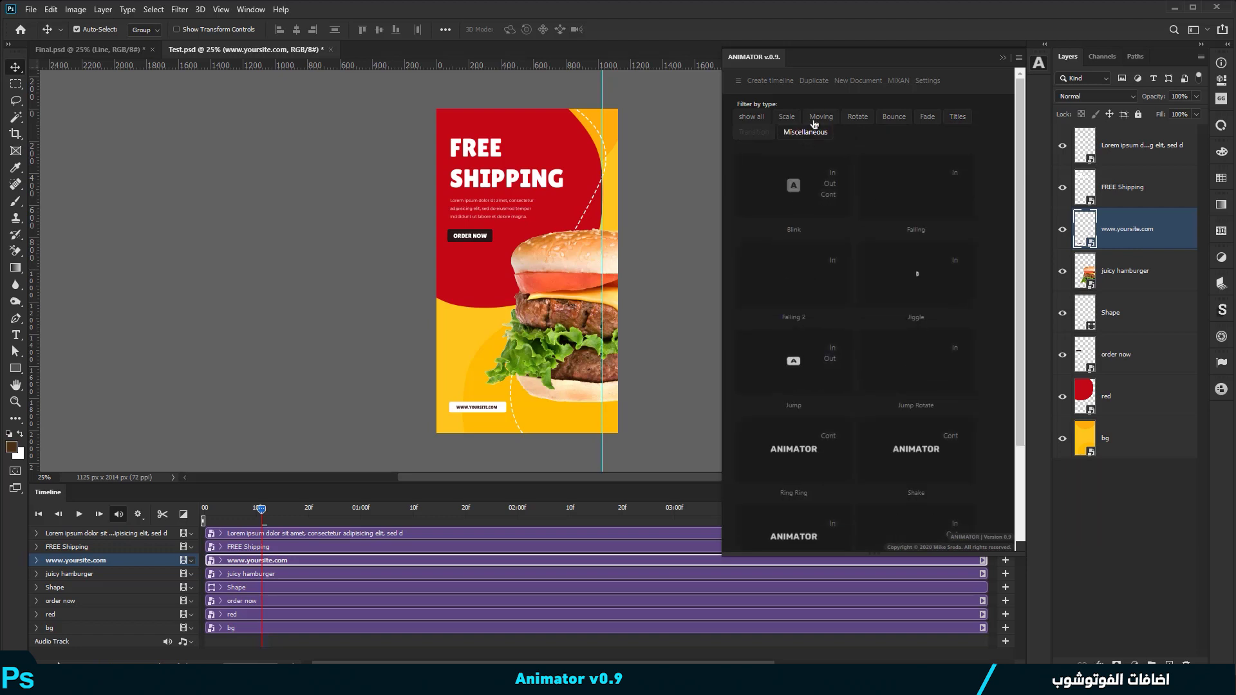
Step: Show all Animator presets and scroll through the full list
{"action": "left_click", "coordinate": [751, 117]}
{"action": "scroll", "coordinate": [901, 209], "scroll_direction": "down", "scroll_amount": 3}
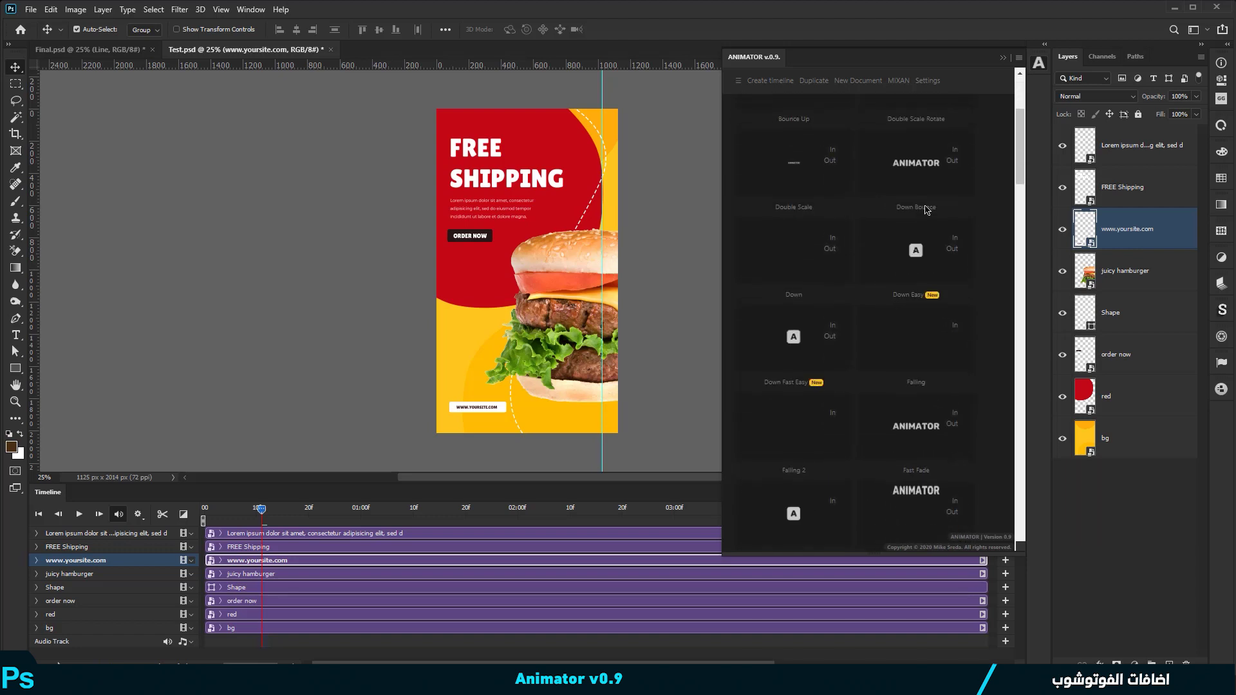
{"action": "scroll", "coordinate": [869, 205], "scroll_direction": "down", "scroll_amount": 3}
{"action": "scroll", "coordinate": [837, 201], "scroll_direction": "down", "scroll_amount": 3}
{"action": "scroll", "coordinate": [806, 197], "scroll_direction": "down", "scroll_amount": 3}
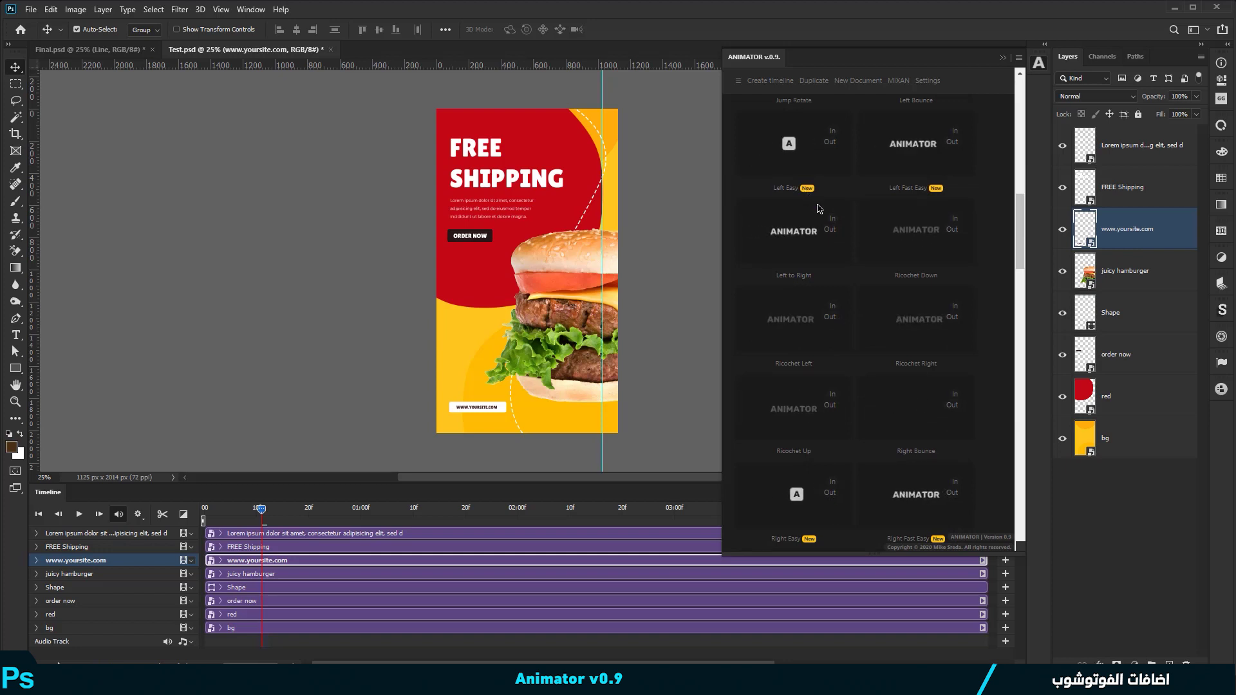
{"action": "scroll", "coordinate": [830, 212], "scroll_direction": "up", "scroll_amount": 4}
{"action": "scroll", "coordinate": [847, 235], "scroll_direction": "up", "scroll_amount": 4}
{"action": "scroll", "coordinate": [849, 232], "scroll_direction": "up", "scroll_amount": 4}
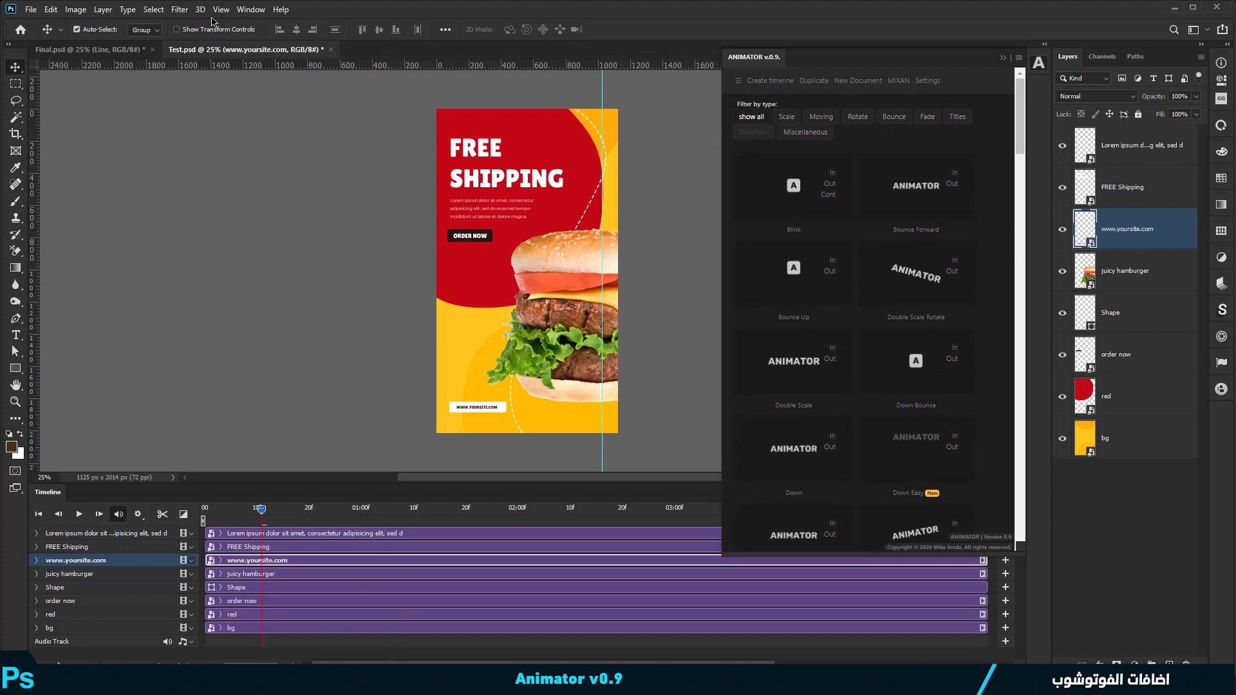
Step: Collapse the Animator panel and hide the lorem ipsum, text, burger, shape and order now layers
{"action": "left_click", "coordinate": [250, 9]}
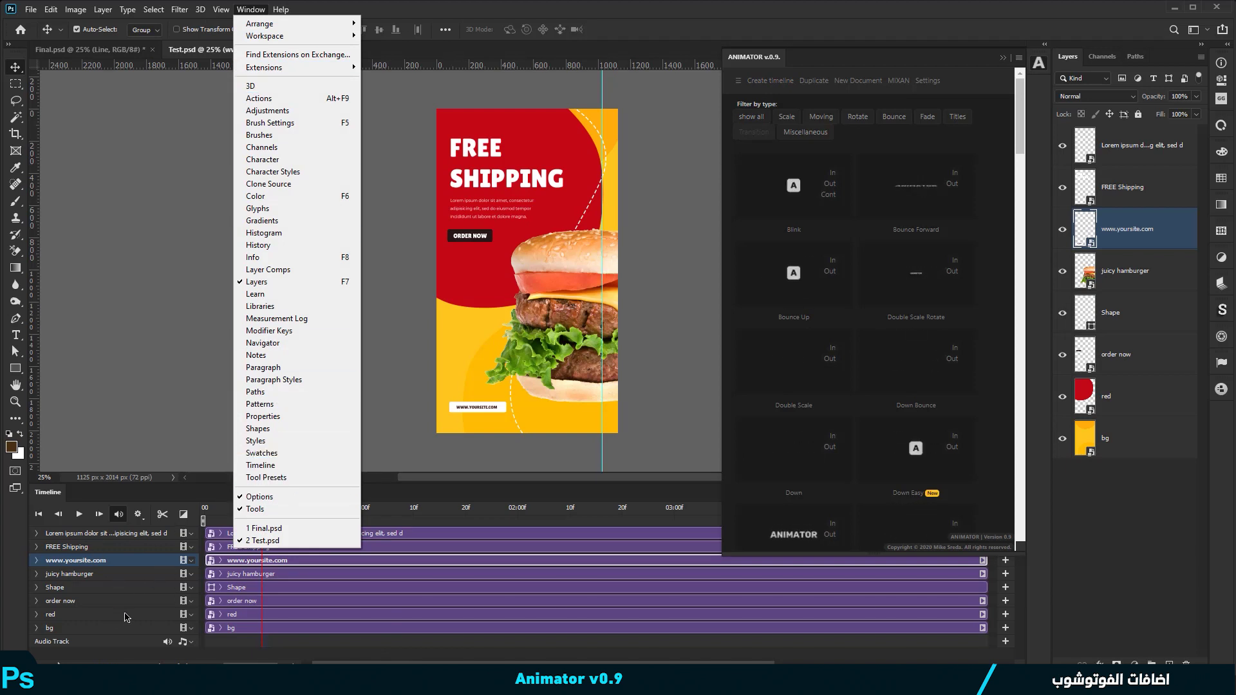
{"action": "left_click", "coordinate": [824, 63]}
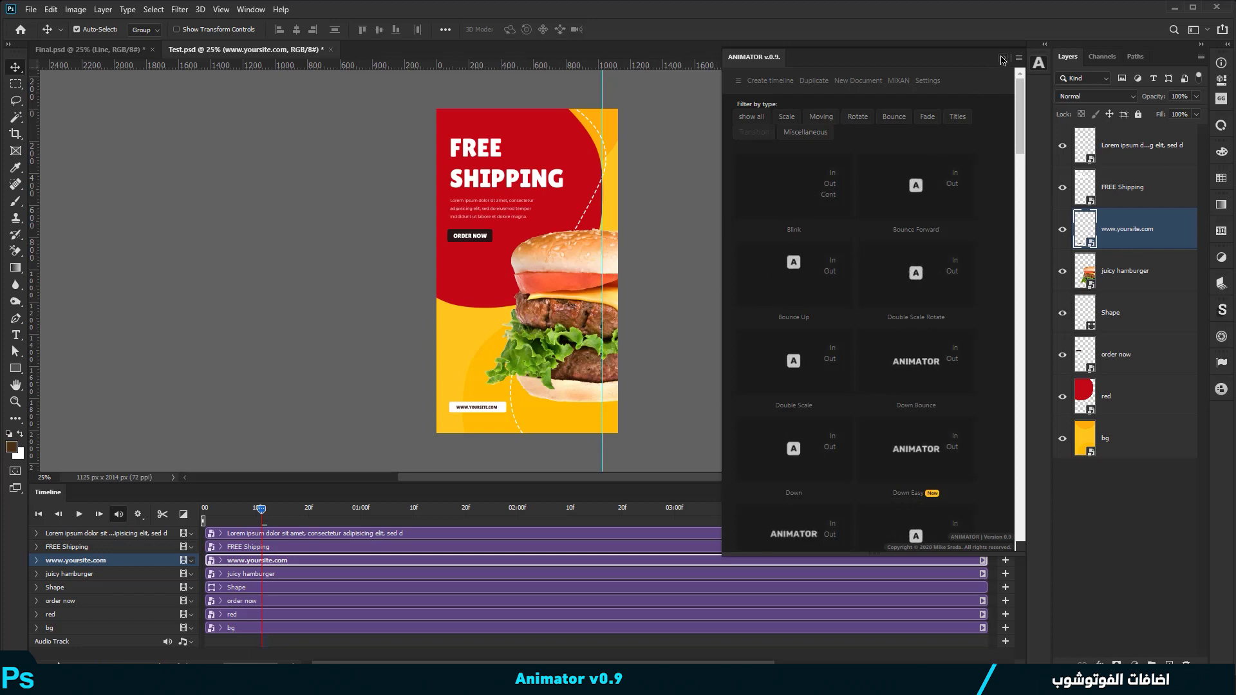
{"action": "left_click", "coordinate": [1038, 62]}
{"action": "left_click", "coordinate": [1062, 146]}
{"action": "left_click_drag", "start_coordinate": [1065, 171], "coordinate": [1062, 369]}
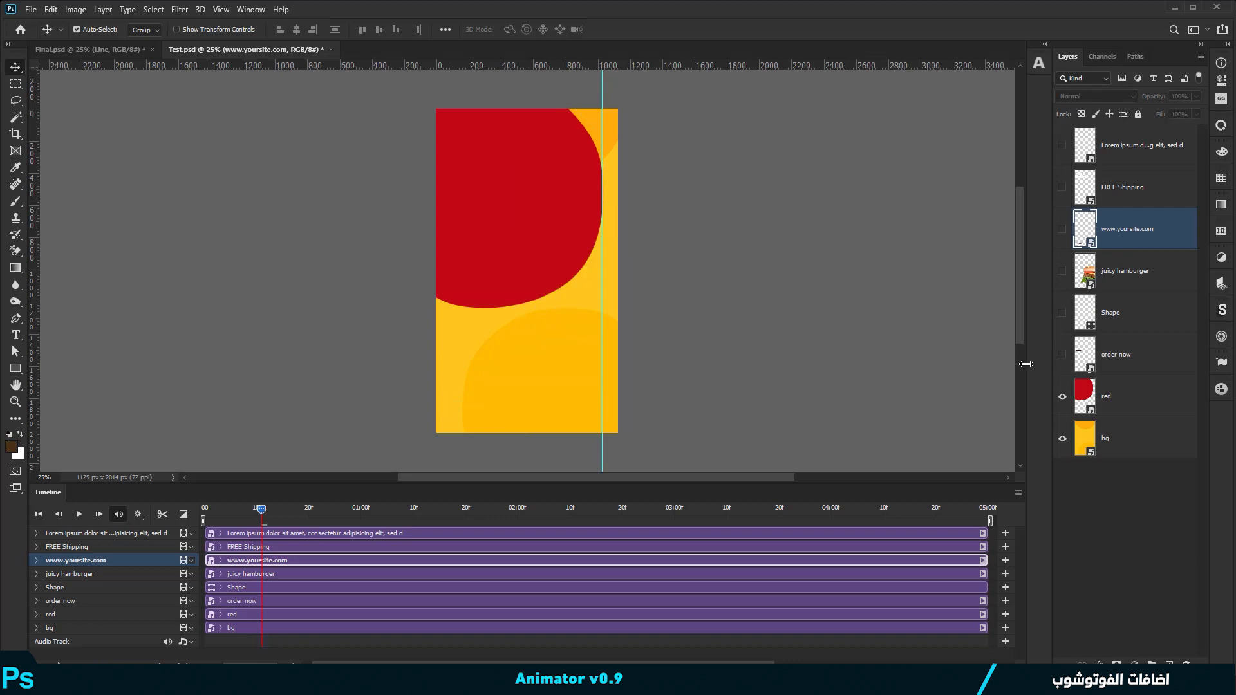
Step: Toggle the red layer's visibility off and back on, then reopen the Animator panel
{"action": "left_click", "coordinate": [1137, 441]}
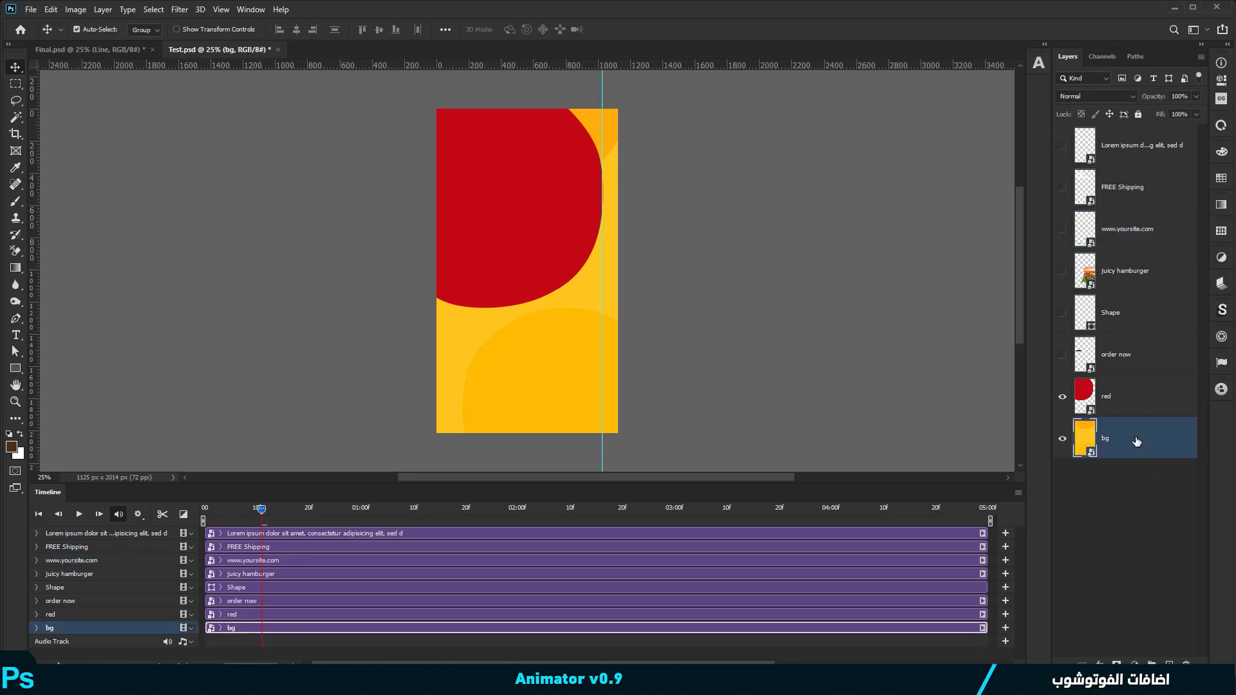
{"action": "left_click", "coordinate": [1062, 397]}
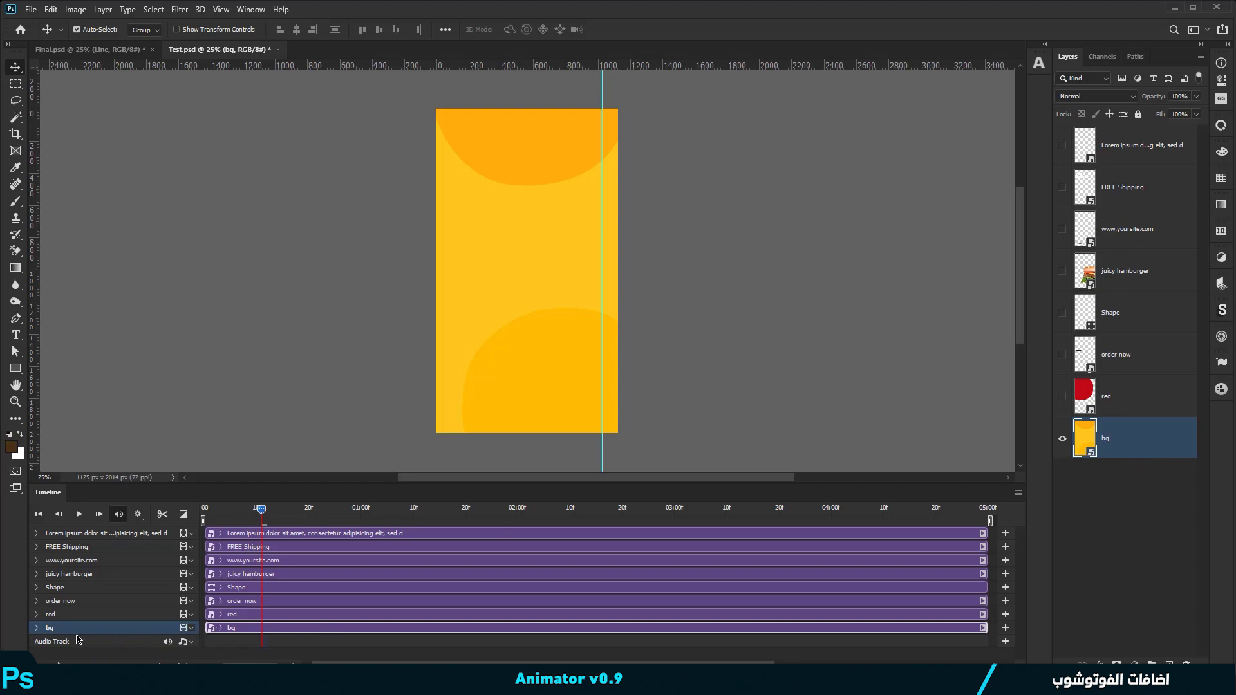
{"action": "left_click", "coordinate": [1139, 399]}
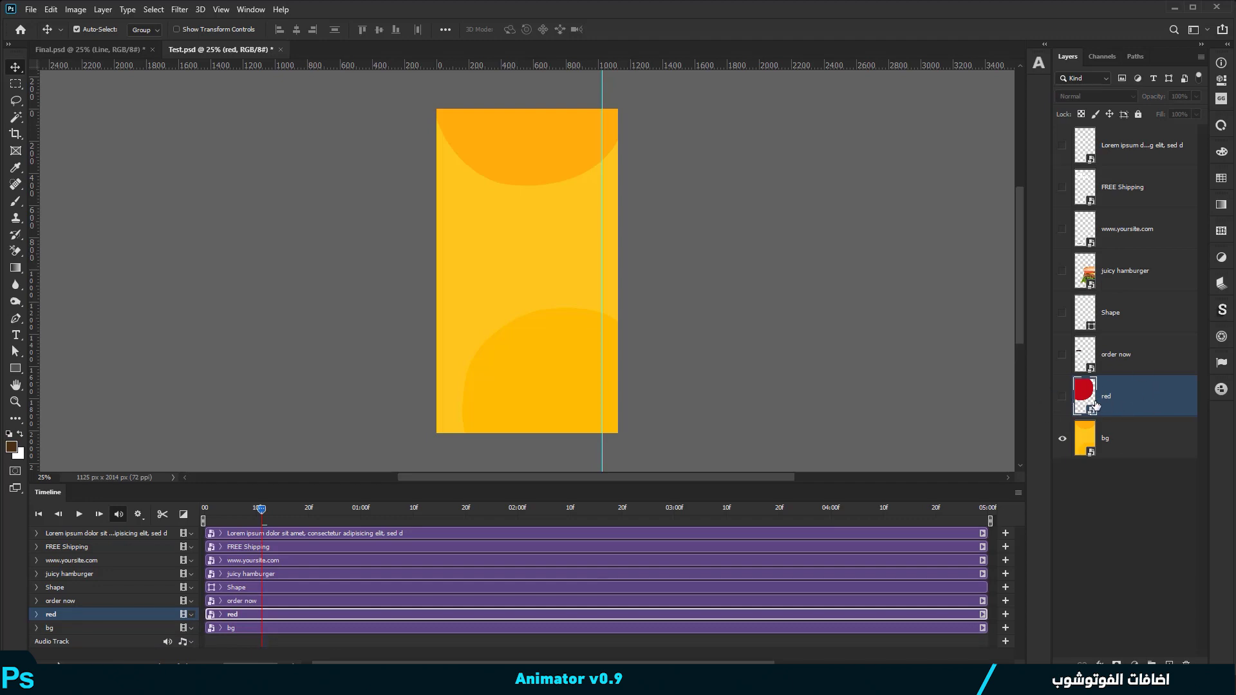
{"action": "left_click", "coordinate": [1063, 398]}
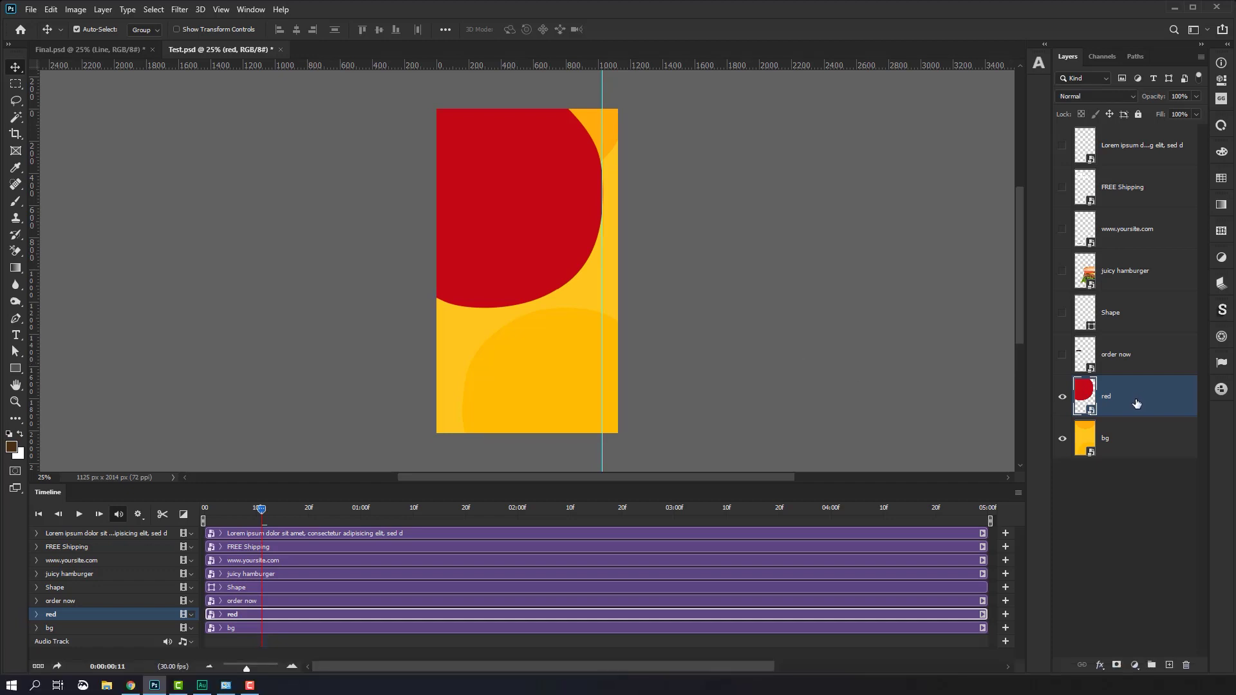
{"action": "left_click", "coordinate": [1039, 64]}
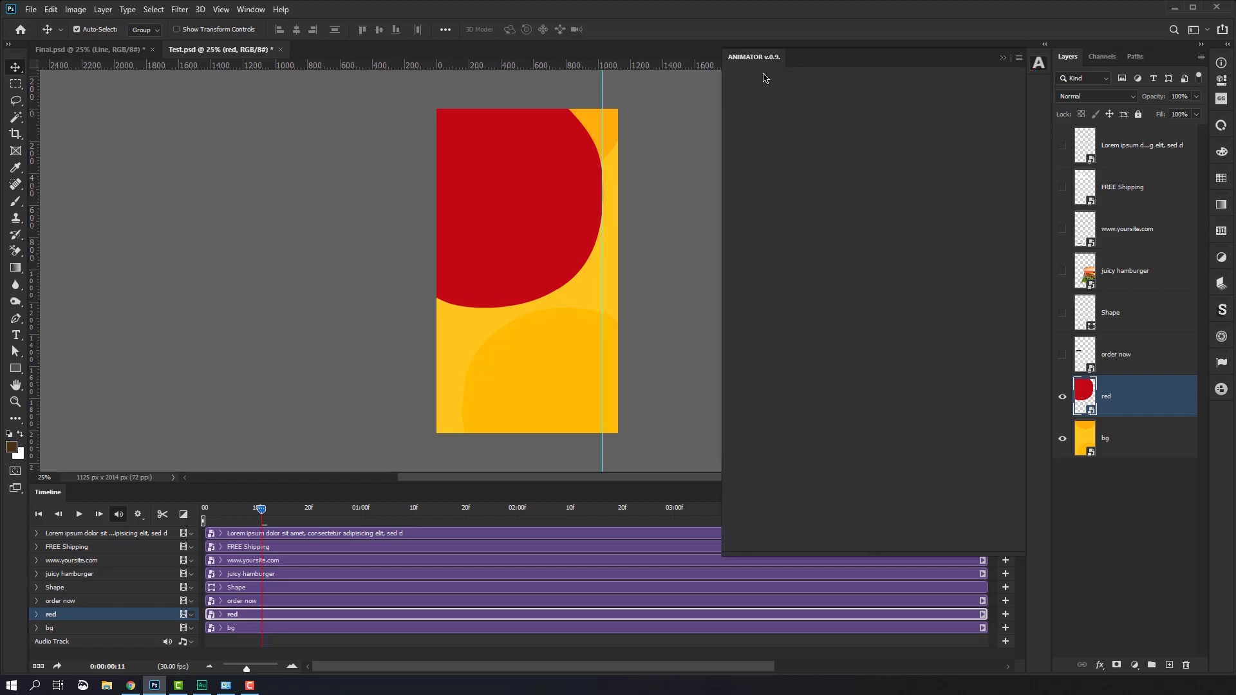
Step: Collapse the Animator panel and bring up the red layer's context menu
{"action": "left_click", "coordinate": [1007, 59]}
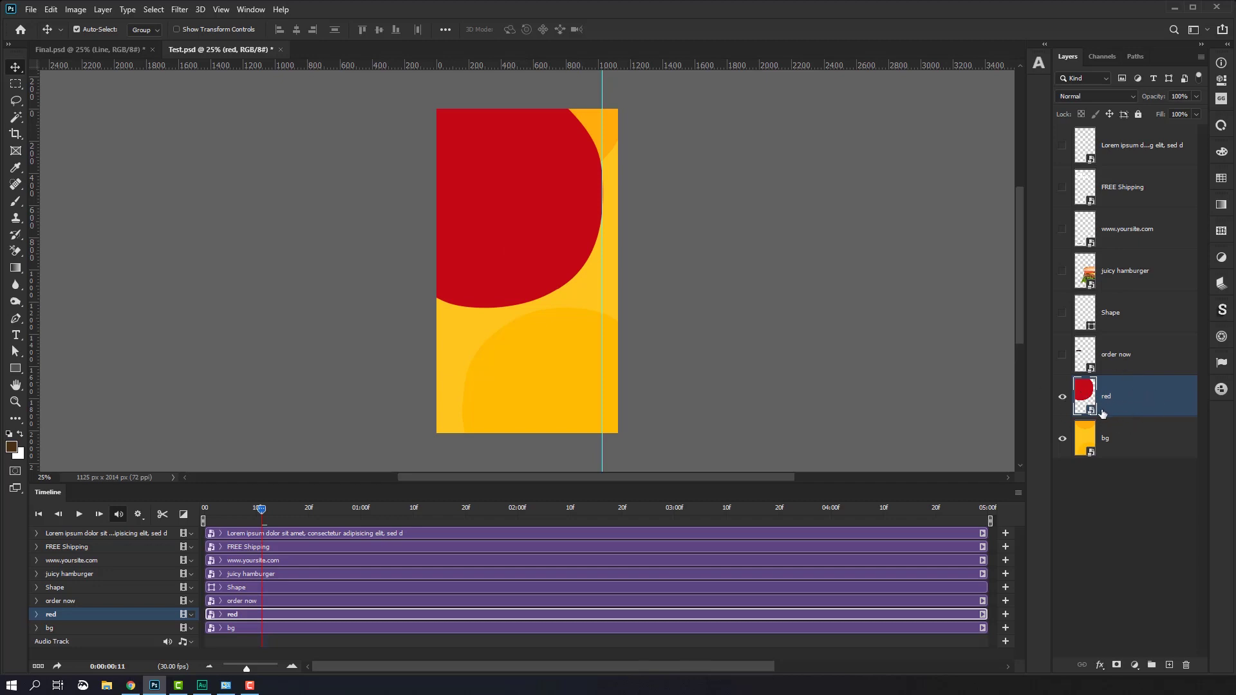
{"action": "right_click", "coordinate": [1121, 404]}
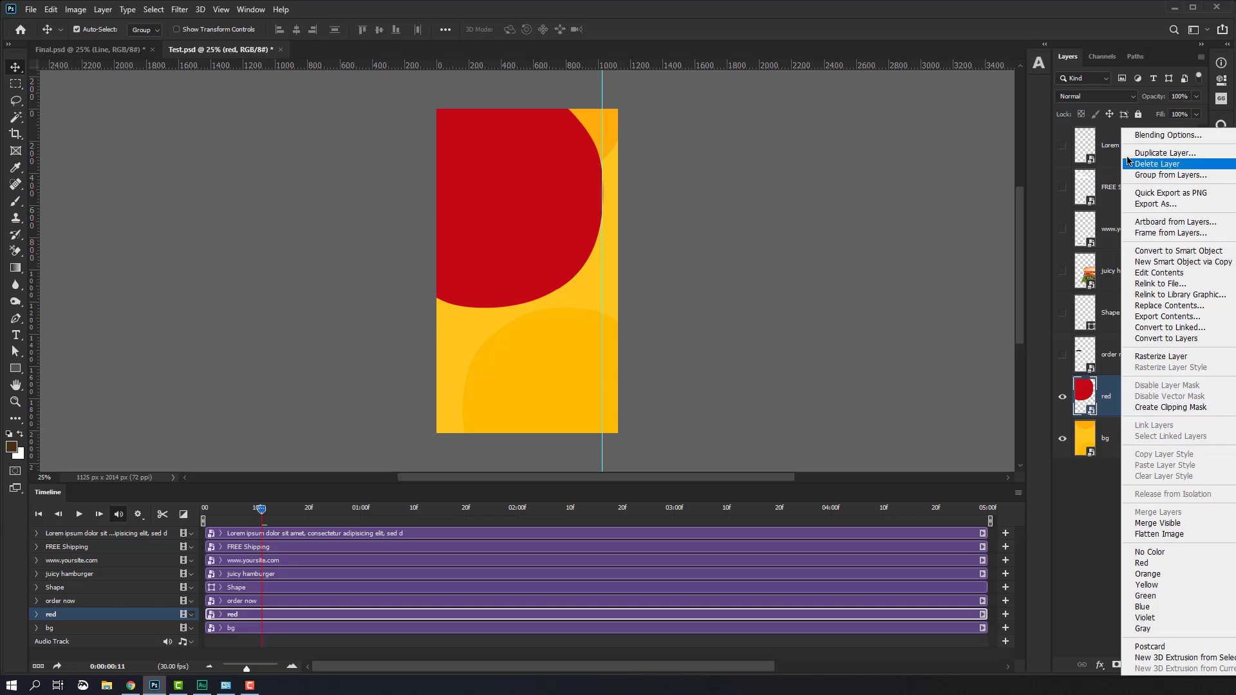
Step: Duplicate the red layer as red copy and reopen the ANIMATOR v0.9 panel
{"action": "left_click", "coordinate": [1038, 69]}
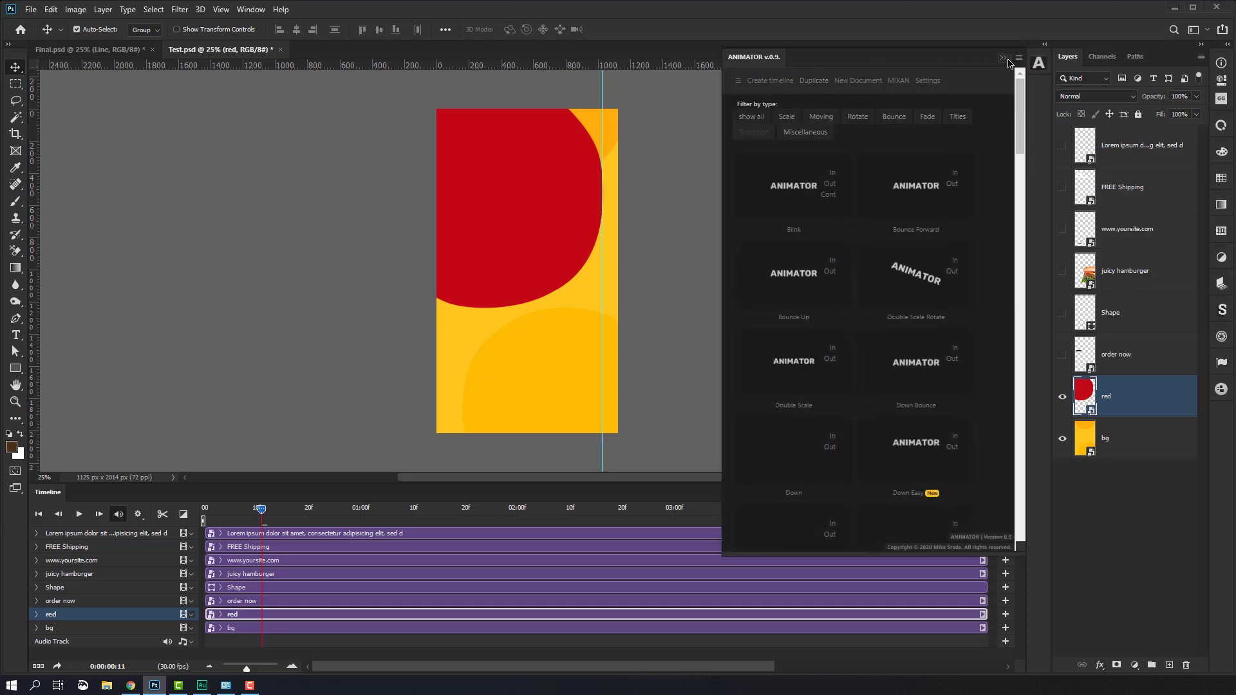
{"action": "left_click", "coordinate": [1116, 308]}
{"action": "right_click", "coordinate": [1137, 404]}
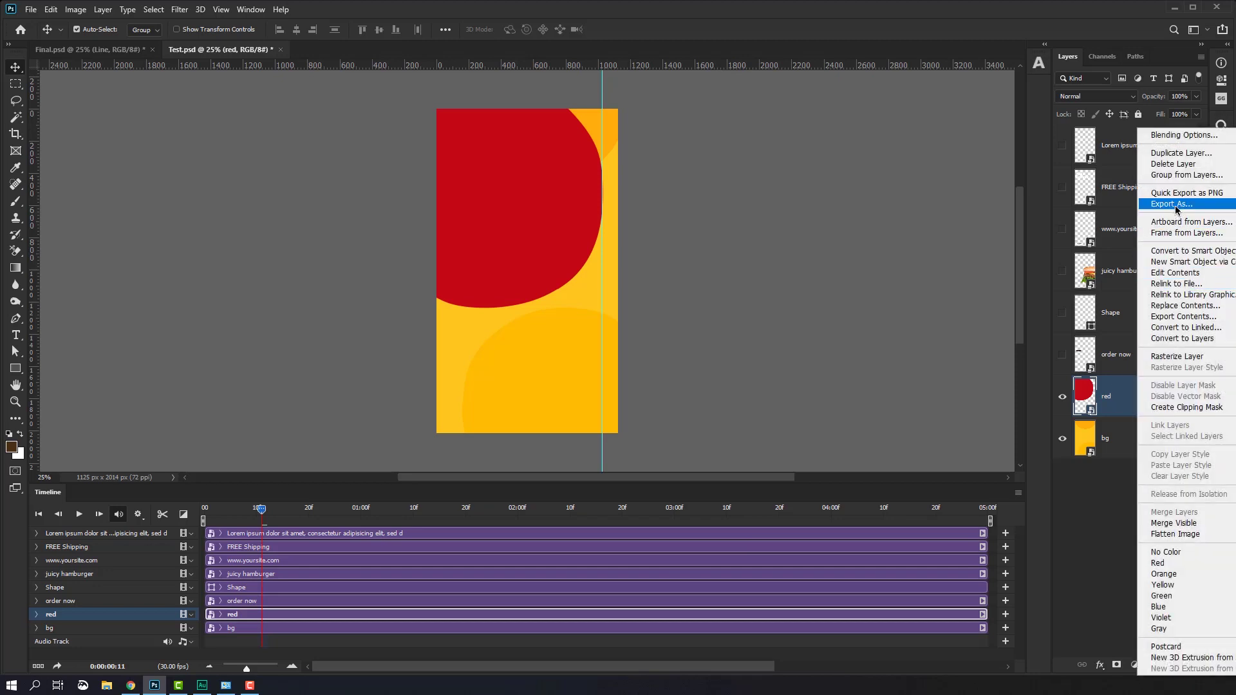
{"action": "left_click", "coordinate": [1165, 155]}
{"action": "left_click", "coordinate": [927, 193]}
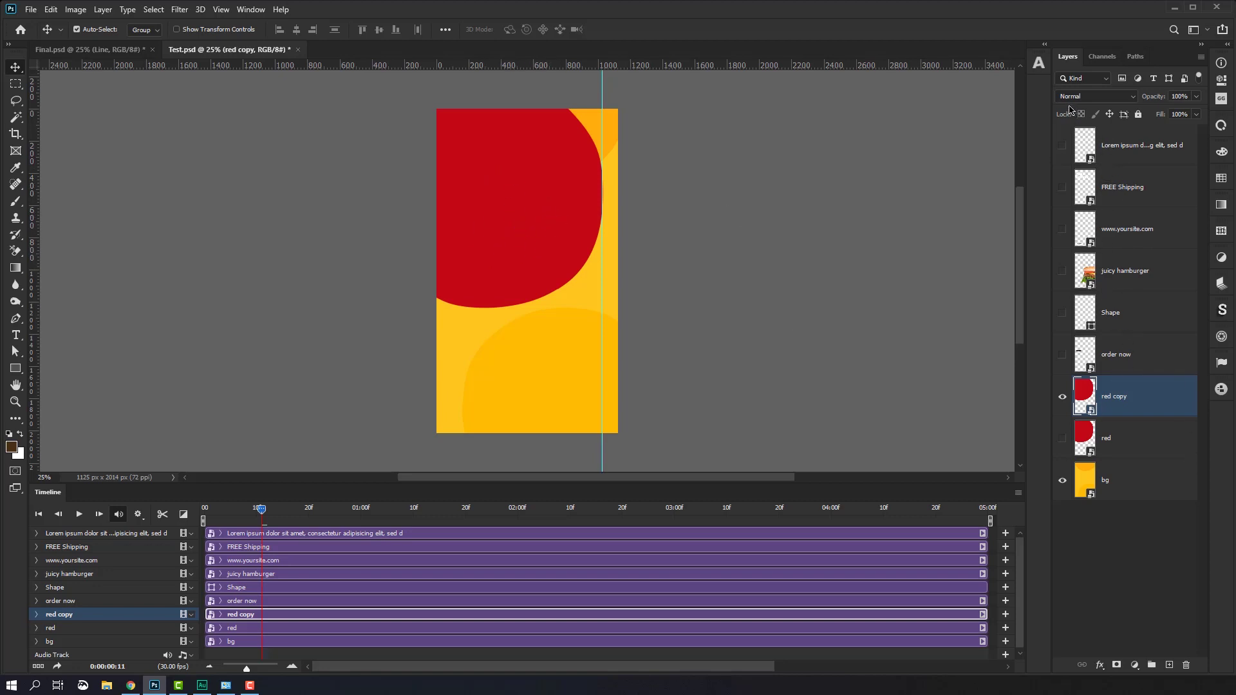
{"action": "left_click", "coordinate": [1038, 63]}
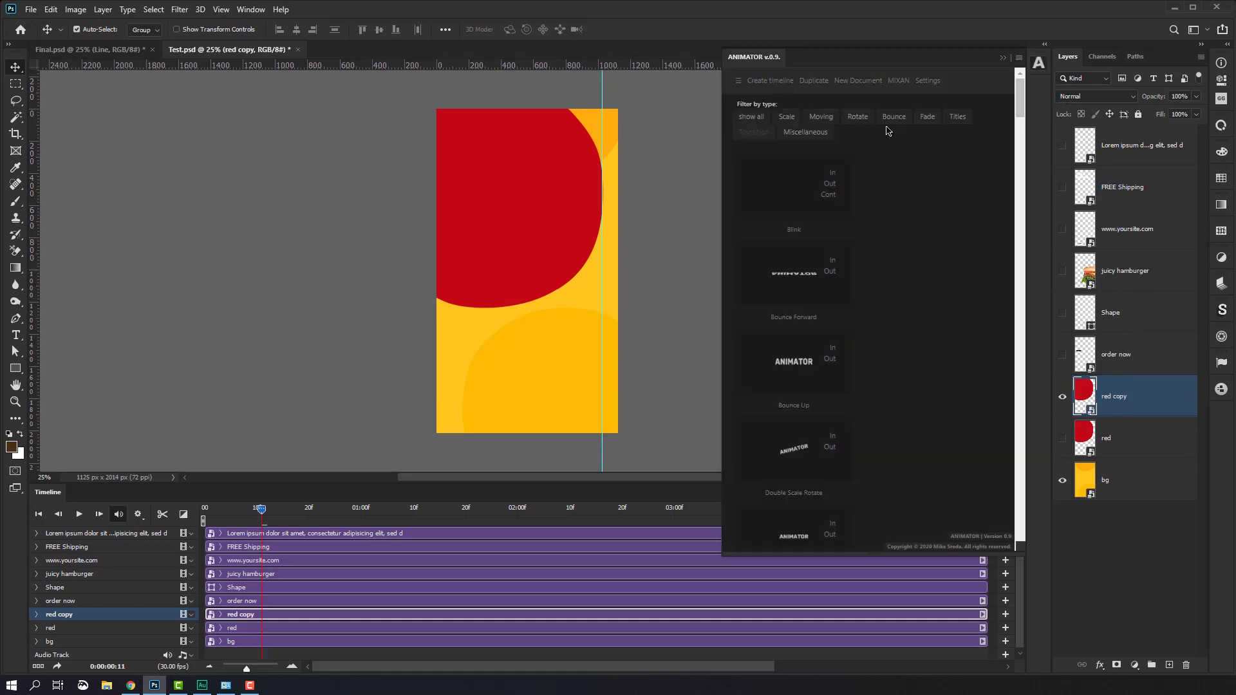
Step: Filter Animator to Moving presets and apply Left Bounce In to red copy
{"action": "left_click", "coordinate": [821, 118]}
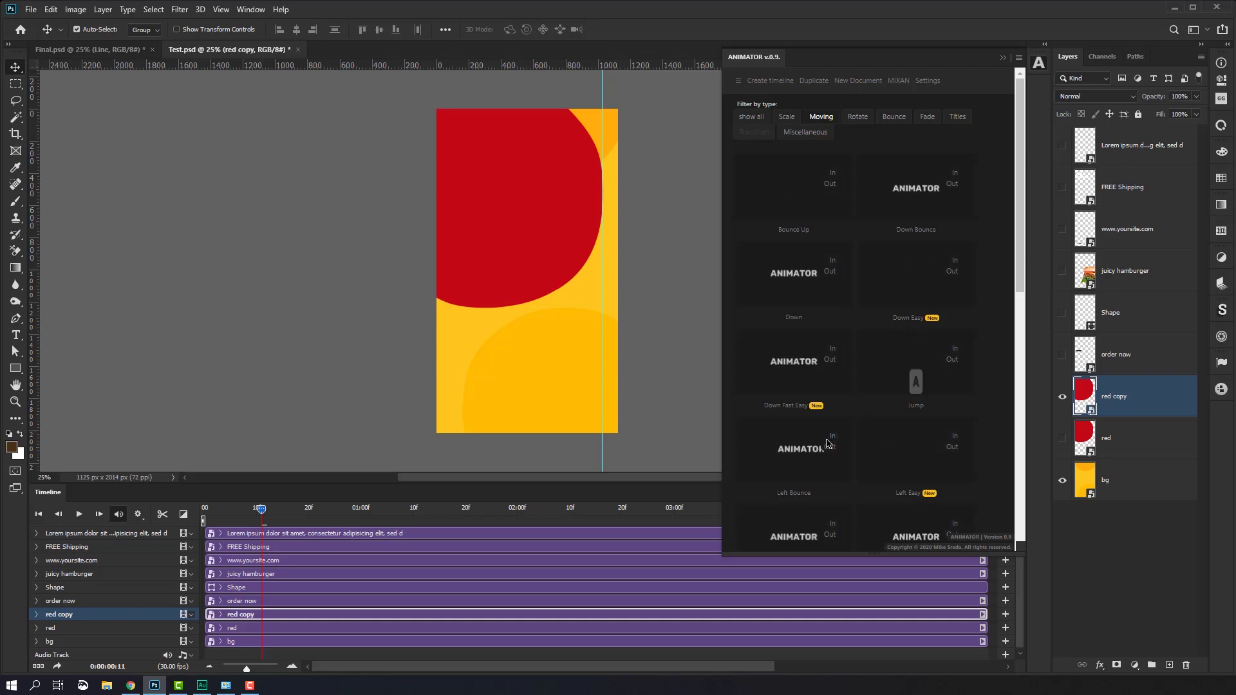
{"action": "left_click", "coordinate": [834, 438]}
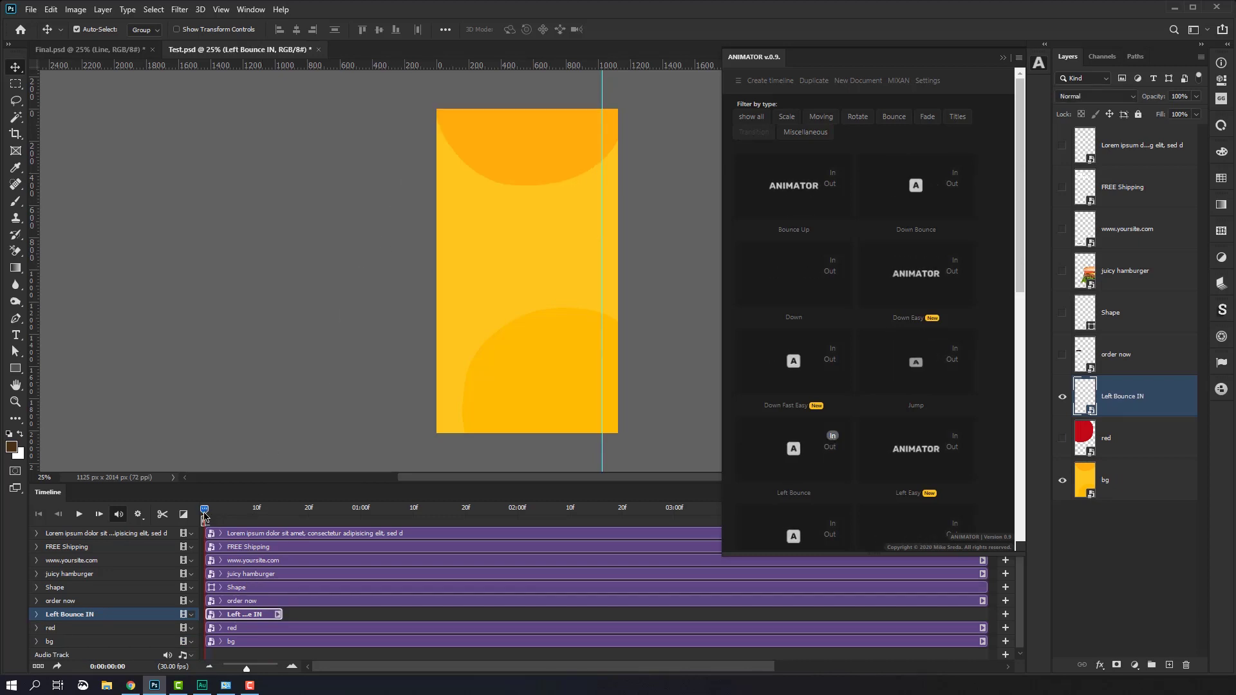
Step: Scrub and play the Left Bounce In preview, then show and select the original red layer
{"action": "left_click_drag", "start_coordinate": [204, 513], "coordinate": [260, 512]}
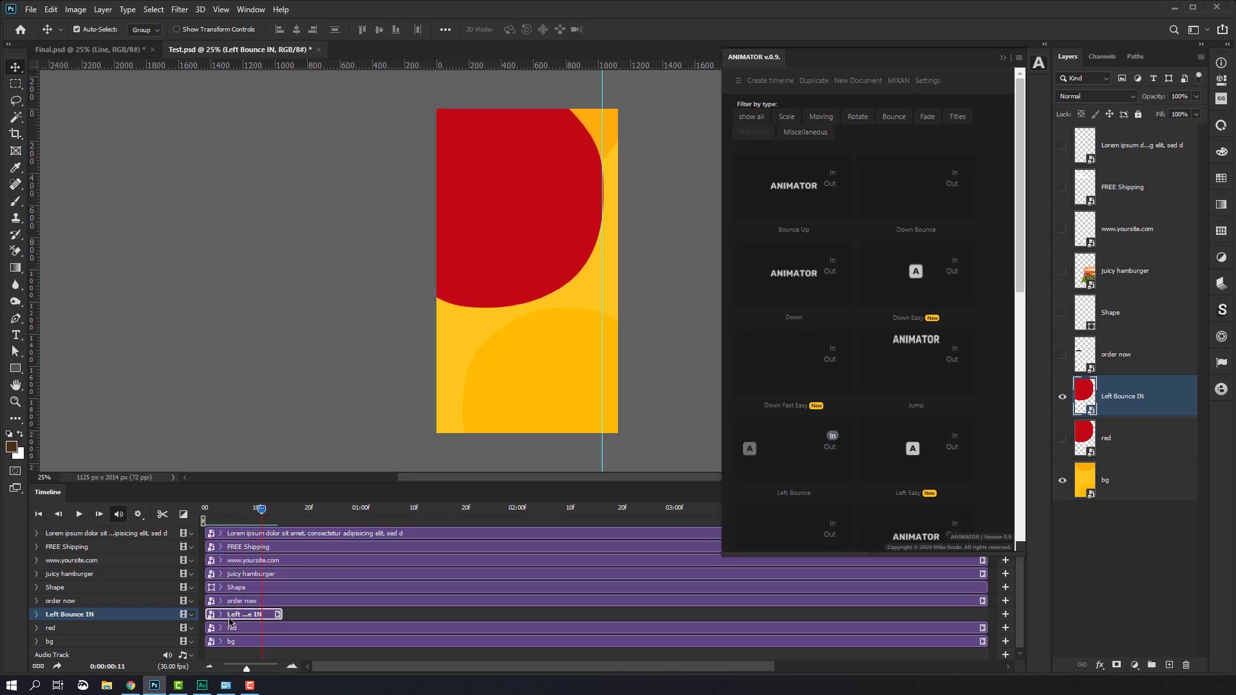
{"action": "left_click_drag", "start_coordinate": [261, 511], "coordinate": [266, 512]}
{"action": "key", "text": "space"}
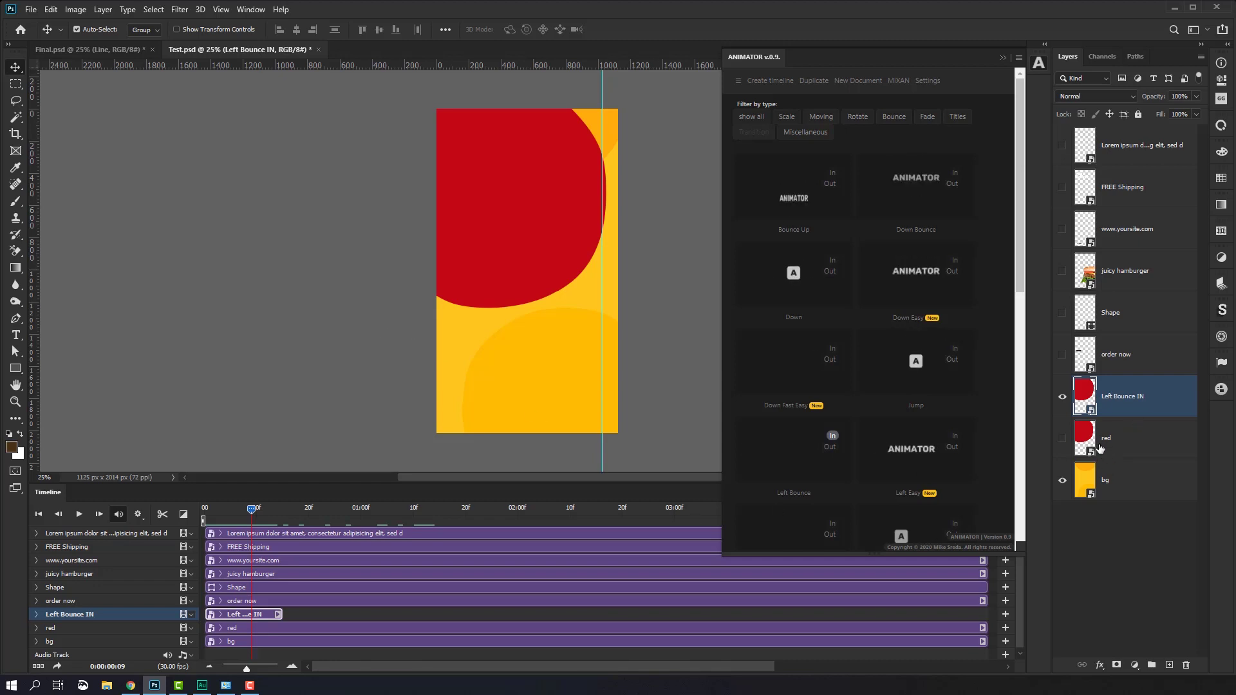
{"action": "left_click", "coordinate": [1063, 438]}
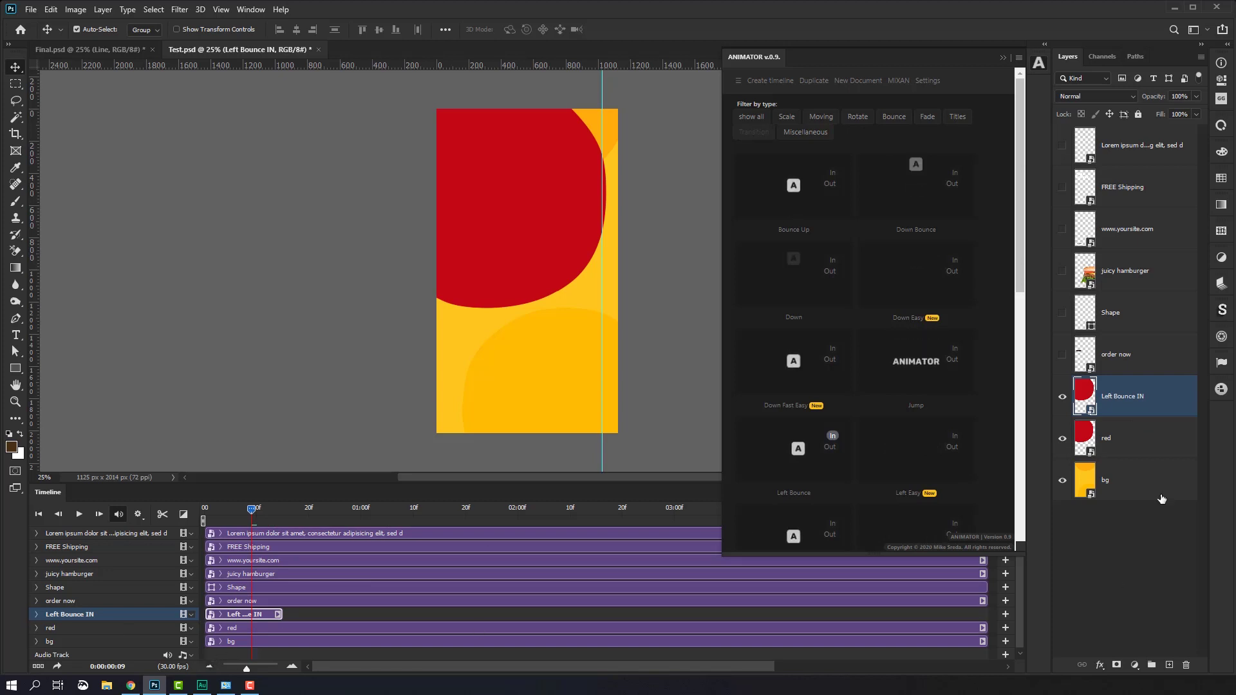
{"action": "left_click", "coordinate": [1133, 438]}
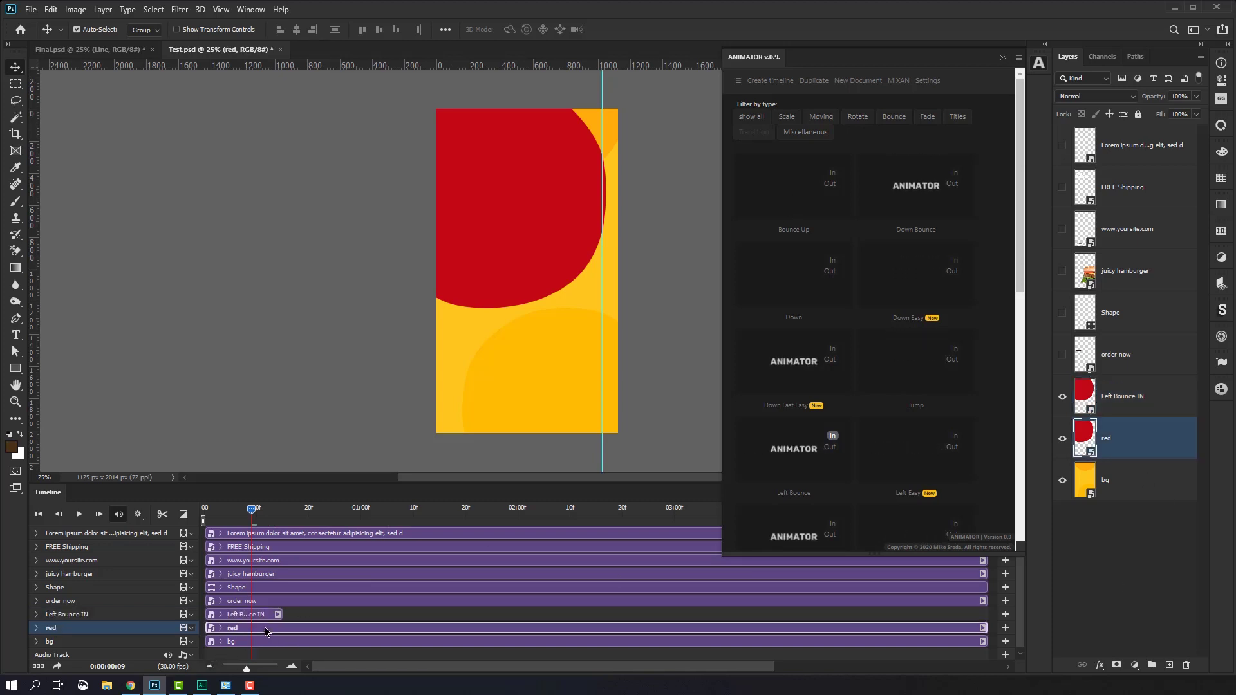
Step: Move the red clip to start after the Left Bounce IN clip, then scrub to verify timing
{"action": "left_click_drag", "start_coordinate": [266, 631], "coordinate": [342, 630]}
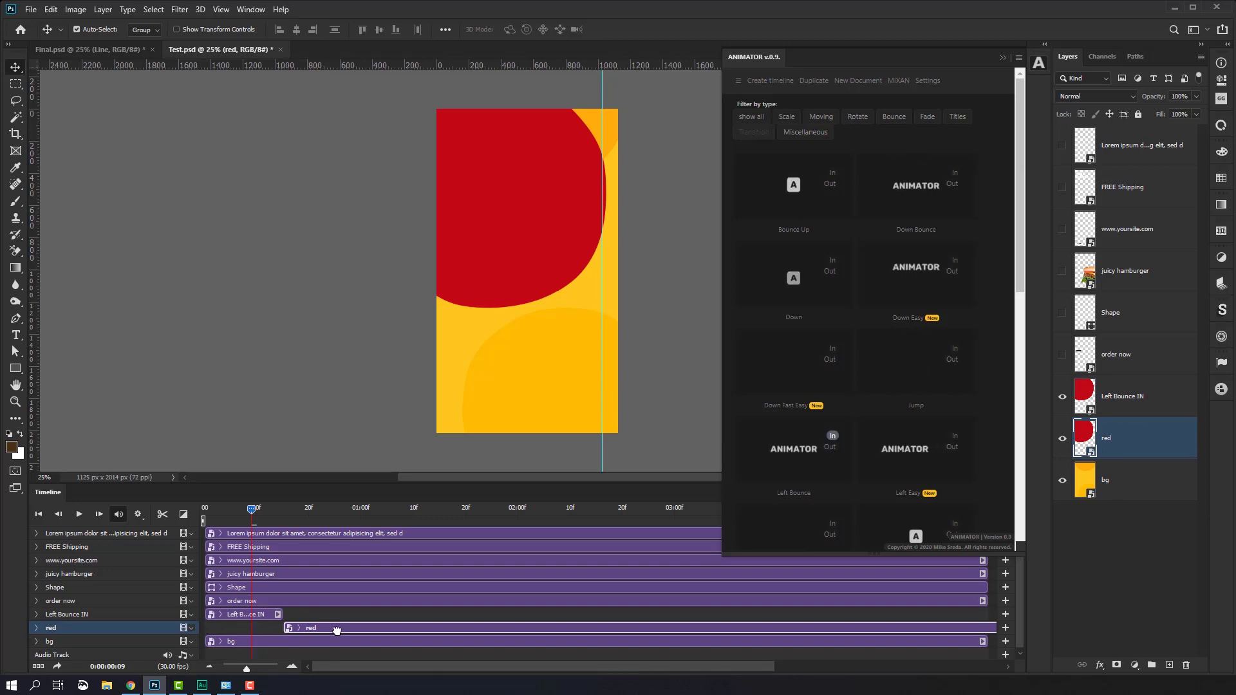
{"action": "mouse_move", "coordinate": [251, 509]}
{"action": "left_mouse_down"}
{"action": "mouse_move", "coordinate": [206, 509]}
{"action": "mouse_move", "coordinate": [251, 509]}
{"action": "mouse_move", "coordinate": [290, 547]}
{"action": "mouse_move", "coordinate": [351, 558]}
{"action": "left_mouse_up"}
{"action": "mouse_move", "coordinate": [470, 568]}
{"action": "left_mouse_down"}
{"action": "mouse_move", "coordinate": [346, 571]}
{"action": "mouse_move", "coordinate": [548, 569]}
{"action": "left_mouse_up"}
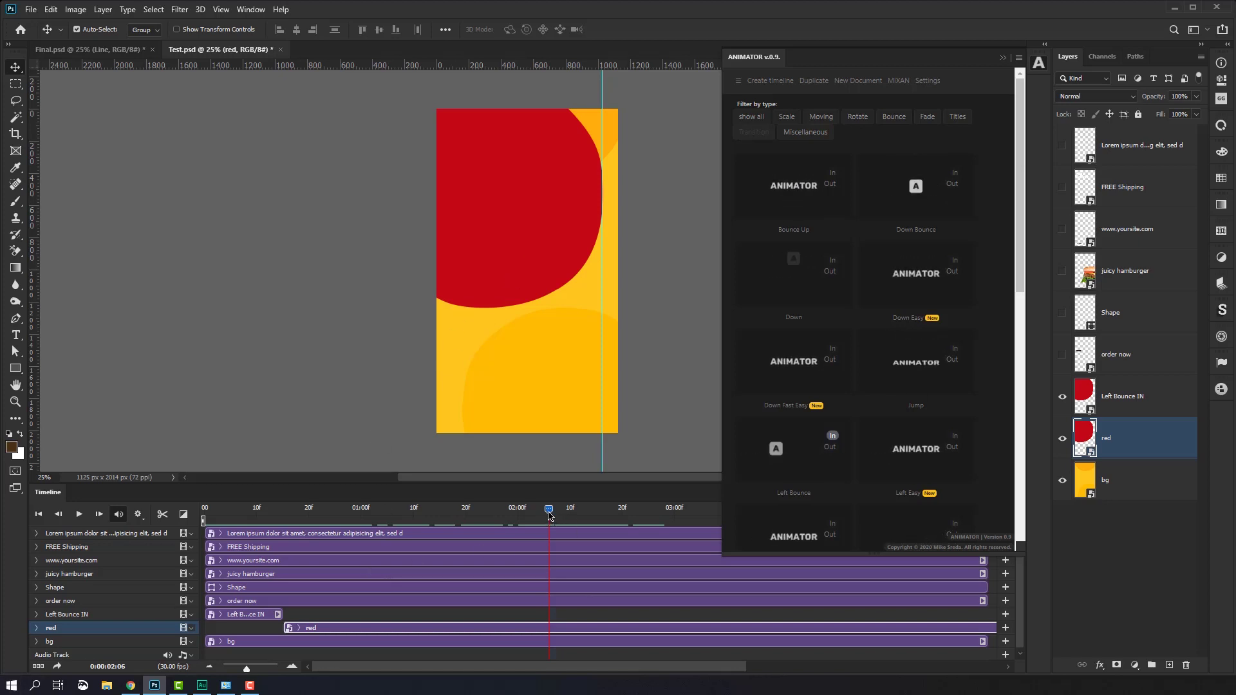
{"action": "mouse_move", "coordinate": [549, 509]}
{"action": "left_mouse_down"}
{"action": "mouse_move", "coordinate": [201, 562]}
{"action": "mouse_move", "coordinate": [330, 579]}
{"action": "left_mouse_up"}
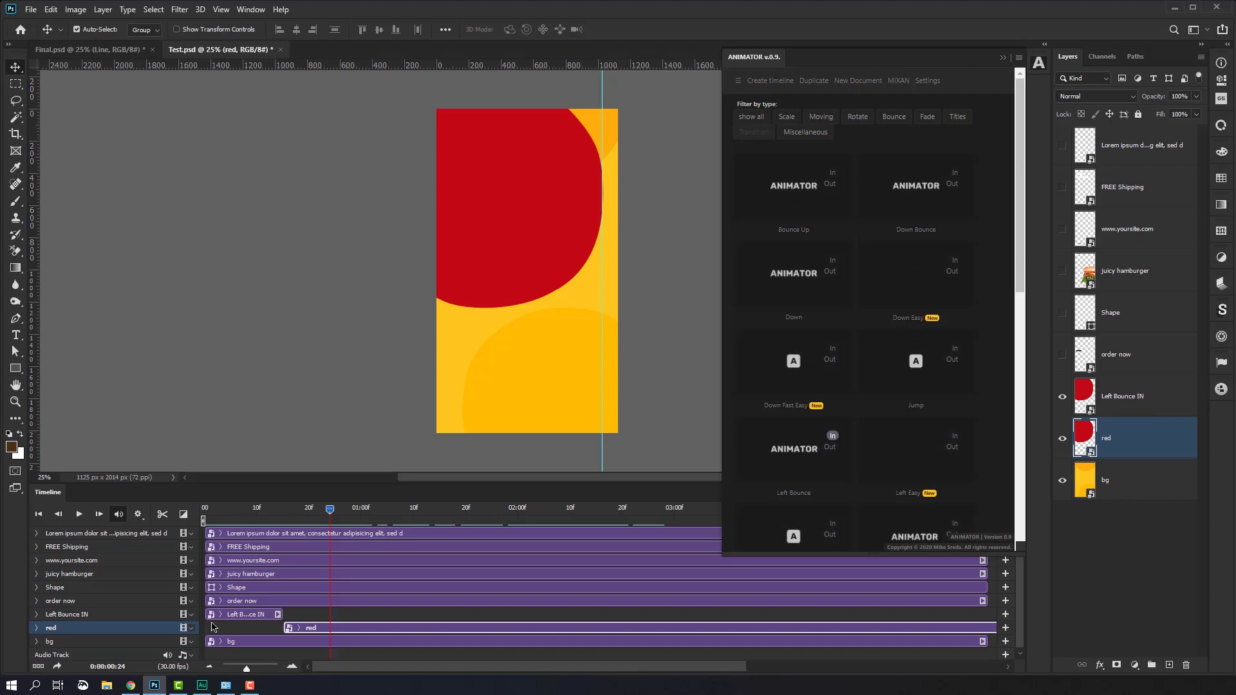
Step: Select Left Bounce IN with the red layer, group them with Ctrl+G, and name the group Red
{"action": "left_click", "coordinate": [1140, 405], "text": "shift"}
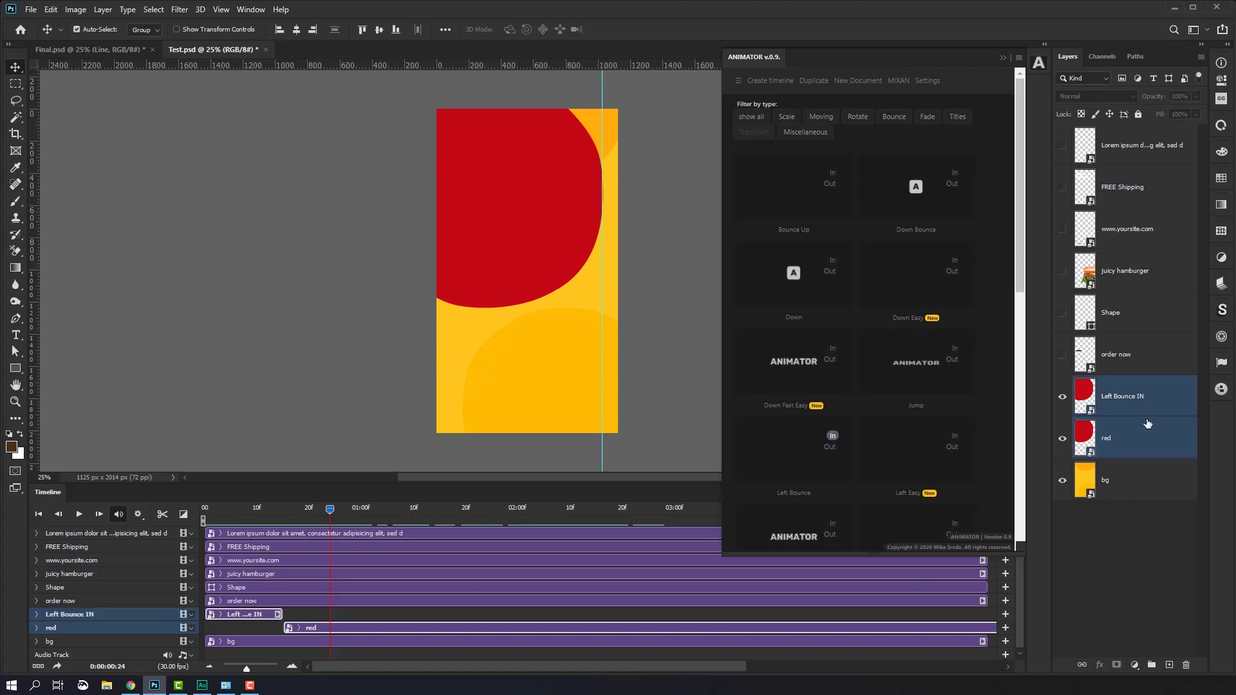
{"action": "left_click", "coordinate": [1149, 667]}
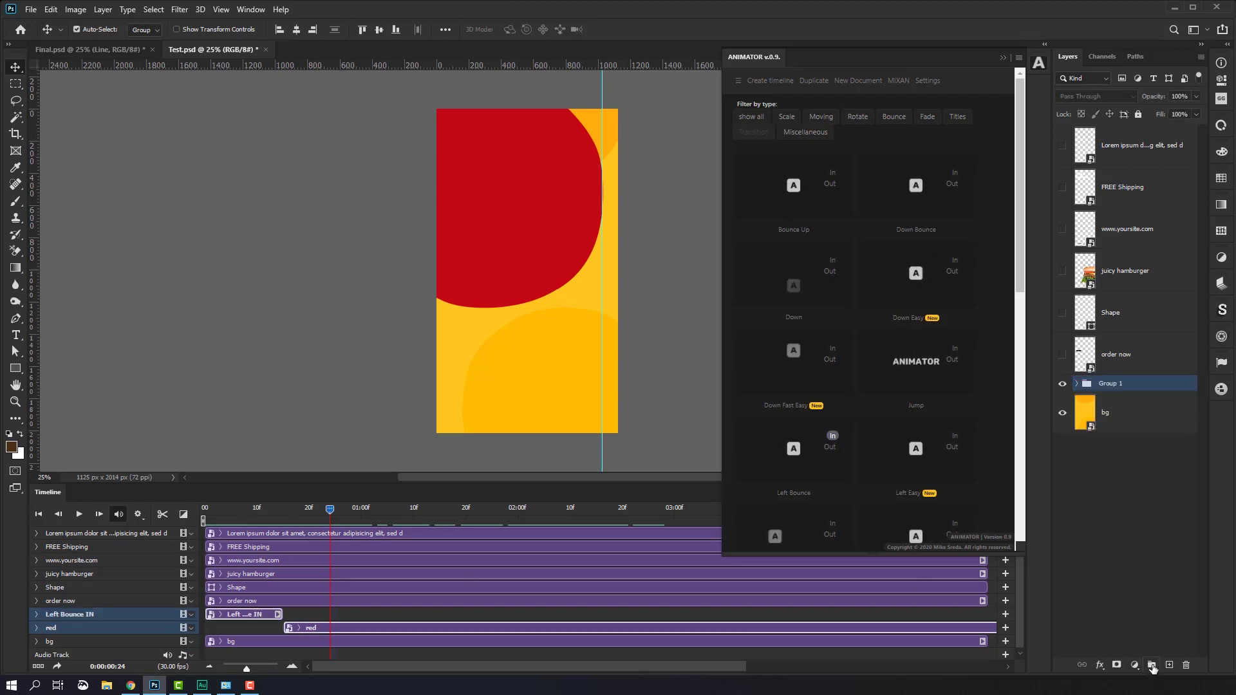
{"action": "double_click", "coordinate": [1117, 384]}
{"action": "type", "text": "Red"}
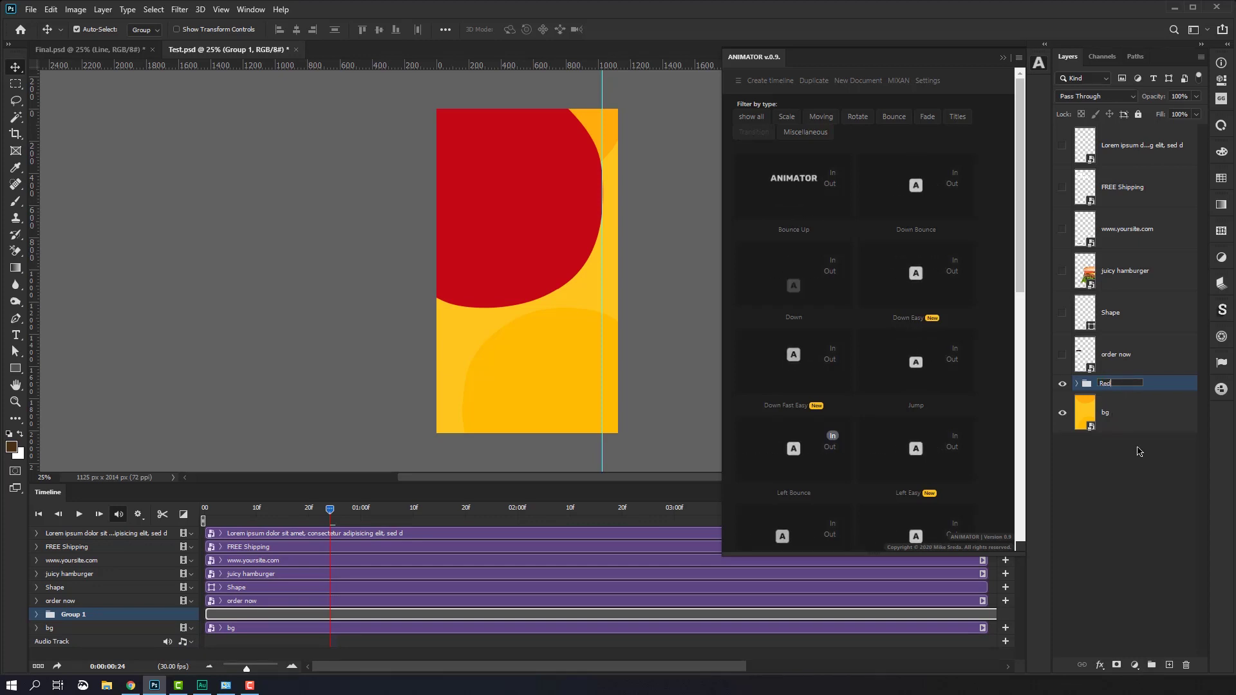
{"action": "left_click", "coordinate": [1137, 415]}
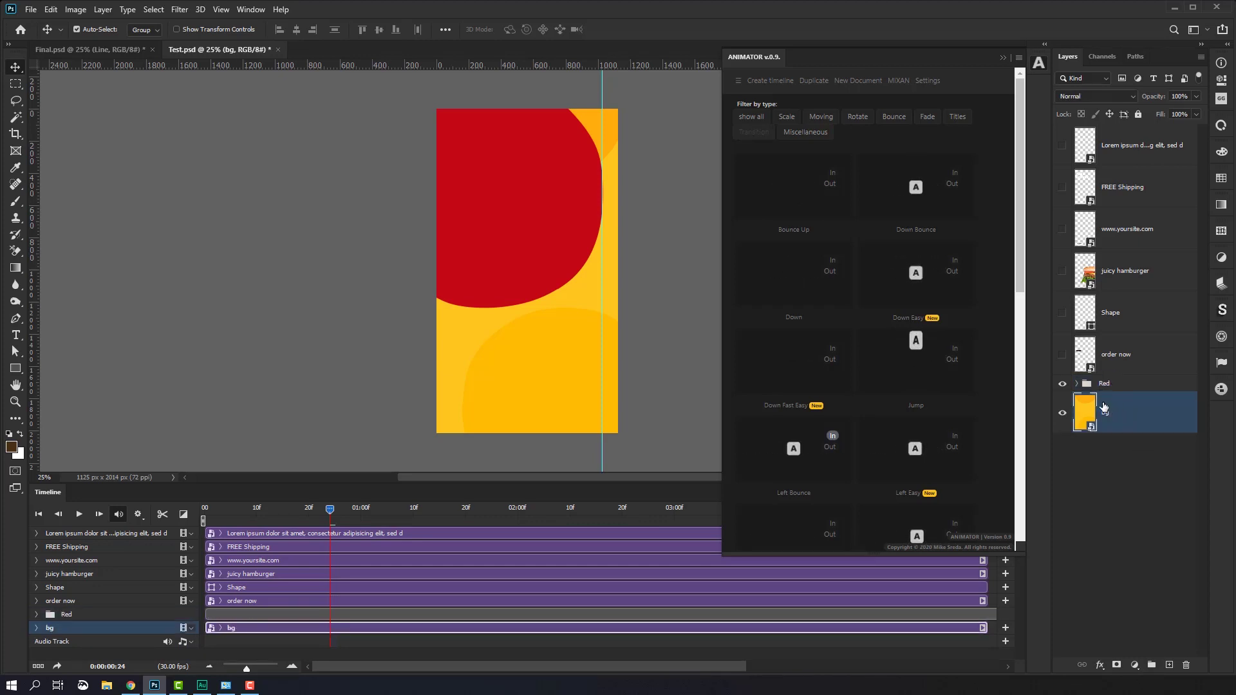
{"action": "left_click", "coordinate": [258, 615]}
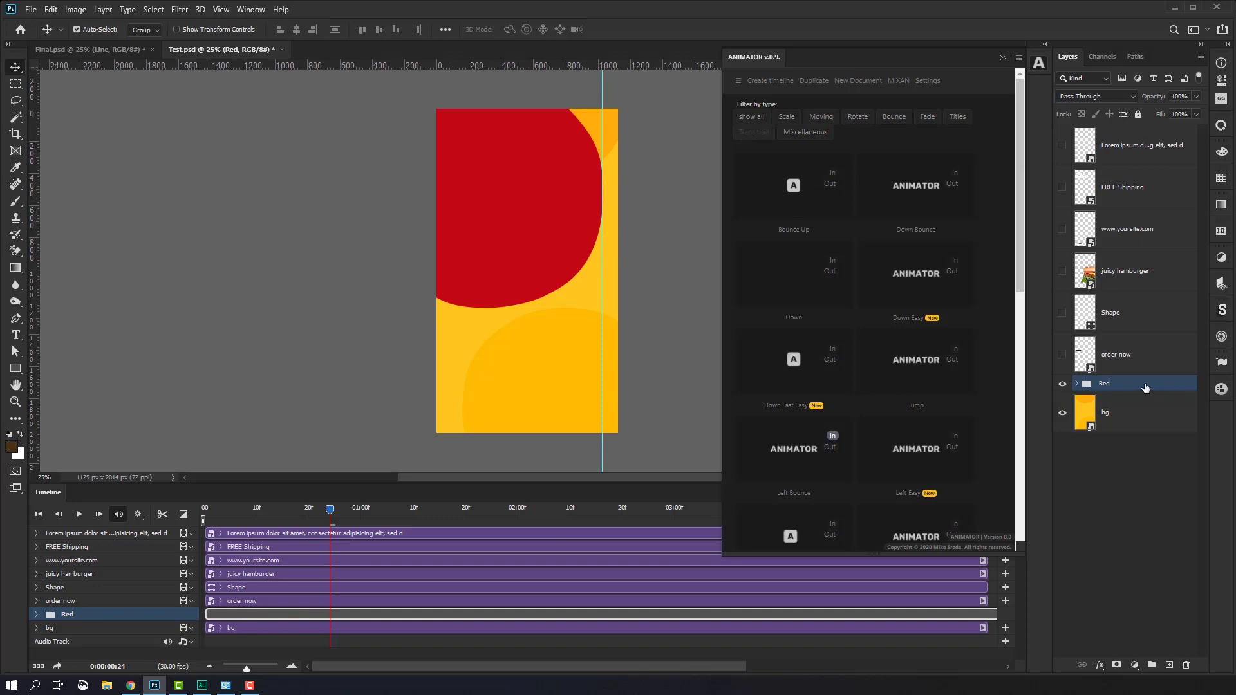
Step: Toggle the Red group's visibility, play and scrub its animation, then show the FREE SHIPPING text
{"action": "left_click", "coordinate": [1063, 384]}
{"action": "left_click", "coordinate": [1063, 385]}
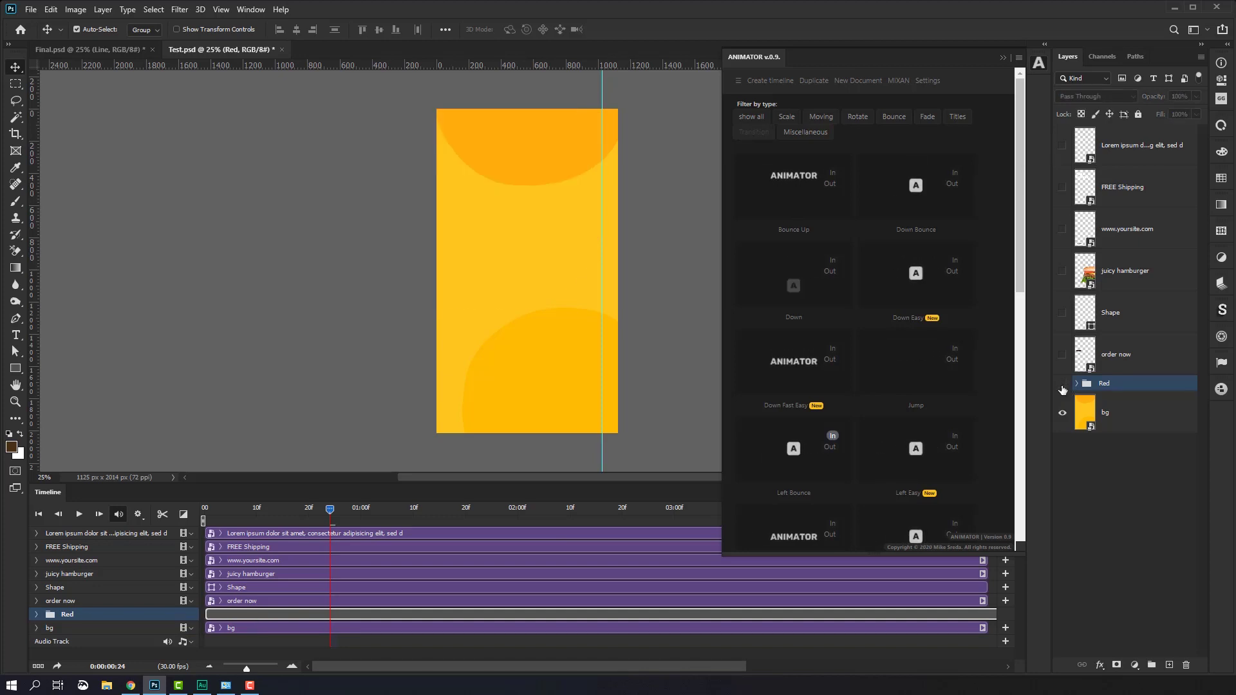
{"action": "left_click", "coordinate": [325, 510]}
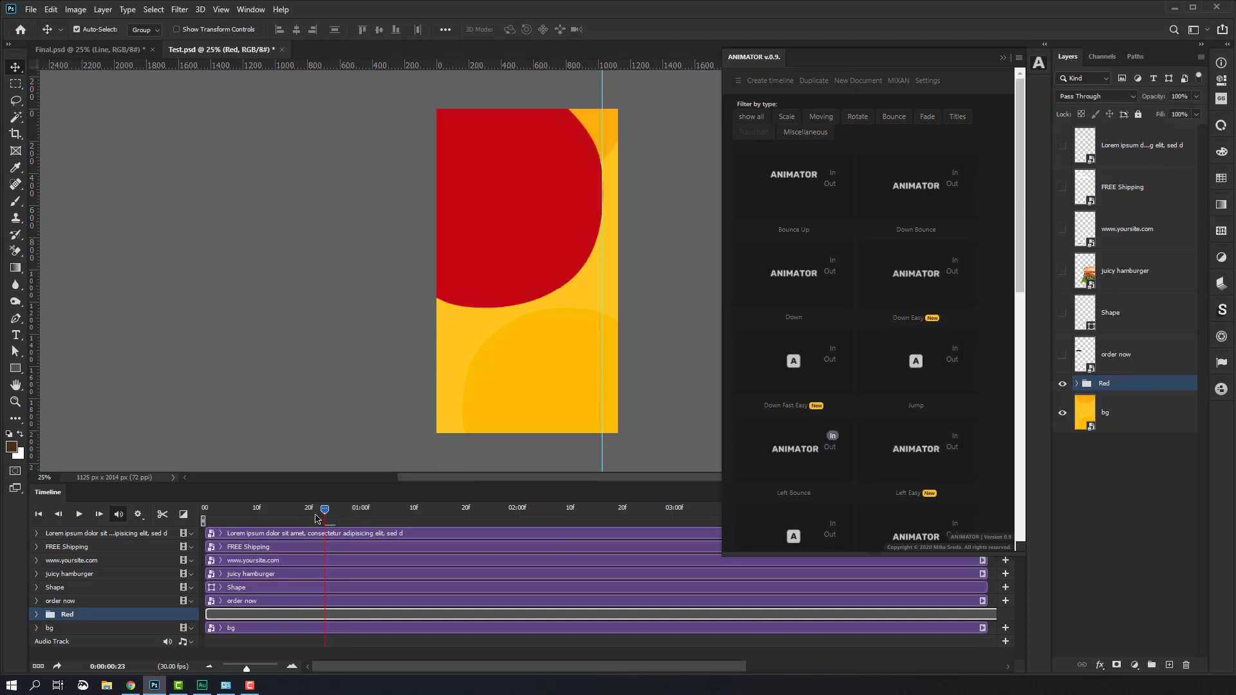
{"action": "mouse_move", "coordinate": [316, 519]}
{"action": "left_mouse_down"}
{"action": "mouse_move", "coordinate": [161, 529]}
{"action": "mouse_move", "coordinate": [284, 533]}
{"action": "left_mouse_up"}
{"action": "key", "text": "space"}
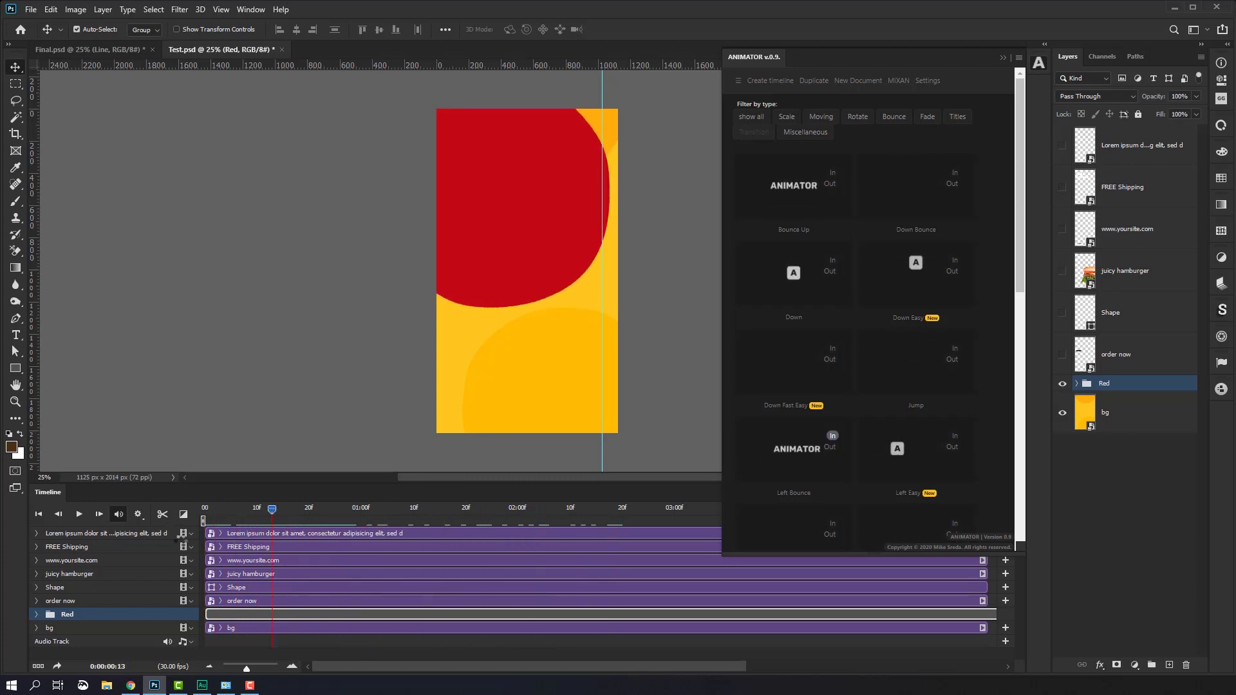
{"action": "left_click_drag", "start_coordinate": [205, 519], "coordinate": [261, 546]}
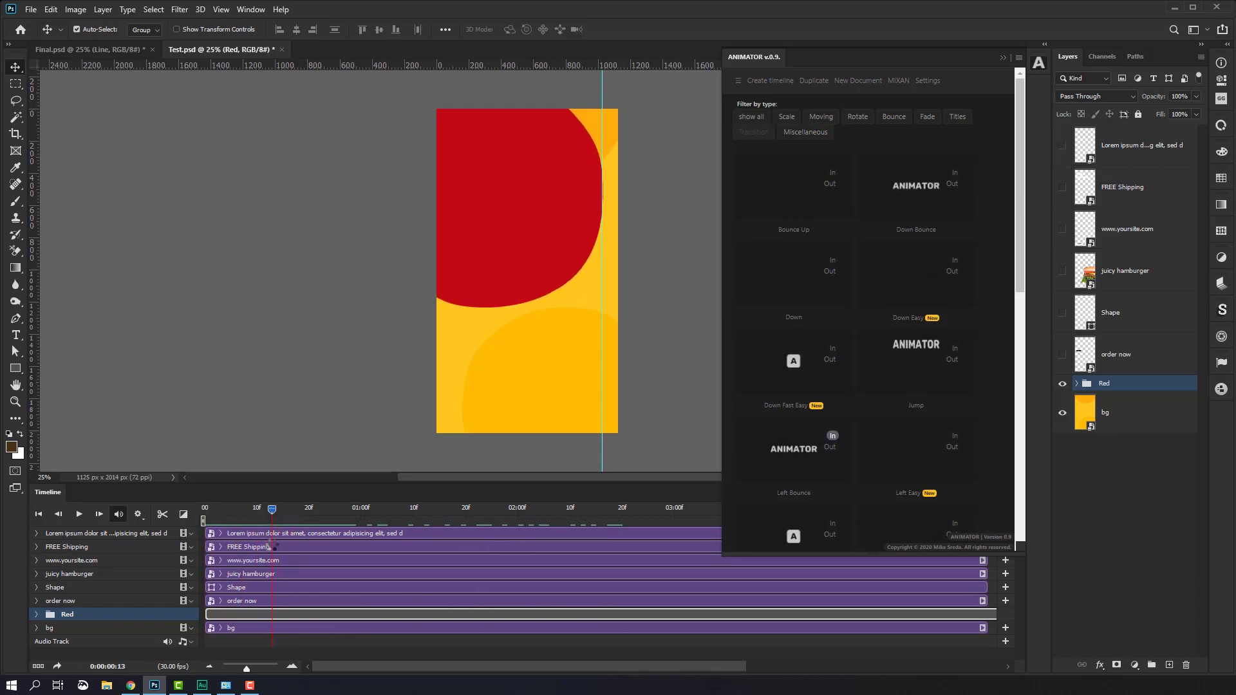
{"action": "mouse_move", "coordinate": [260, 546]}
{"action": "left_mouse_down"}
{"action": "mouse_move", "coordinate": [220, 533]}
{"action": "mouse_move", "coordinate": [241, 538]}
{"action": "left_mouse_up"}
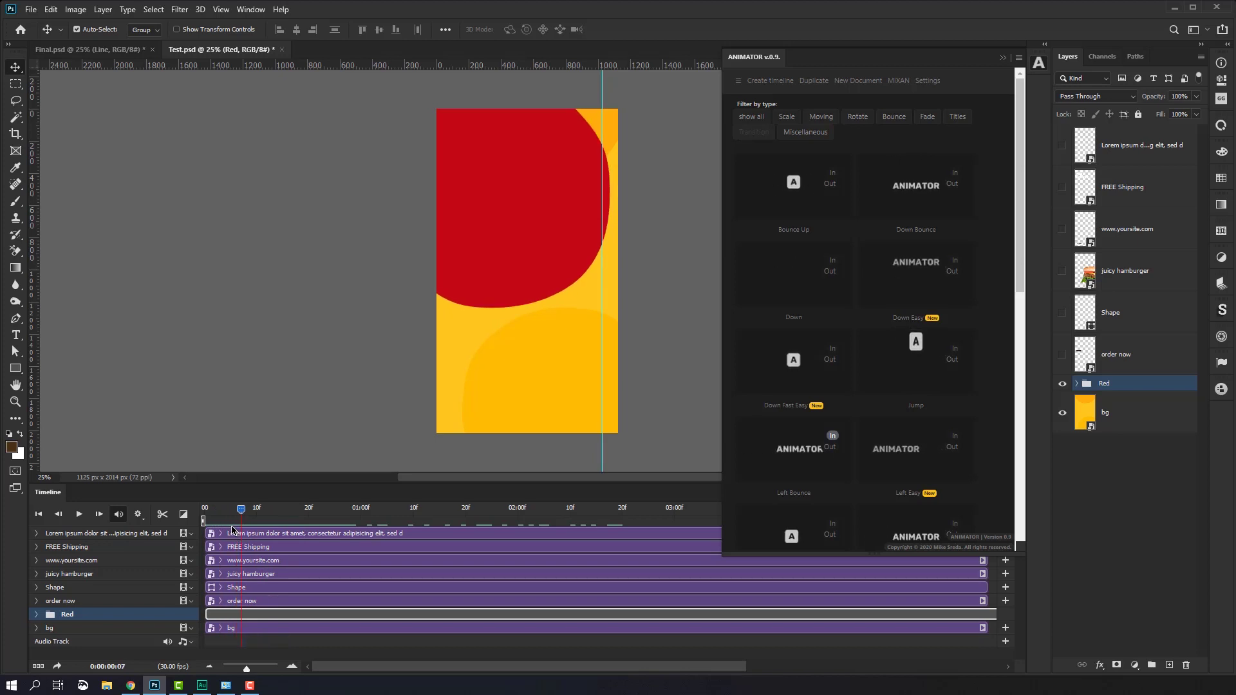
{"action": "left_click", "coordinate": [1061, 188]}
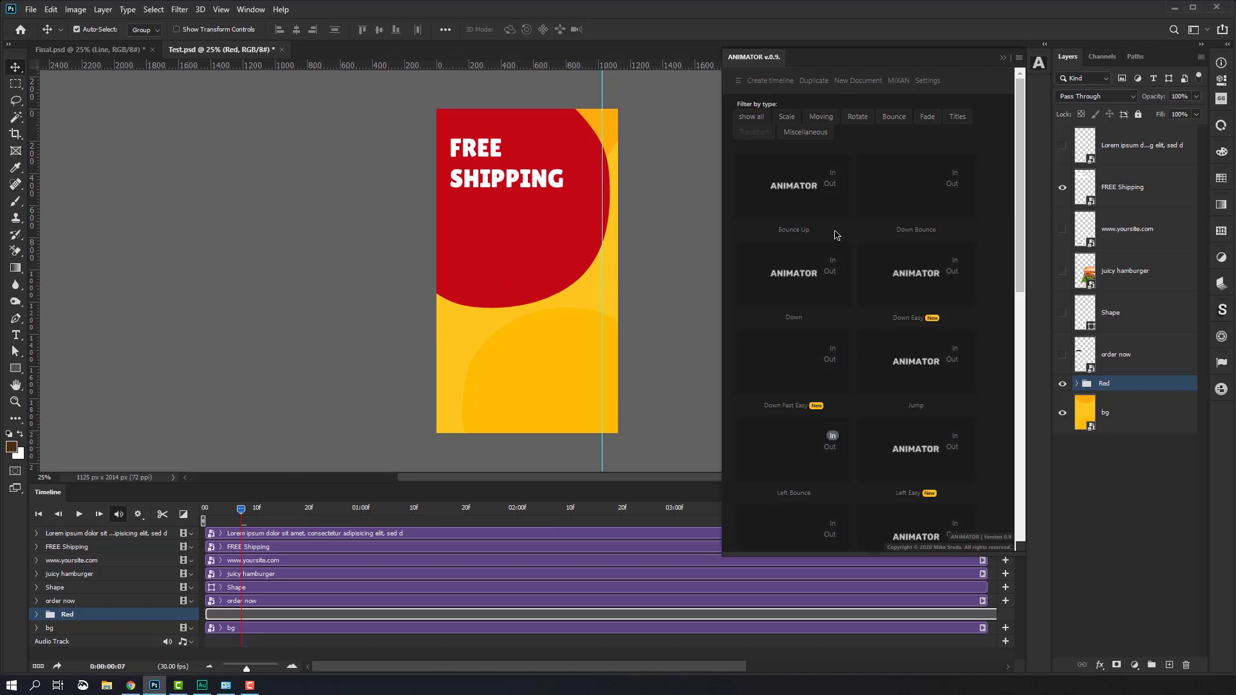
Step: Duplicate the FREE Shipping layer, keeping the default name 'FREE Shipping copy'
{"action": "left_click", "coordinate": [1158, 184]}
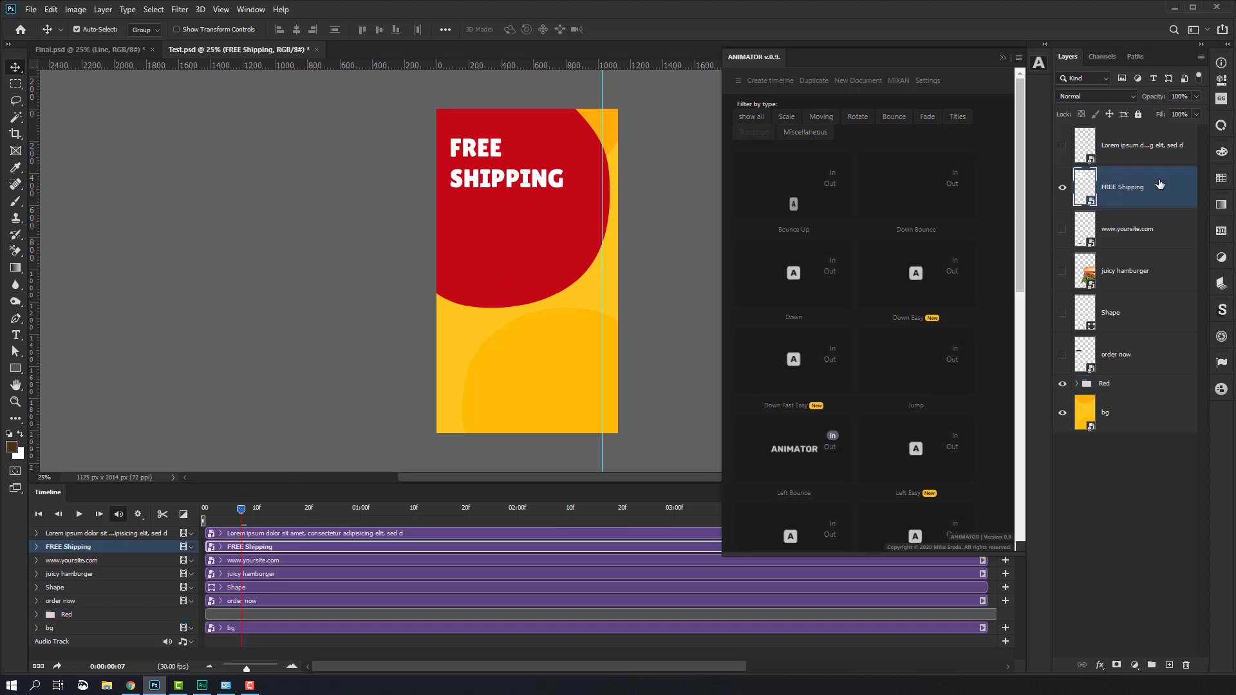
{"action": "right_click", "coordinate": [1158, 185]}
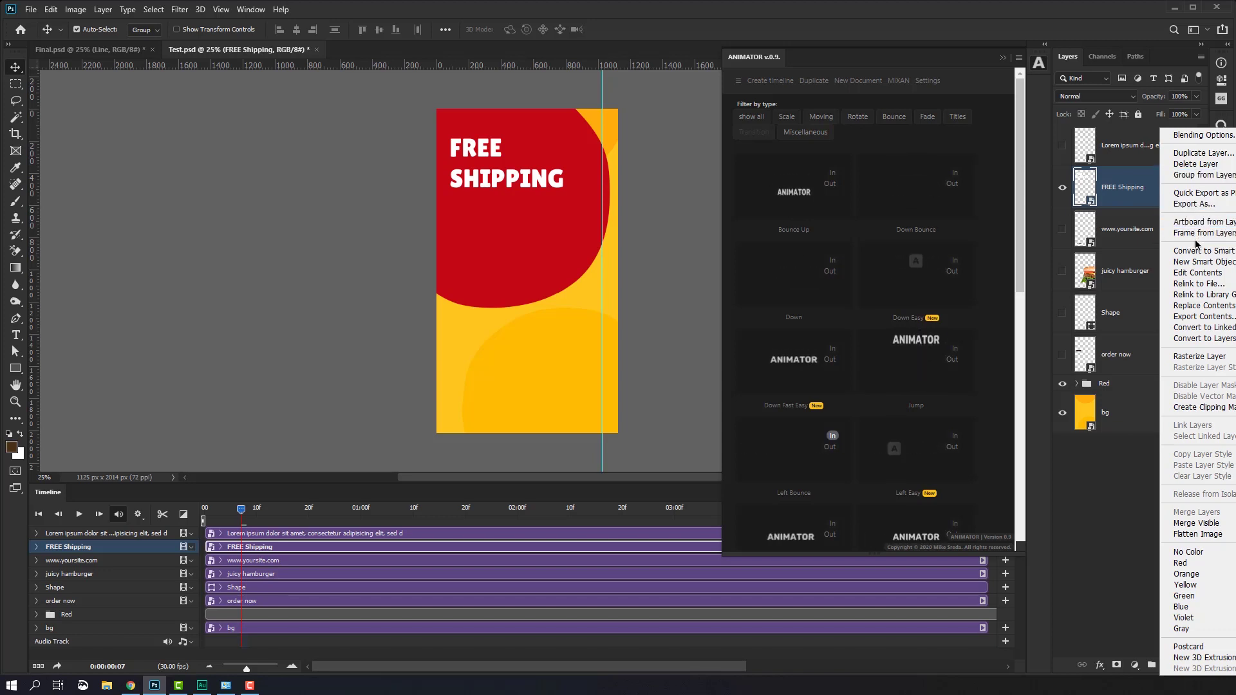
{"action": "left_click", "coordinate": [1197, 154]}
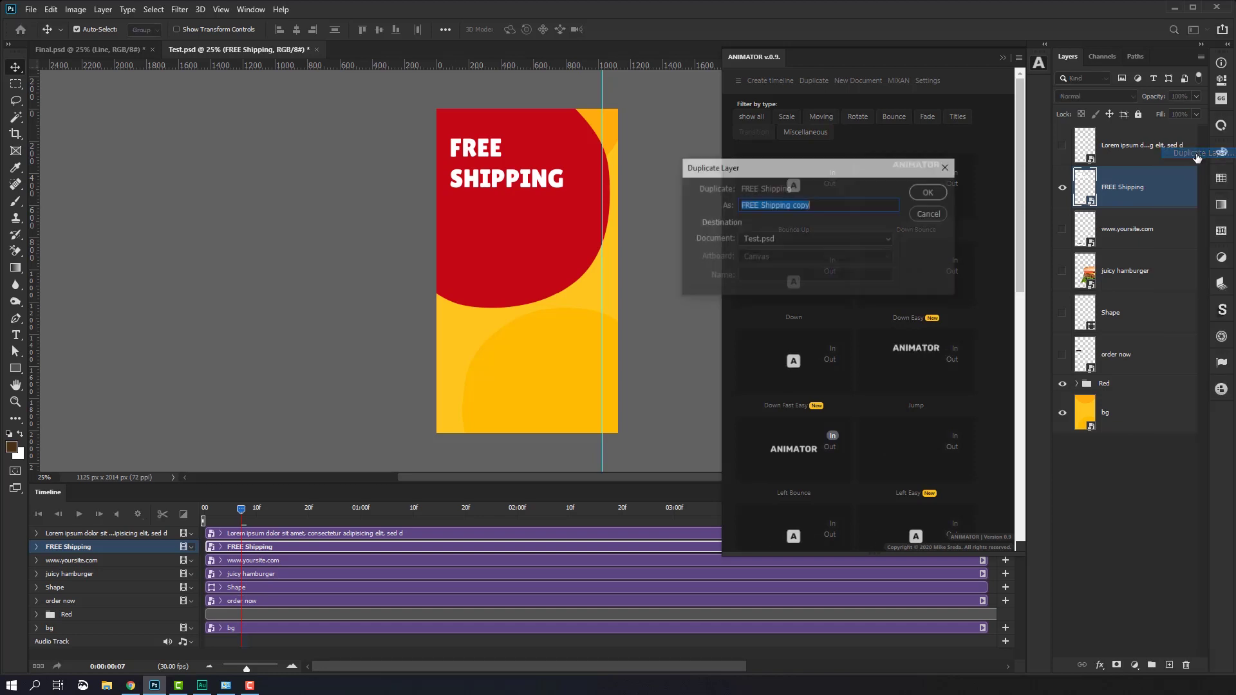
{"action": "key", "text": "Return"}
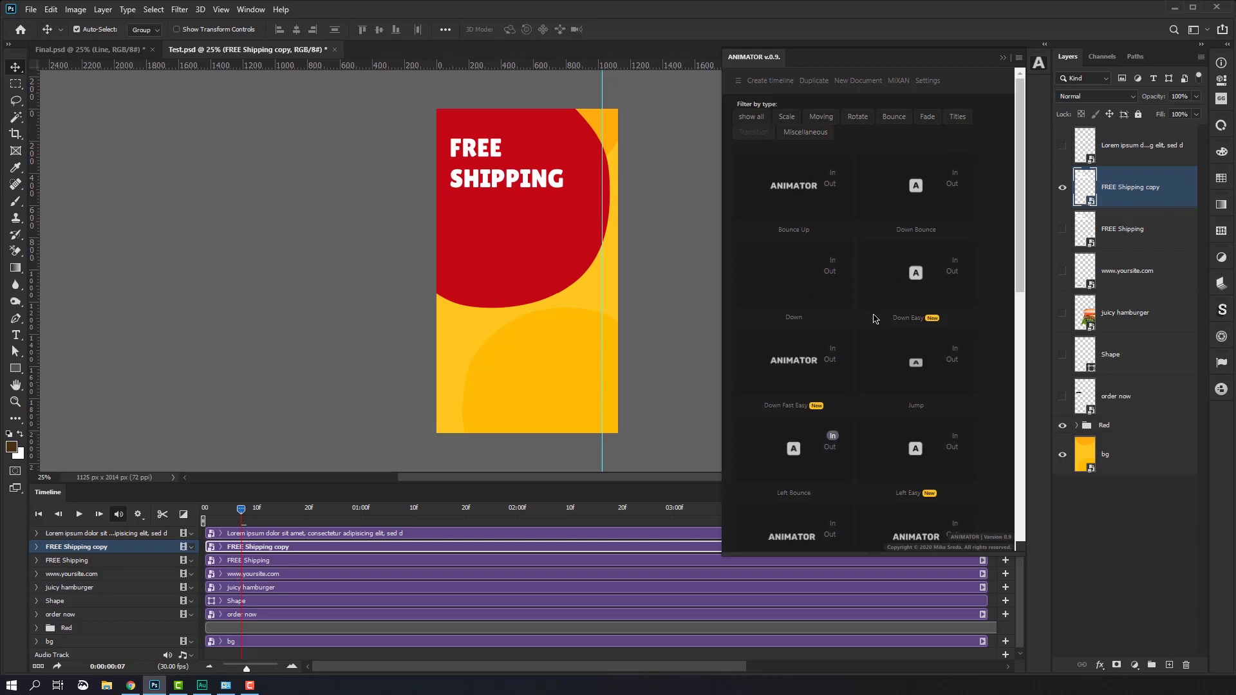
Step: Apply Animator's Jump In preset to the FREE Shipping copy, creating the Jump IN layer
{"action": "left_click_drag", "start_coordinate": [1020, 185], "coordinate": [1021, 217]}
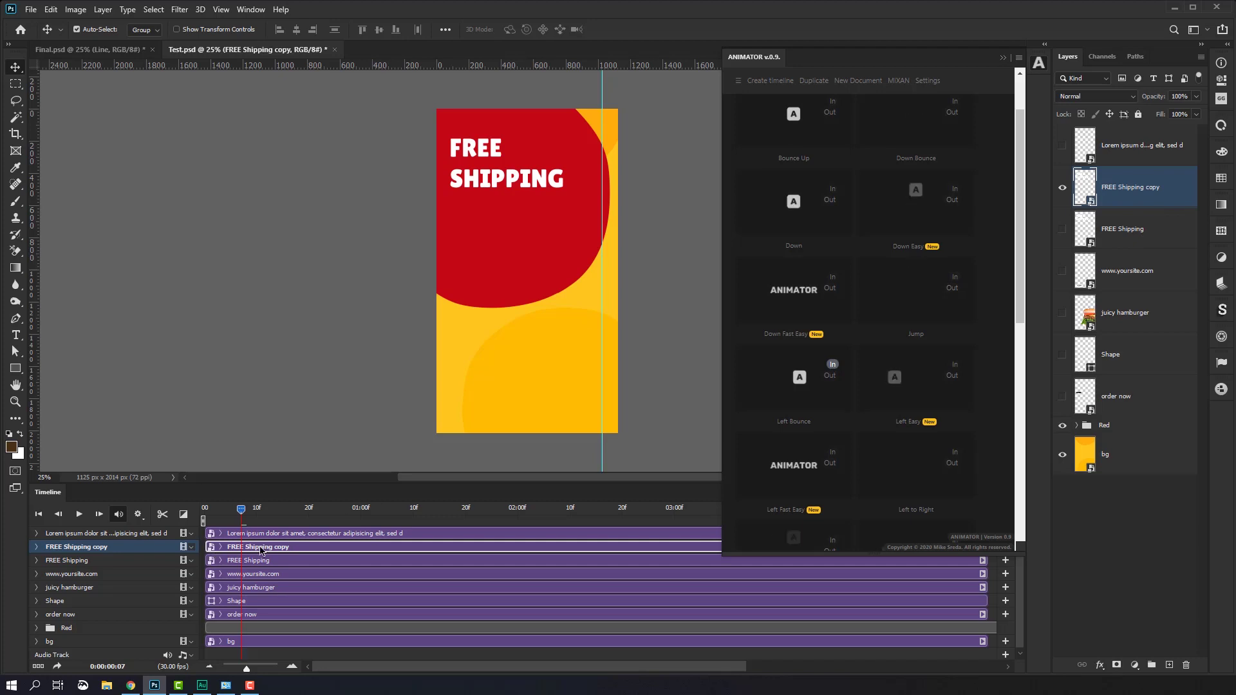
{"action": "left_click", "coordinate": [953, 278]}
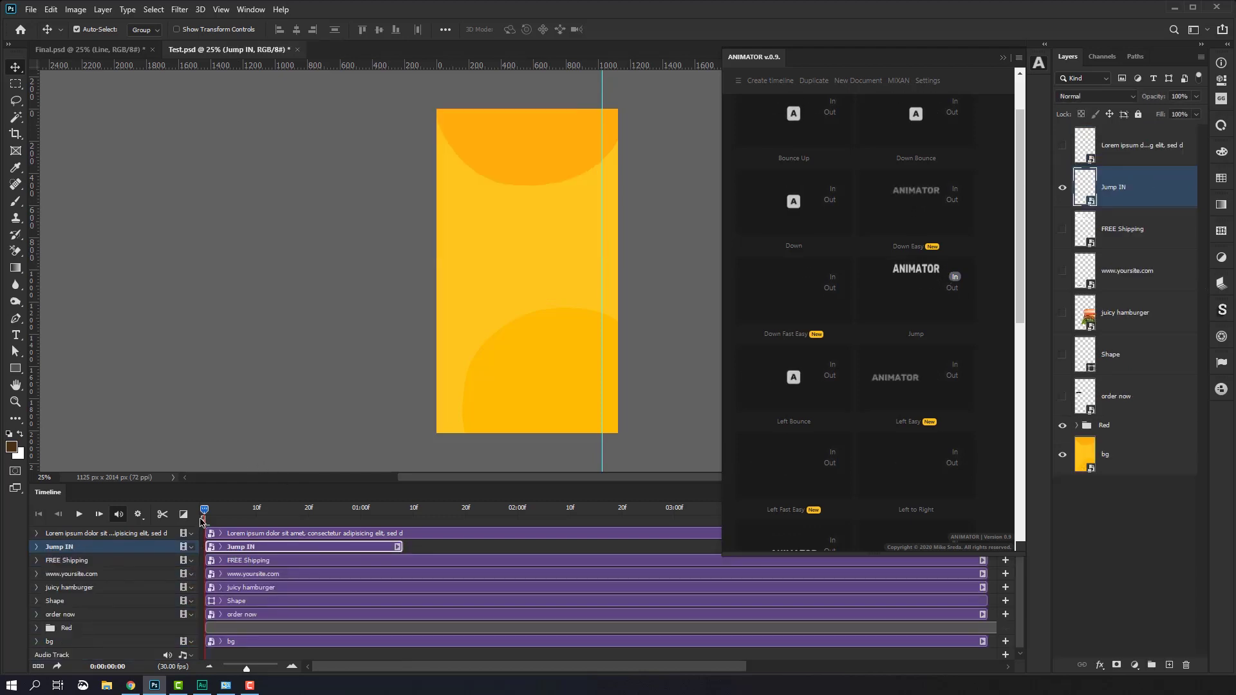
Step: Delay the Jump IN clip, scrub to its end near 1:12, and make FREE Shipping visible
{"action": "mouse_move", "coordinate": [216, 512]}
{"action": "left_mouse_down"}
{"action": "mouse_move", "coordinate": [269, 520]}
{"action": "mouse_move", "coordinate": [234, 514]}
{"action": "left_mouse_up"}
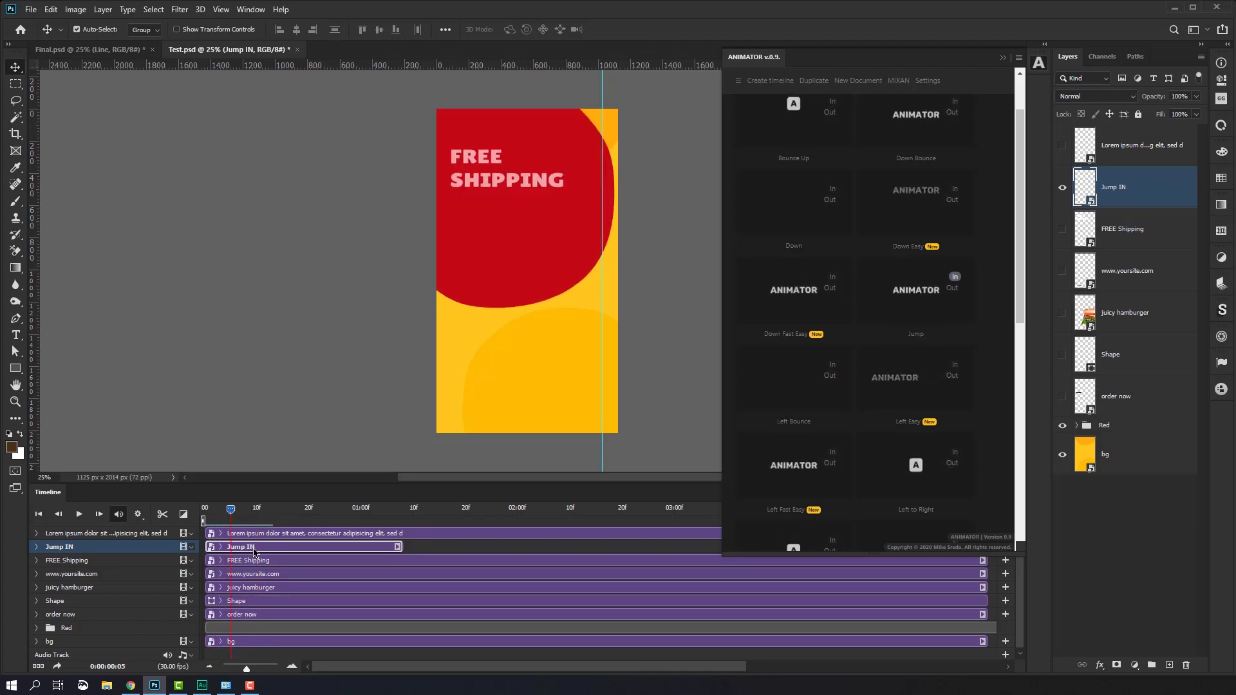
{"action": "left_click_drag", "start_coordinate": [253, 548], "coordinate": [278, 548]}
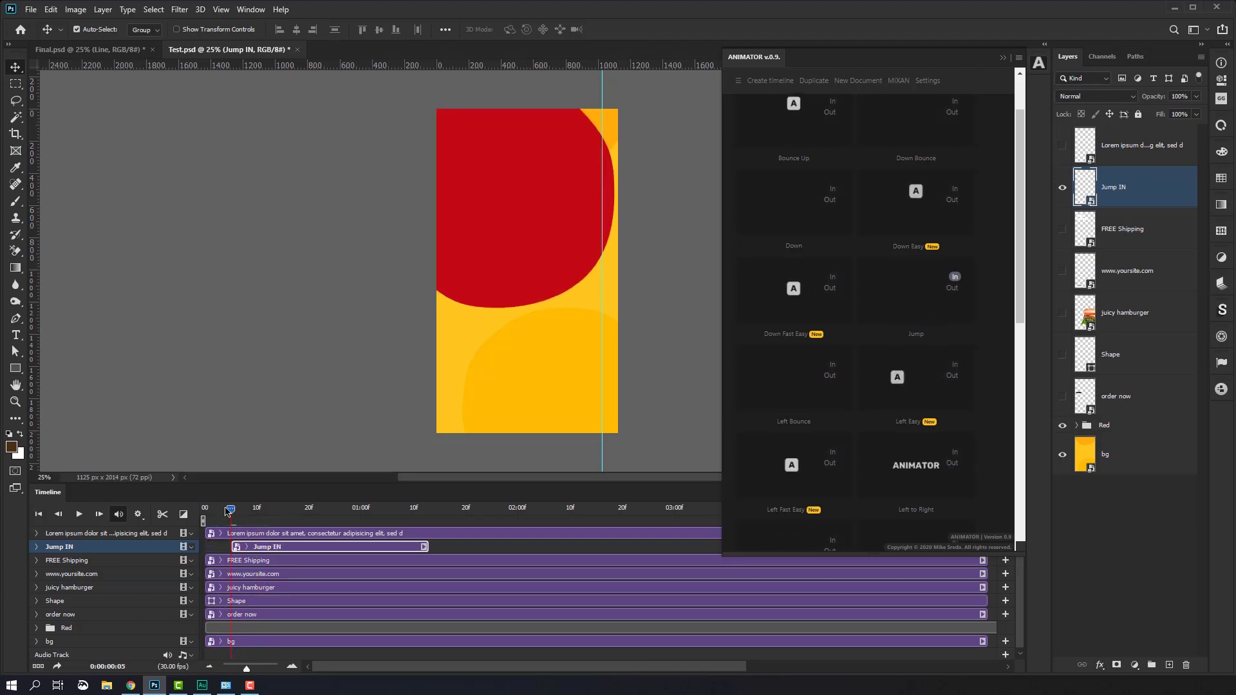
{"action": "left_click_drag", "start_coordinate": [227, 512], "coordinate": [381, 537]}
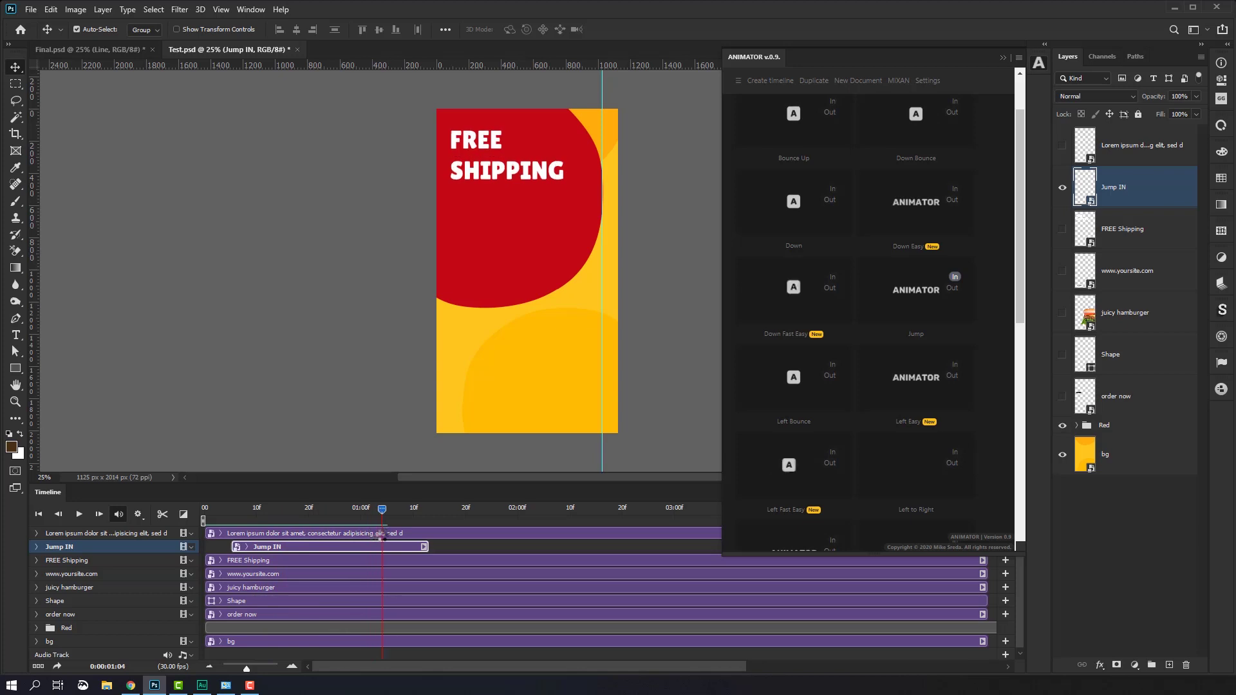
{"action": "mouse_move", "coordinate": [382, 537]}
{"action": "left_mouse_down"}
{"action": "mouse_move", "coordinate": [455, 548]}
{"action": "mouse_move", "coordinate": [387, 553]}
{"action": "mouse_move", "coordinate": [408, 562]}
{"action": "left_mouse_up"}
{"action": "left_click_drag", "start_coordinate": [407, 513], "coordinate": [426, 527]}
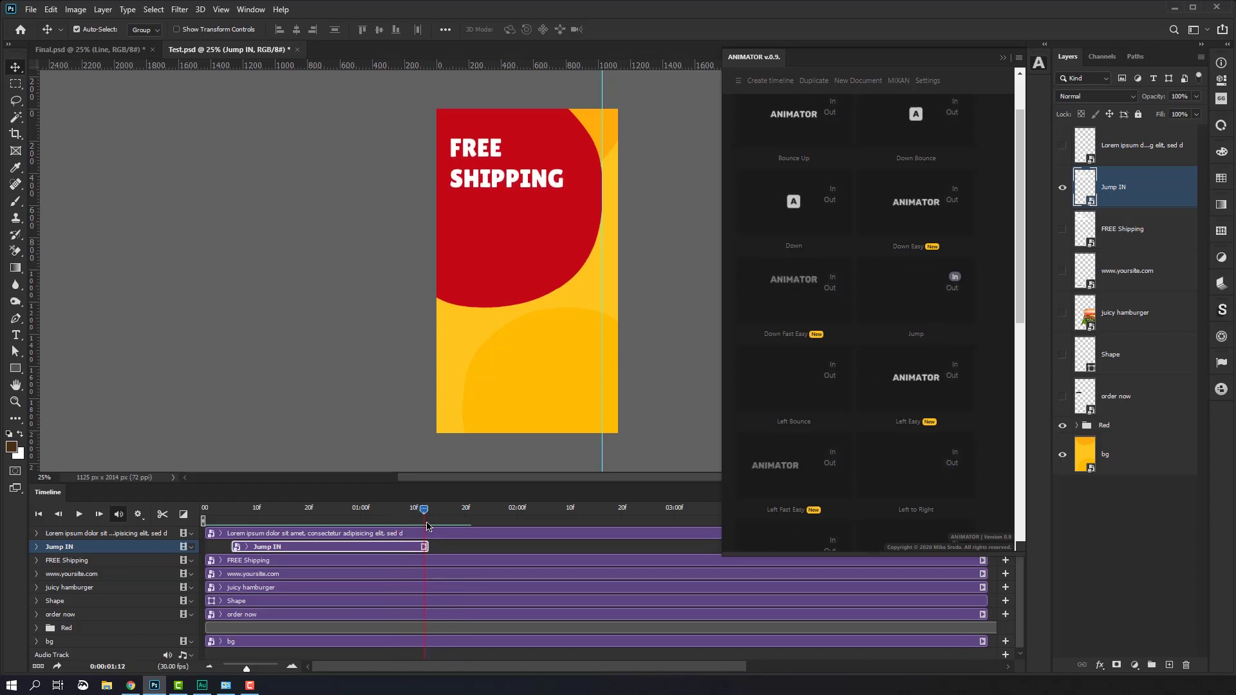
{"action": "left_click", "coordinate": [379, 566]}
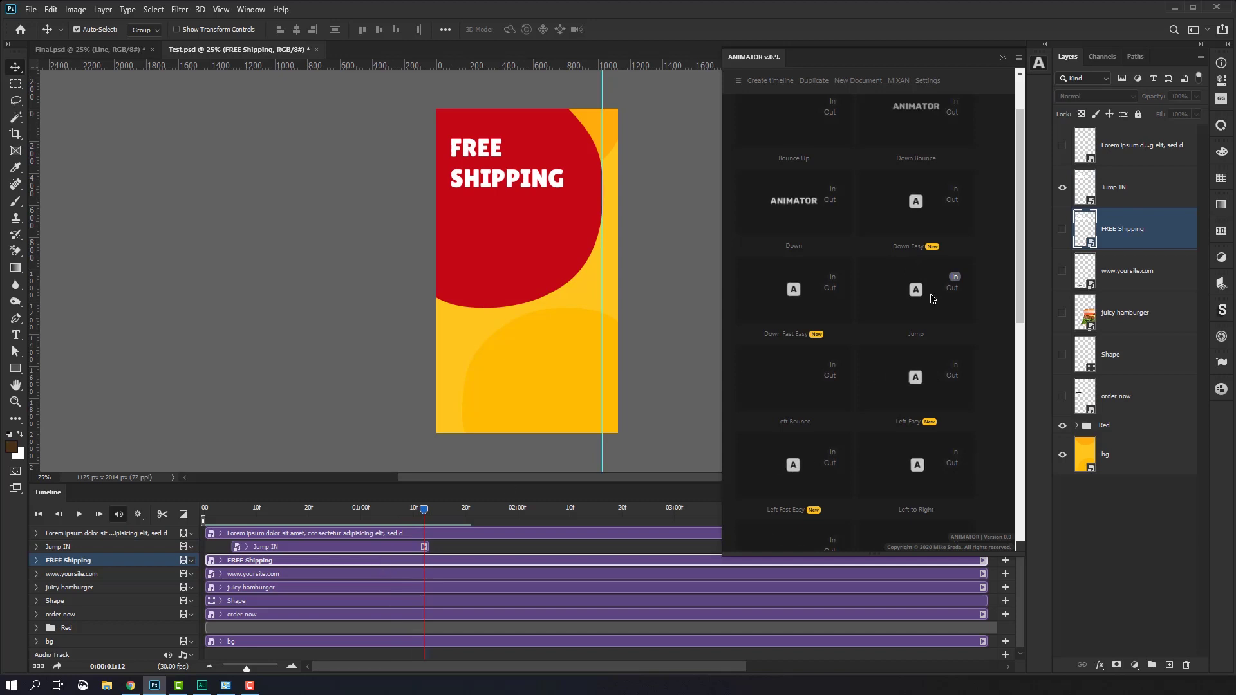
{"action": "left_click", "coordinate": [1063, 231]}
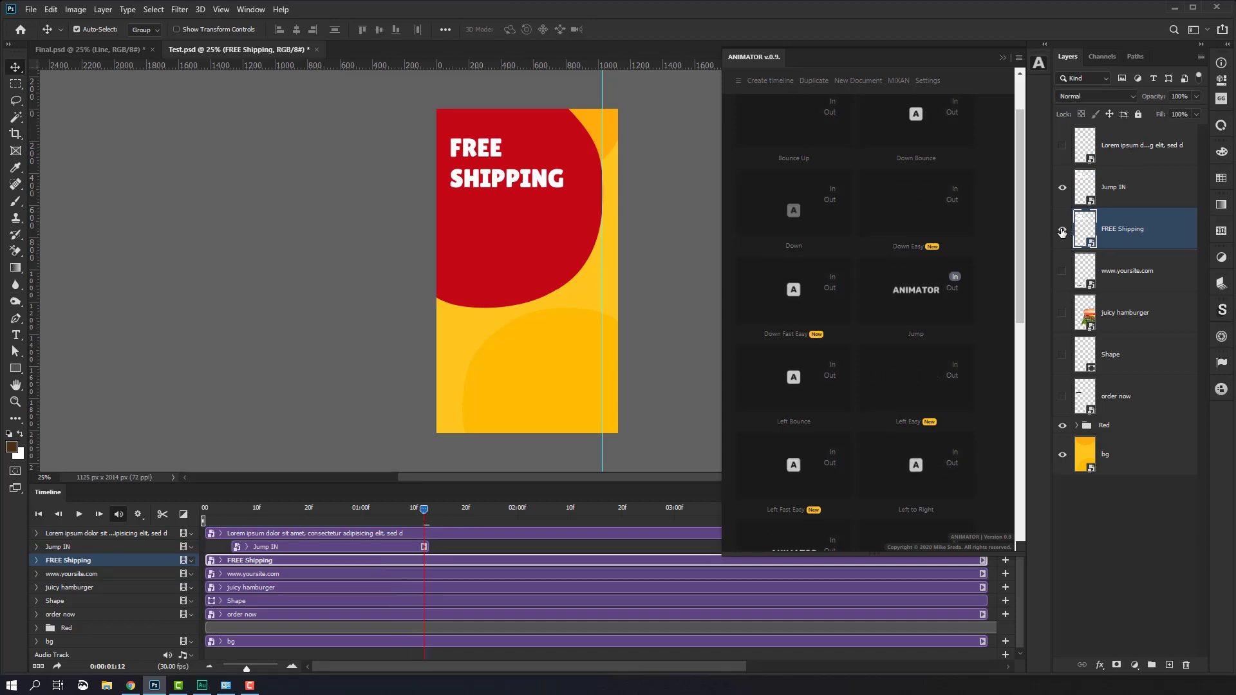
Step: Start the FREE Shipping clip at 1:12 after Jump IN, preview it, and show juicy hamburger
{"action": "left_click_drag", "start_coordinate": [285, 564], "coordinate": [484, 560]}
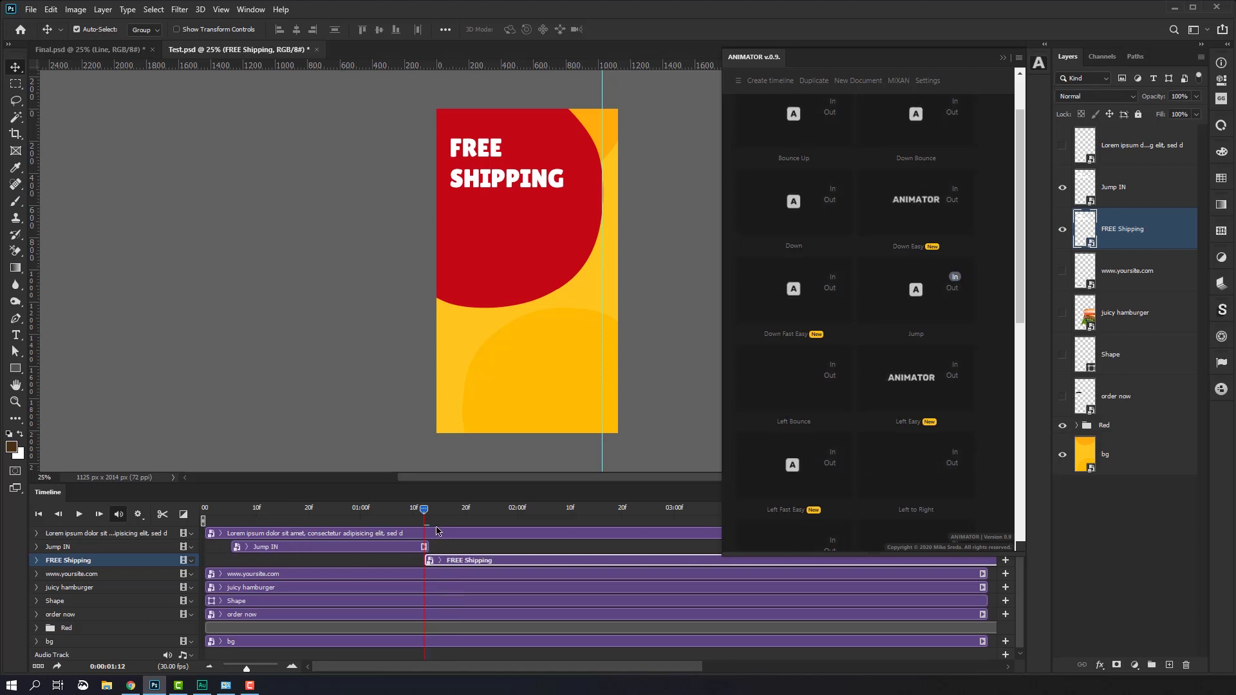
{"action": "left_click_drag", "start_coordinate": [425, 513], "coordinate": [204, 513]}
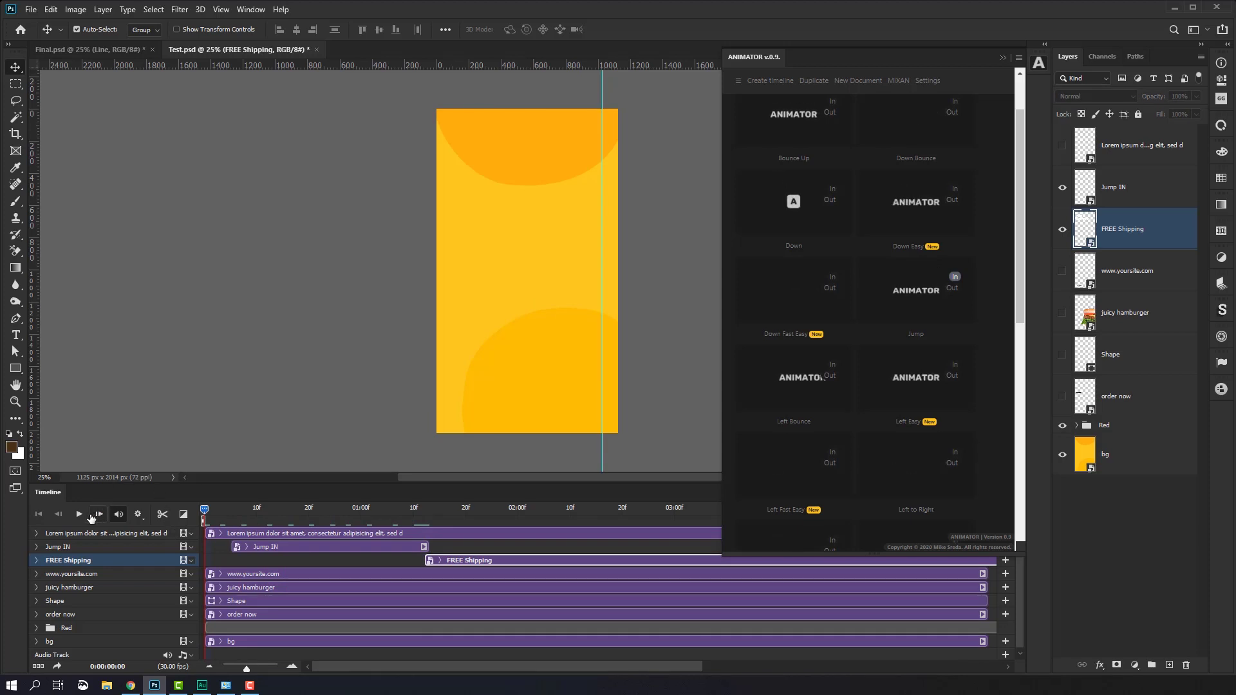
{"action": "left_click", "coordinate": [78, 515]}
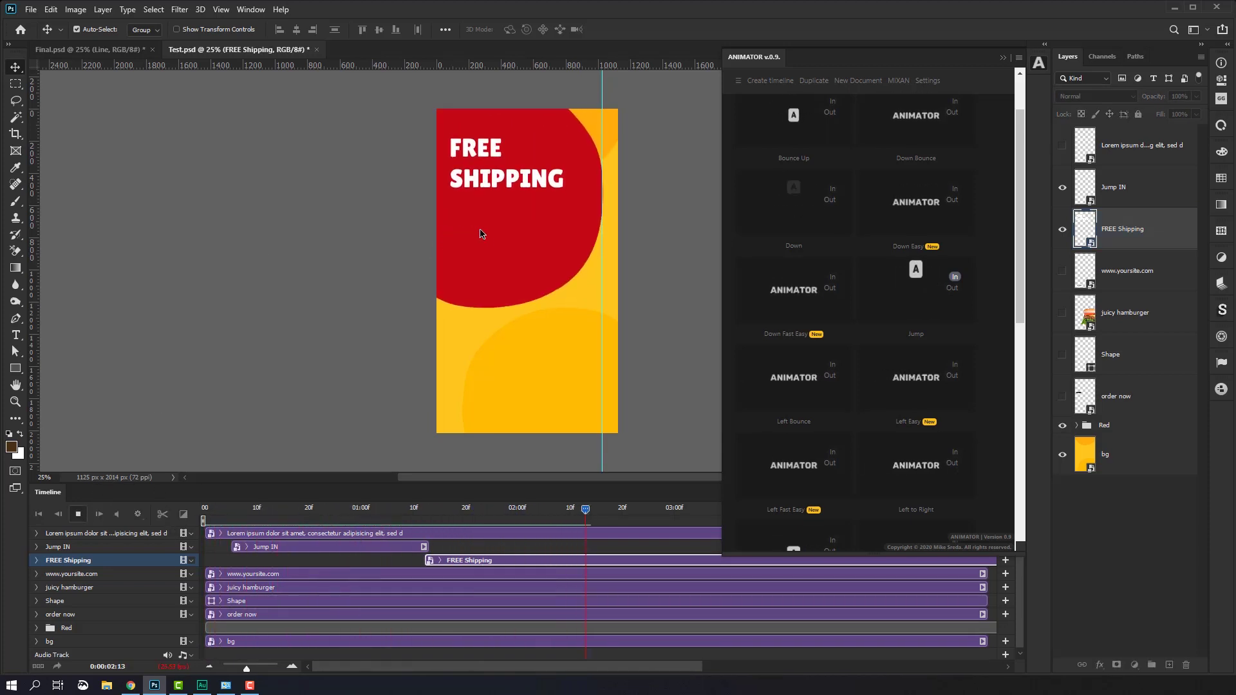
{"action": "mouse_move", "coordinate": [610, 510]}
{"action": "left_mouse_down"}
{"action": "mouse_move", "coordinate": [505, 533]}
{"action": "mouse_move", "coordinate": [581, 541]}
{"action": "left_mouse_up"}
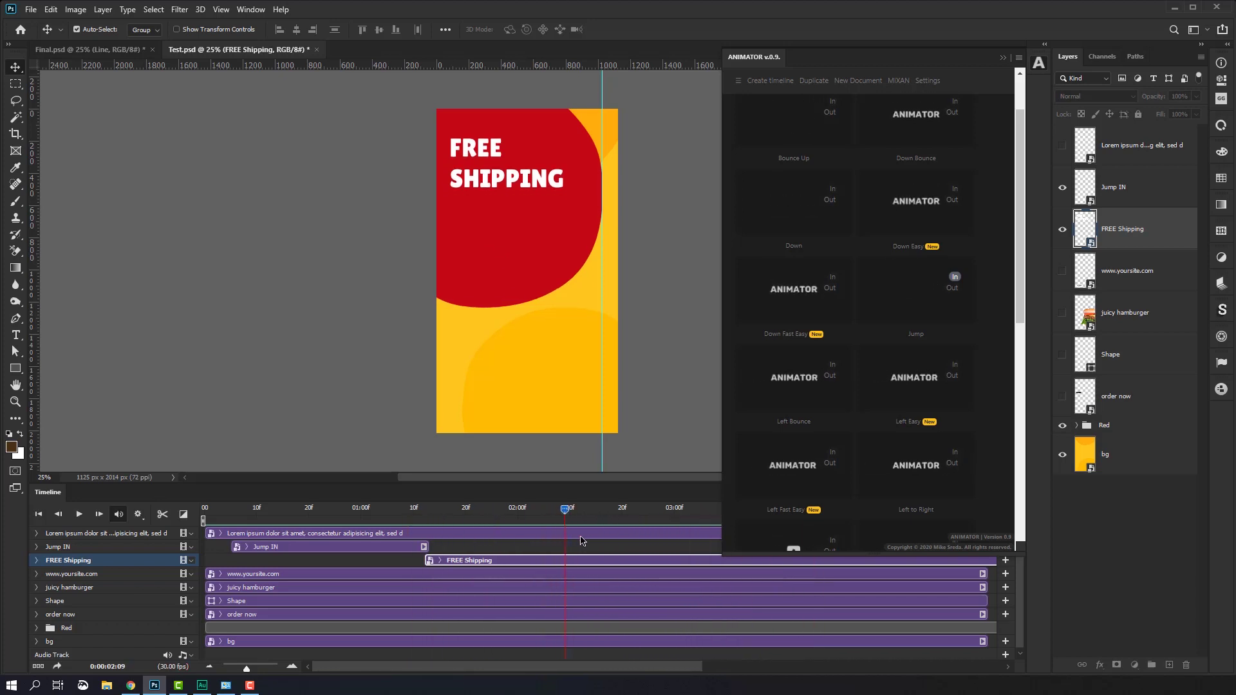
{"action": "mouse_move", "coordinate": [658, 552]}
{"action": "left_mouse_down"}
{"action": "mouse_move", "coordinate": [329, 556]}
{"action": "mouse_move", "coordinate": [449, 567]}
{"action": "left_mouse_up"}
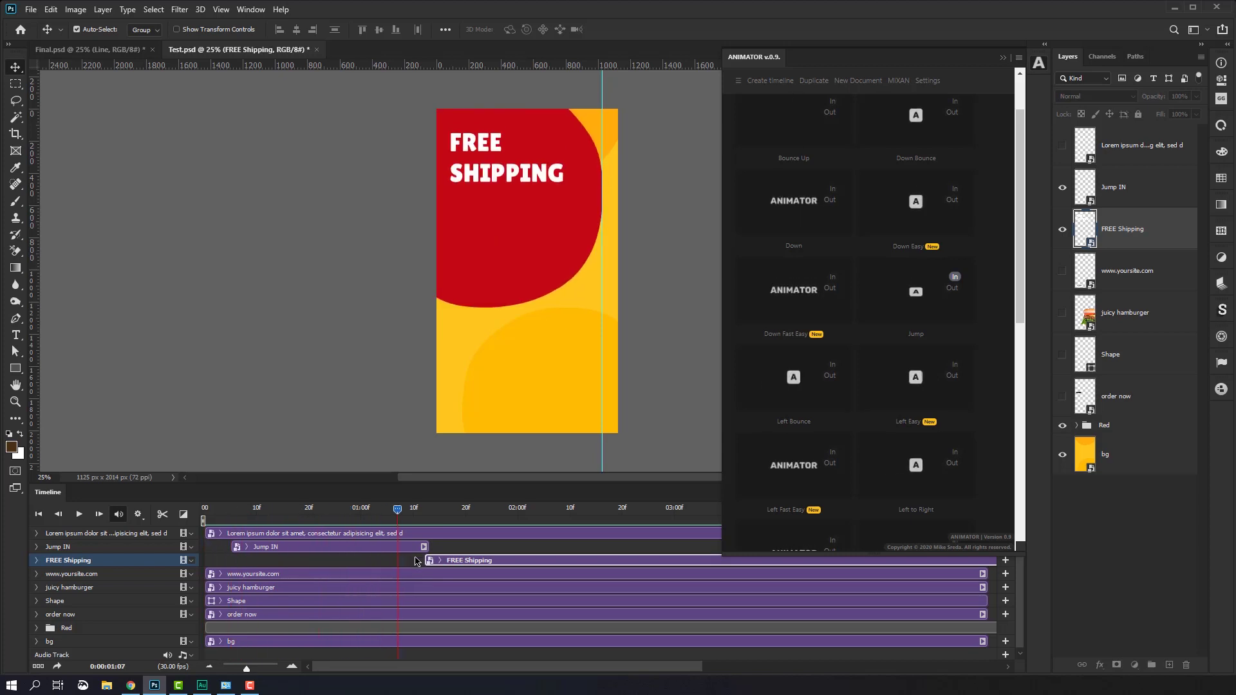
{"action": "left_click", "coordinate": [448, 566]}
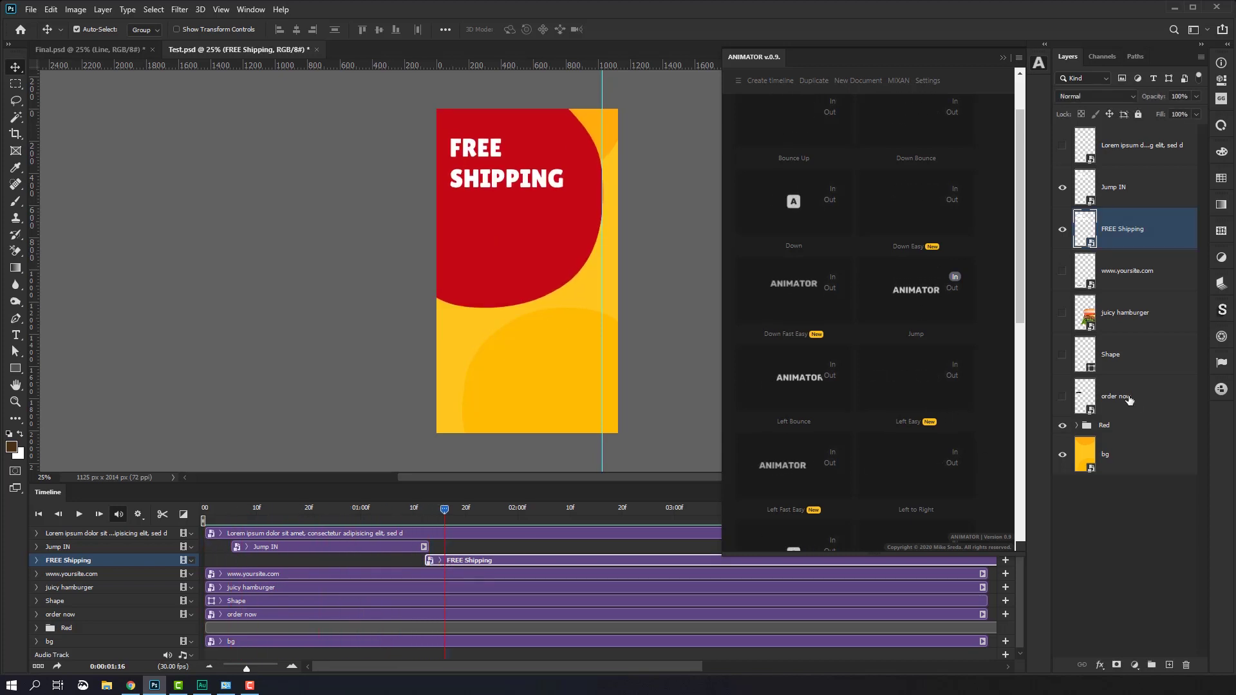
{"action": "left_click", "coordinate": [1062, 313]}
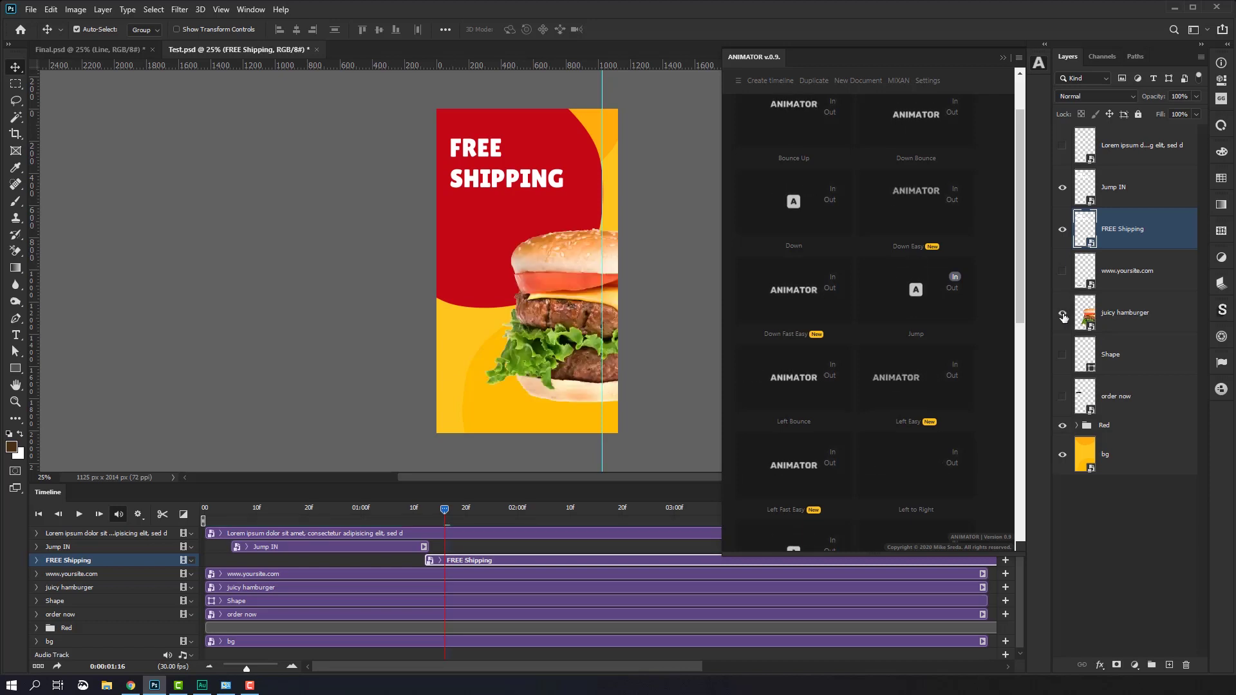
Step: Duplicate the juicy hamburger layer and hide the original, leaving the copy visible
{"action": "left_click", "coordinate": [1062, 314]}
{"action": "left_click", "coordinate": [1133, 313]}
{"action": "left_click", "coordinate": [1063, 313]}
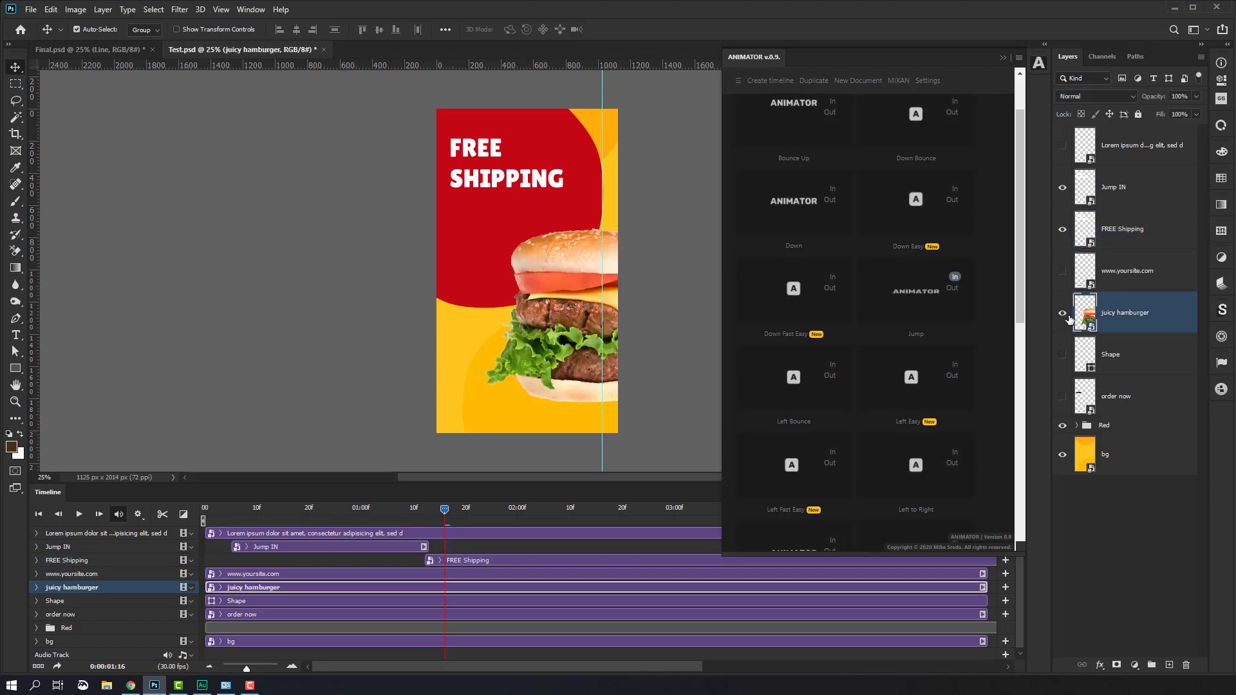
{"action": "right_click", "coordinate": [1140, 319]}
{"action": "left_click", "coordinate": [1174, 152]}
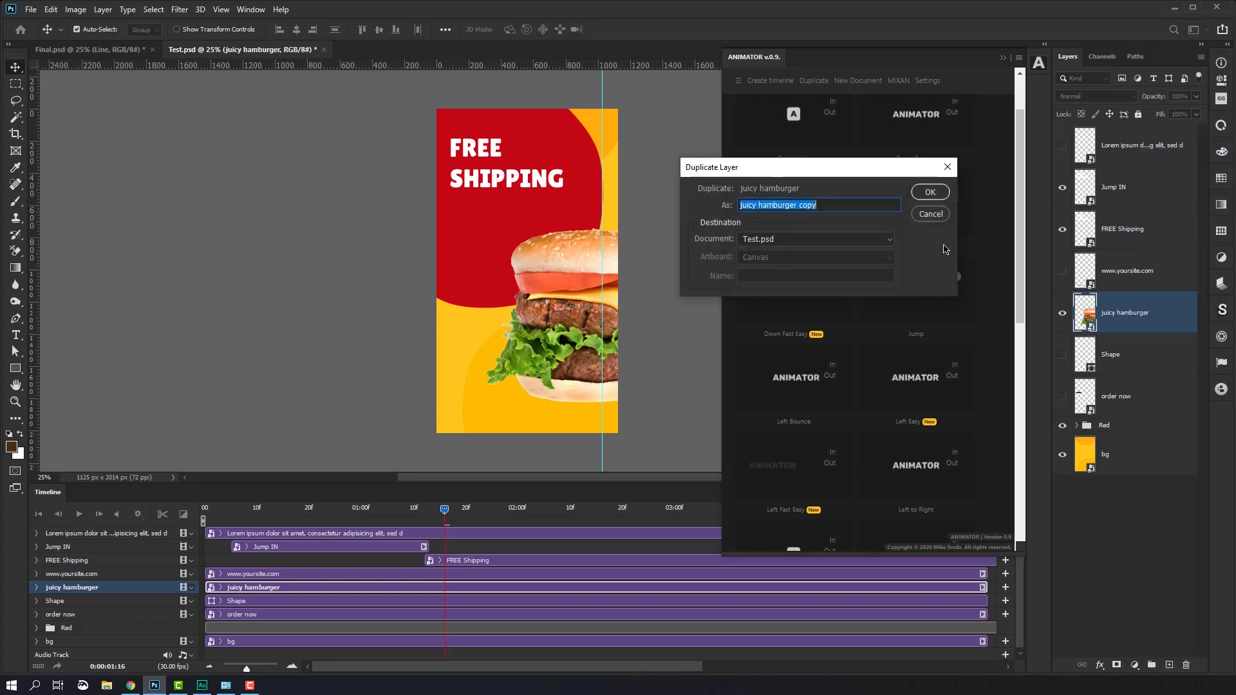
{"action": "left_click", "coordinate": [930, 193]}
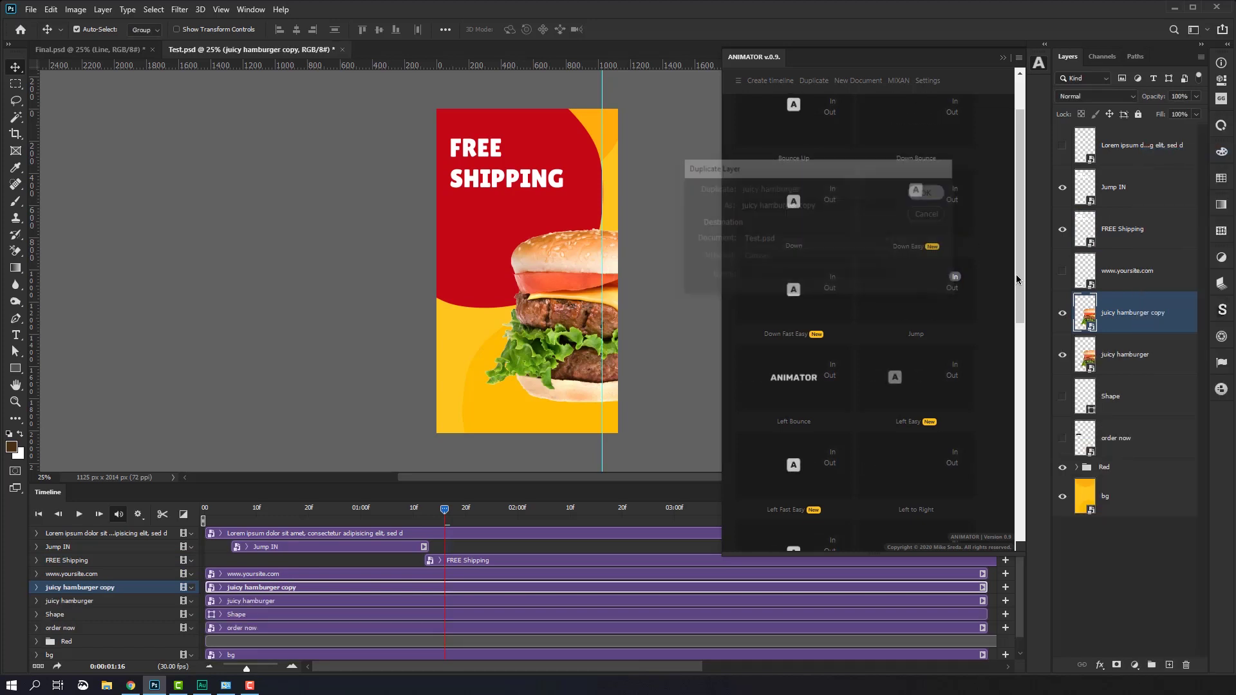
{"action": "left_click", "coordinate": [1062, 358]}
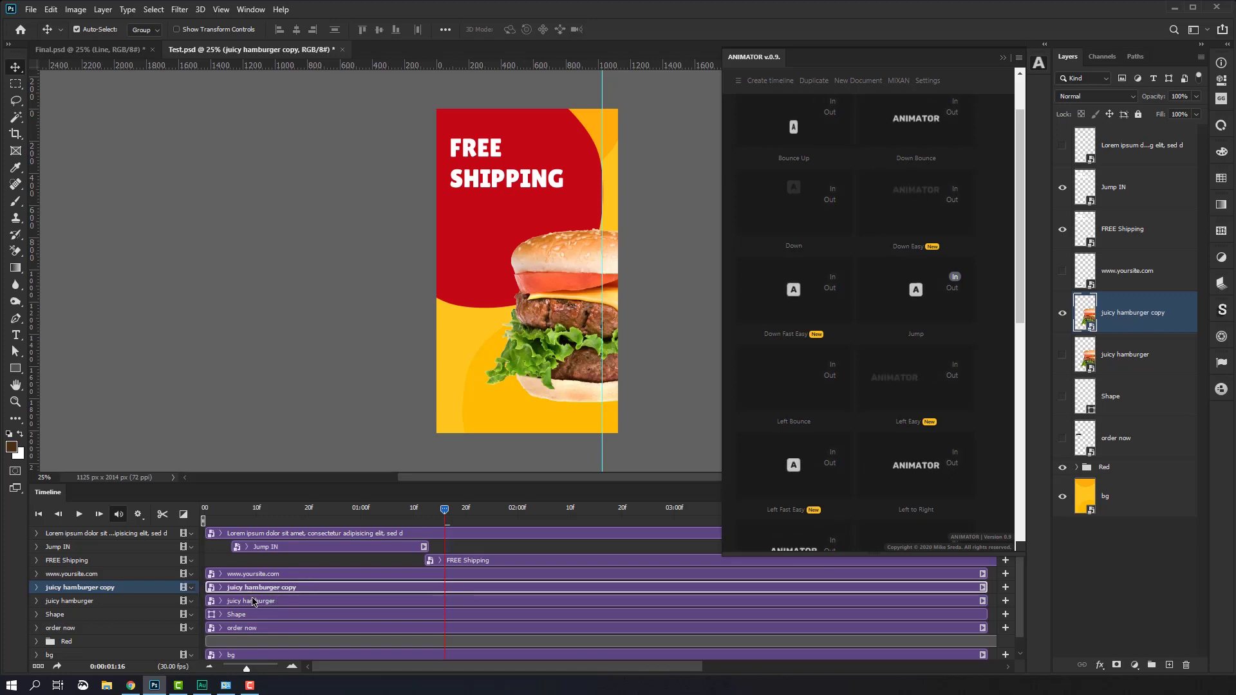
Step: Collapse the Animator panel and set the timeline's Panel Options to large thumbnails
{"action": "left_click", "coordinate": [1003, 57]}
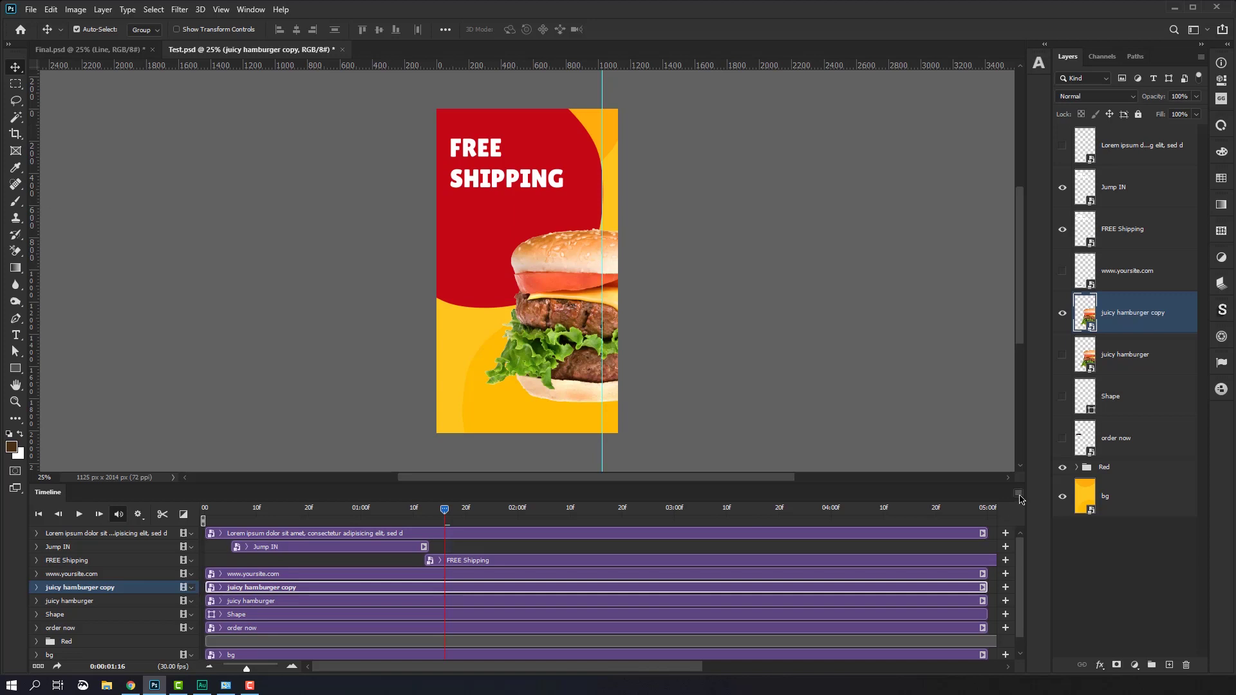
{"action": "left_click", "coordinate": [1019, 493]}
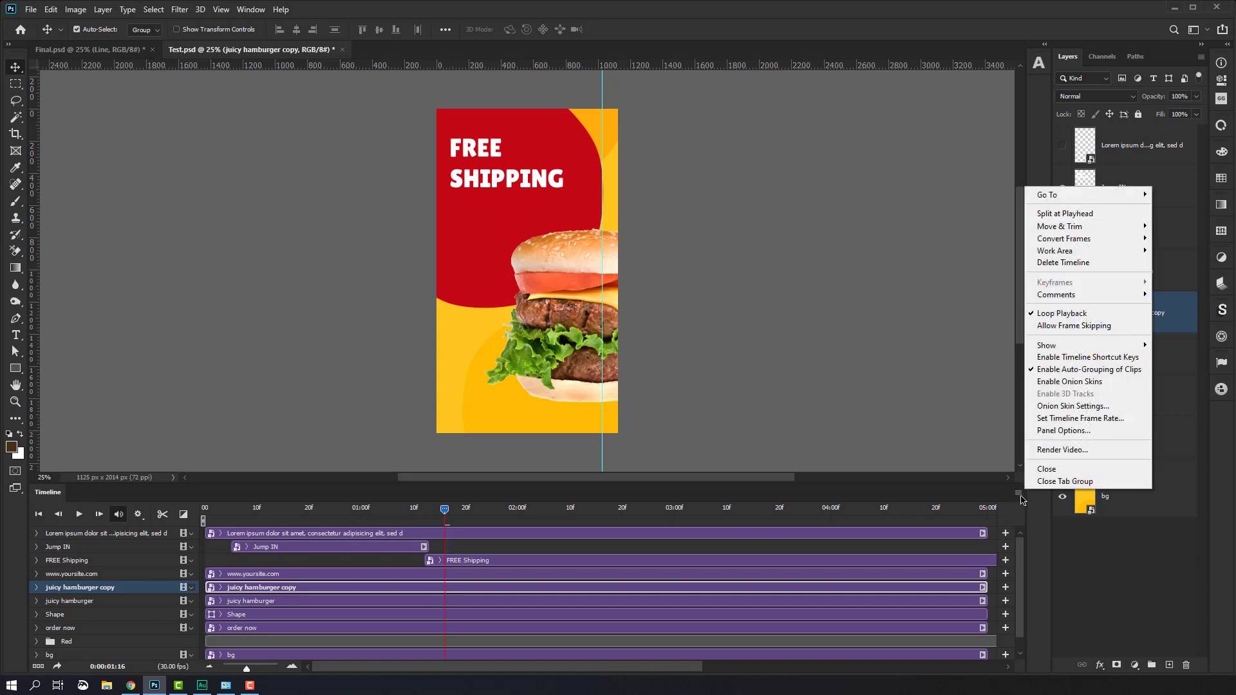
{"action": "left_click", "coordinate": [1058, 431]}
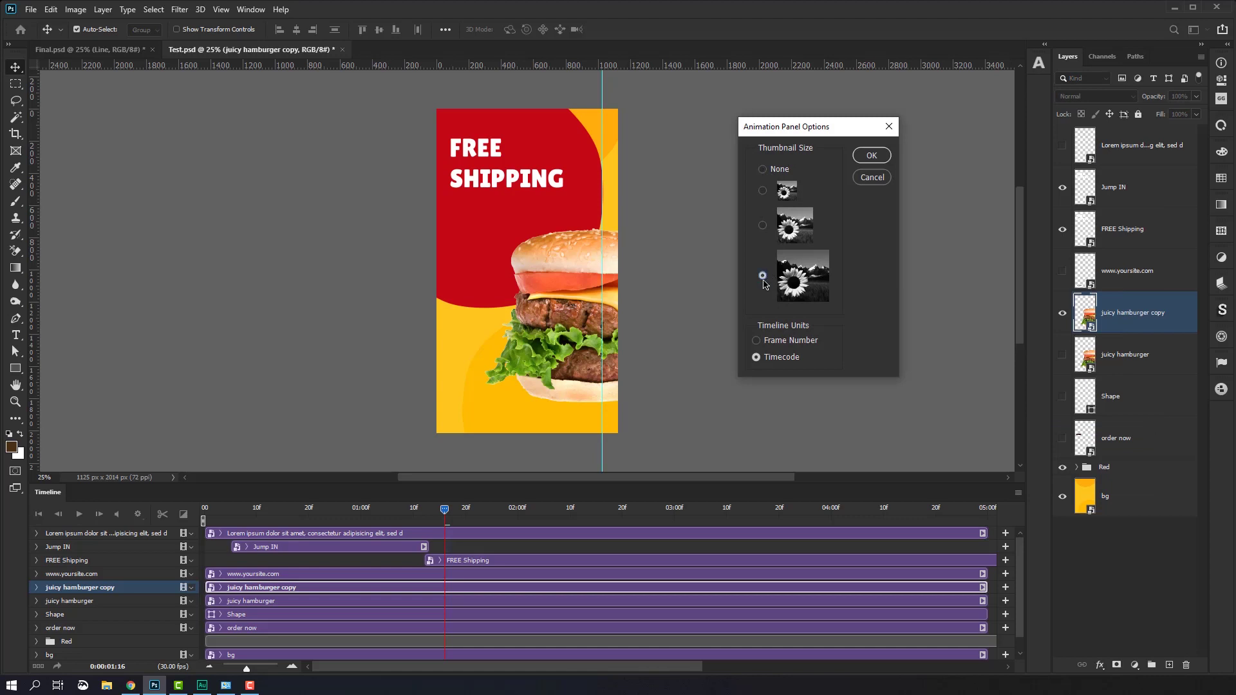
{"action": "left_click", "coordinate": [866, 157]}
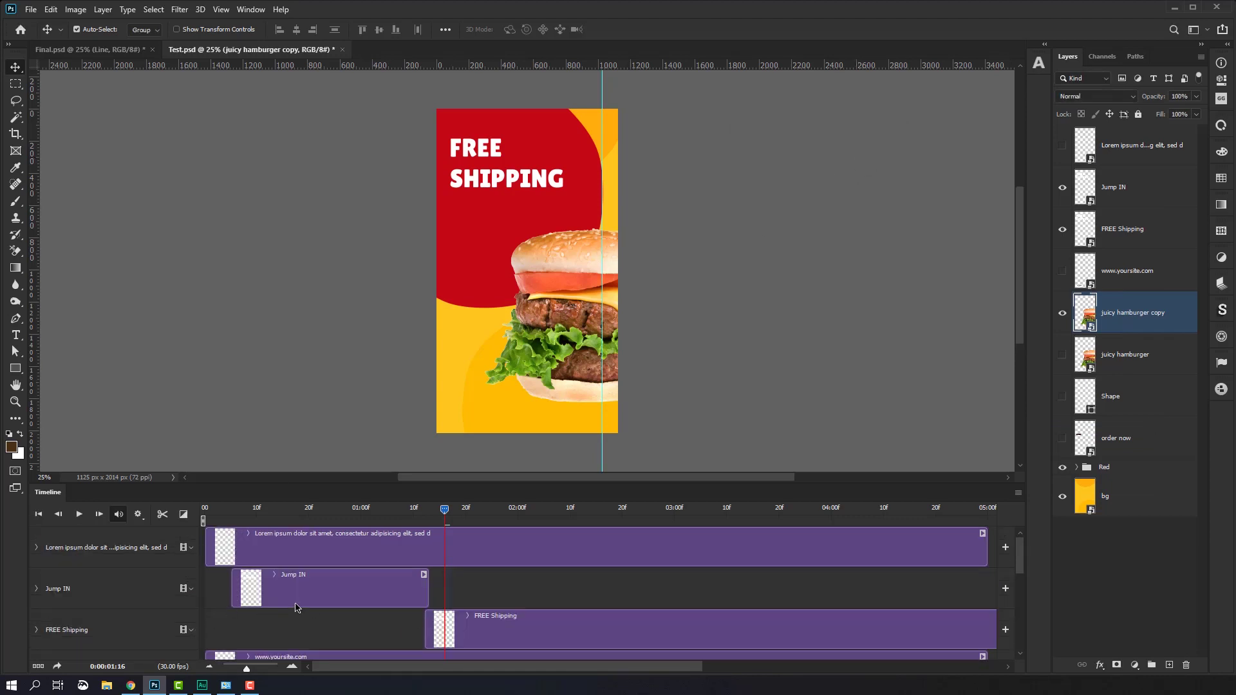
Step: Set the timeline Thumbnail Size back to None
{"action": "left_click", "coordinate": [1019, 494]}
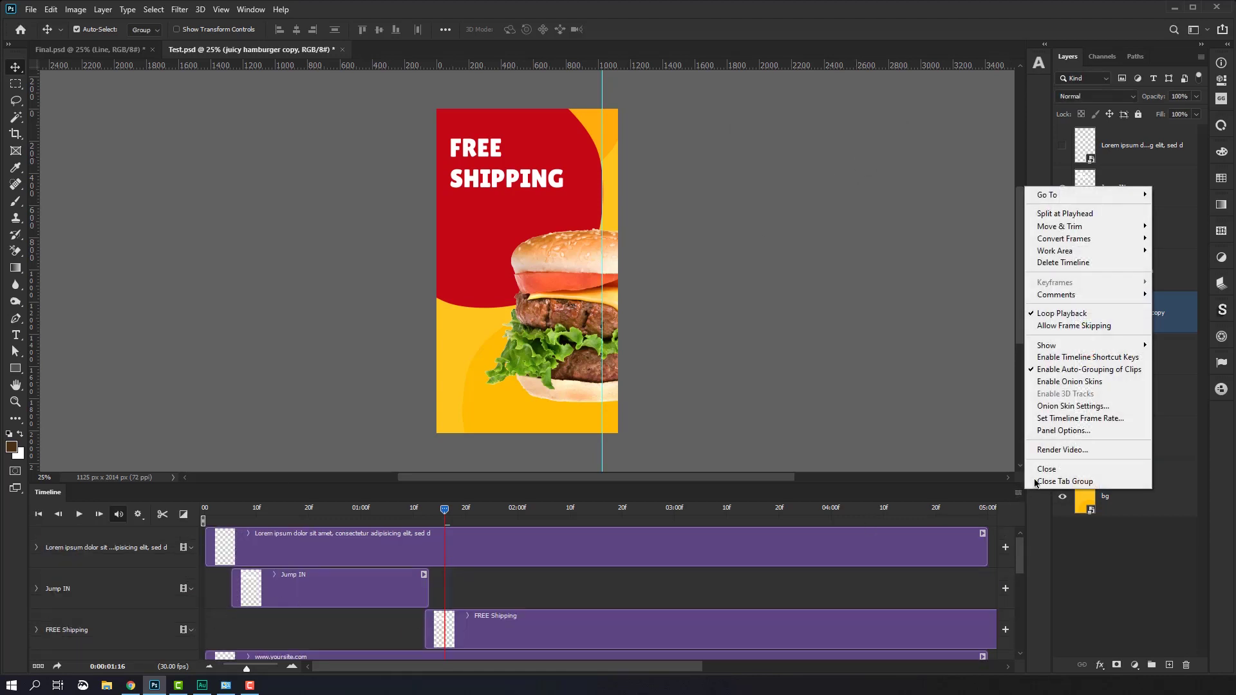
{"action": "left_click", "coordinate": [1069, 430]}
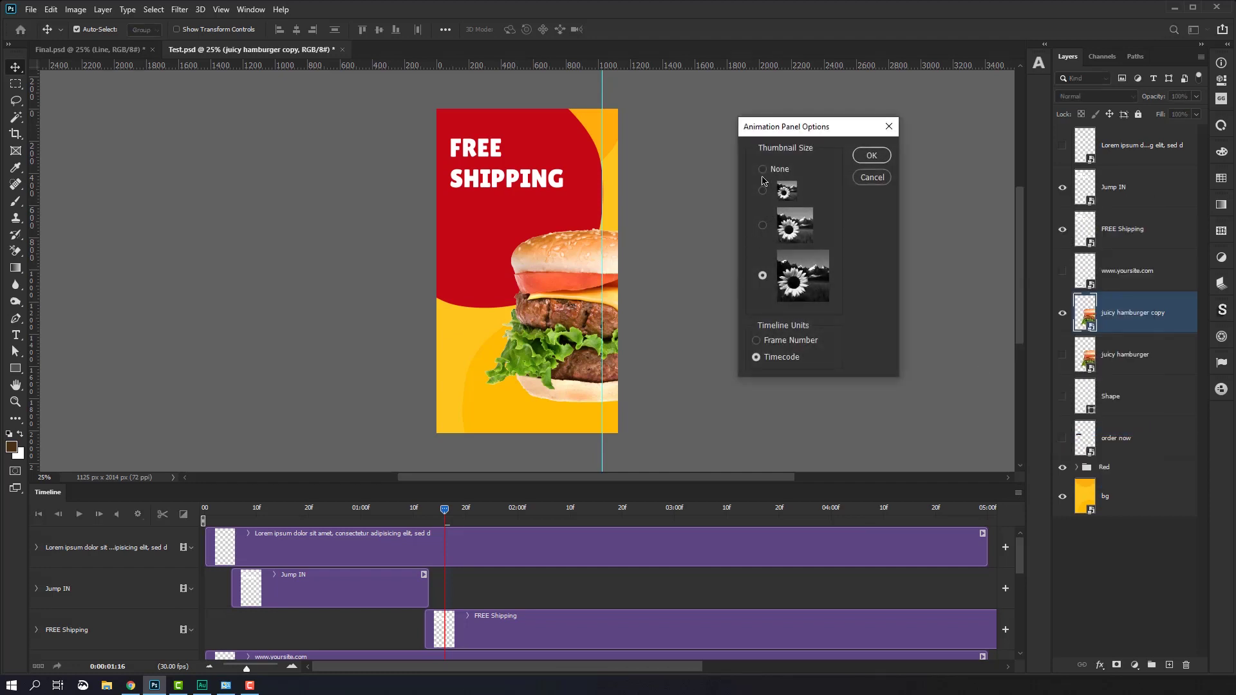
{"action": "left_click", "coordinate": [870, 157]}
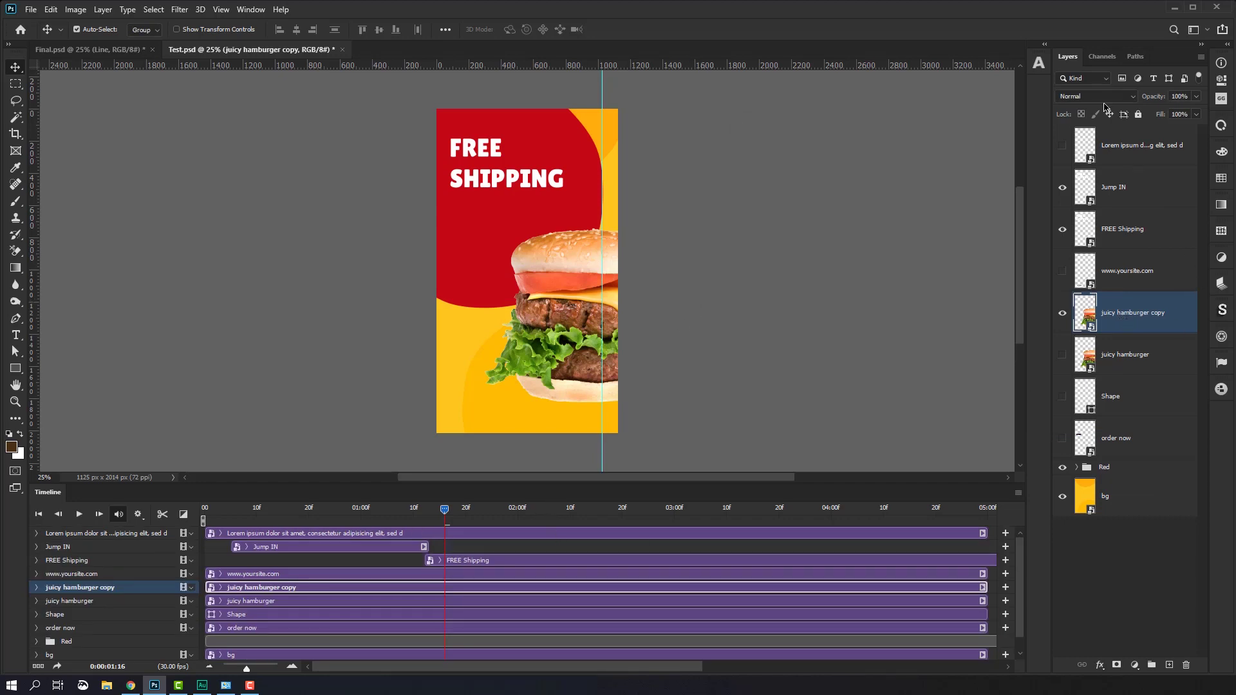
Step: Reopen the Animator panel, filter to Moving presets, and scroll down the list
{"action": "left_click", "coordinate": [1036, 70]}
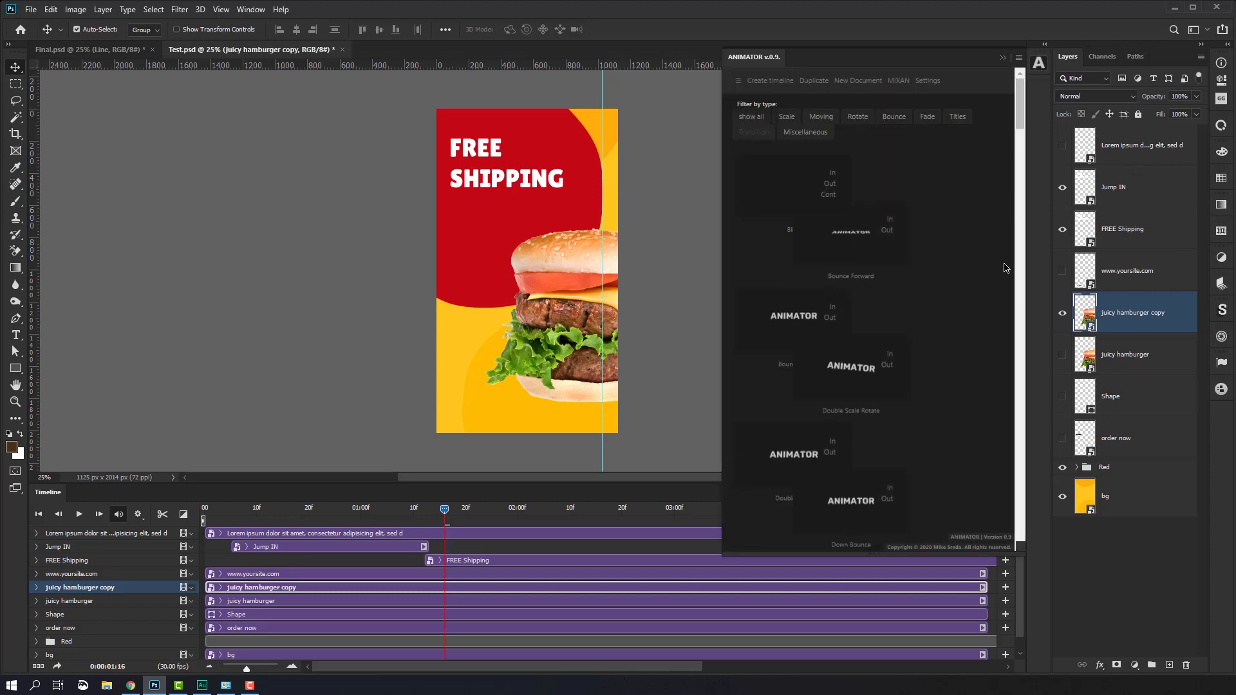
{"action": "left_click", "coordinate": [822, 122]}
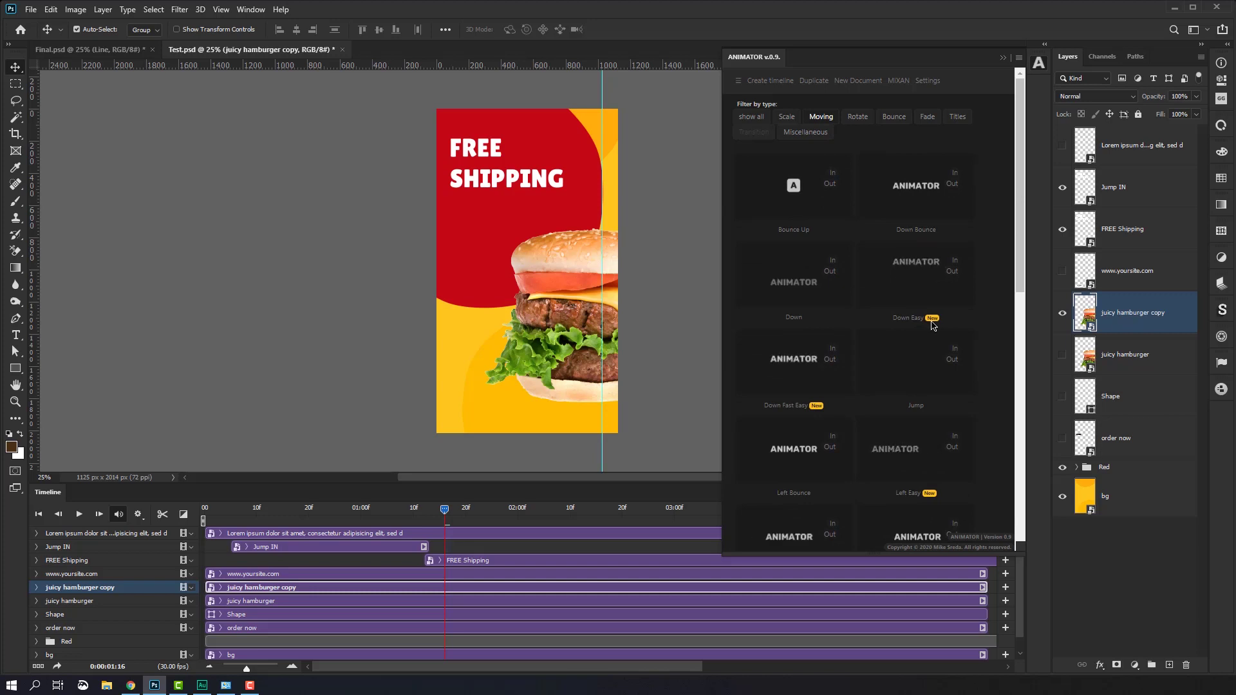
{"action": "scroll", "coordinate": [934, 326], "scroll_direction": "down", "scroll_amount": 3}
{"action": "scroll", "coordinate": [935, 328], "scroll_direction": "down", "scroll_amount": 2}
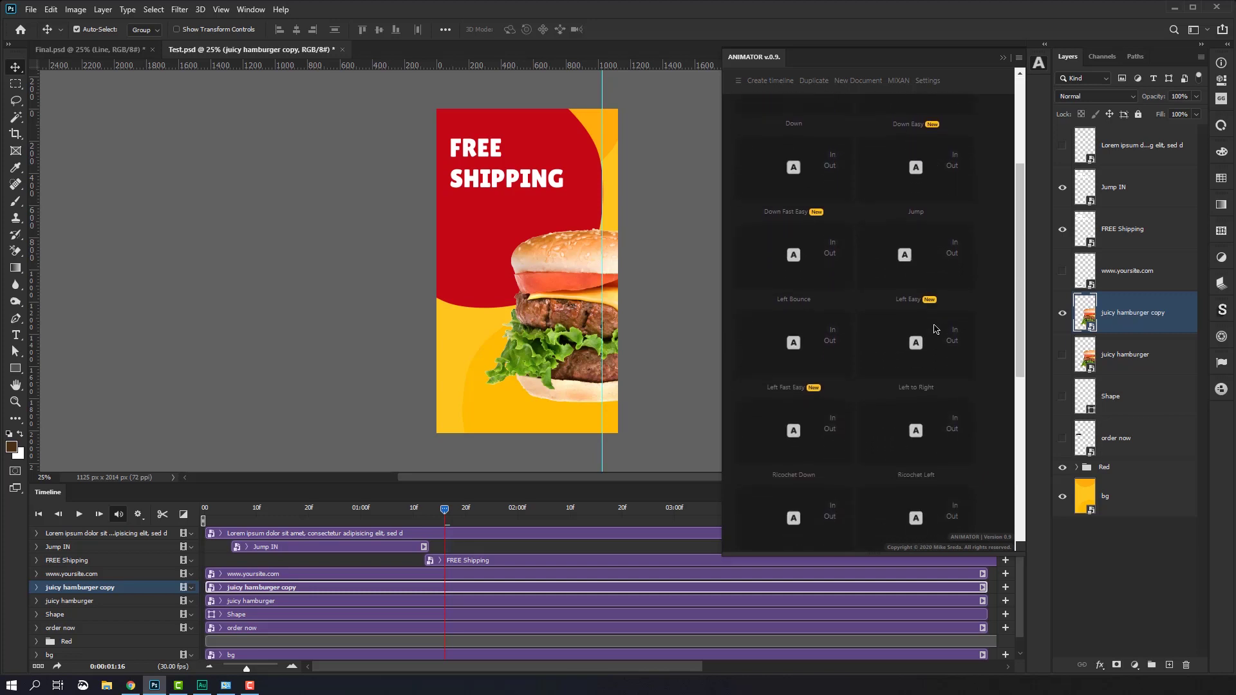
{"action": "scroll", "coordinate": [936, 331], "scroll_direction": "down", "scroll_amount": 2}
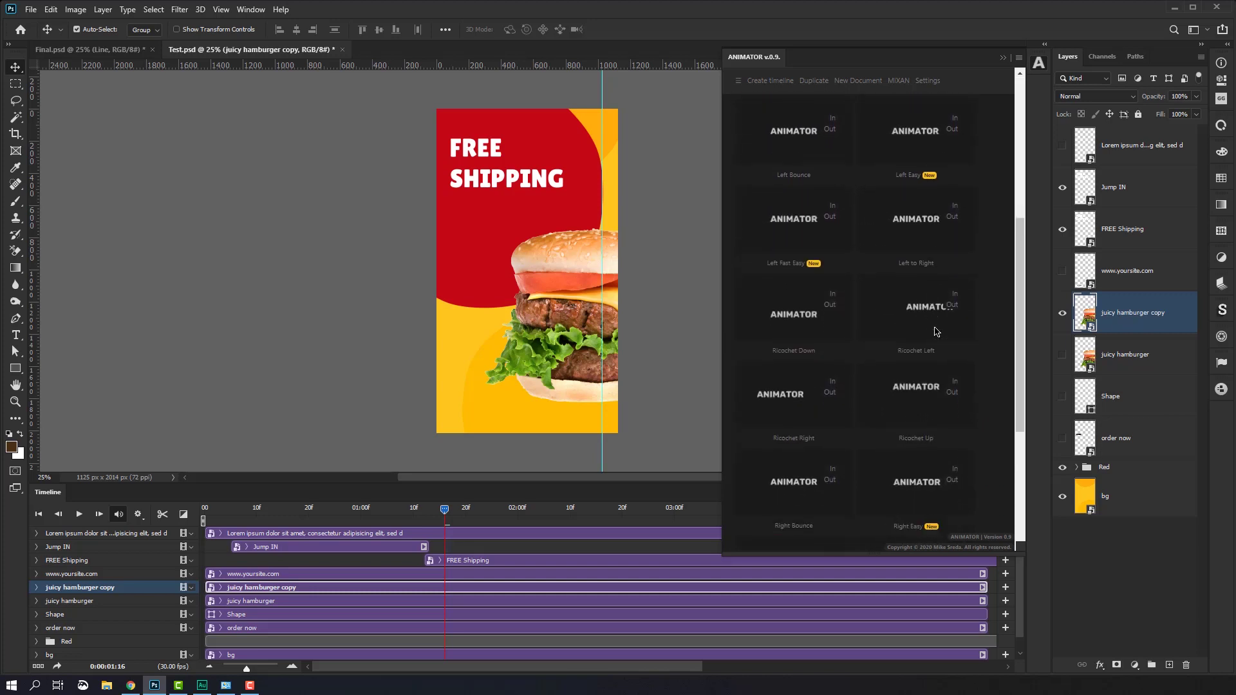
{"action": "scroll", "coordinate": [936, 331], "scroll_direction": "down", "scroll_amount": 2}
{"action": "scroll", "coordinate": [936, 332], "scroll_direction": "down", "scroll_amount": 2}
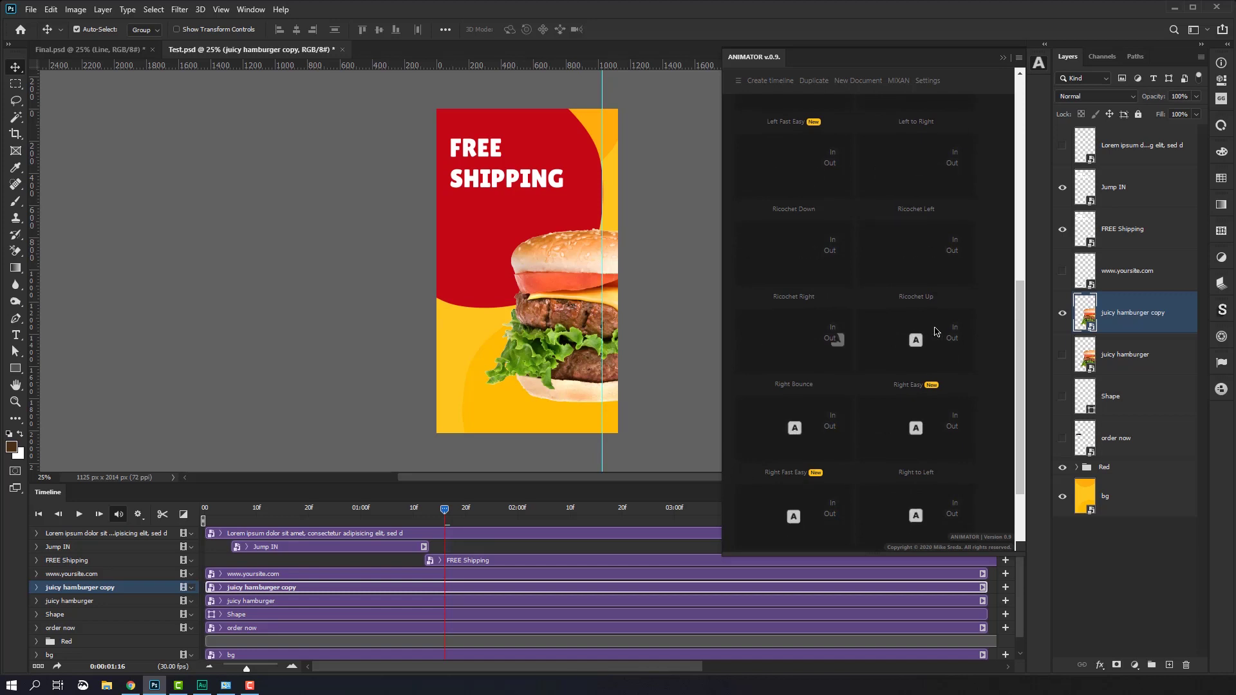
Step: Scroll the preset list back and forth until Ricochet, Right to Left and Up are visible
{"action": "scroll", "coordinate": [935, 331], "scroll_direction": "up", "scroll_amount": 2}
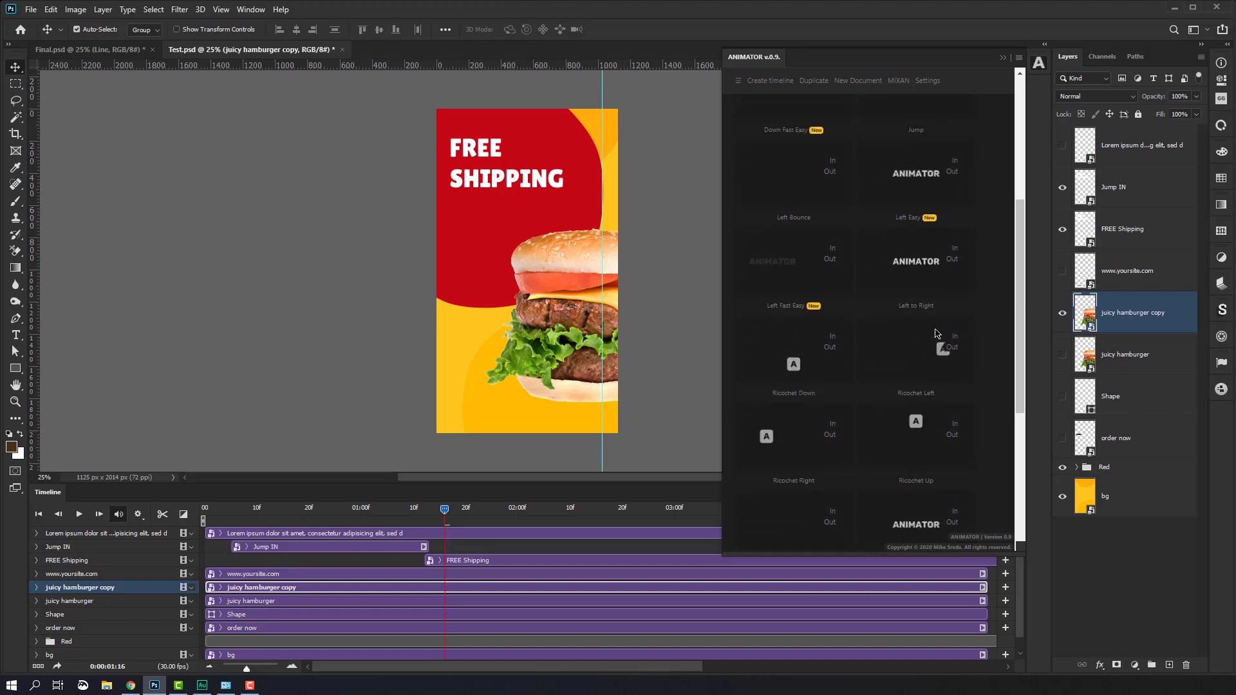
{"action": "scroll", "coordinate": [936, 334], "scroll_direction": "up", "scroll_amount": 2}
{"action": "scroll", "coordinate": [936, 332], "scroll_direction": "up", "scroll_amount": 2}
{"action": "scroll", "coordinate": [936, 333], "scroll_direction": "up", "scroll_amount": 2}
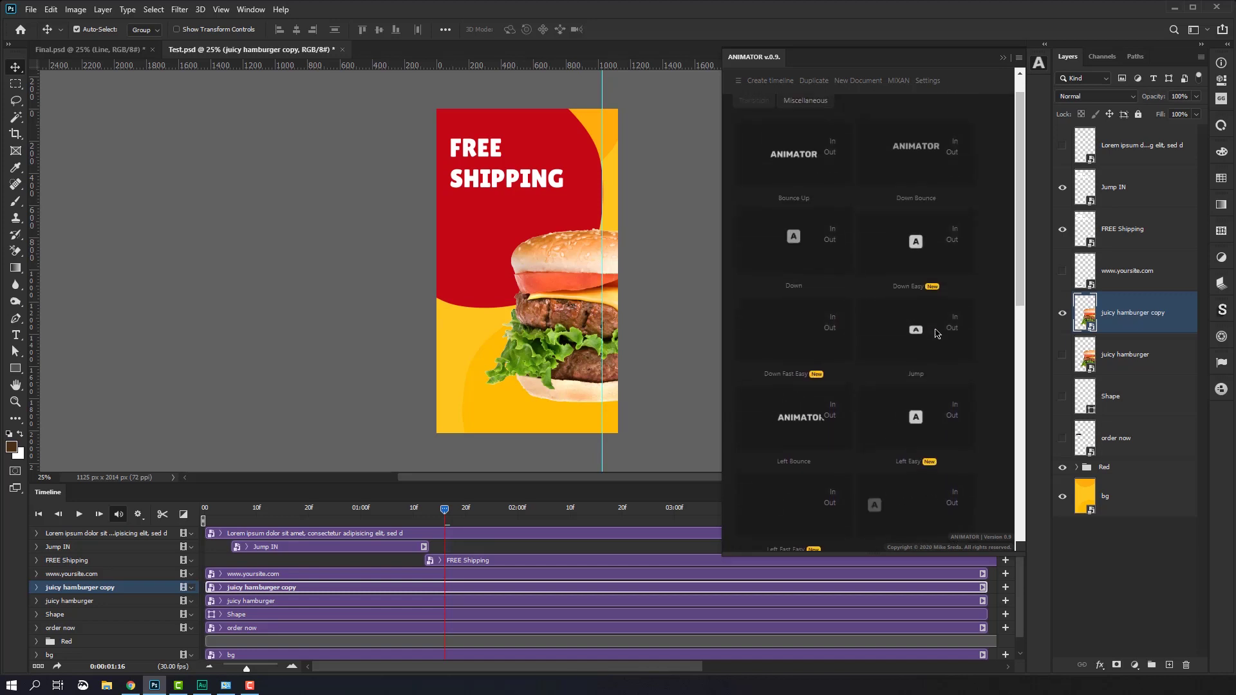
{"action": "scroll", "coordinate": [936, 333], "scroll_direction": "up", "scroll_amount": 1}
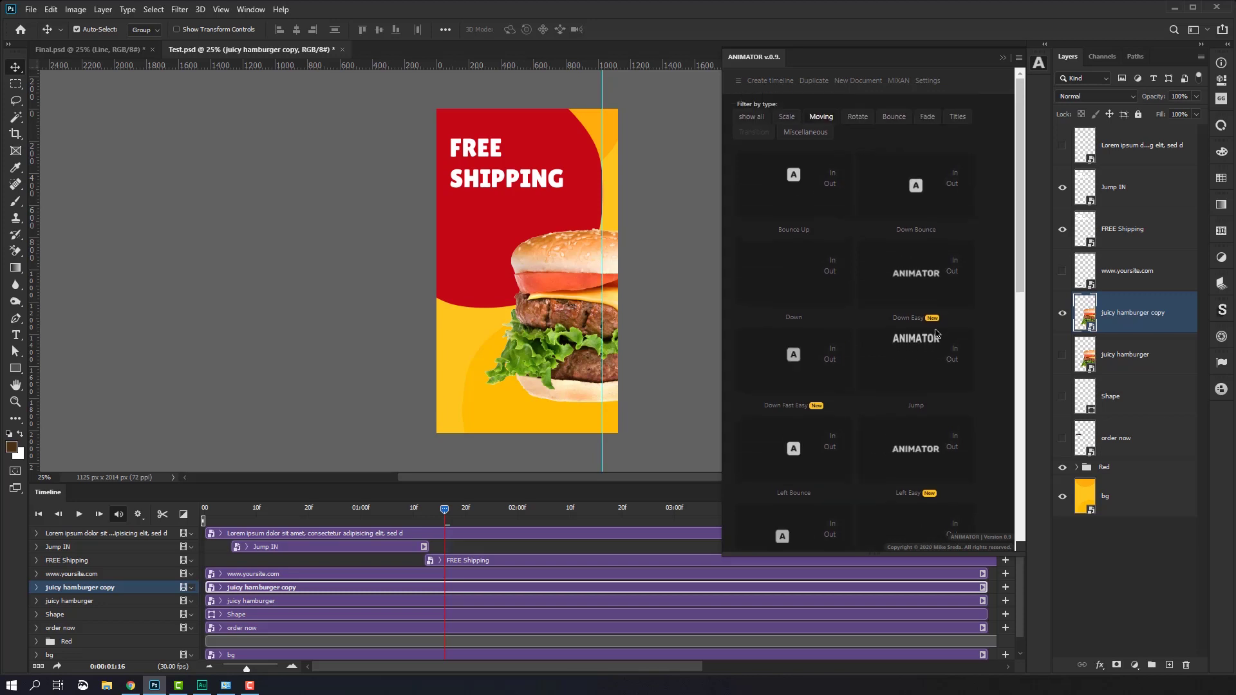
{"action": "scroll", "coordinate": [936, 333], "scroll_direction": "down", "scroll_amount": 2}
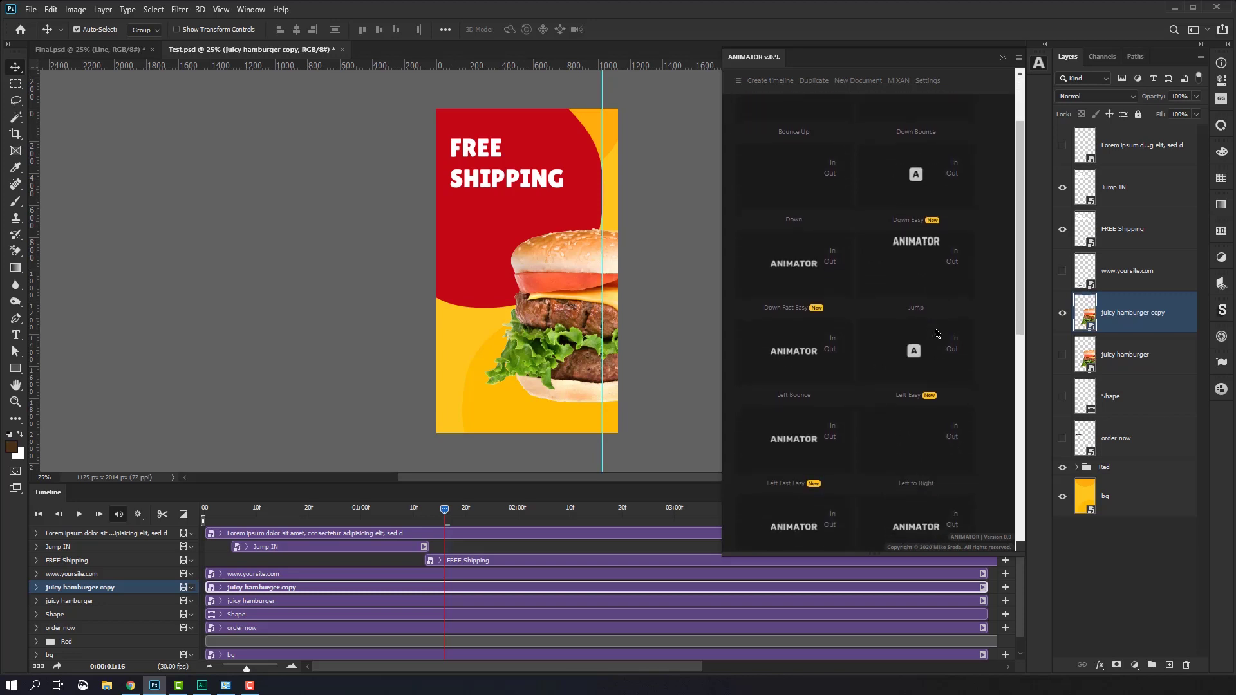
{"action": "scroll", "coordinate": [936, 333], "scroll_direction": "down", "scroll_amount": 6}
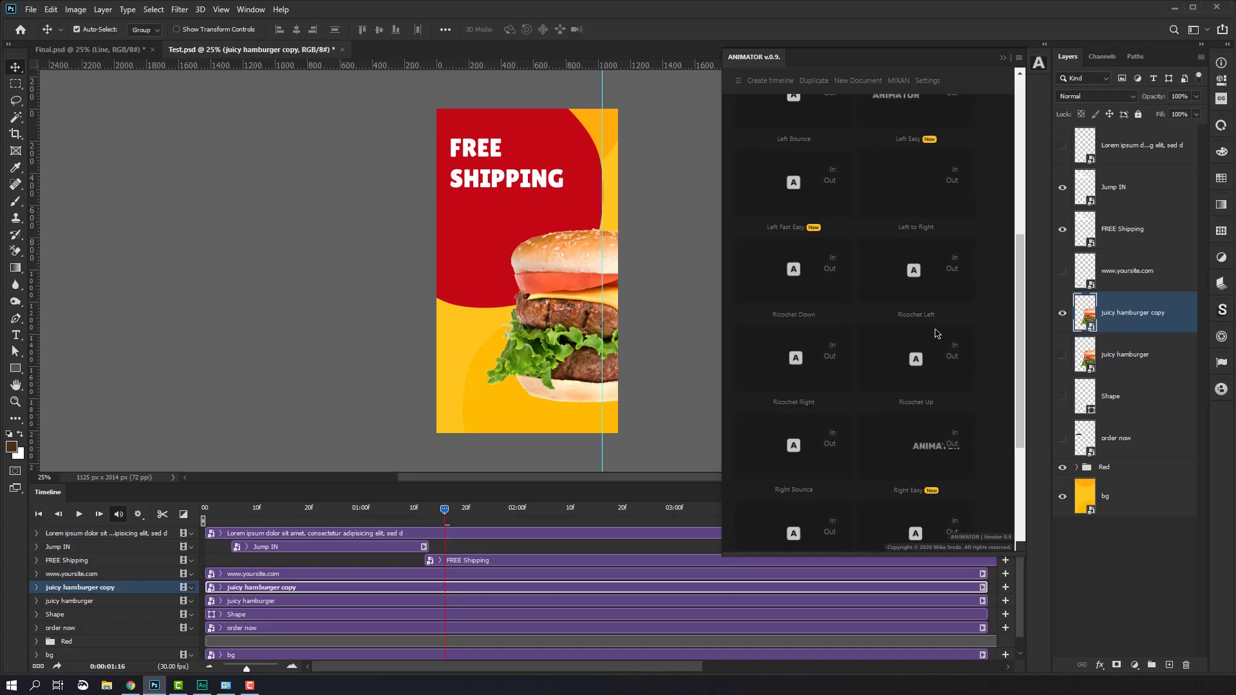
{"action": "scroll", "coordinate": [936, 333], "scroll_direction": "down", "scroll_amount": 1}
{"action": "scroll", "coordinate": [936, 333], "scroll_direction": "down", "scroll_amount": 2}
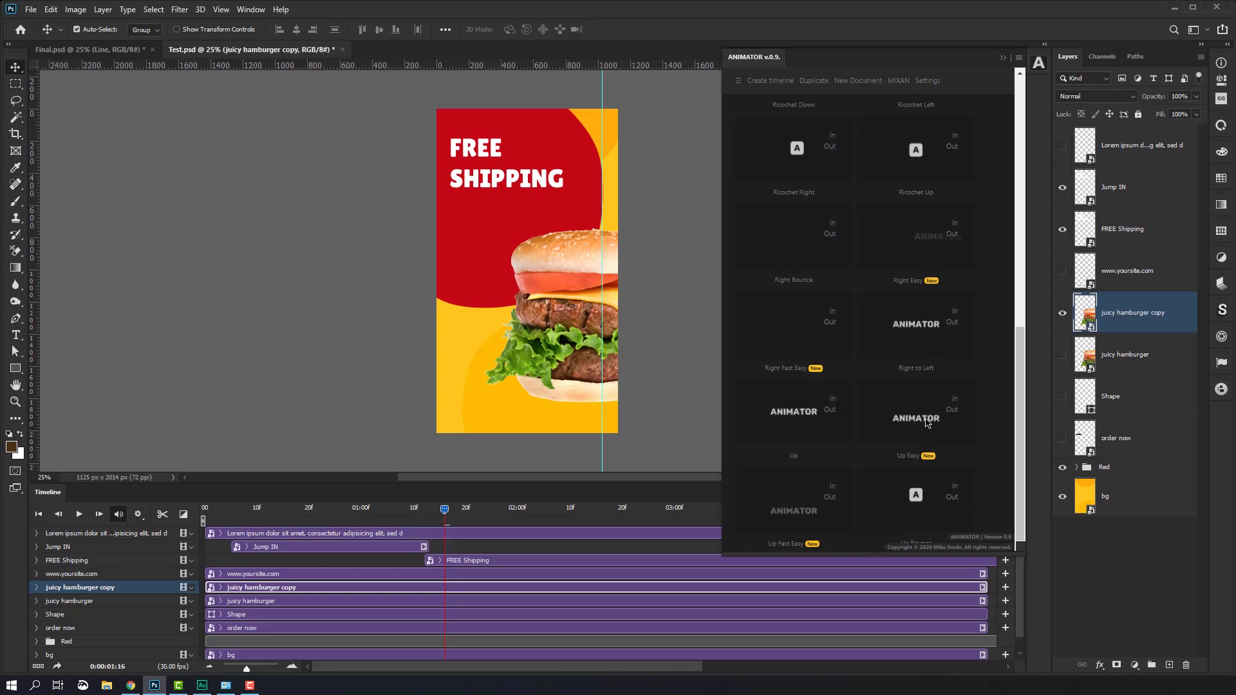
Step: Apply the Up Easy In preset to the burger copy and delay its Up Easy IN clip
{"action": "left_click", "coordinate": [955, 400]}
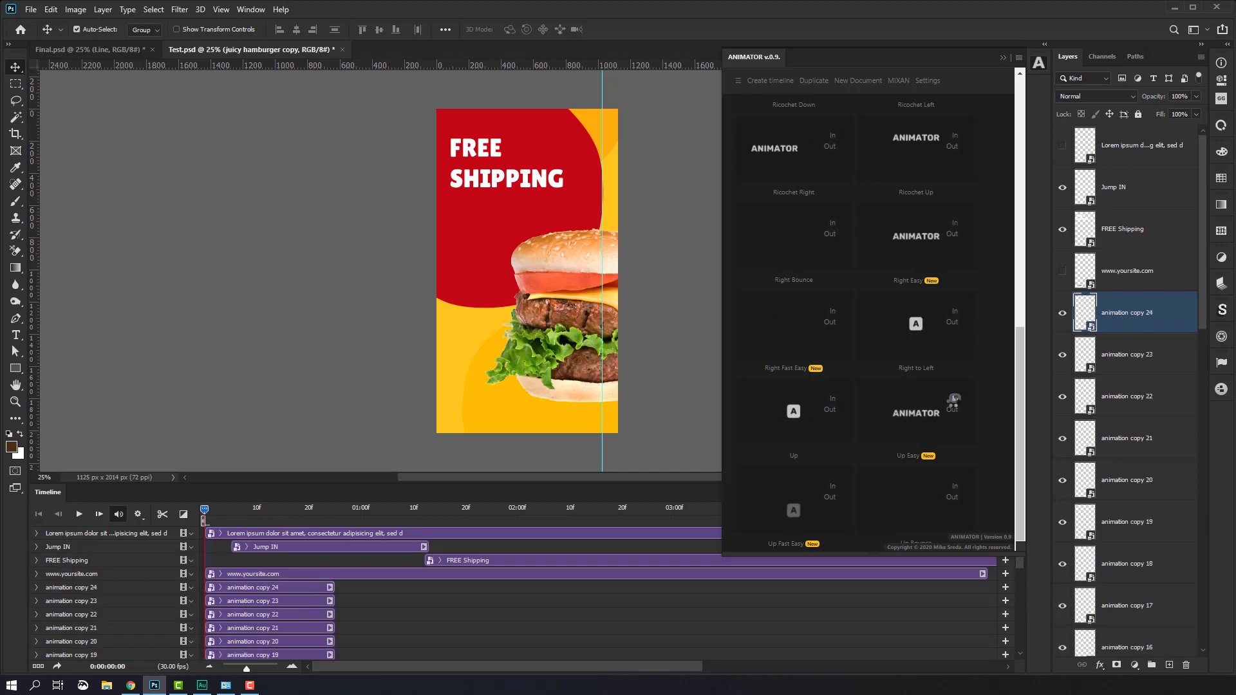
{"action": "left_click", "coordinate": [954, 400]}
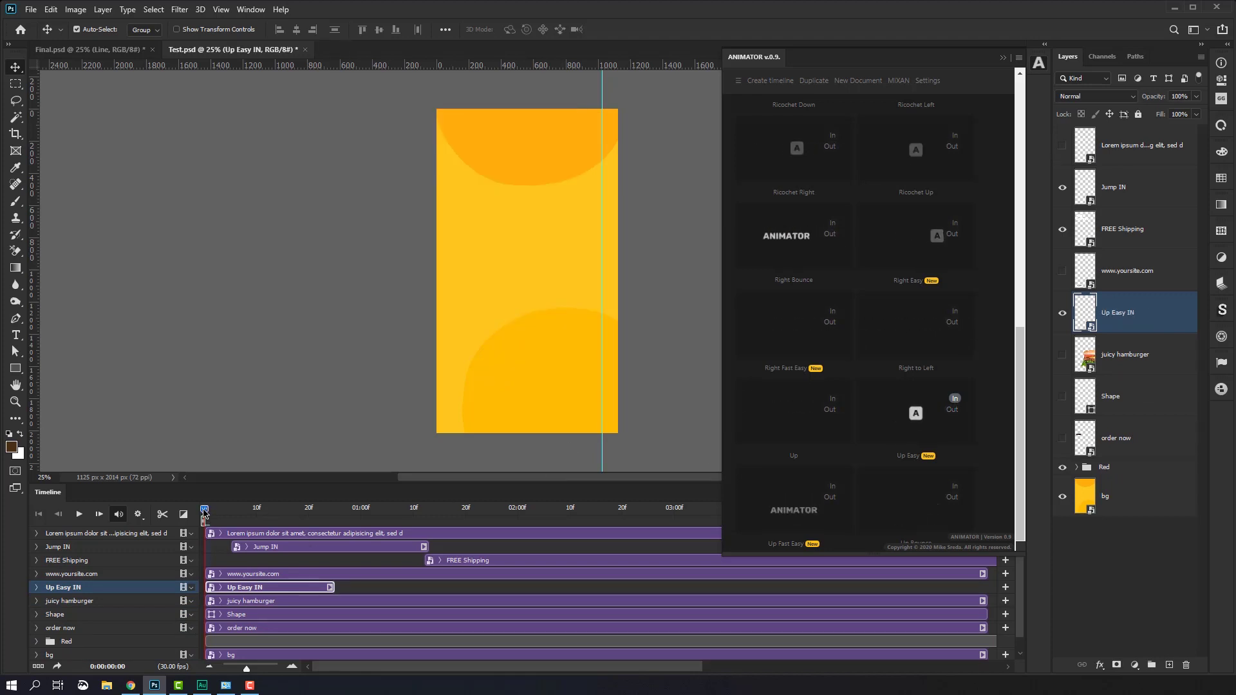
{"action": "mouse_move", "coordinate": [204, 513]}
{"action": "left_mouse_down"}
{"action": "mouse_move", "coordinate": [296, 513]}
{"action": "mouse_move", "coordinate": [282, 532]}
{"action": "left_mouse_up"}
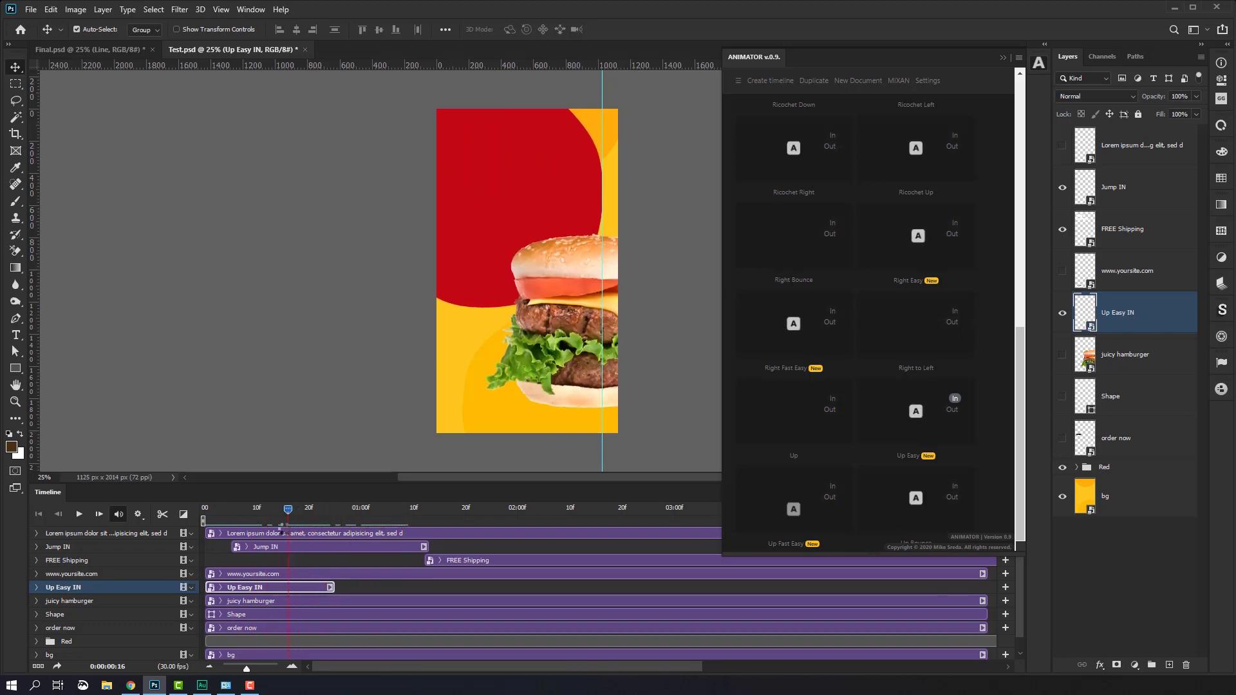
{"action": "mouse_move", "coordinate": [288, 513]}
{"action": "left_mouse_down"}
{"action": "mouse_move", "coordinate": [215, 513]}
{"action": "mouse_move", "coordinate": [264, 518]}
{"action": "left_mouse_up"}
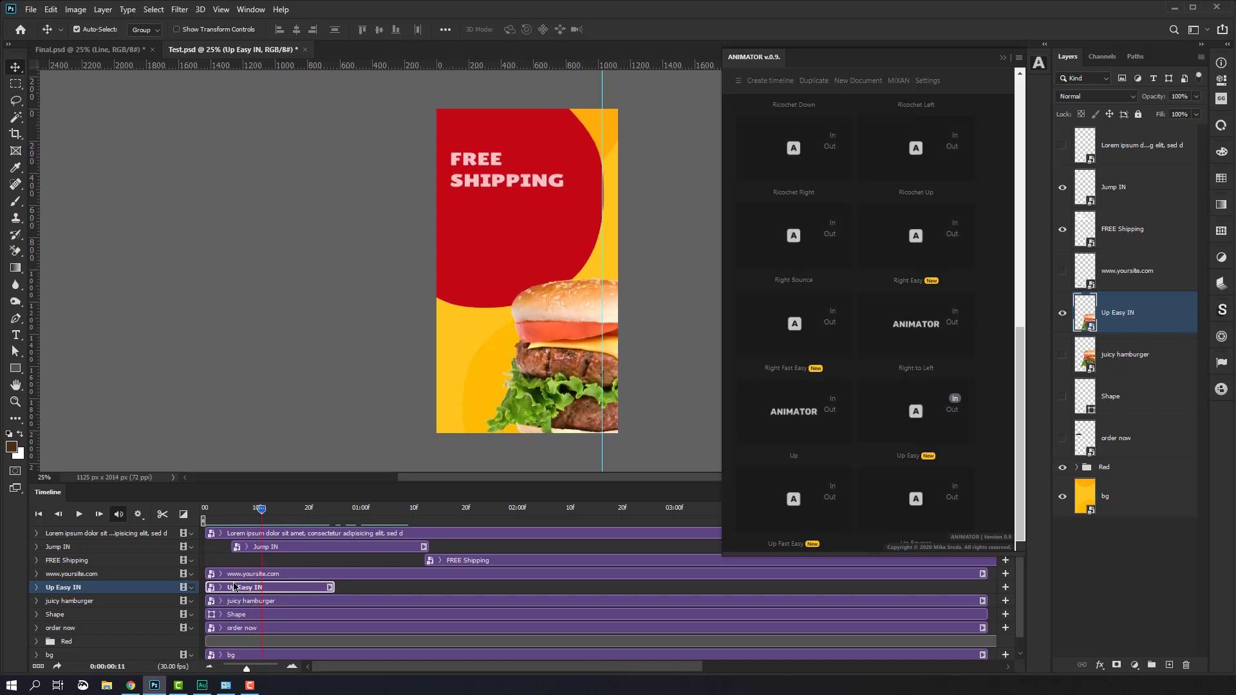
{"action": "left_click_drag", "start_coordinate": [238, 586], "coordinate": [280, 587]}
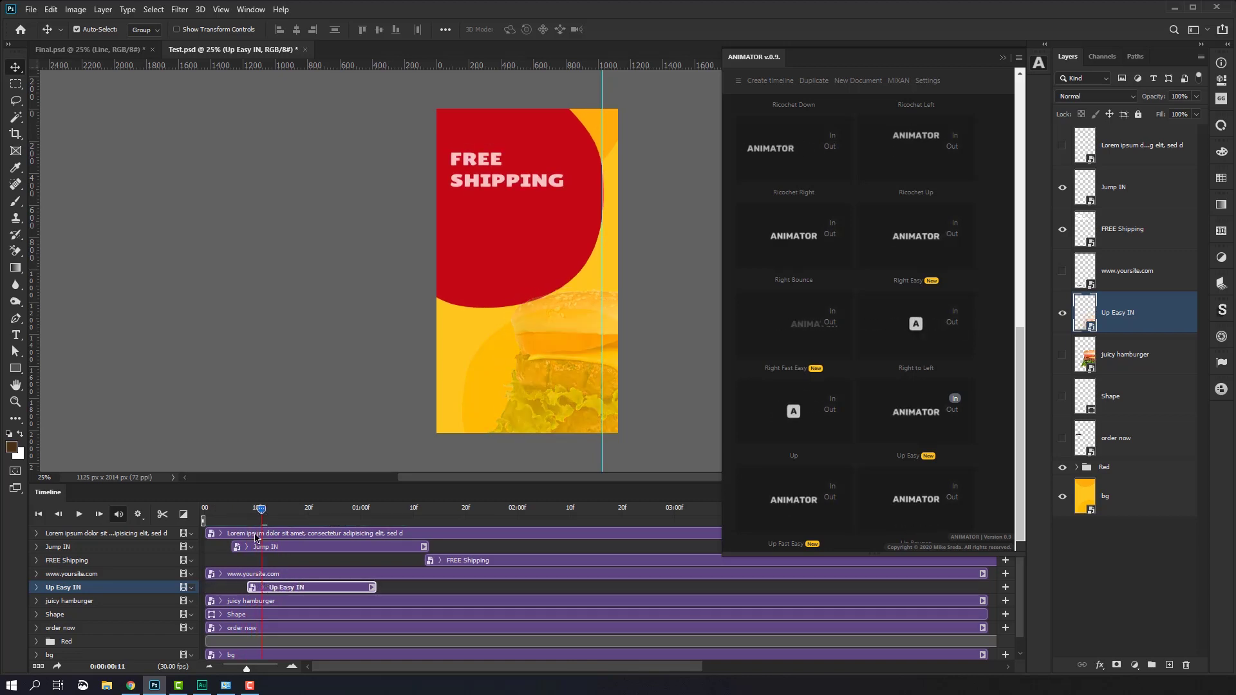
Step: Play and scrub the timeline to check when the burger and text arrive, near one second
{"action": "left_click_drag", "start_coordinate": [261, 512], "coordinate": [204, 511]}
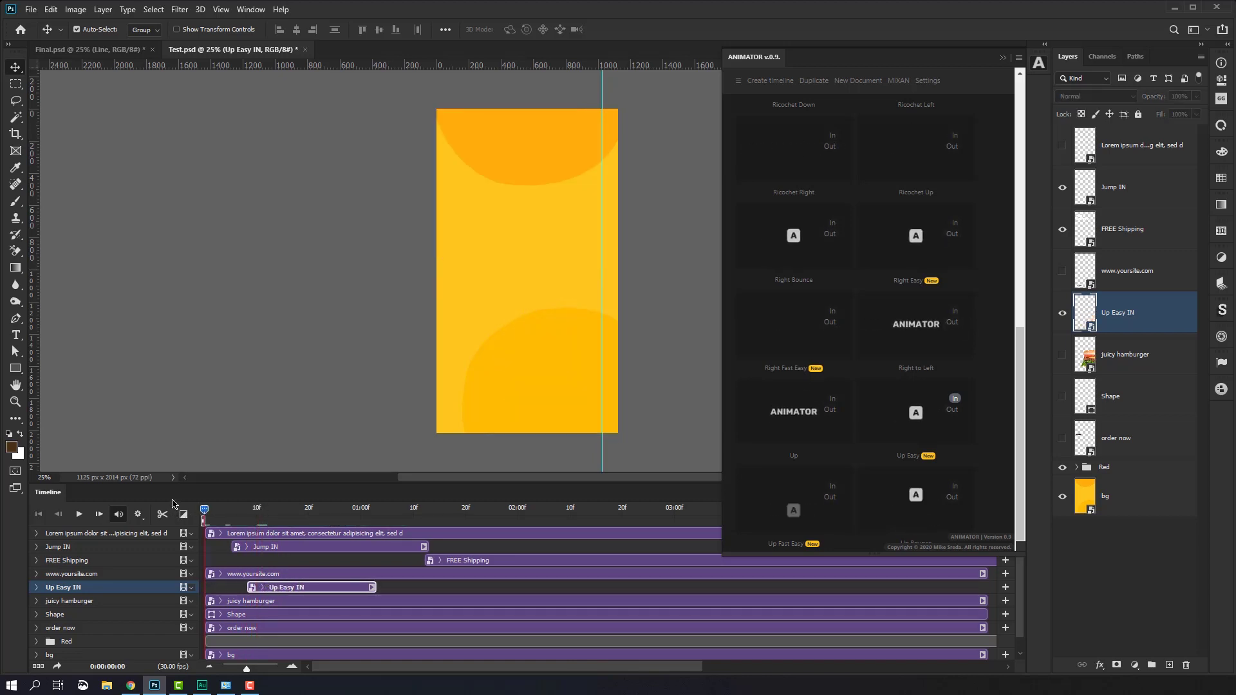
{"action": "key", "text": "space"}
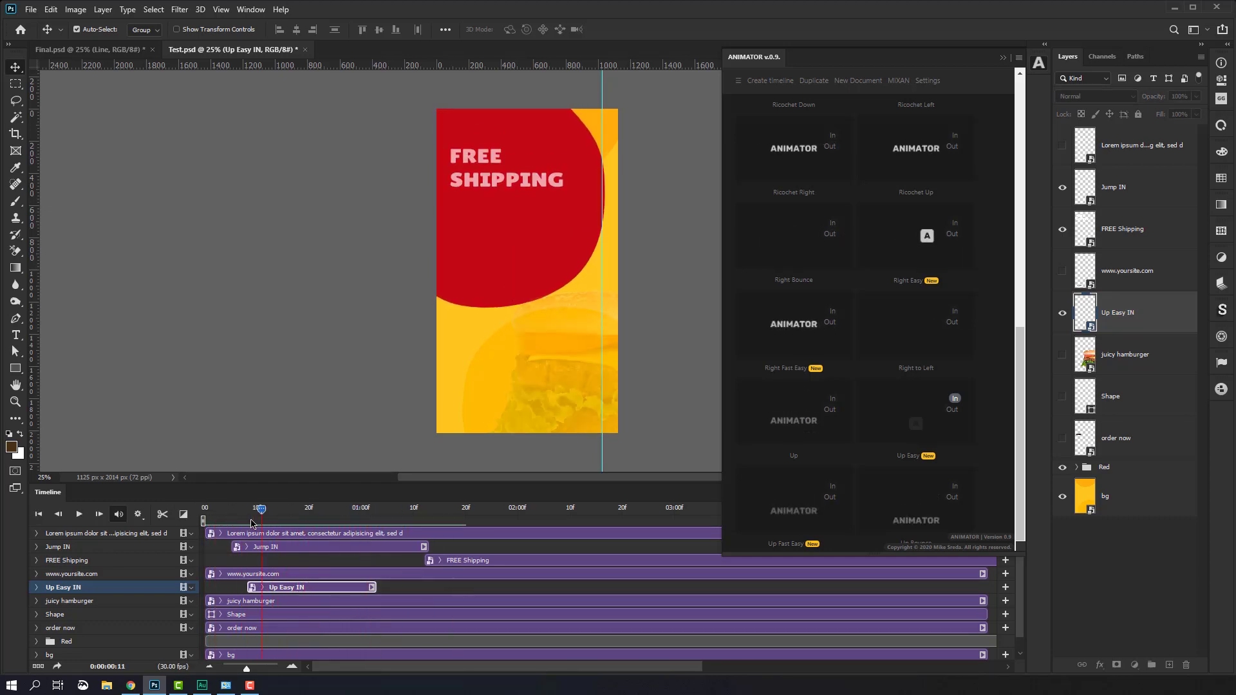
{"action": "key", "text": "space"}
{"action": "mouse_move", "coordinate": [327, 543]}
{"action": "left_mouse_down"}
{"action": "mouse_move", "coordinate": [296, 554]}
{"action": "mouse_move", "coordinate": [347, 589]}
{"action": "left_mouse_up"}
{"action": "left_click", "coordinate": [279, 590]}
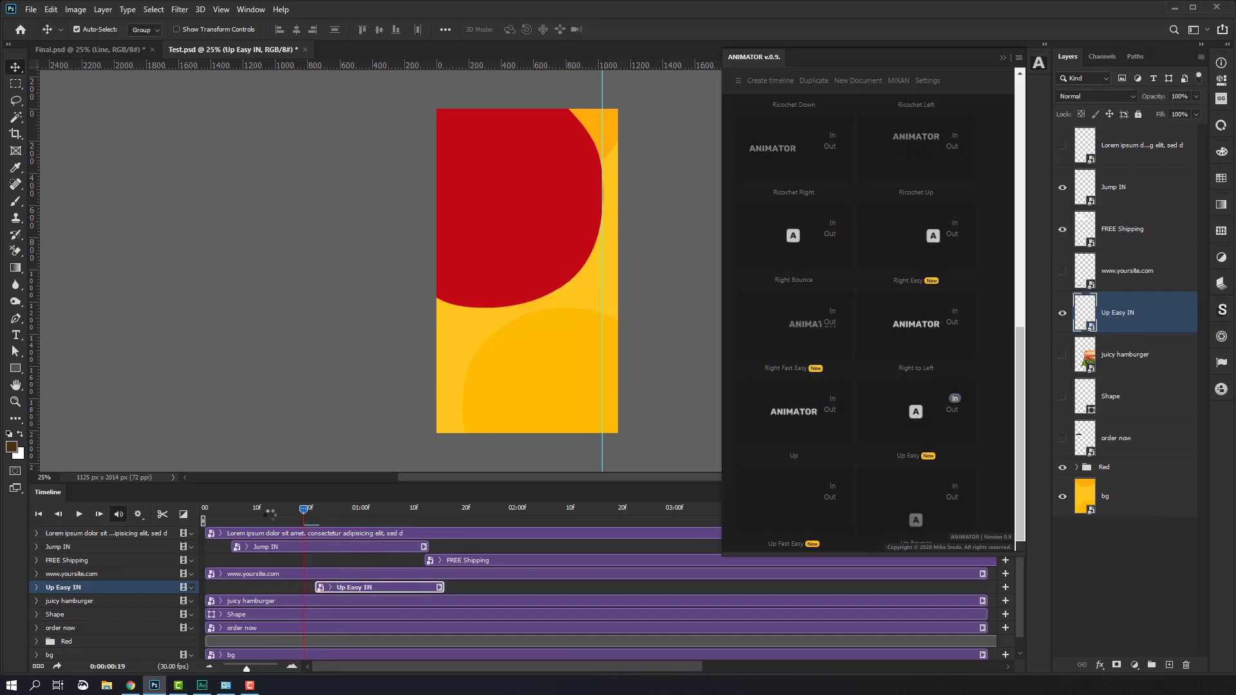
{"action": "left_click_drag", "start_coordinate": [270, 513], "coordinate": [397, 547]}
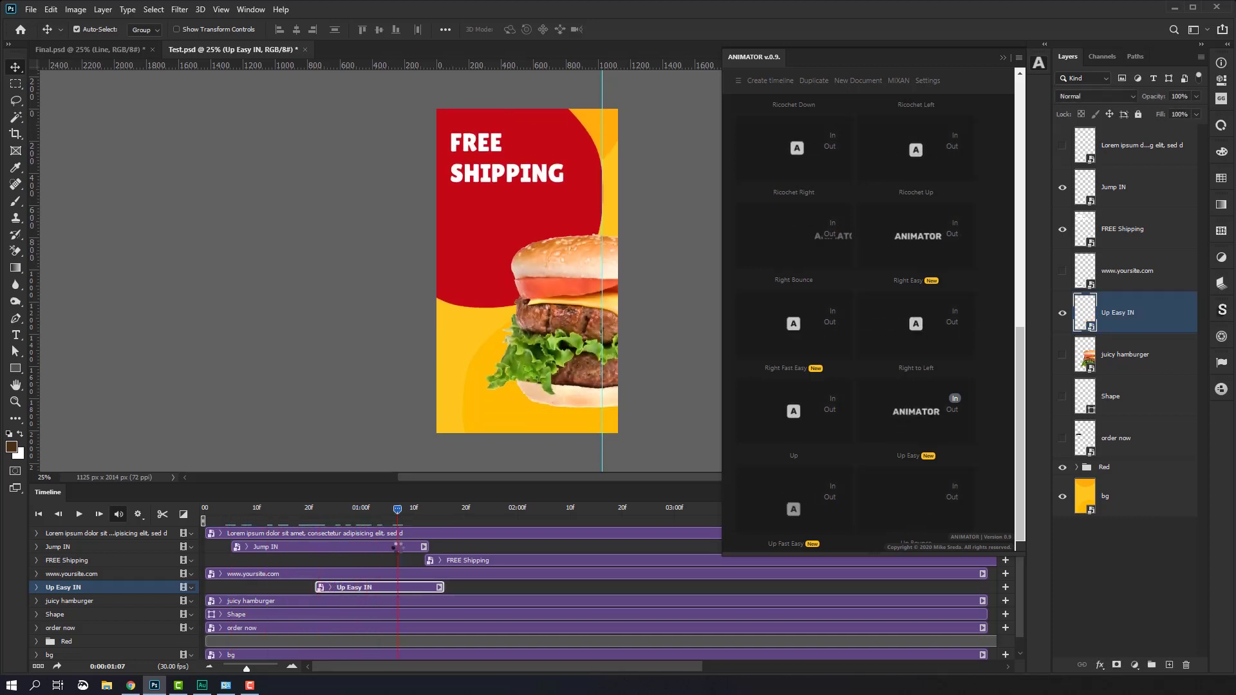
{"action": "key", "text": "space"}
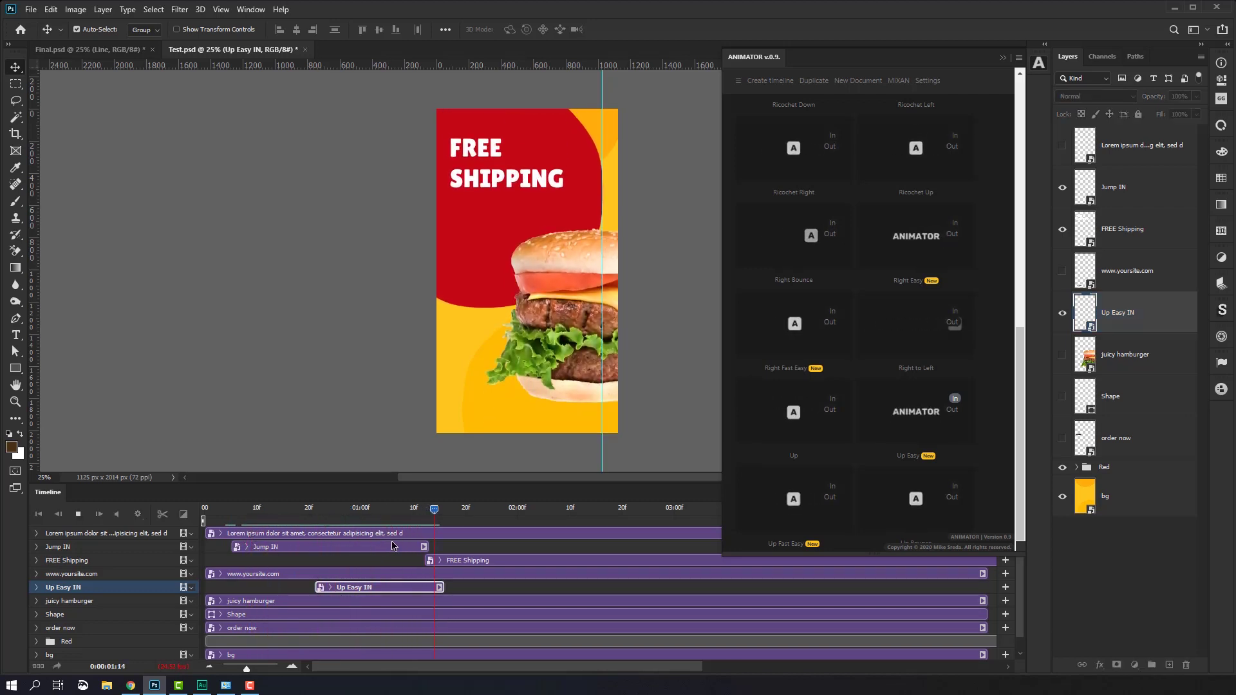
{"action": "left_click", "coordinate": [381, 509]}
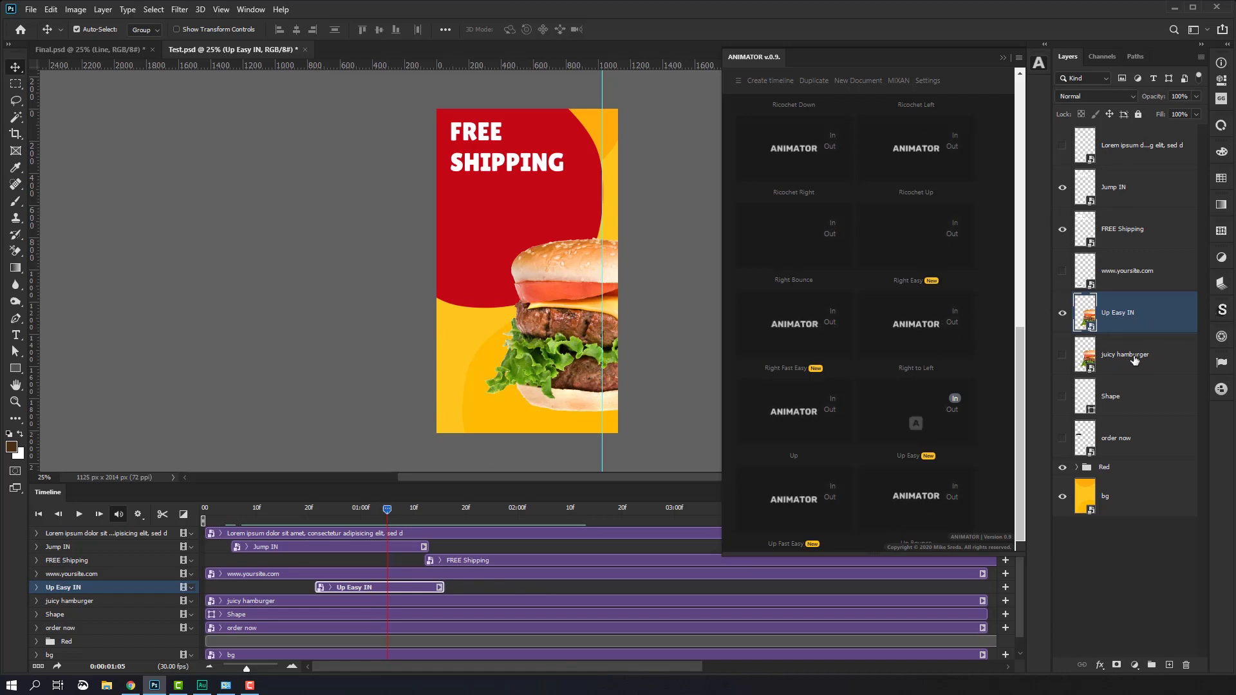
Step: Show the juicy hamburger layer and start its clip where Up Easy IN ends
{"action": "left_click", "coordinate": [1063, 358]}
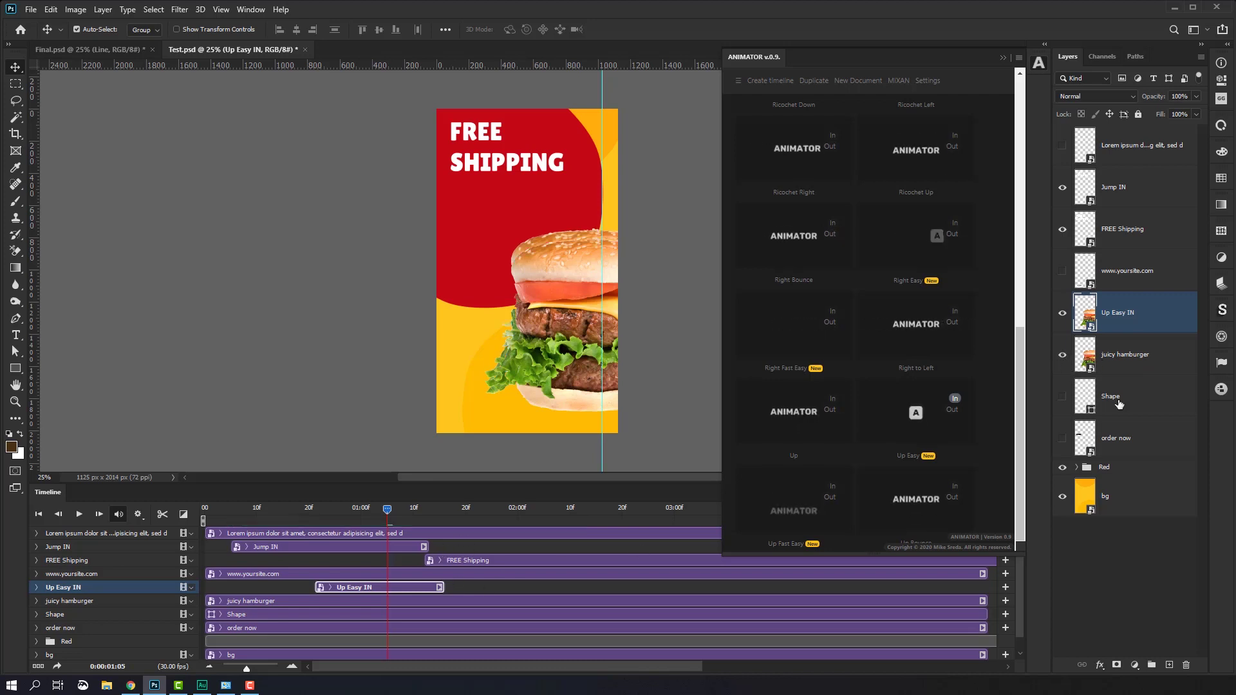
{"action": "left_click", "coordinate": [242, 600]}
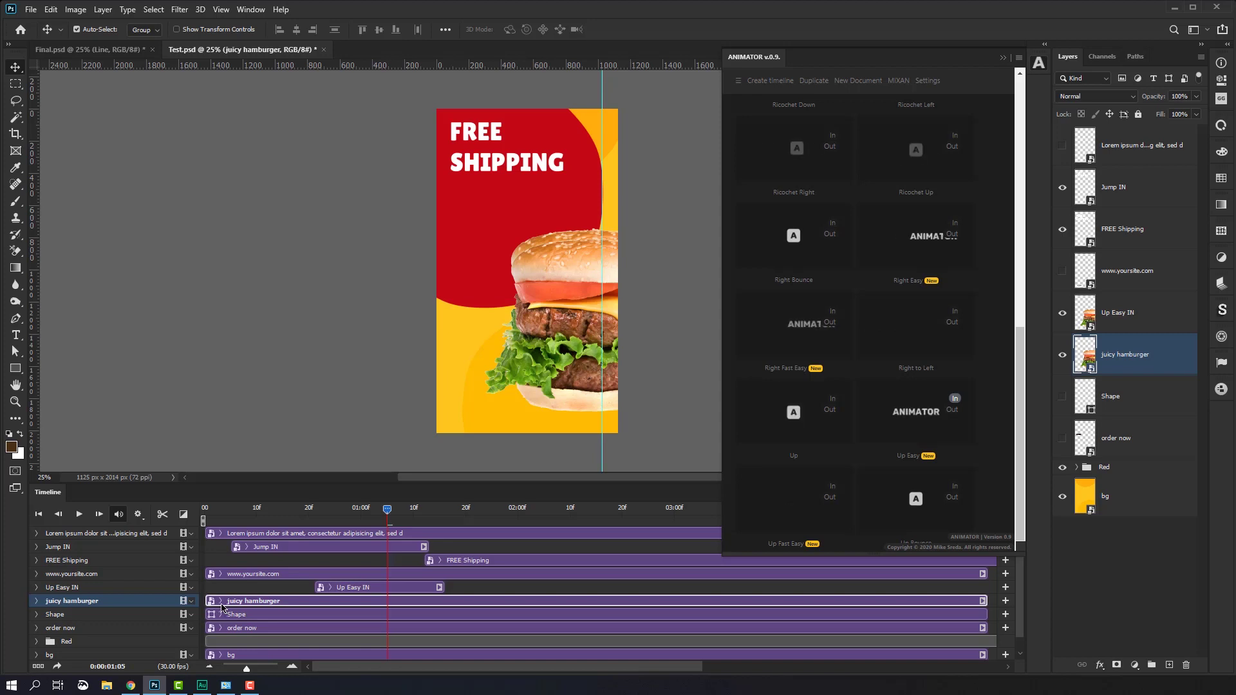
{"action": "left_click_drag", "start_coordinate": [222, 604], "coordinate": [455, 599]}
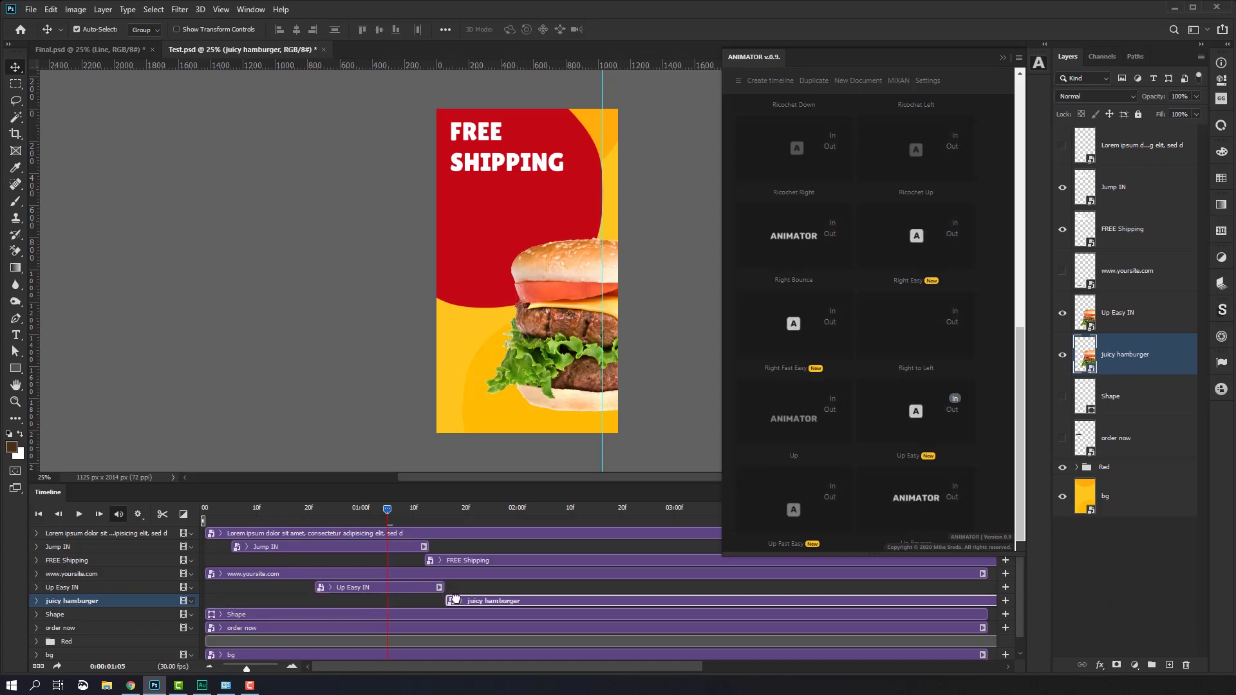
Step: Preview the animation, then make the Lorem ipsum paragraph layer visible
{"action": "key", "text": "space"}
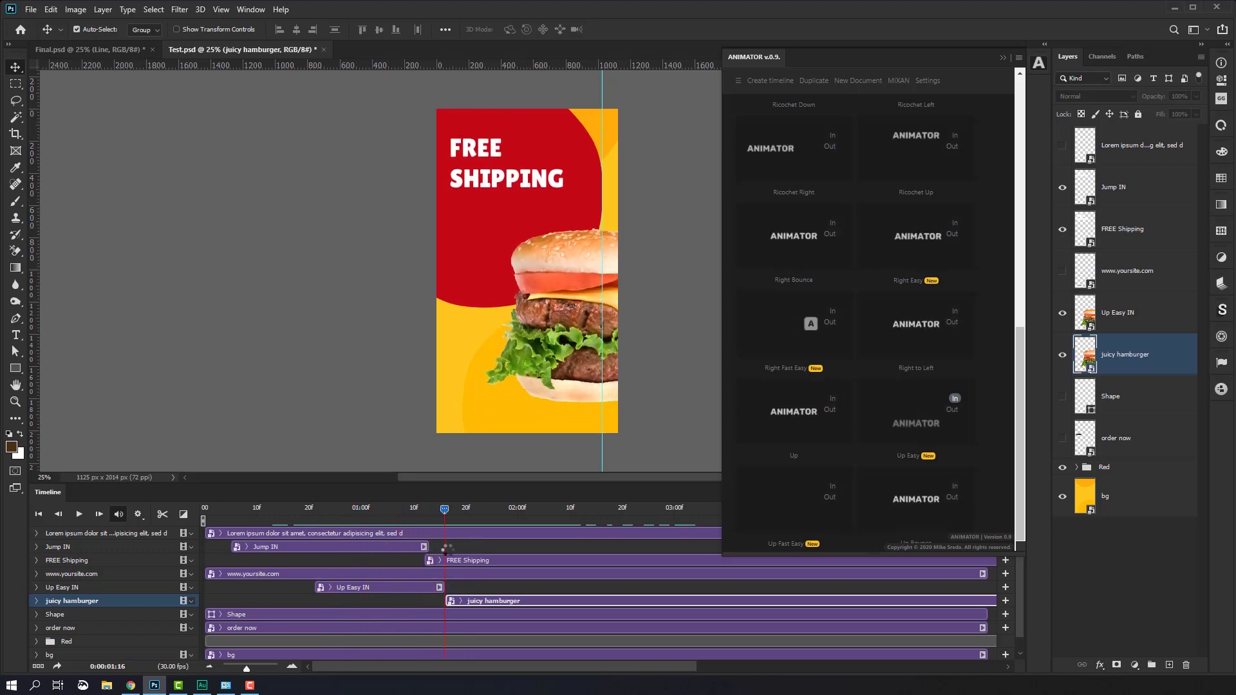
{"action": "key", "text": "space"}
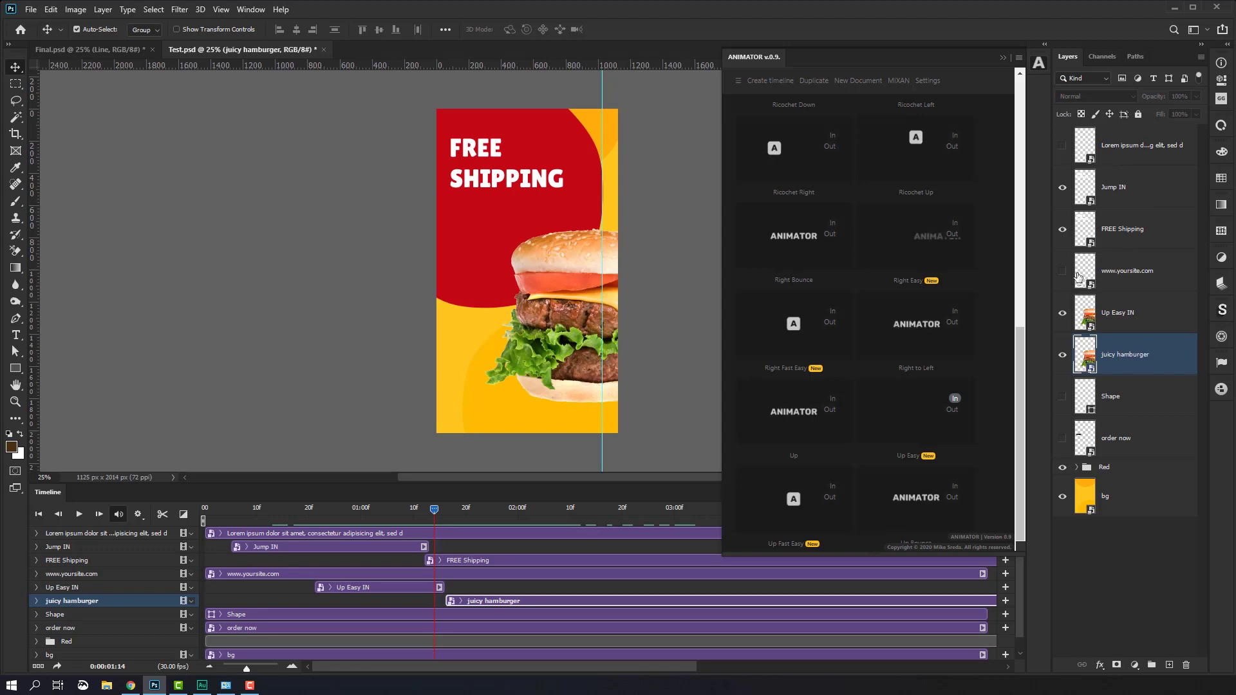
{"action": "left_click", "coordinate": [1062, 146]}
Step: Duplicate the Lorem ipsum paragraph layer so a copy sits above the original
{"action": "left_click", "coordinate": [1120, 146]}
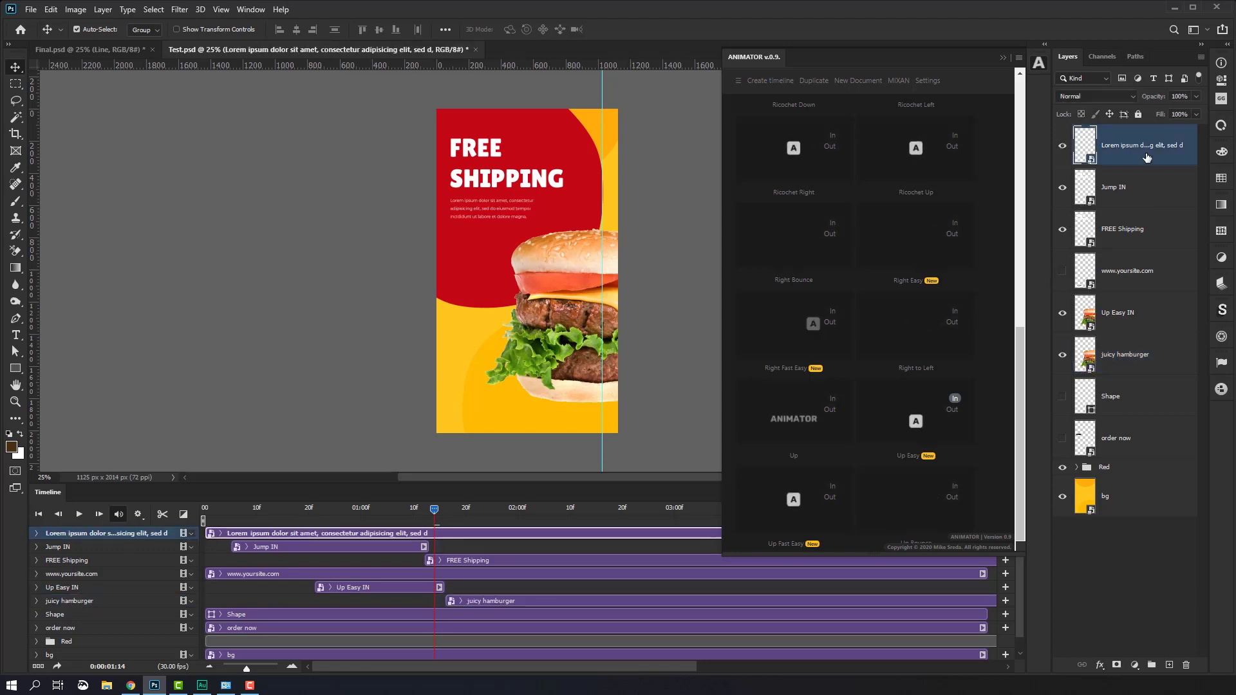
{"action": "right_click", "coordinate": [1137, 151]}
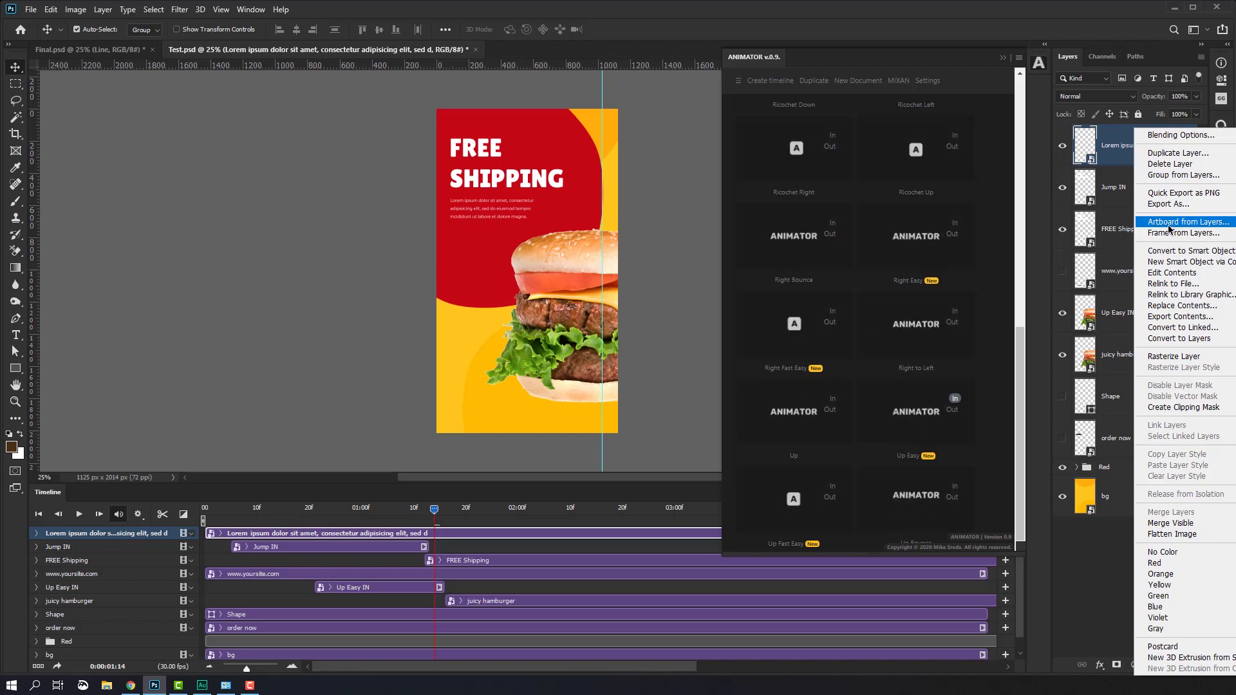
{"action": "left_click", "coordinate": [1179, 155]}
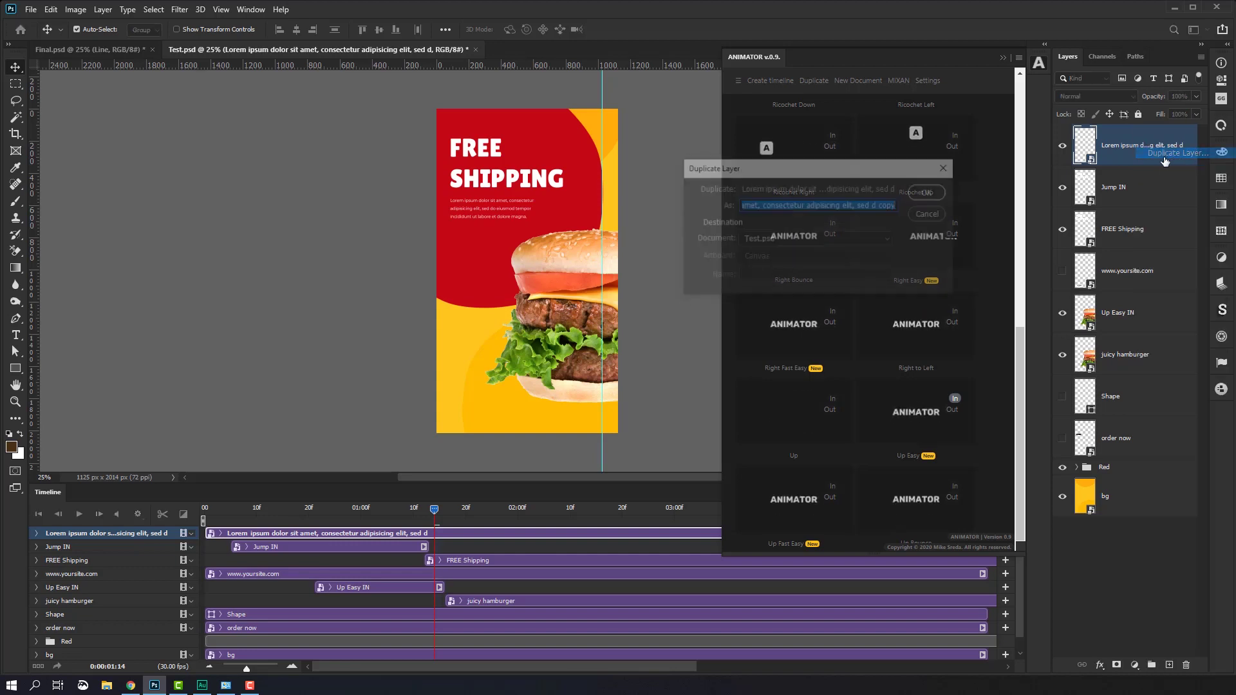
{"action": "left_click", "coordinate": [930, 192]}
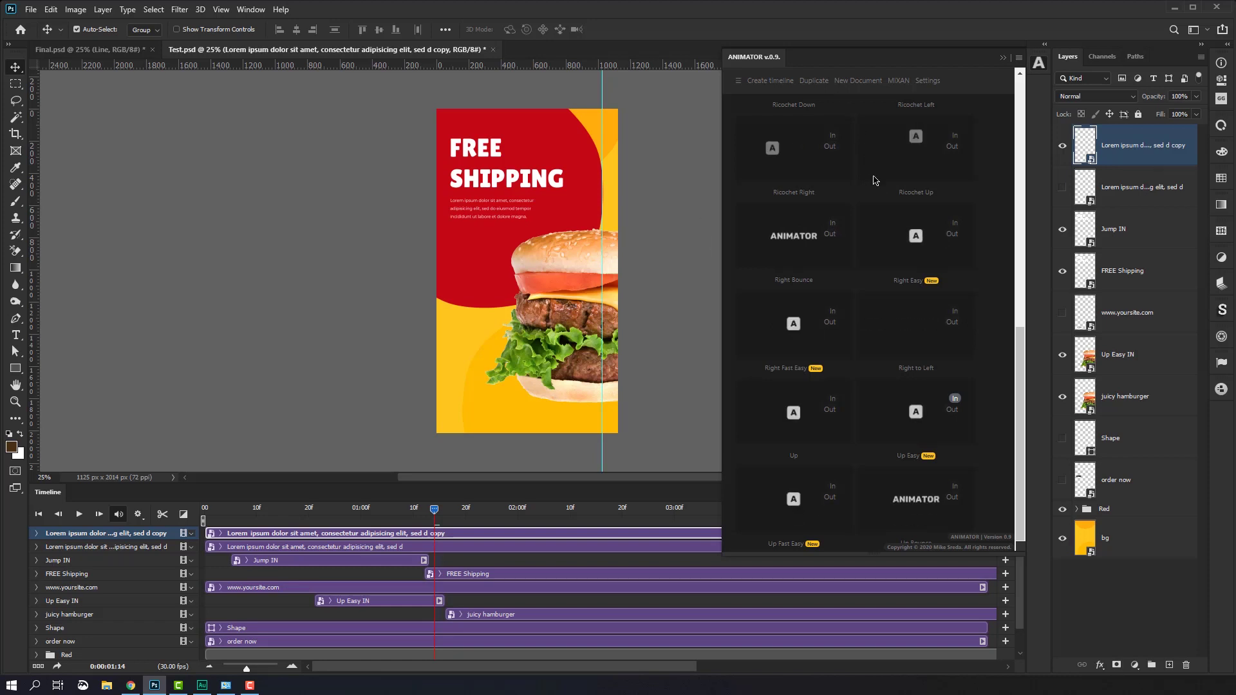
{"action": "scroll", "coordinate": [888, 225], "scroll_direction": "up", "scroll_amount": 5}
{"action": "scroll", "coordinate": [888, 225], "scroll_direction": "up", "scroll_amount": 3}
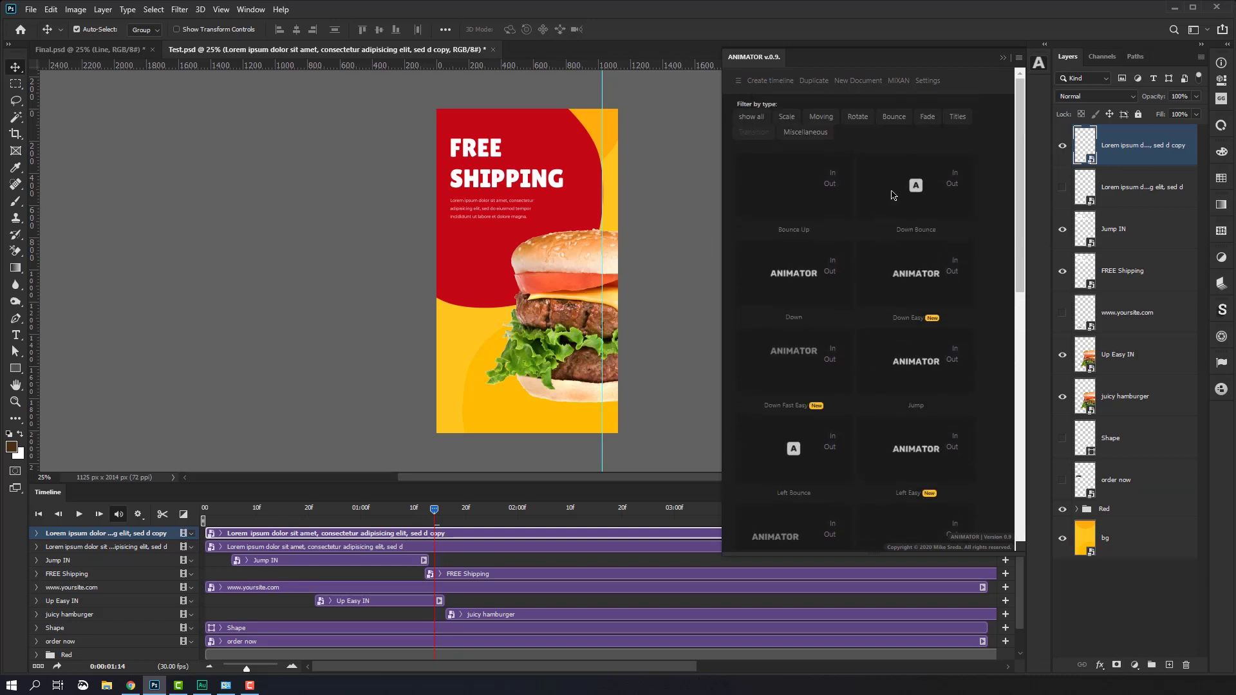
Step: Browse the Fade, Rotation and Bounce presets, then apply Fast Fade In to the paragraph copy
{"action": "left_click", "coordinate": [926, 118]}
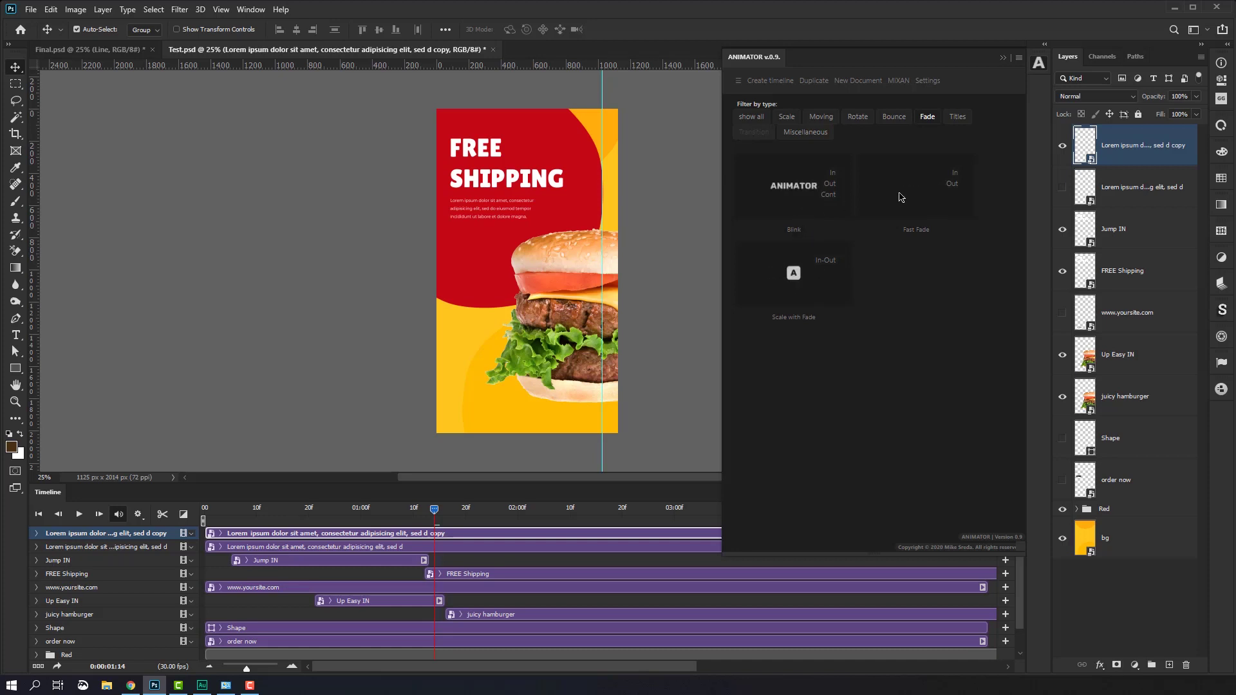
{"action": "left_click", "coordinate": [867, 121]}
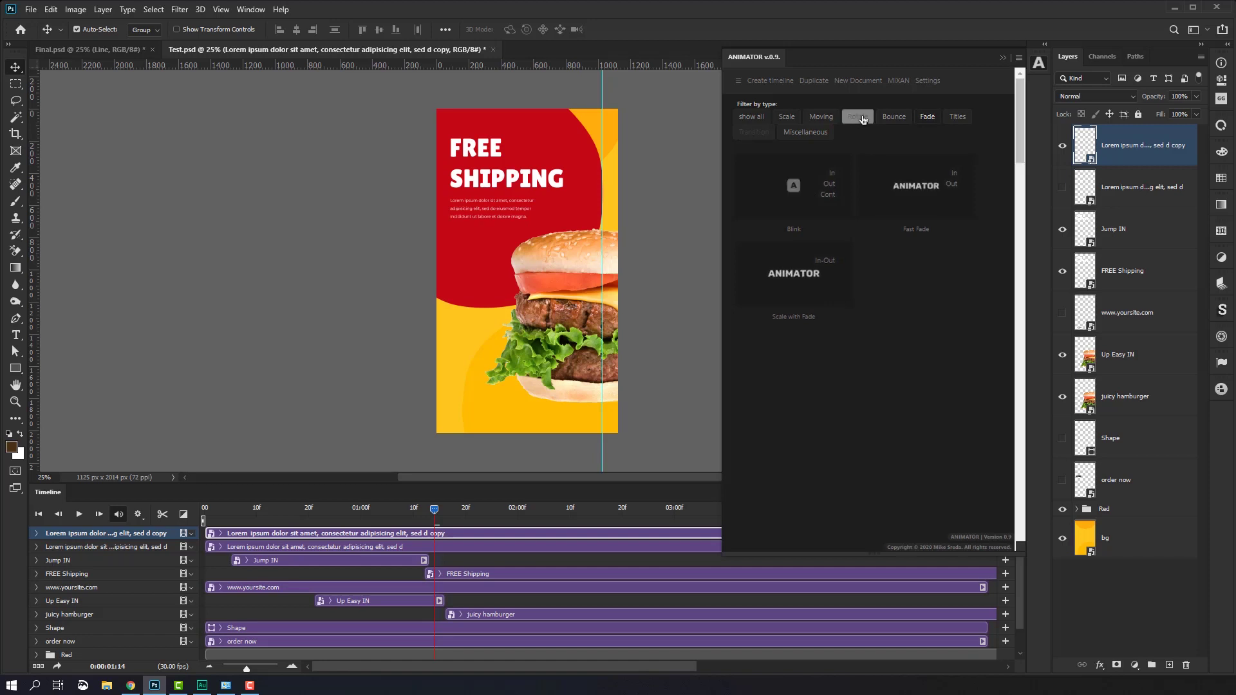
{"action": "left_click", "coordinate": [894, 118]}
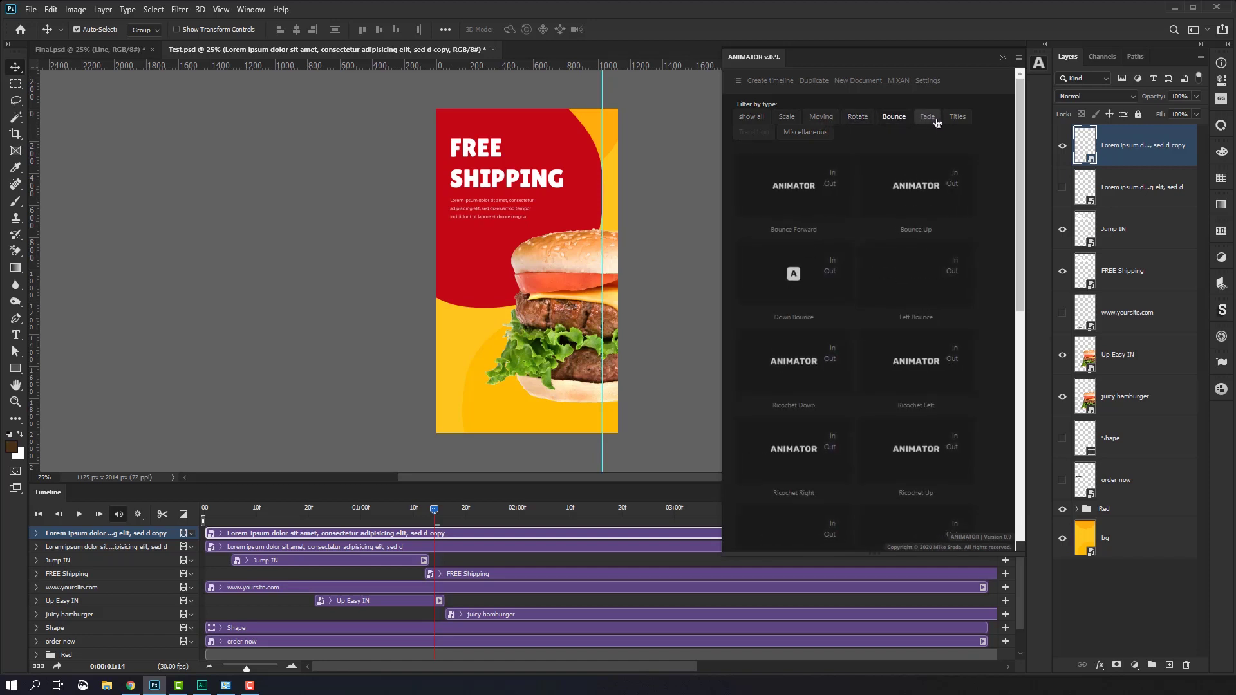
{"action": "left_click", "coordinate": [932, 120]}
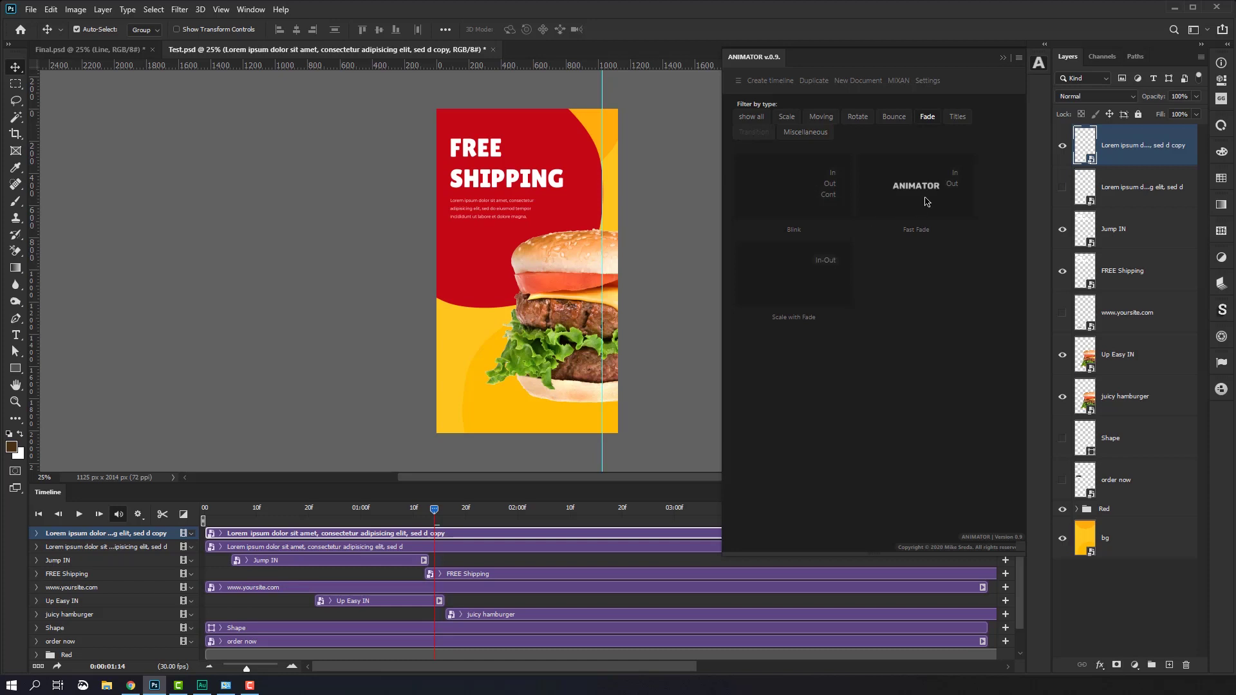
{"action": "left_click", "coordinate": [955, 173]}
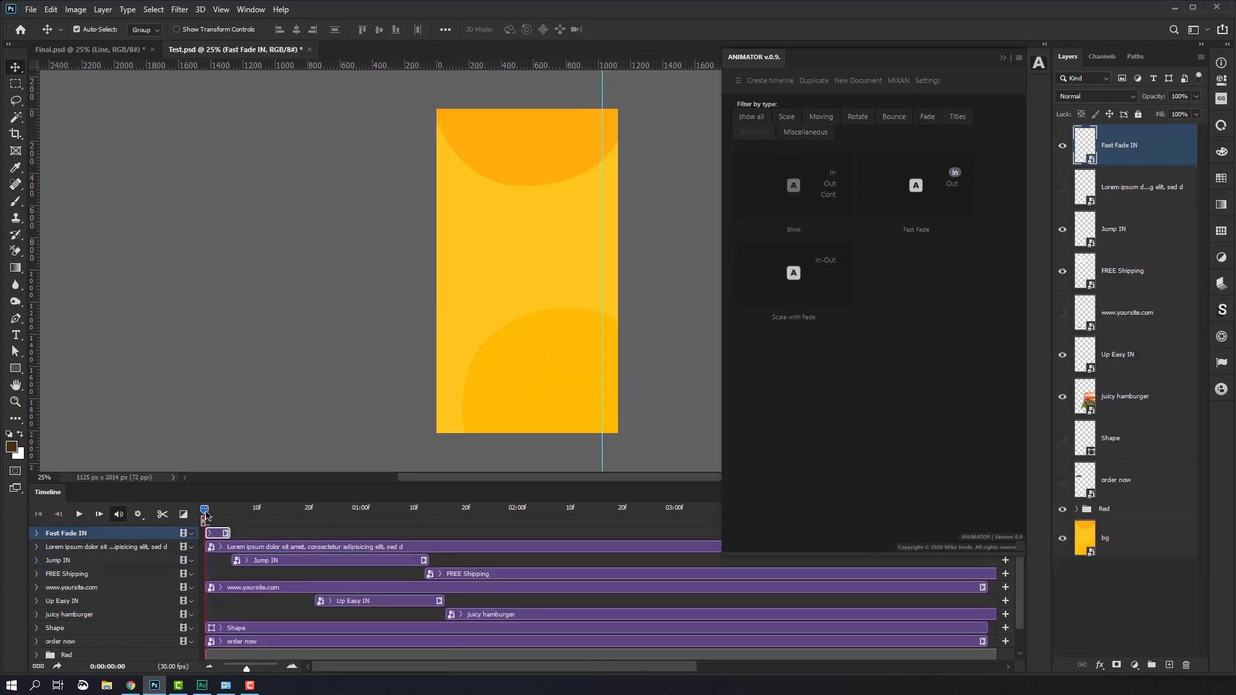
Step: Delay Fast Fade IN to about 1 second, start the Lorem ipsum clip near 1:18, and move the playhead to about 2:00
{"action": "left_click_drag", "start_coordinate": [206, 515], "coordinate": [440, 520]}
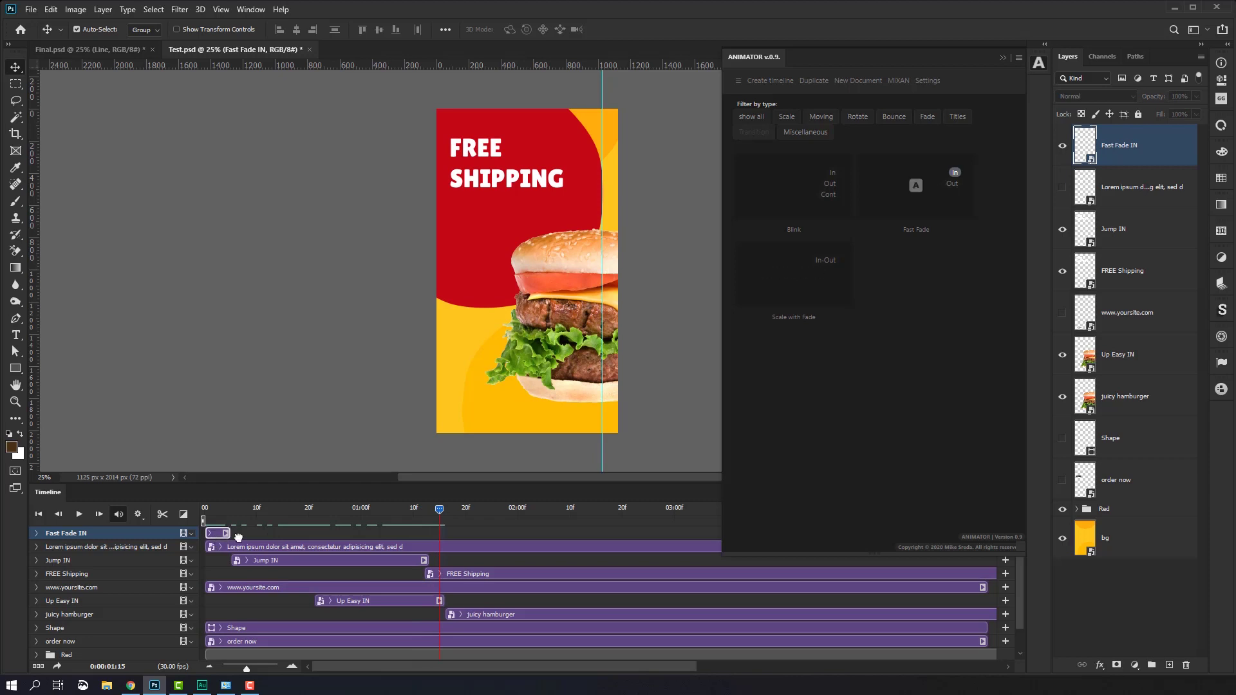
{"action": "mouse_move", "coordinate": [209, 533]}
{"action": "left_mouse_down"}
{"action": "mouse_move", "coordinate": [444, 534]}
{"action": "mouse_move", "coordinate": [446, 518]}
{"action": "mouse_move", "coordinate": [516, 519]}
{"action": "mouse_move", "coordinate": [454, 519]}
{"action": "left_mouse_up"}
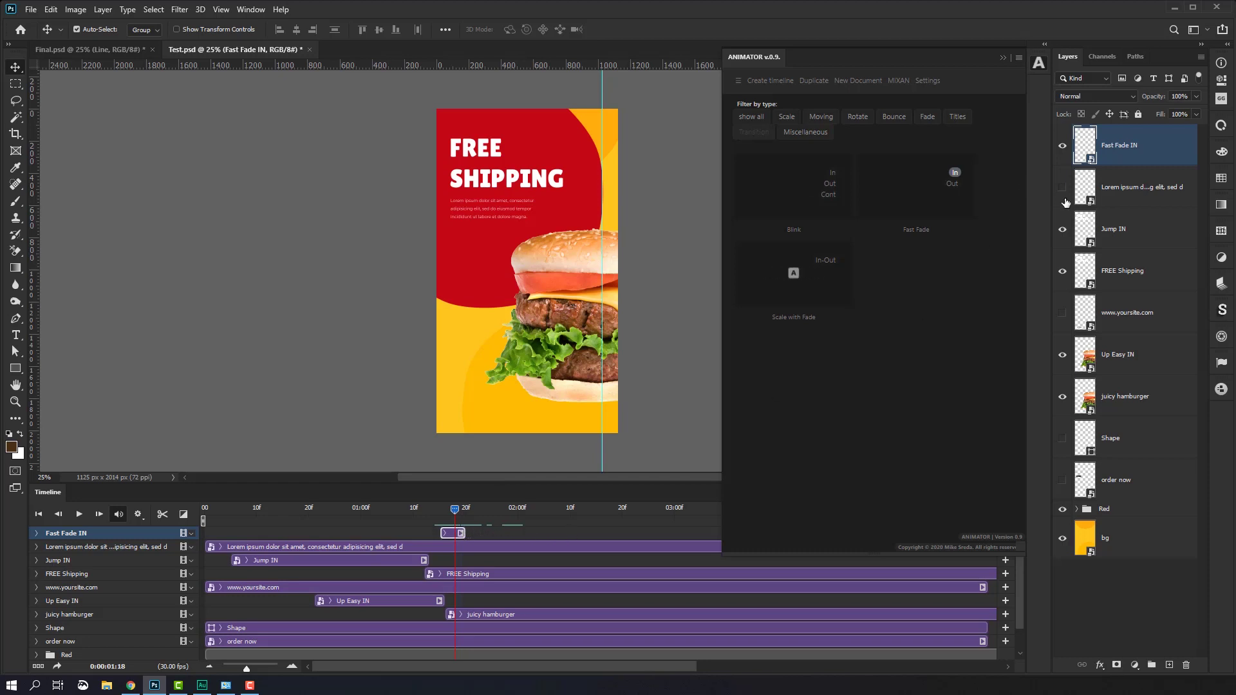
{"action": "left_click", "coordinate": [1125, 197]}
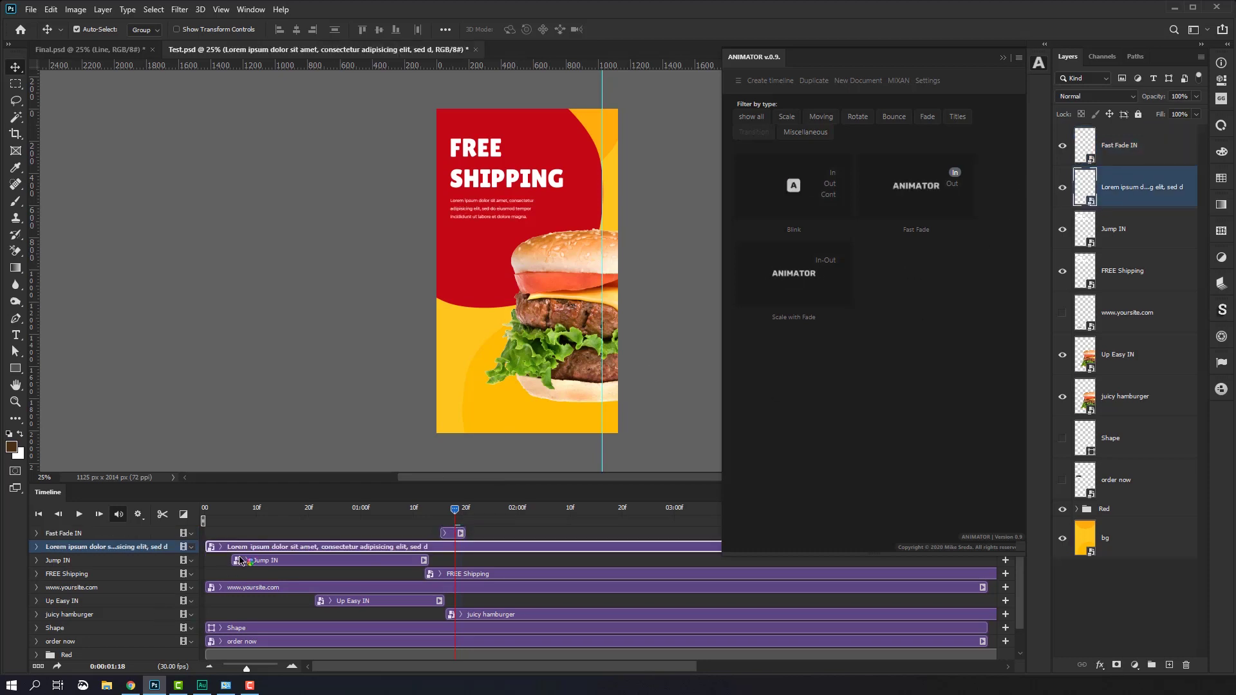
{"action": "left_click_drag", "start_coordinate": [243, 549], "coordinate": [495, 544]}
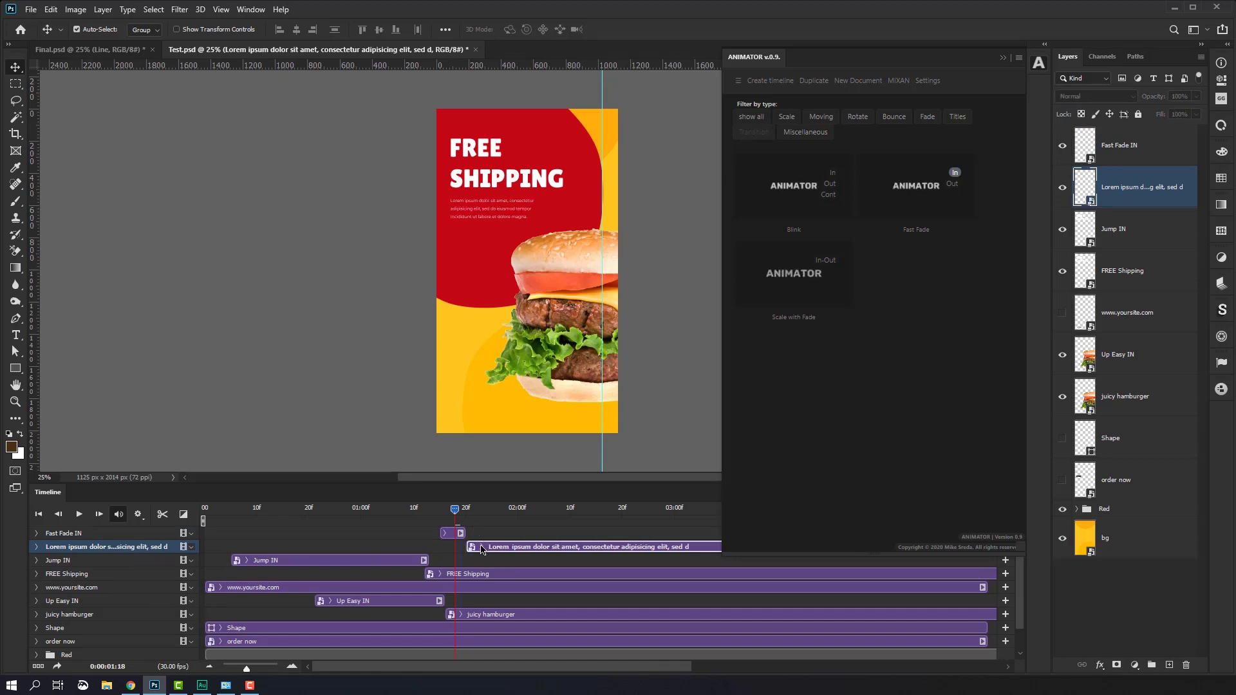
{"action": "left_click_drag", "start_coordinate": [465, 516], "coordinate": [540, 530]}
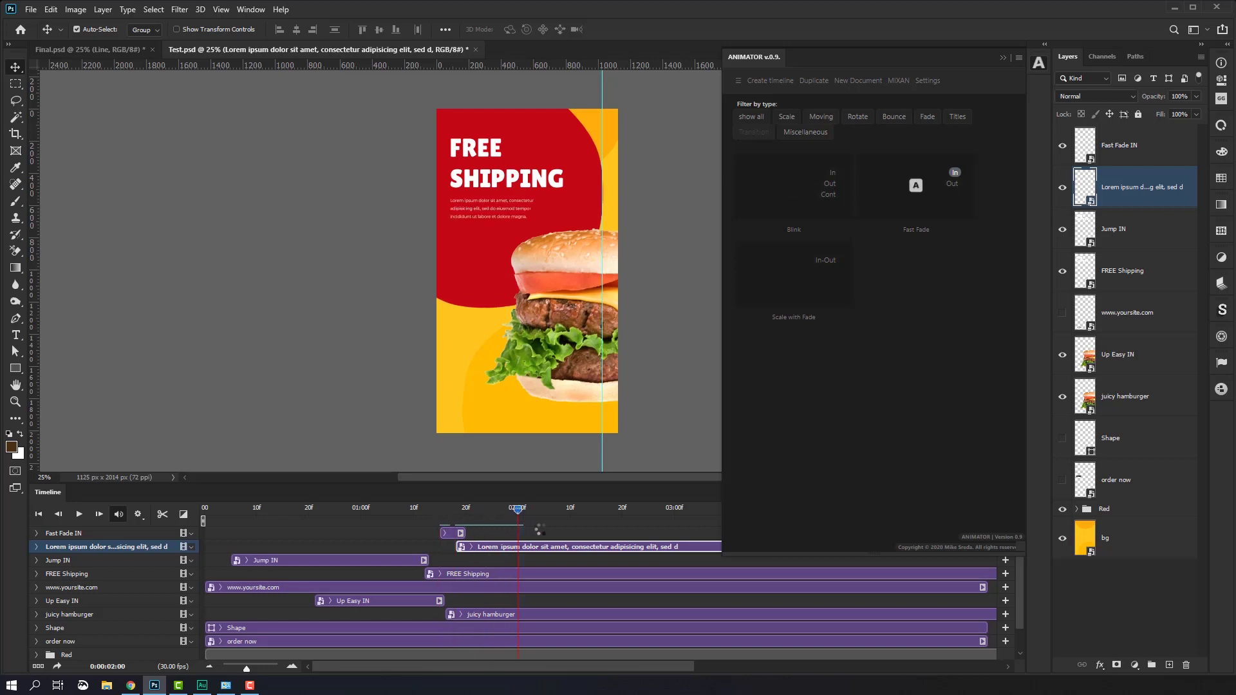
Step: Group Up Easy IN with juicy hamburger and name the group 'juicy hamburger'
{"action": "left_click", "coordinate": [1169, 364]}
{"action": "left_click", "coordinate": [1143, 406], "text": "shift"}
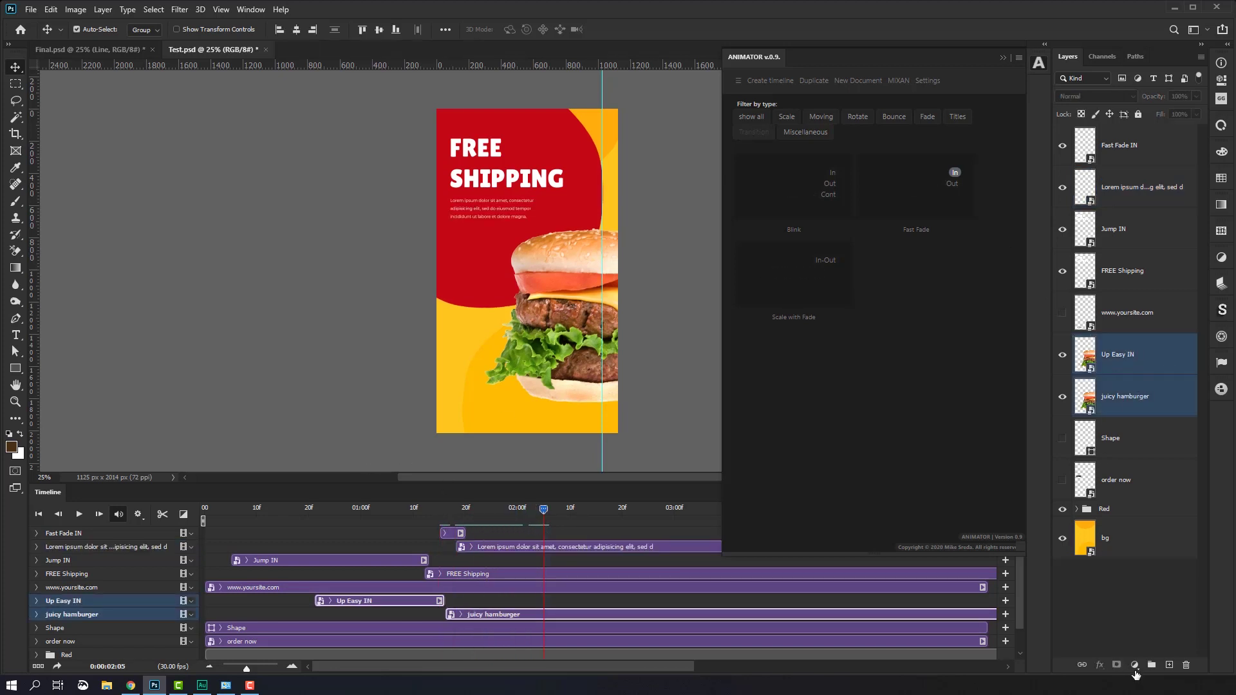
{"action": "left_click", "coordinate": [1141, 397]}
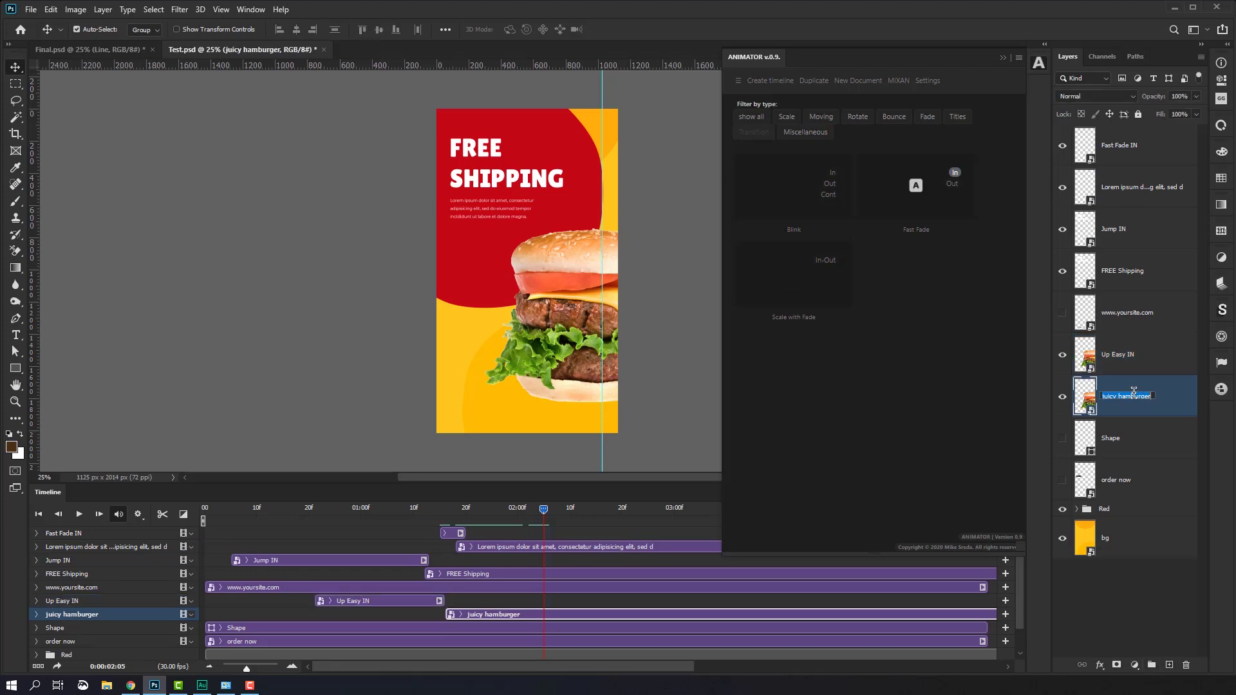
{"action": "key", "text": "Return"}
{"action": "left_click", "coordinate": [1152, 358]}
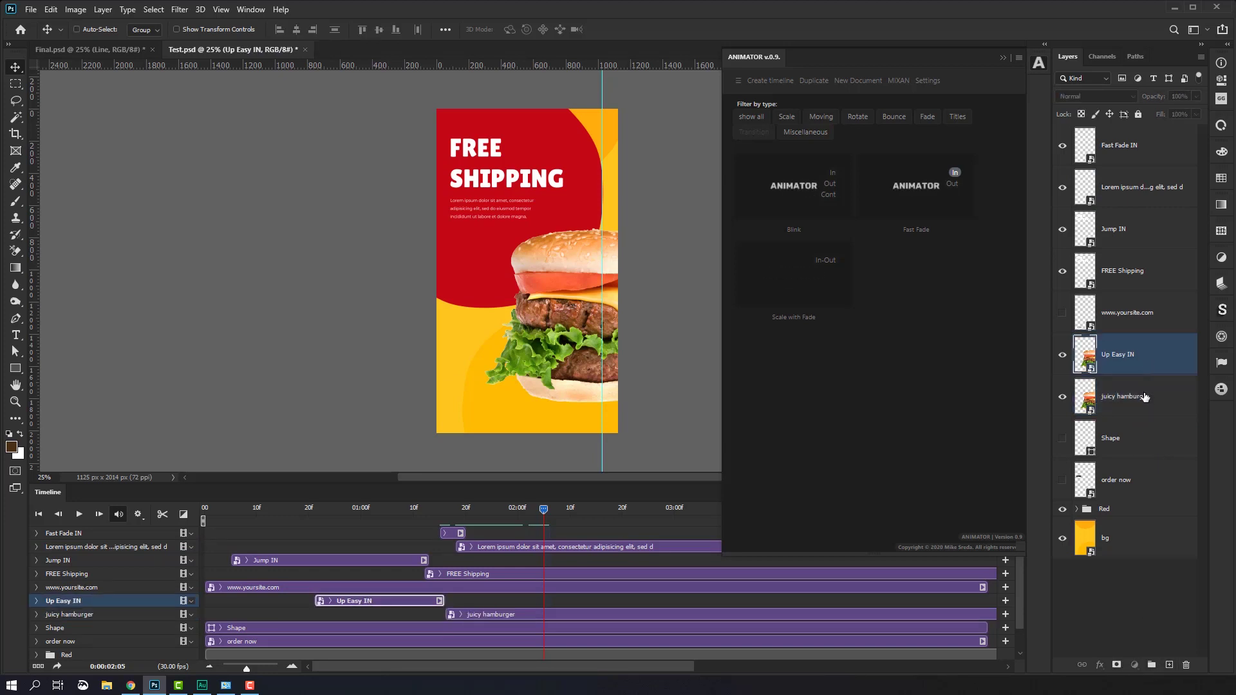
{"action": "left_click", "coordinate": [1152, 401], "text": "shift"}
{"action": "left_click", "coordinate": [1151, 665]}
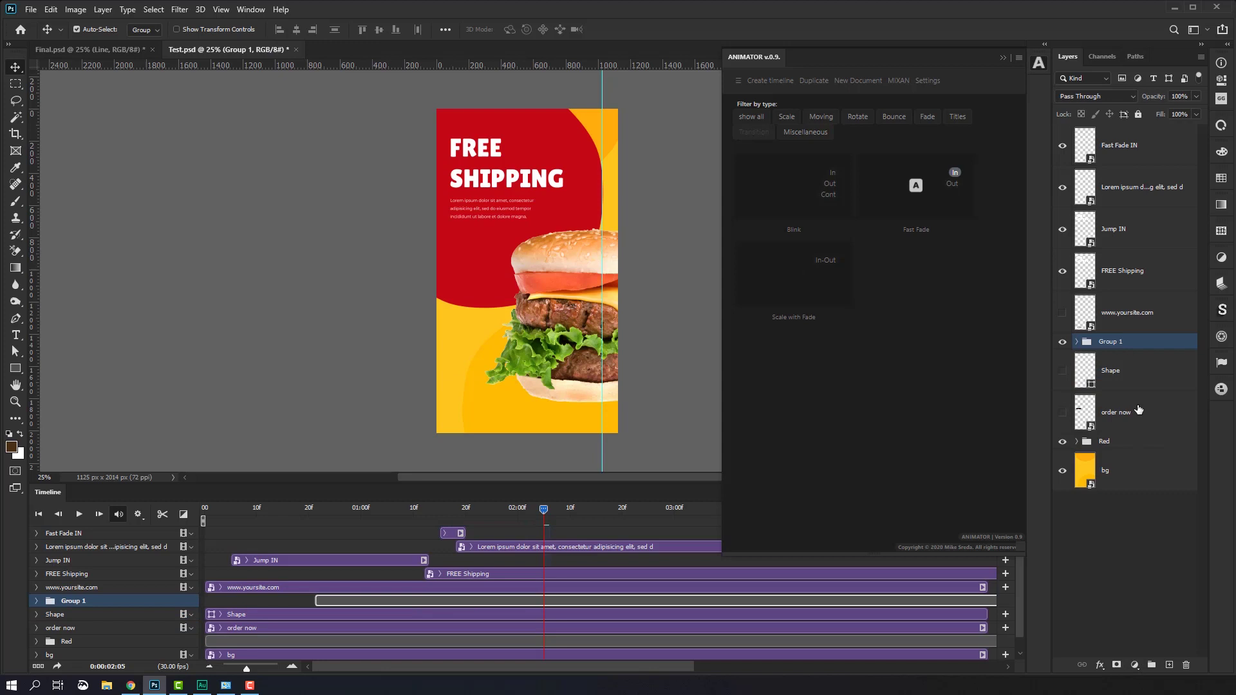
{"action": "double_click", "coordinate": [1112, 342]}
{"action": "key", "text": "ctrl+v"}
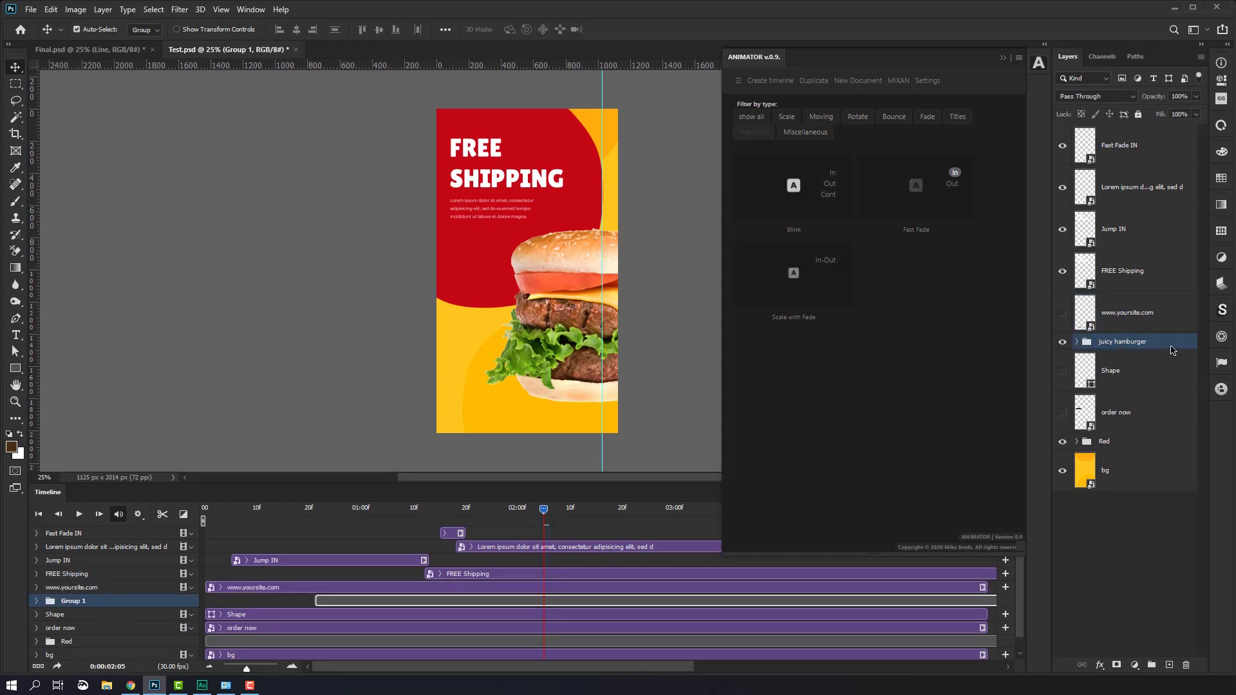
{"action": "key", "text": "Return"}
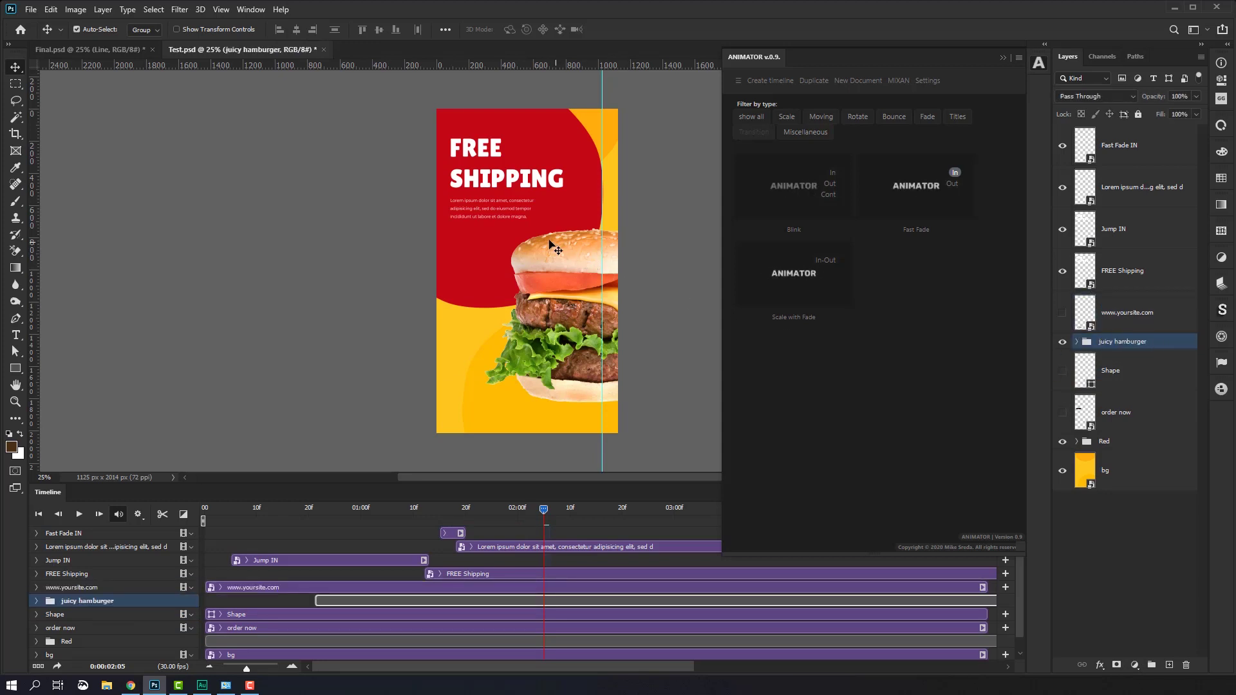
Step: Group Jump IN with the FREE Shipping text layer and rename the group for Free Shipping
{"action": "left_click", "coordinate": [1116, 281]}
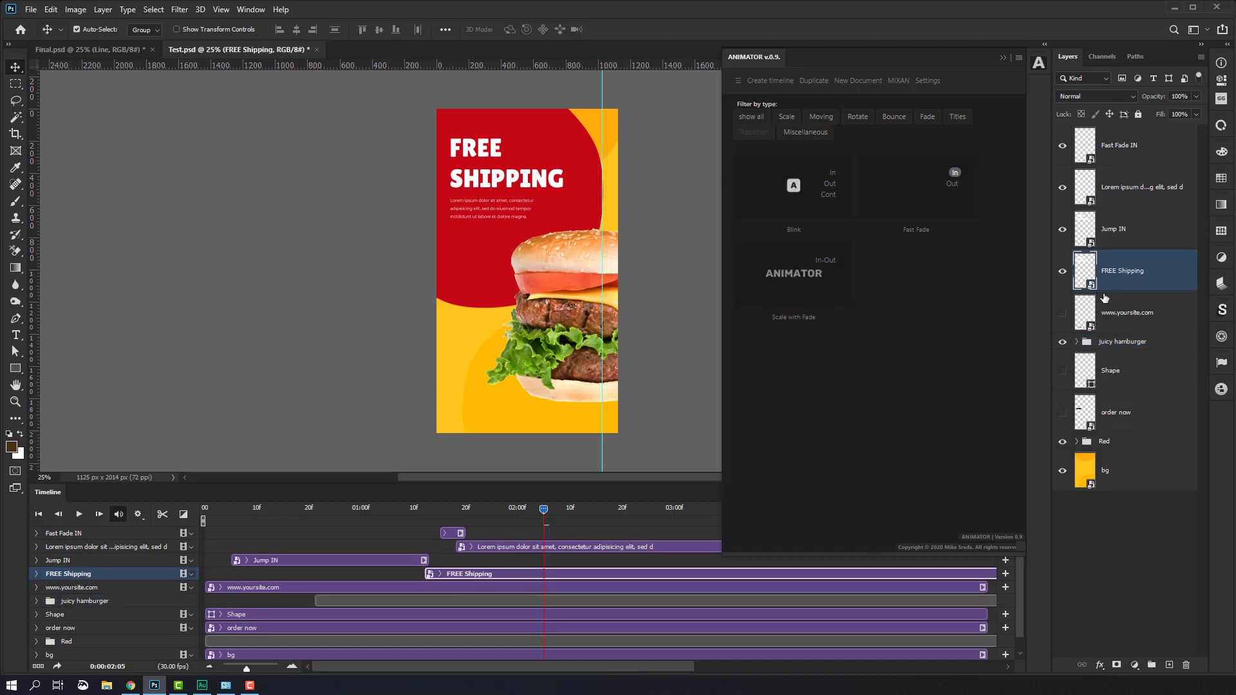
{"action": "left_click", "coordinate": [1064, 274]}
{"action": "left_click", "coordinate": [1065, 272]}
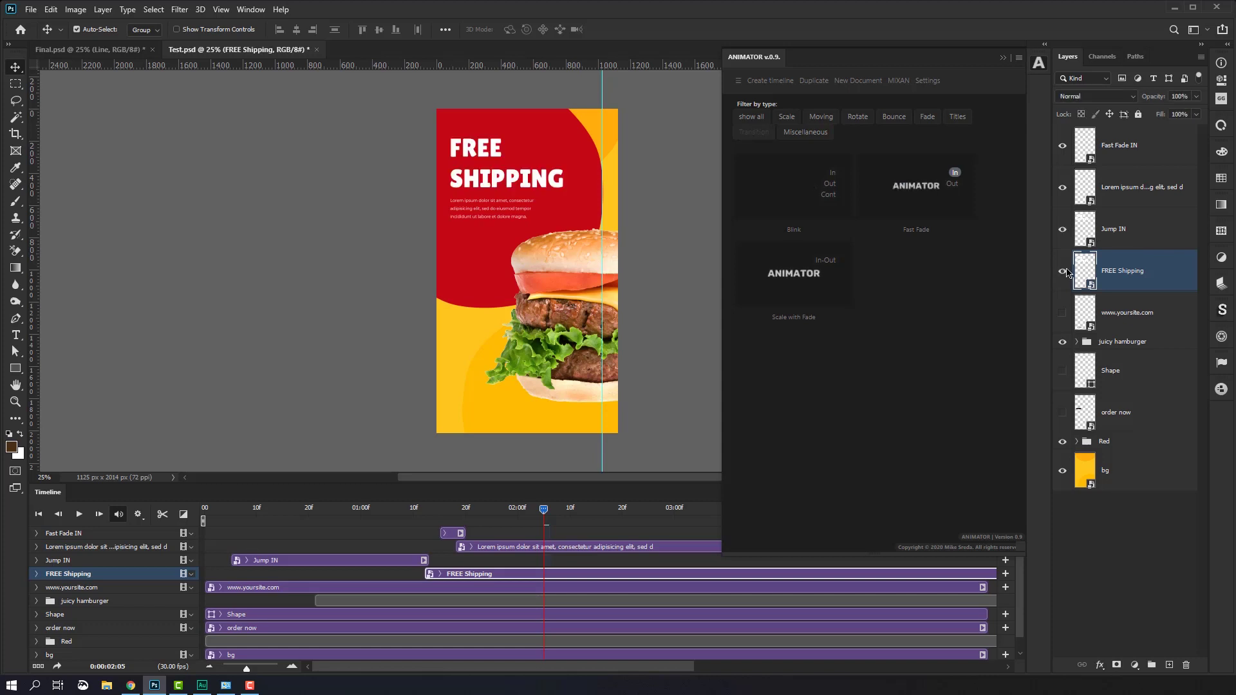
{"action": "left_click", "coordinate": [1126, 241], "text": "shift"}
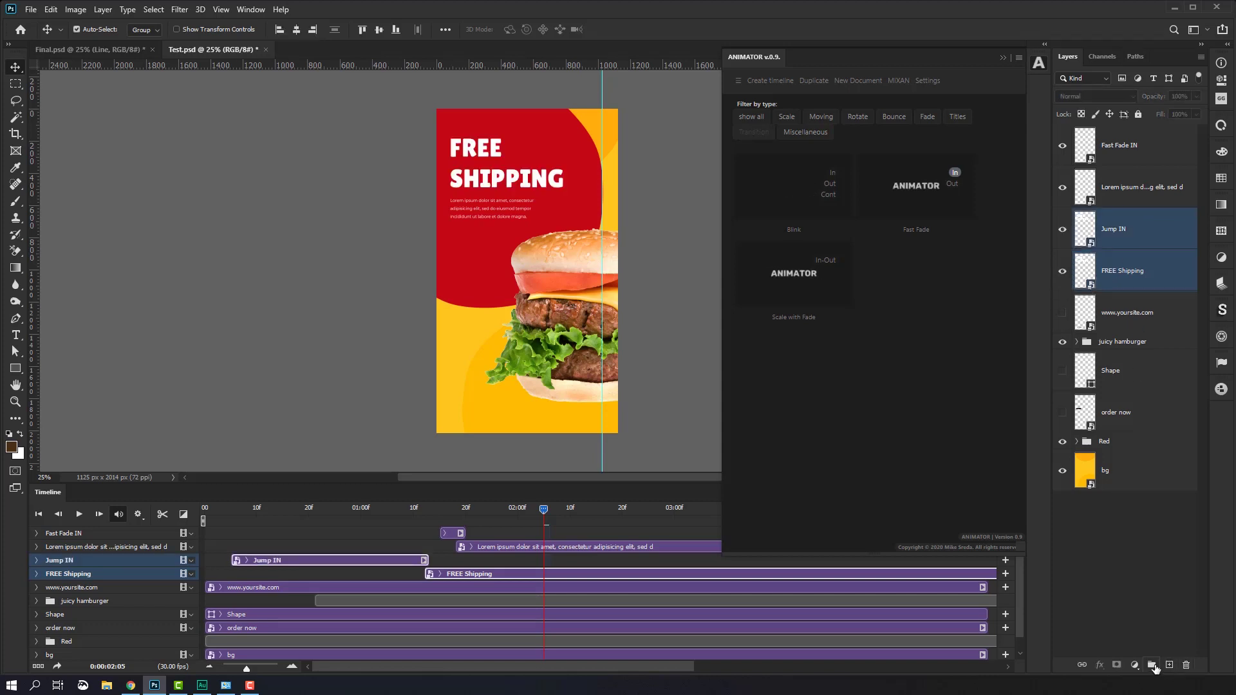
{"action": "left_click", "coordinate": [1153, 666]}
{"action": "double_click", "coordinate": [1109, 216]}
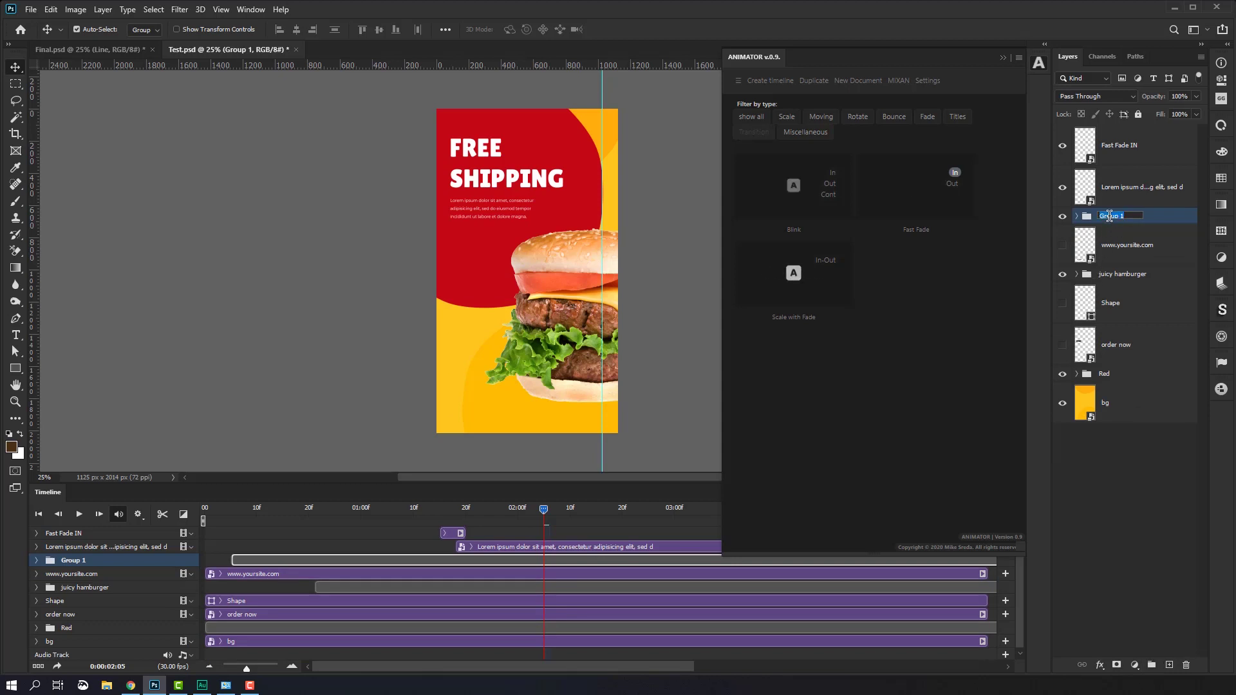
{"action": "type", "text": "Fi"}
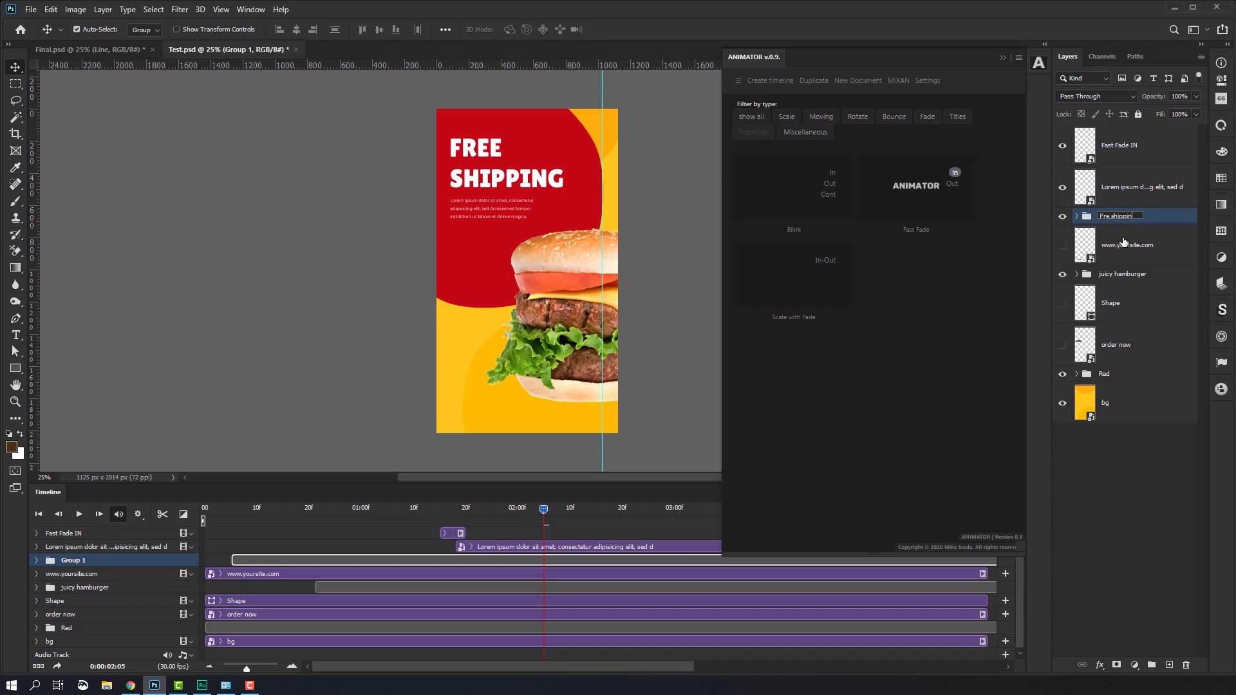
{"action": "key", "text": "Return"}
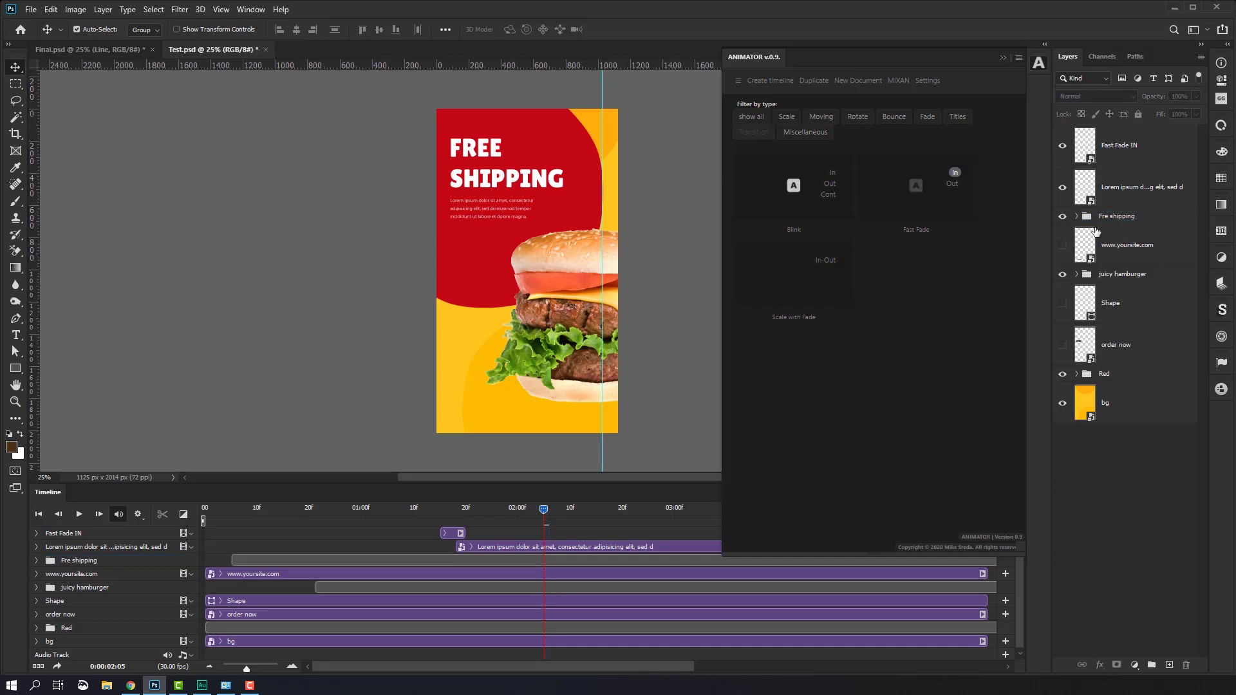
{"action": "left_click", "coordinate": [1062, 217]}
Step: Group Fast Fade IN with the paragraph layer and name the group 'Lorem ipsum'
{"action": "left_click", "coordinate": [1127, 147]}
{"action": "double_click", "coordinate": [1138, 187]}
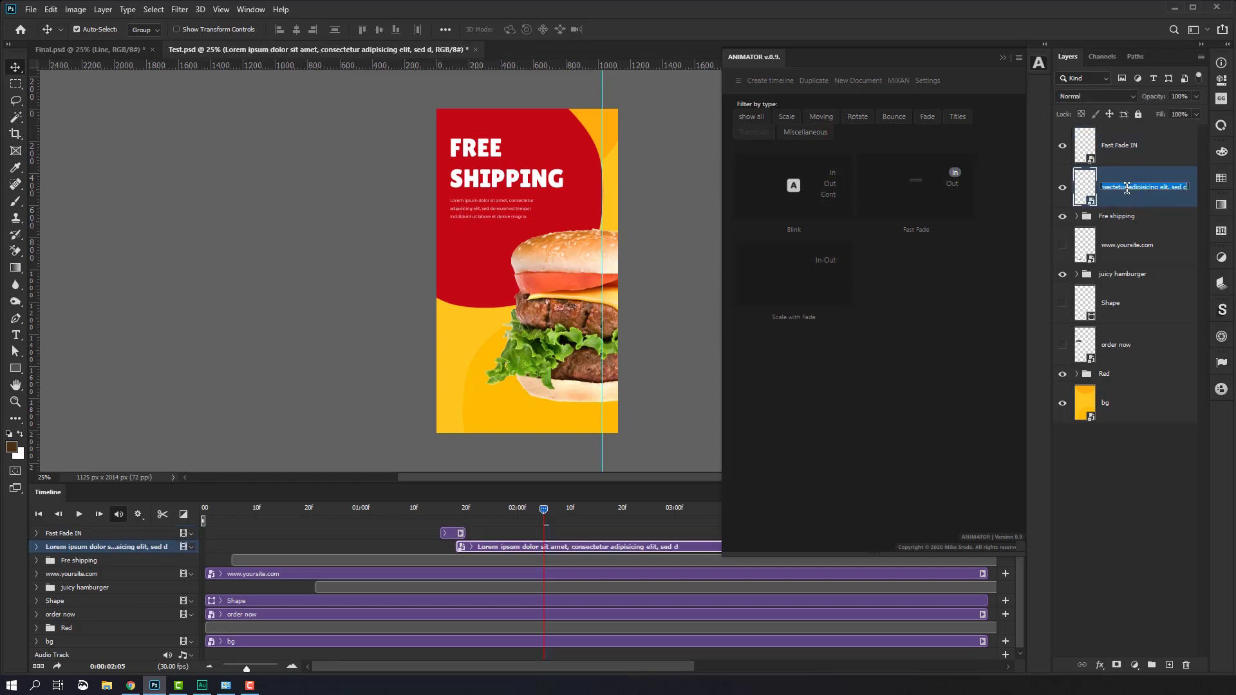
{"action": "left_click_drag", "start_coordinate": [1139, 187], "coordinate": [1078, 196]}
{"action": "key", "text": "ctrl+c"}
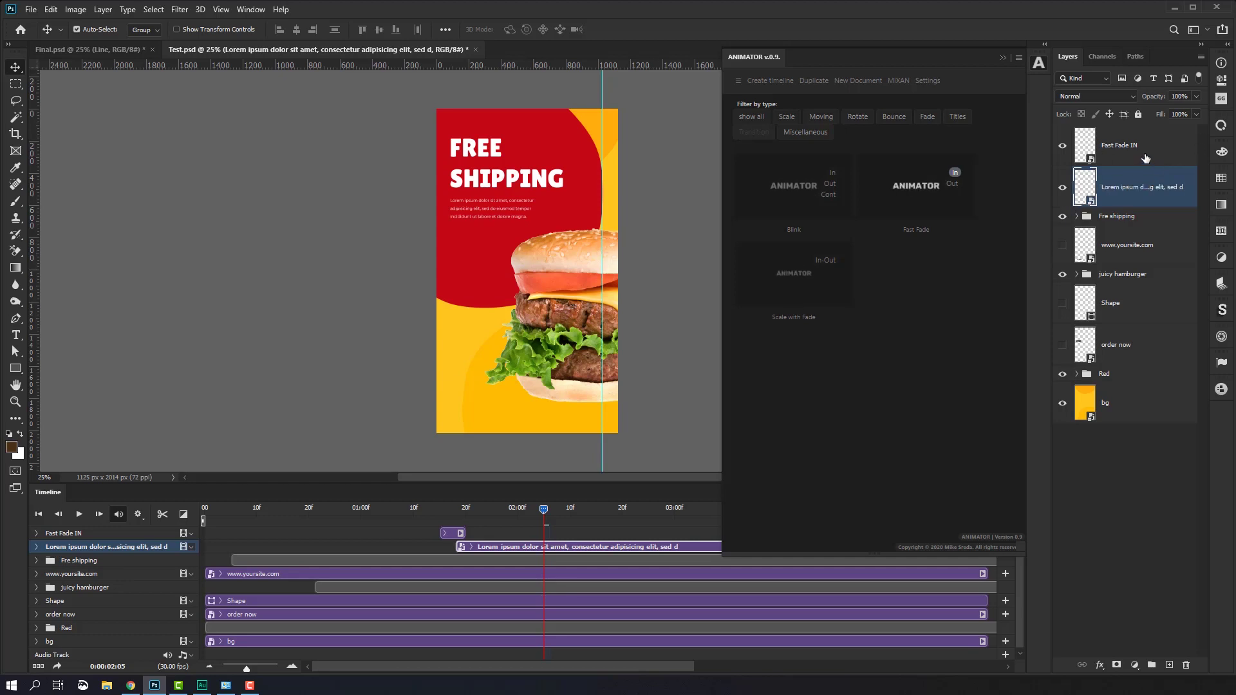
{"action": "left_click", "coordinate": [1133, 145], "text": "shift"}
{"action": "left_click", "coordinate": [1153, 667]}
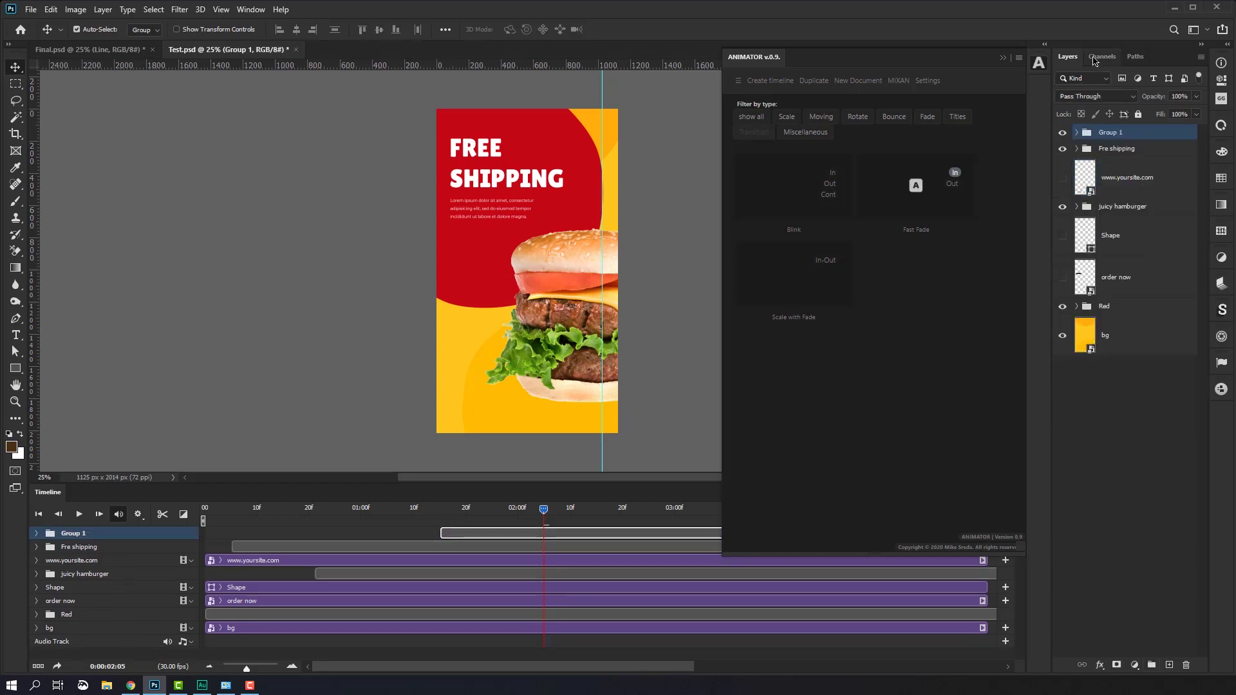
{"action": "double_click", "coordinate": [1118, 133]}
{"action": "key", "text": "ctrl+v"}
{"action": "key", "text": "Return"}
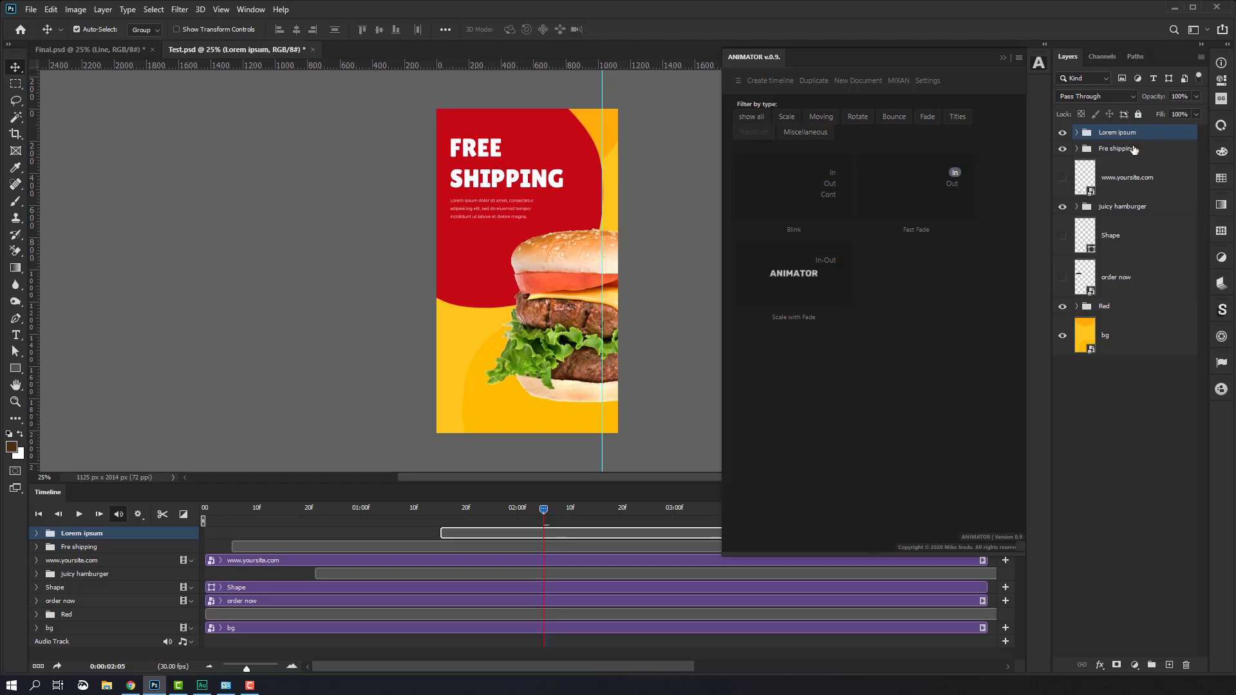
{"action": "left_click", "coordinate": [1126, 177]}
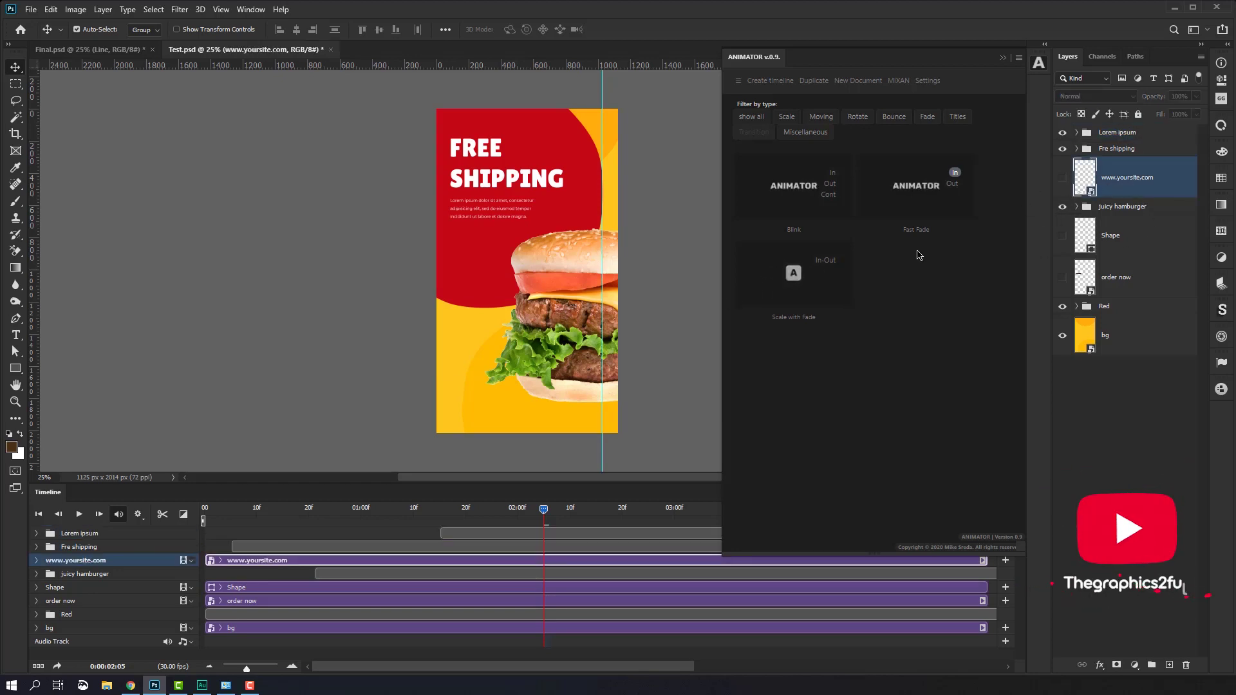
{"action": "left_click", "coordinate": [1063, 179]}
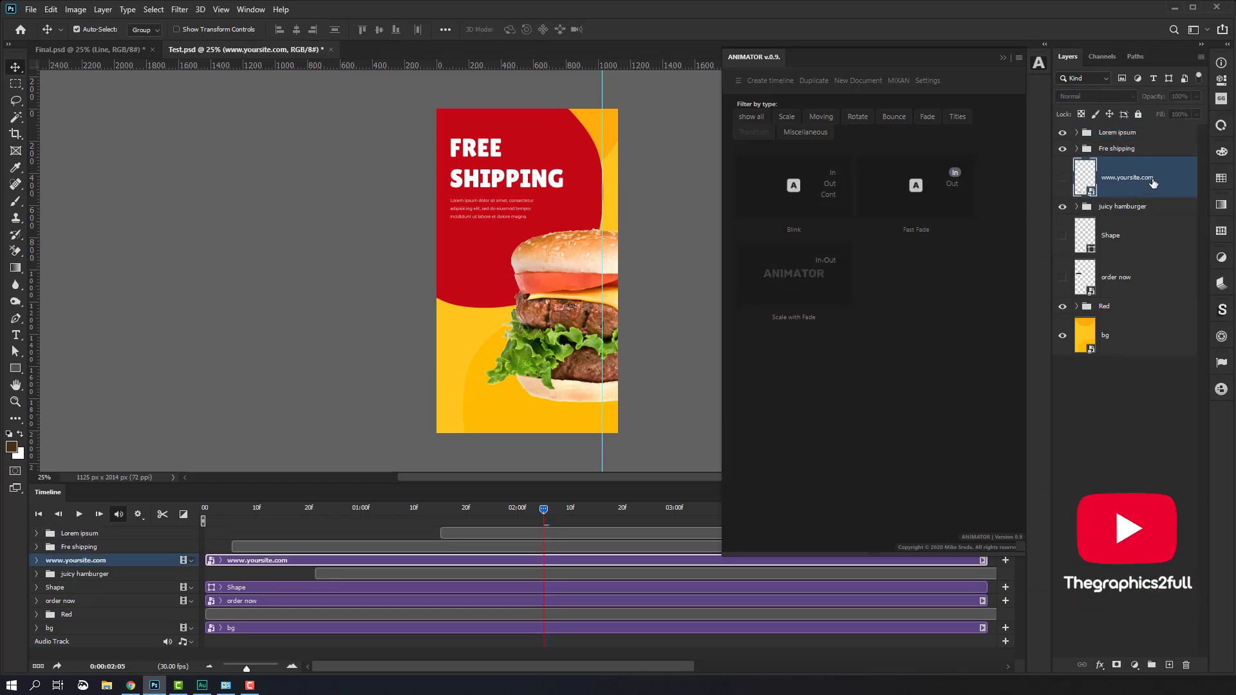
{"action": "key", "text": "Delete"}
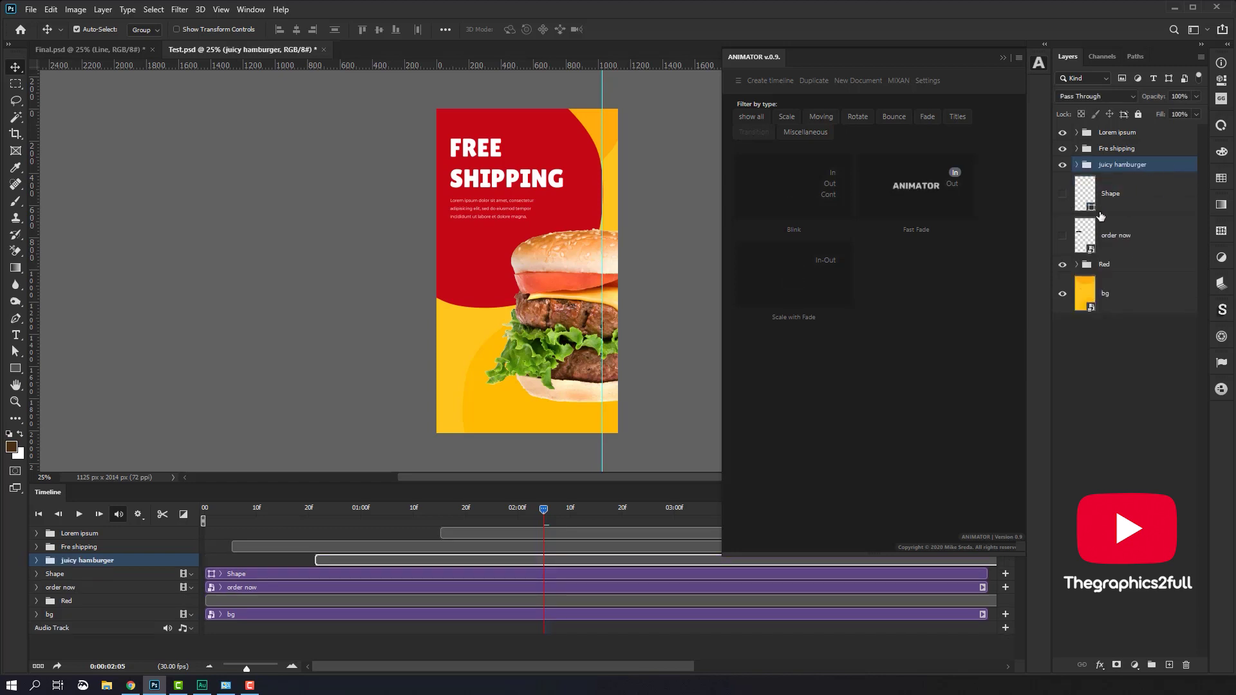
{"action": "left_click", "coordinate": [1063, 196]}
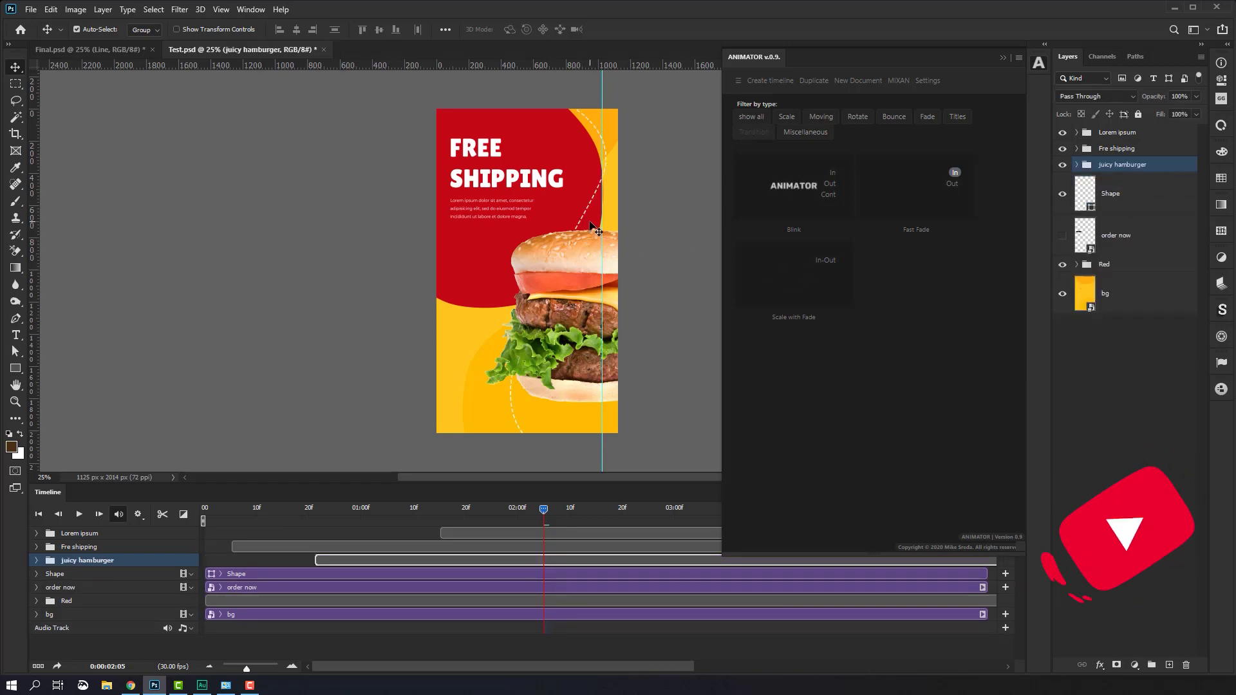
{"action": "left_click", "coordinate": [1118, 196]}
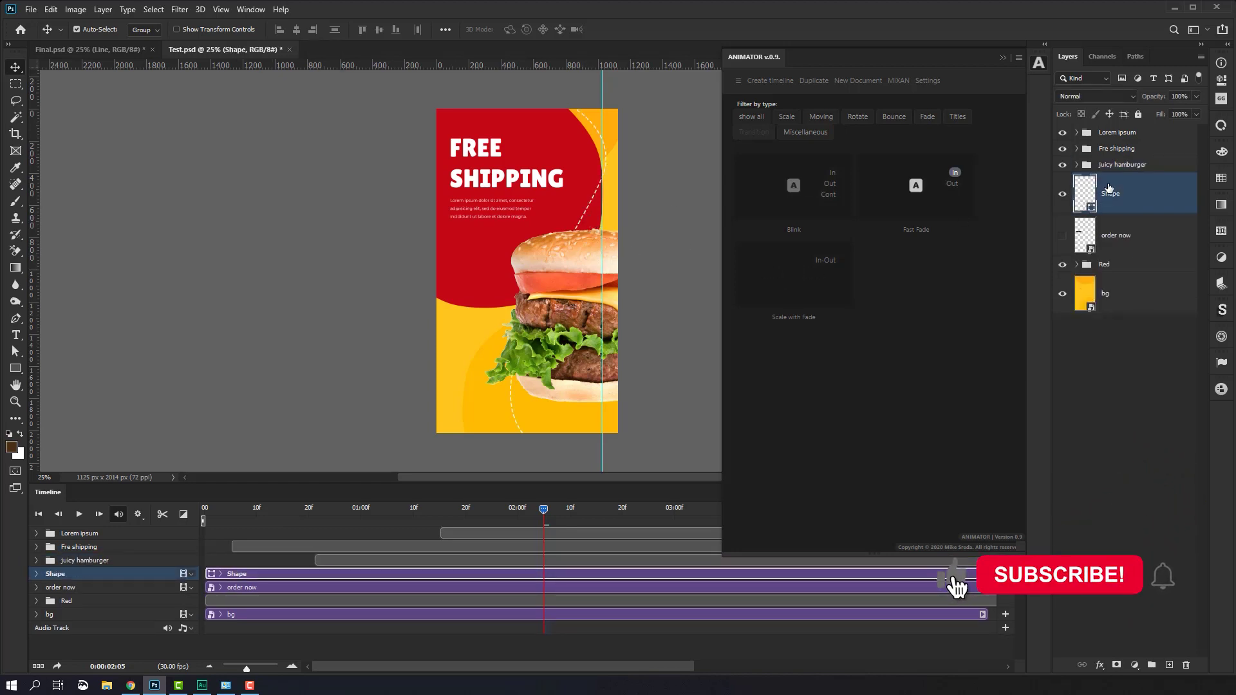
{"action": "left_click", "coordinate": [1145, 238]}
{"action": "left_click", "coordinate": [1062, 236]}
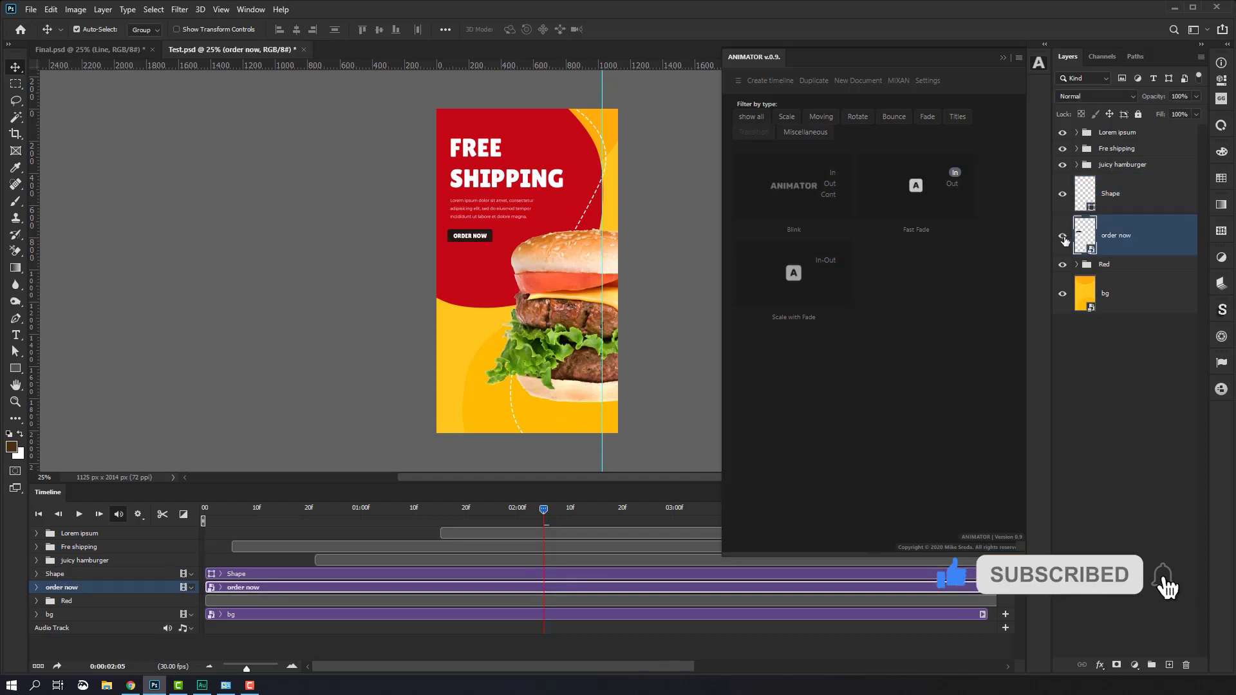
Step: Duplicate the order now layer and apply the Scale Up Bounce In preset to the copy
{"action": "right_click", "coordinate": [1139, 238]}
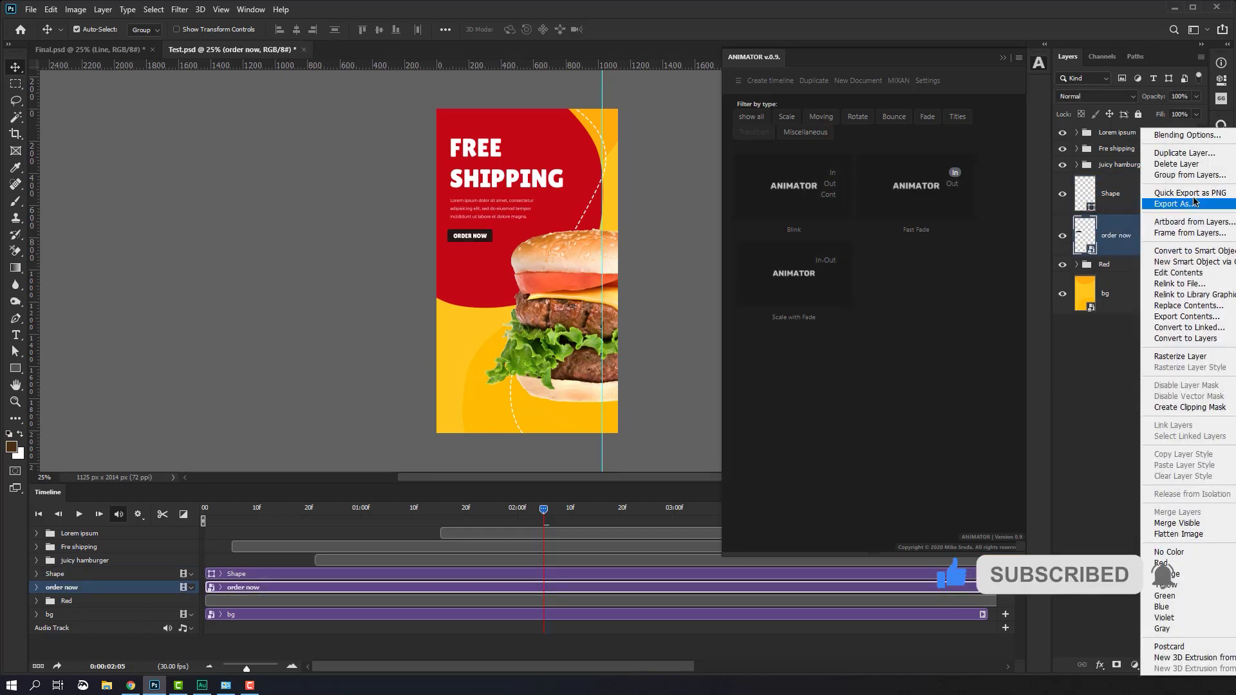
{"action": "left_click", "coordinate": [1181, 153]}
{"action": "left_click", "coordinate": [937, 188]}
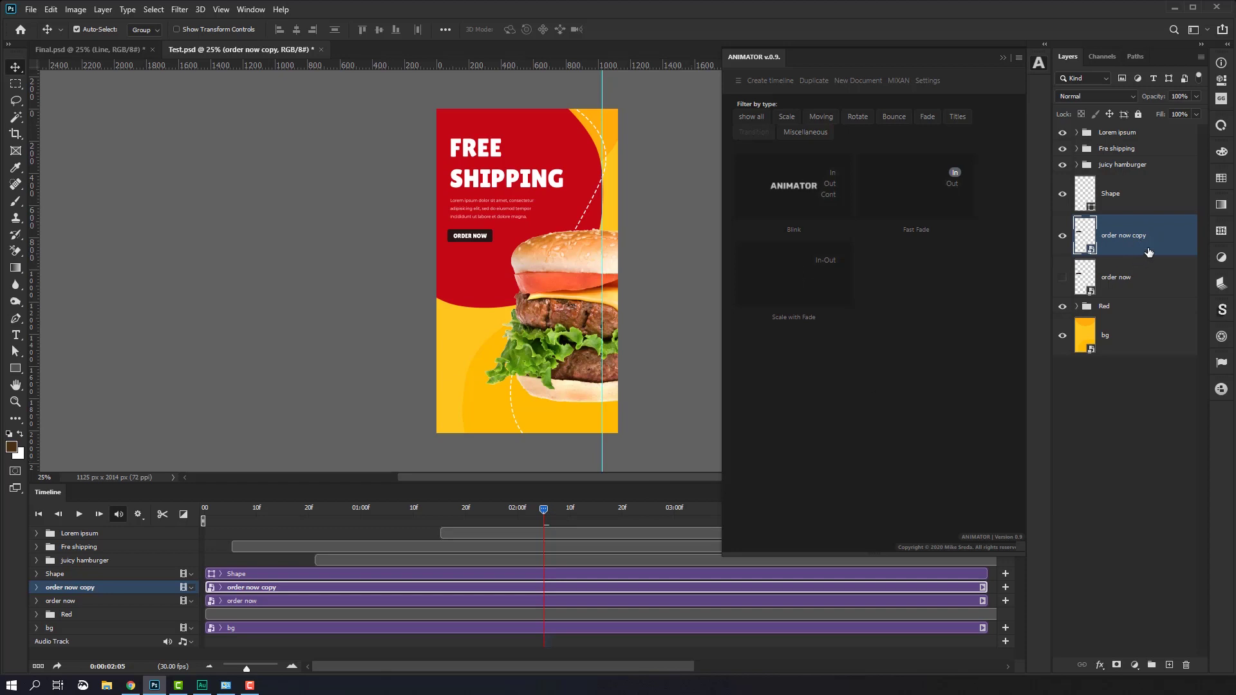
{"action": "left_click", "coordinate": [891, 117]}
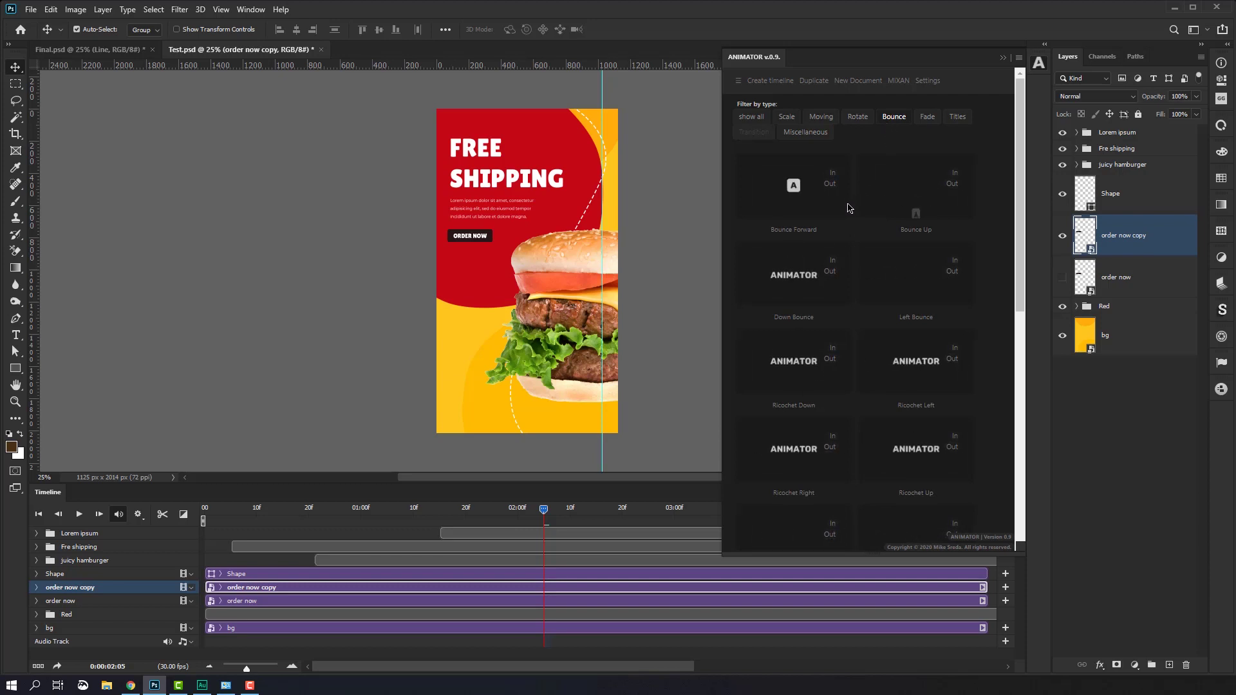
{"action": "scroll", "coordinate": [881, 260], "scroll_direction": "down", "scroll_amount": 3}
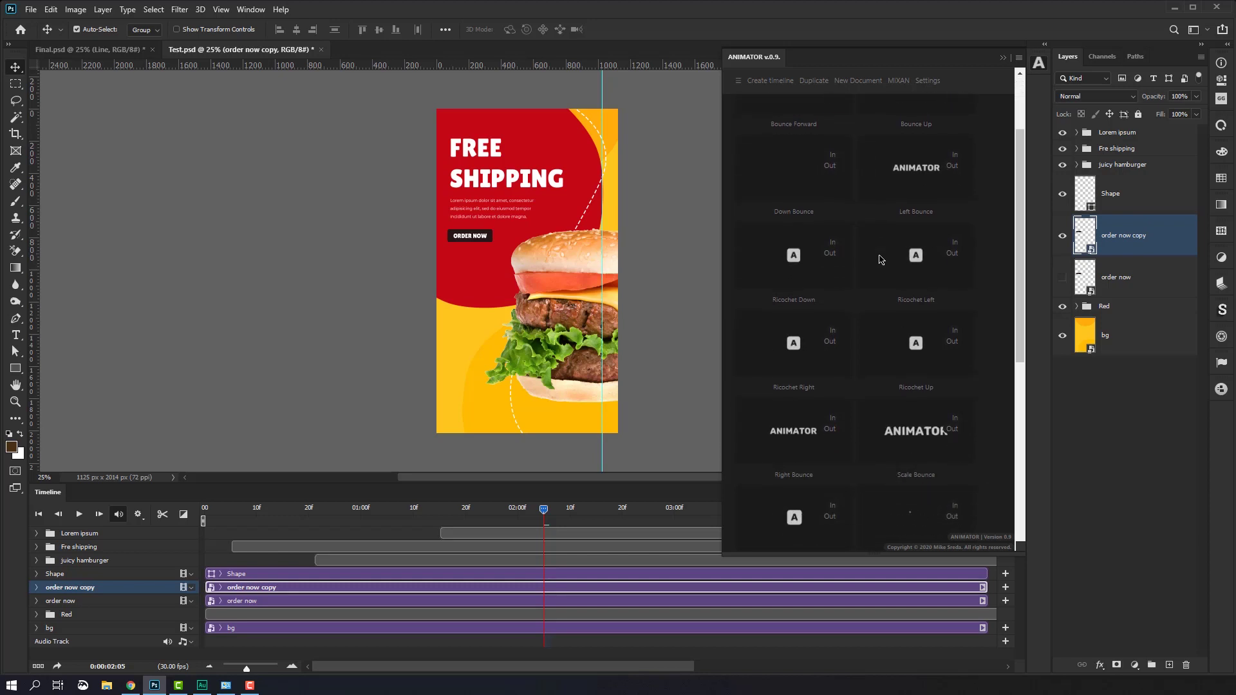
{"action": "left_click", "coordinate": [955, 417]}
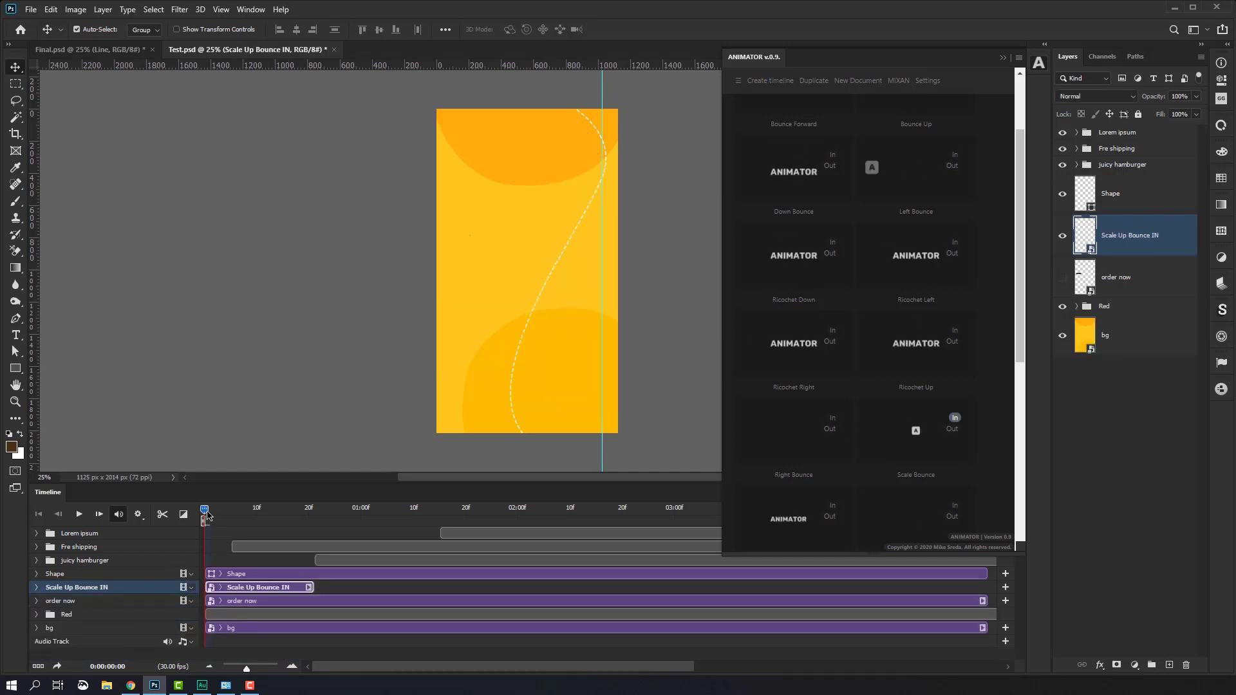
Step: Delay the Scale Up Bounce IN clip to about 2 seconds and preview the bounce
{"action": "key", "text": "space"}
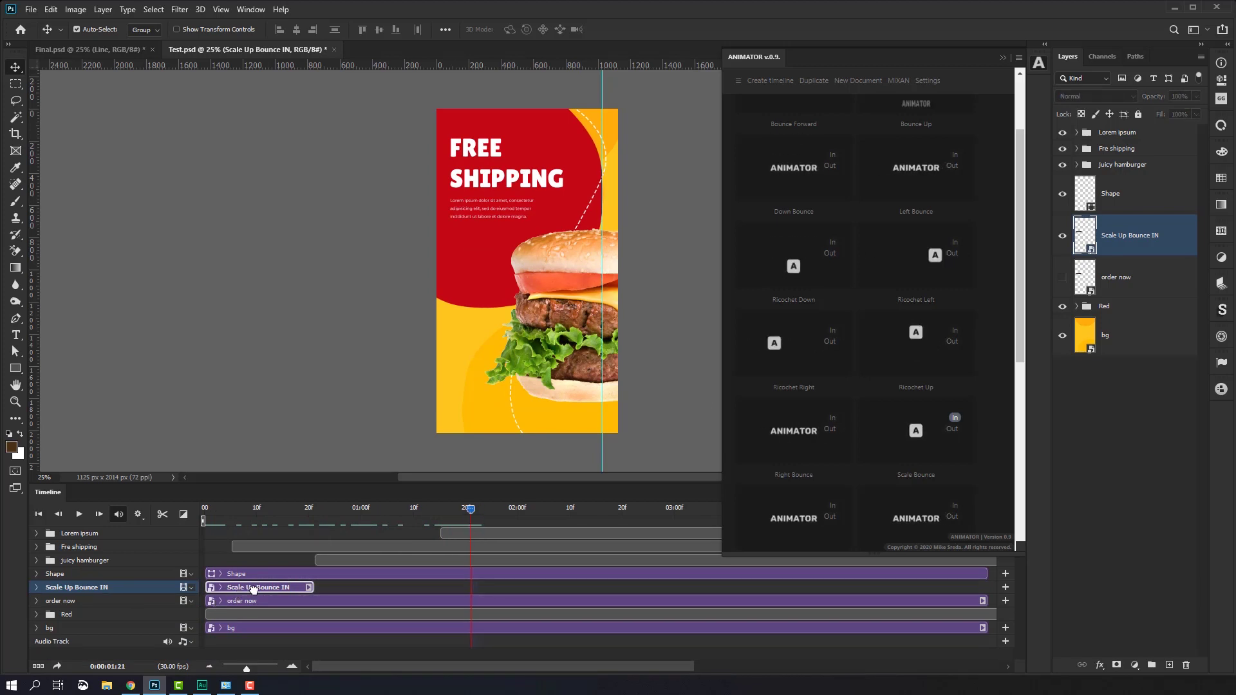
{"action": "left_click_drag", "start_coordinate": [236, 593], "coordinate": [511, 589]}
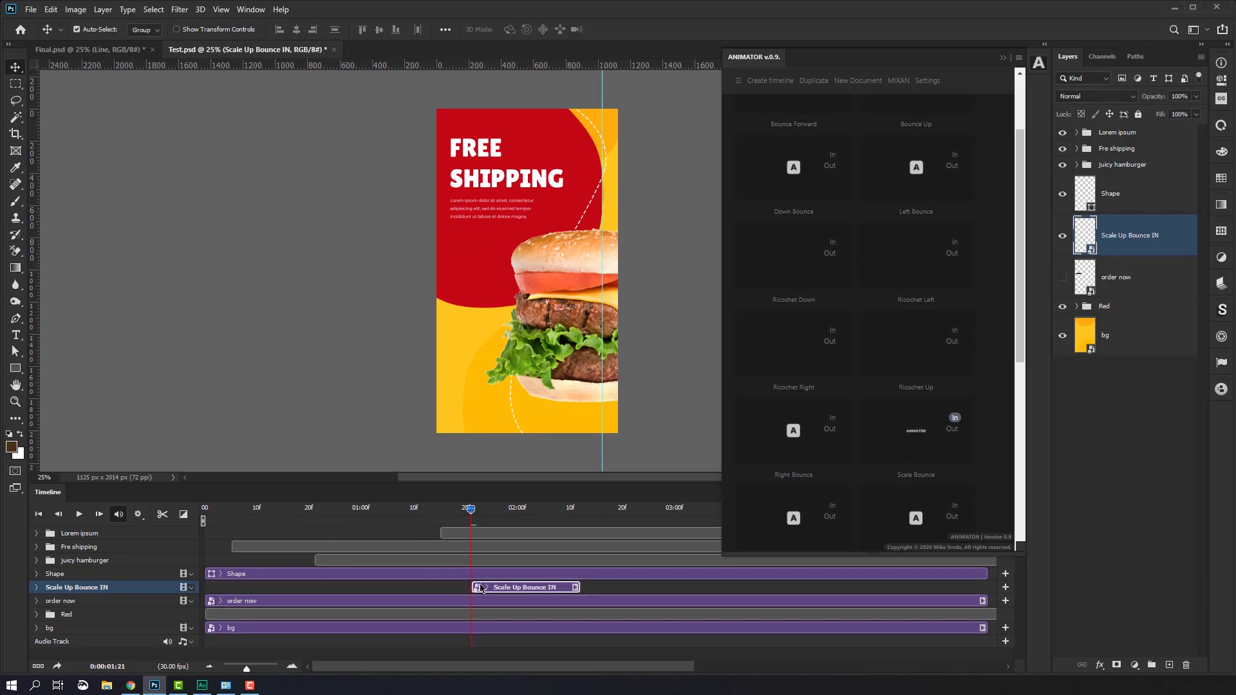
{"action": "left_click", "coordinate": [476, 508]}
{"action": "key", "text": "space"}
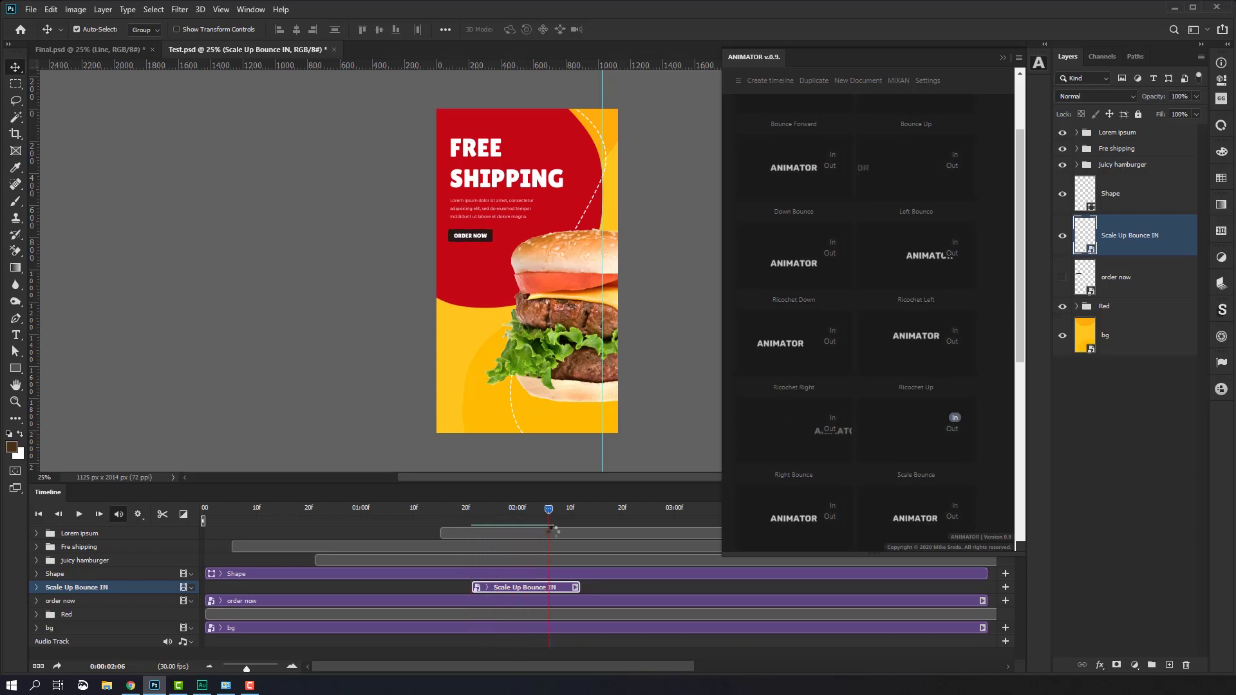
{"action": "left_click", "coordinate": [528, 509]}
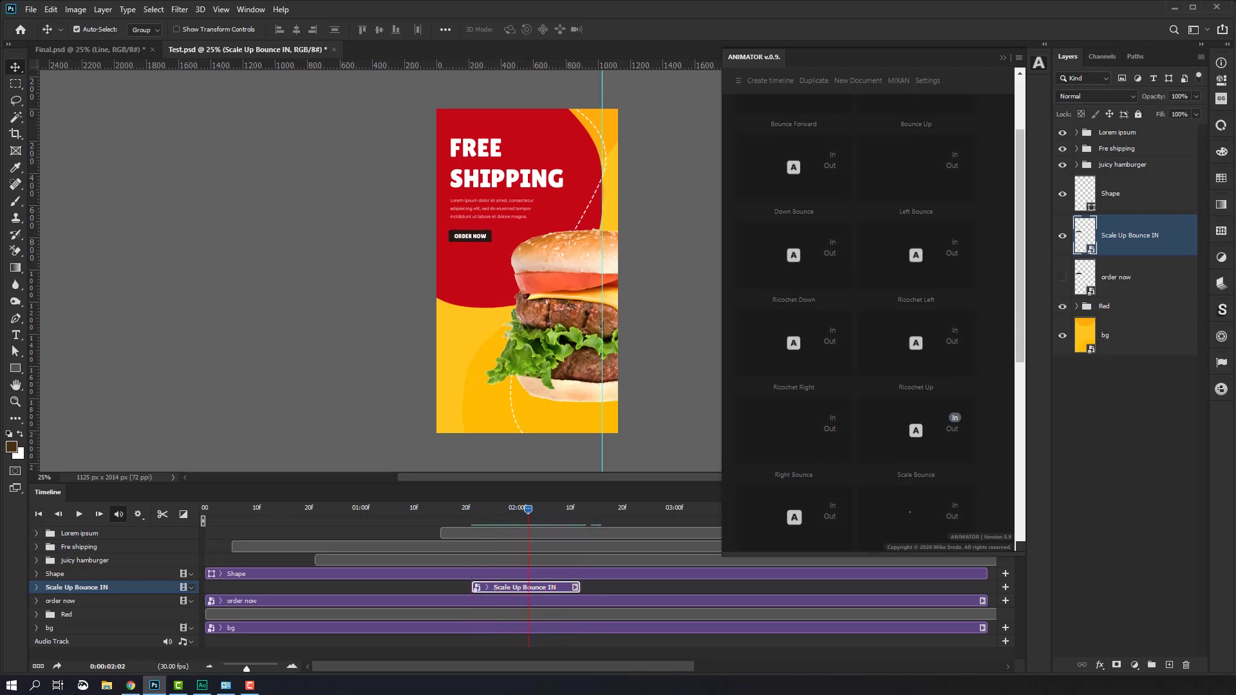
Step: Start the order now clip where Scale Up Bounce IN ends and scrub to 3:02
{"action": "left_click", "coordinate": [1120, 278]}
{"action": "left_click_drag", "start_coordinate": [280, 602], "coordinate": [636, 601]}
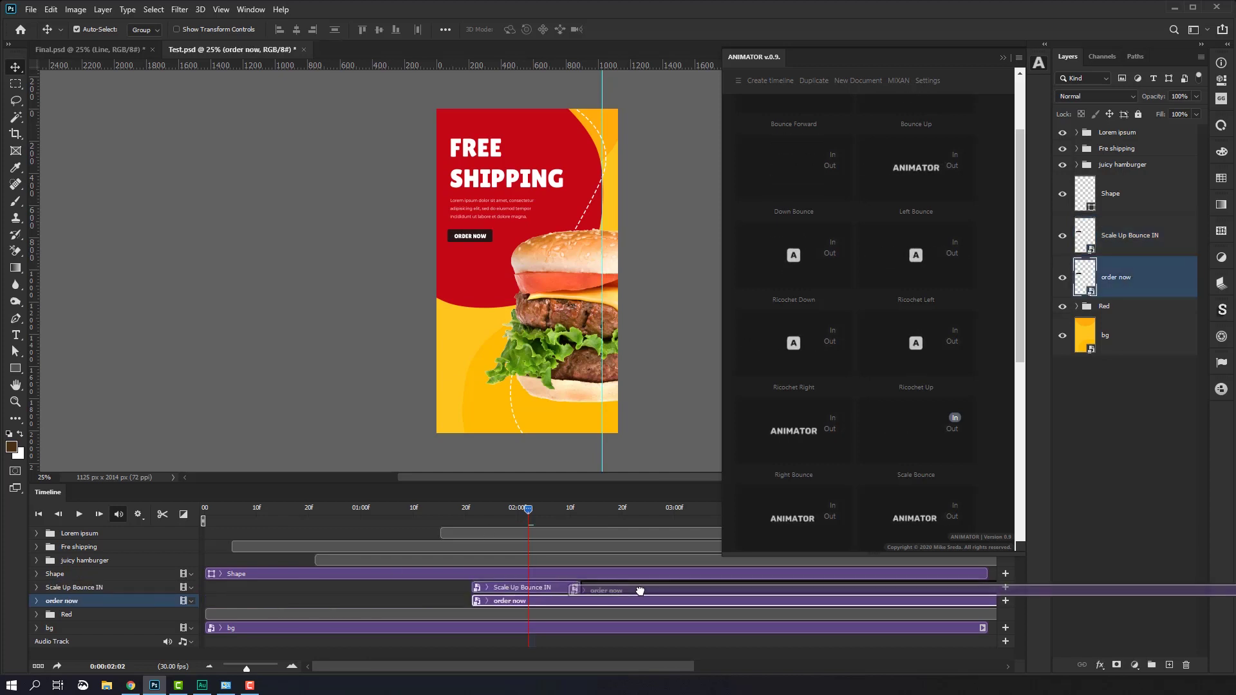
{"action": "left_click_drag", "start_coordinate": [528, 515], "coordinate": [577, 528]}
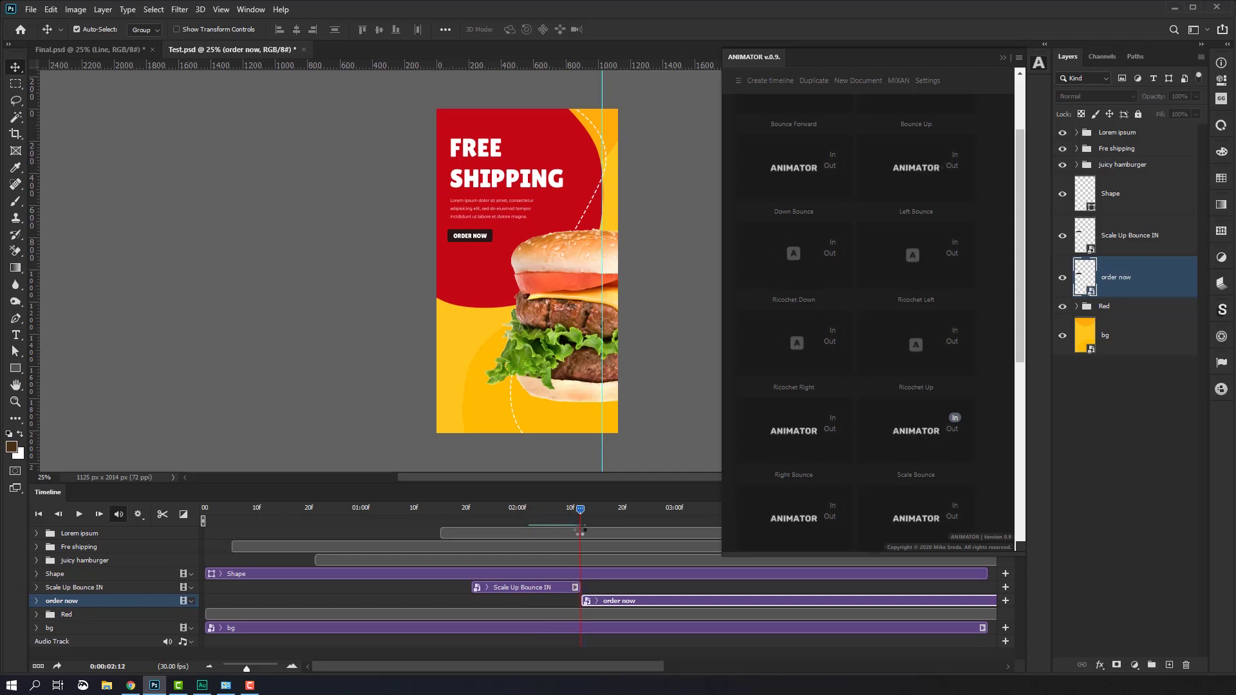
{"action": "mouse_move", "coordinate": [578, 530]}
{"action": "left_mouse_down"}
{"action": "mouse_move", "coordinate": [706, 547]}
{"action": "mouse_move", "coordinate": [422, 564]}
{"action": "mouse_move", "coordinate": [667, 605]}
{"action": "left_mouse_up"}
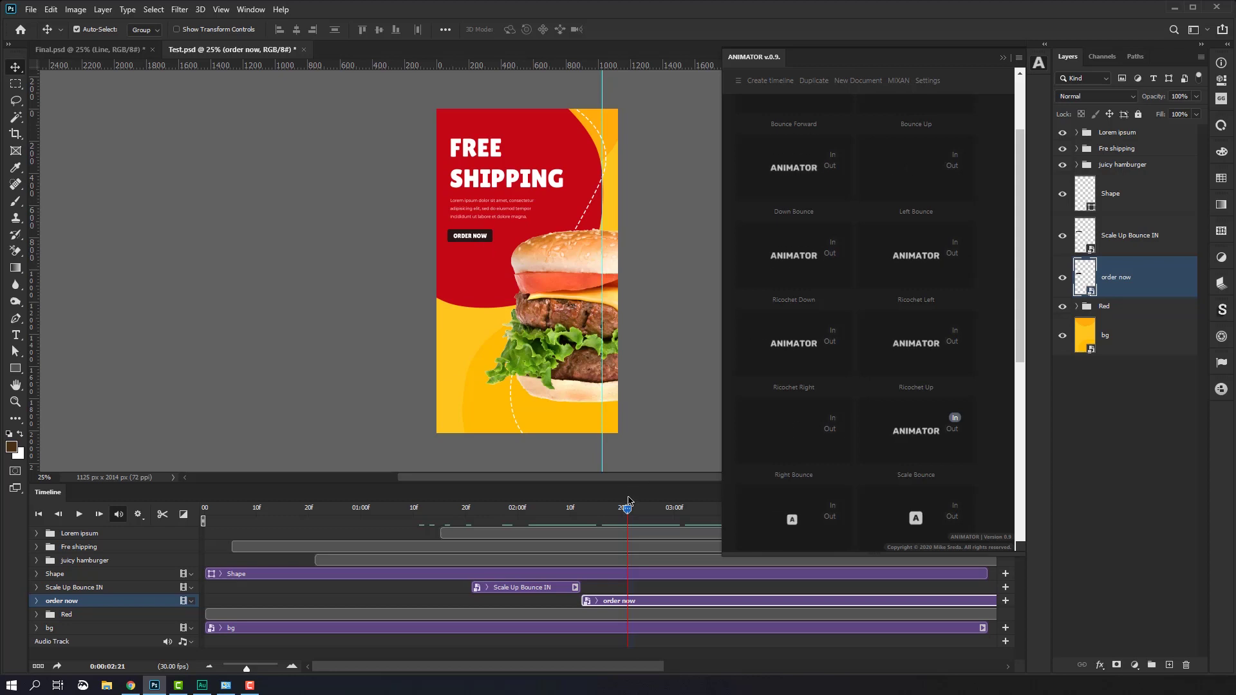
Step: Check the ORDER NOW frames at 1:14 and 2:23, then collapse the Animator panel
{"action": "left_click", "coordinate": [434, 508]}
{"action": "left_click", "coordinate": [638, 508]}
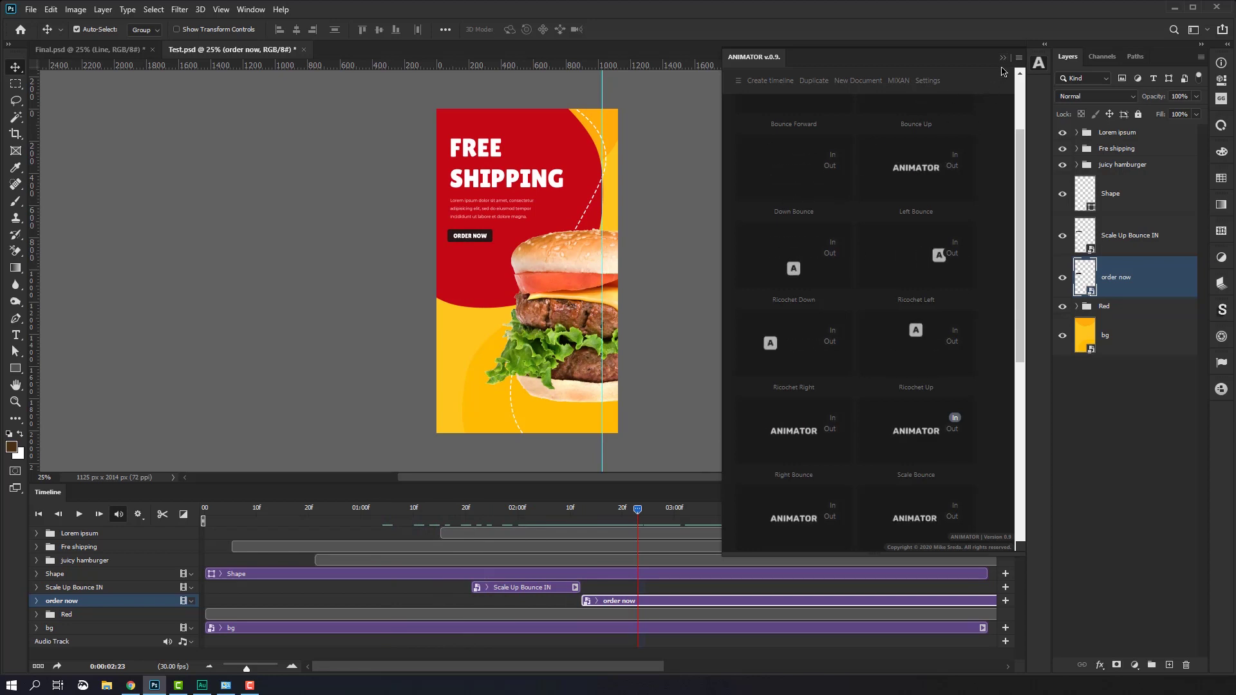
{"action": "left_click", "coordinate": [1003, 58]}
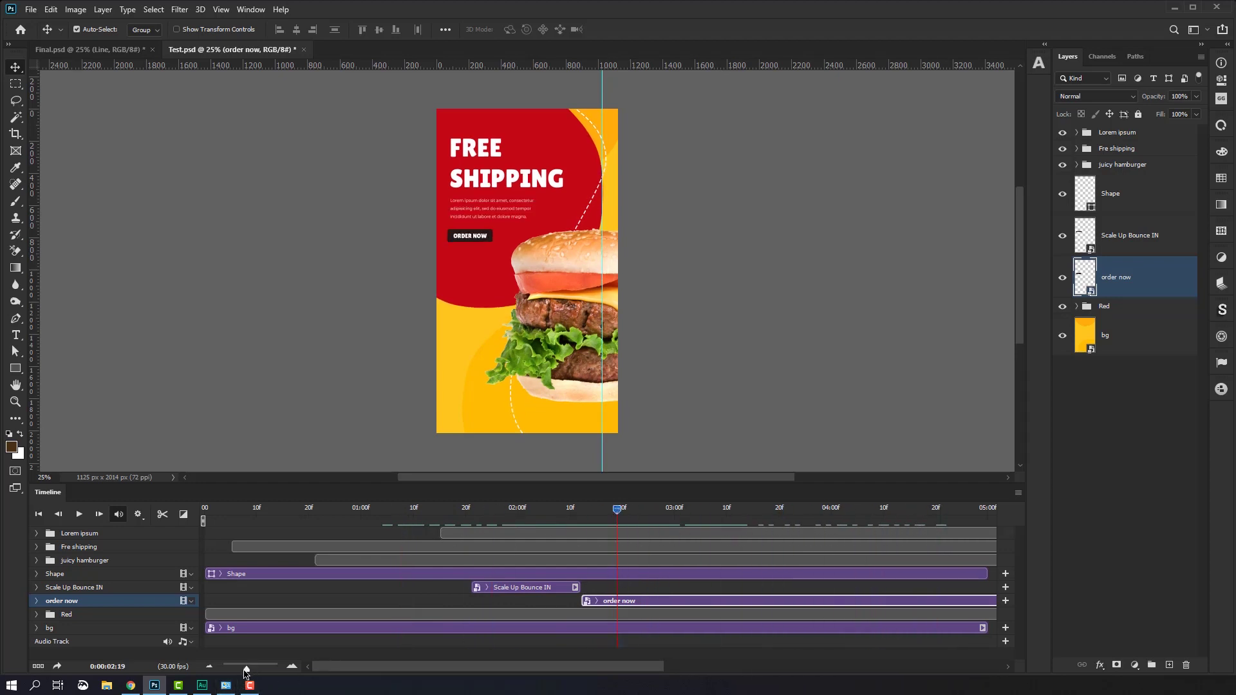
Step: Zoom the timeline out to the full animation, play the ad through to about 1:09, and open the File menu
{"action": "left_click_drag", "start_coordinate": [246, 673], "coordinate": [241, 669]}
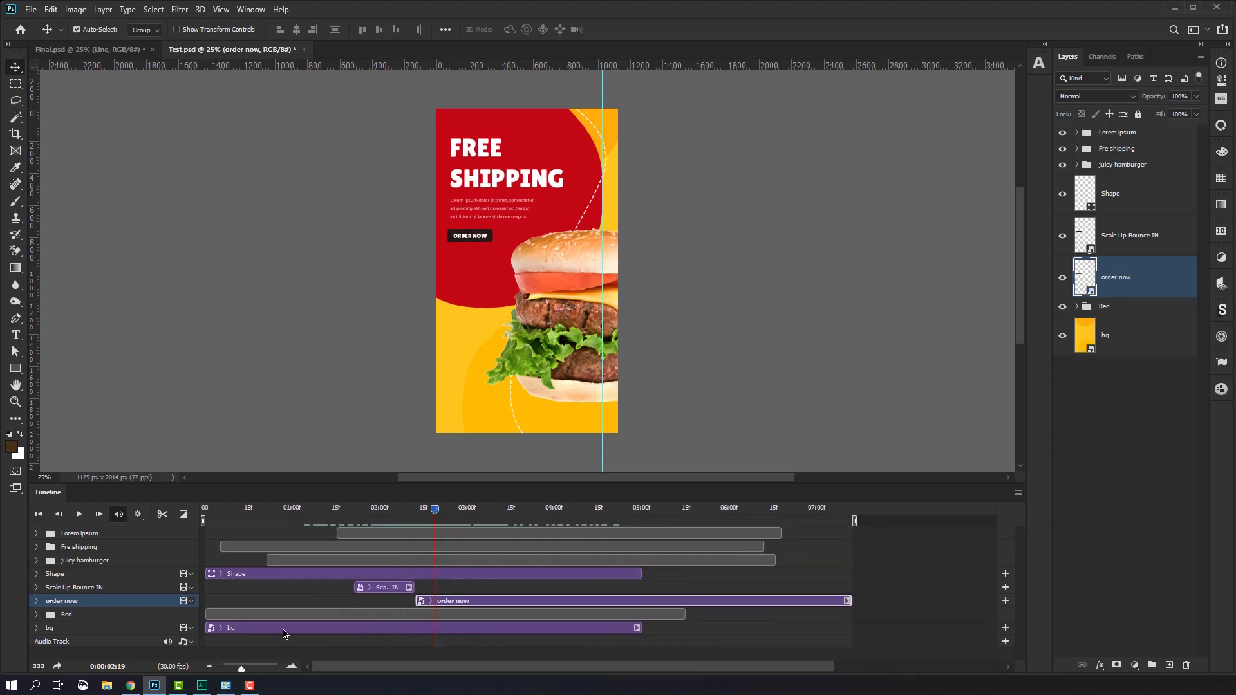
{"action": "mouse_move", "coordinate": [432, 513]}
{"action": "left_mouse_down"}
{"action": "mouse_move", "coordinate": [205, 513]}
{"action": "mouse_move", "coordinate": [406, 536]}
{"action": "left_mouse_up"}
{"action": "mouse_move", "coordinate": [597, 510]}
{"action": "left_mouse_down"}
{"action": "mouse_move", "coordinate": [204, 513]}
{"action": "mouse_move", "coordinate": [374, 553]}
{"action": "left_mouse_up"}
{"action": "left_click_drag", "start_coordinate": [632, 577], "coordinate": [175, 581]}
{"action": "key", "text": "space"}
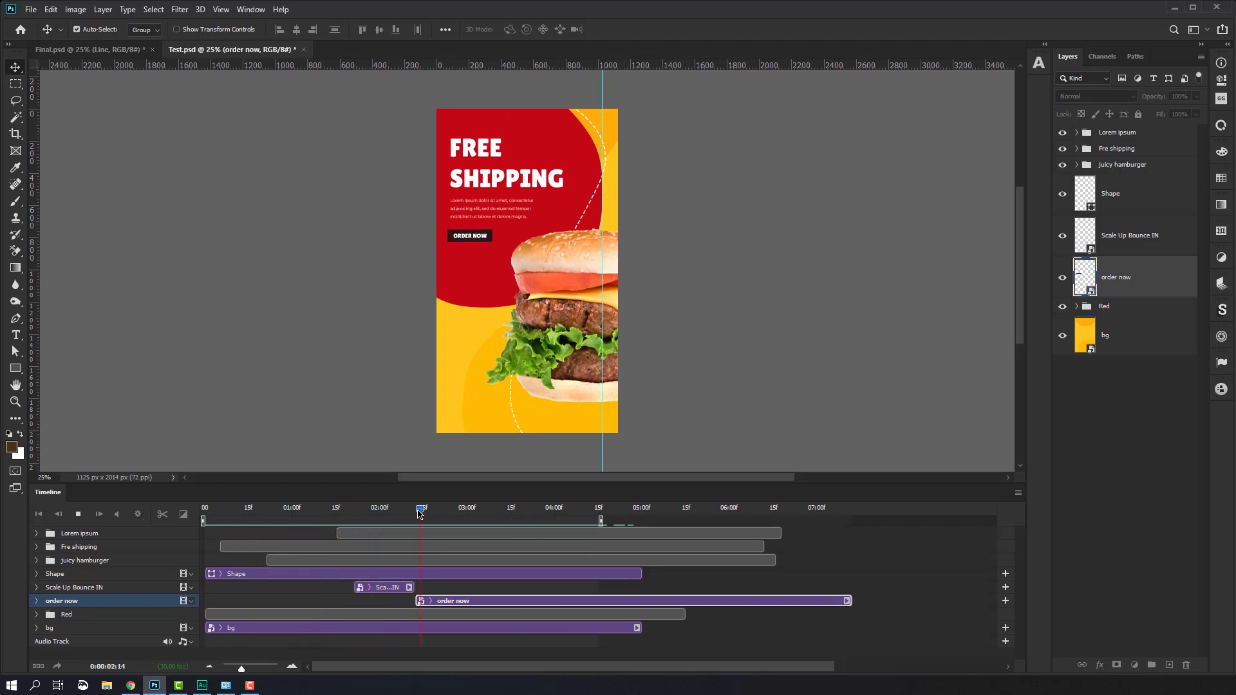
{"action": "left_click_drag", "start_coordinate": [420, 513], "coordinate": [318, 513]}
{"action": "left_click", "coordinate": [32, 7]}
{"action": "mouse_move", "coordinate": [45, 196]}
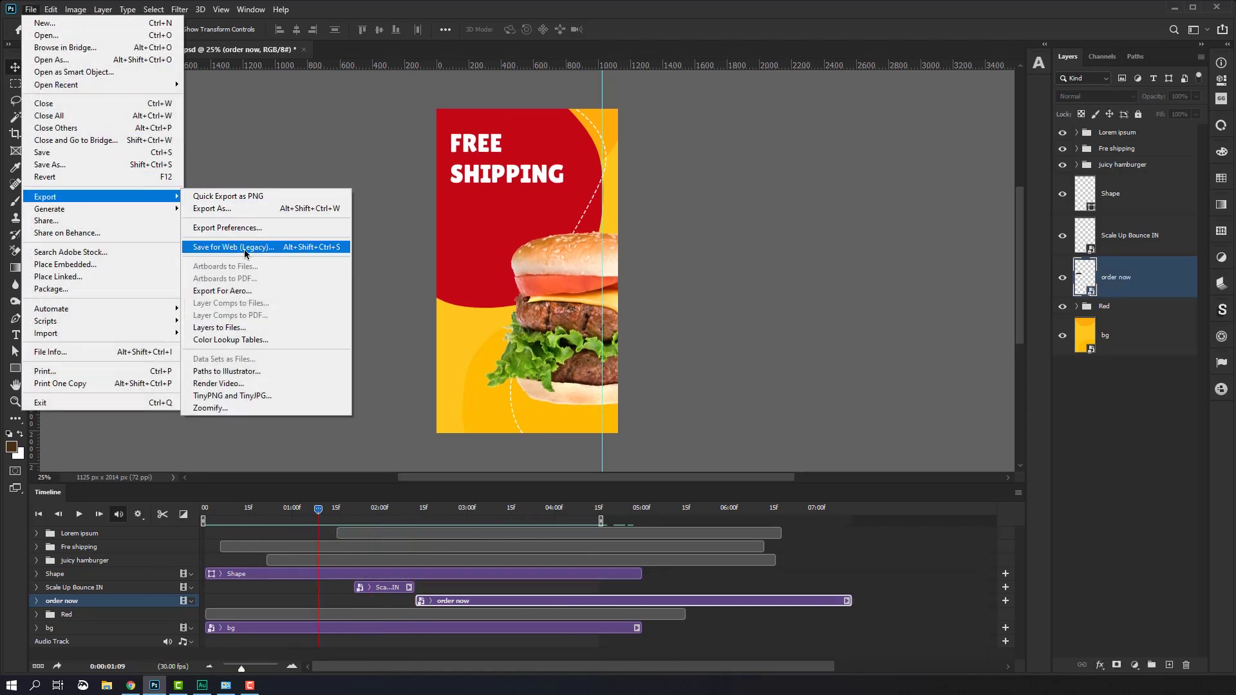
Step: In Save for Web (Legacy), choose the GIF 128 Dithered preset and inspect the preview
{"action": "left_click", "coordinate": [238, 247]}
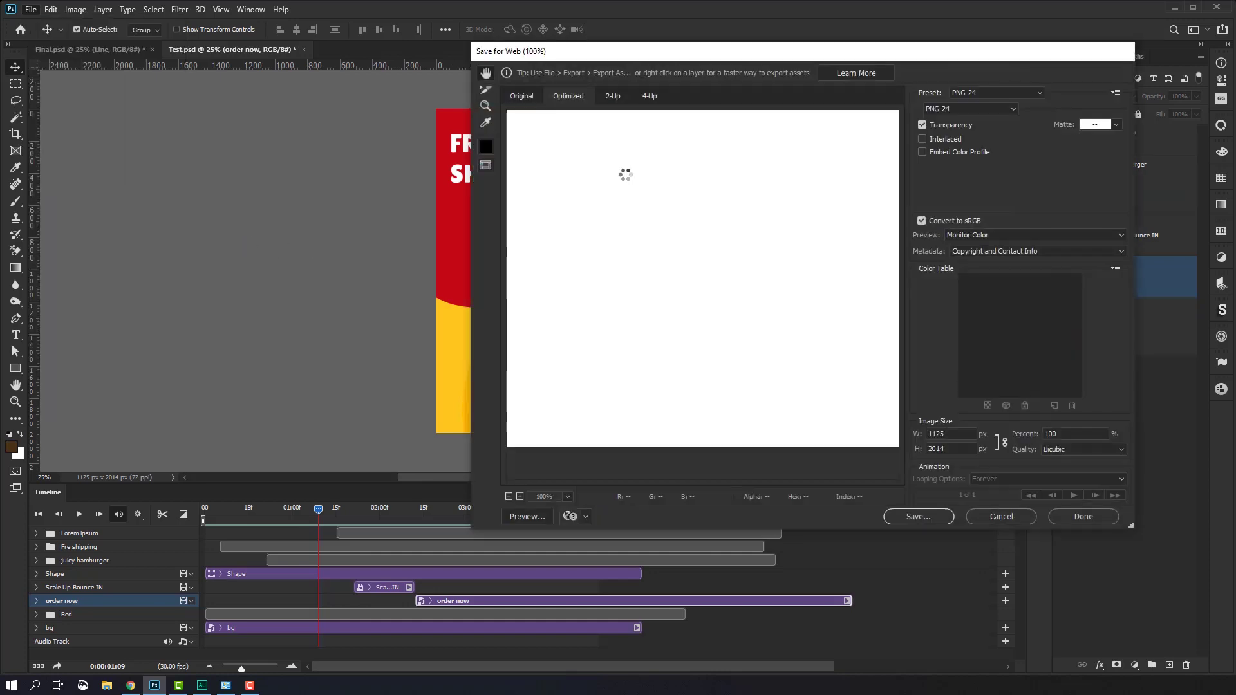
{"action": "left_click", "coordinate": [985, 94]}
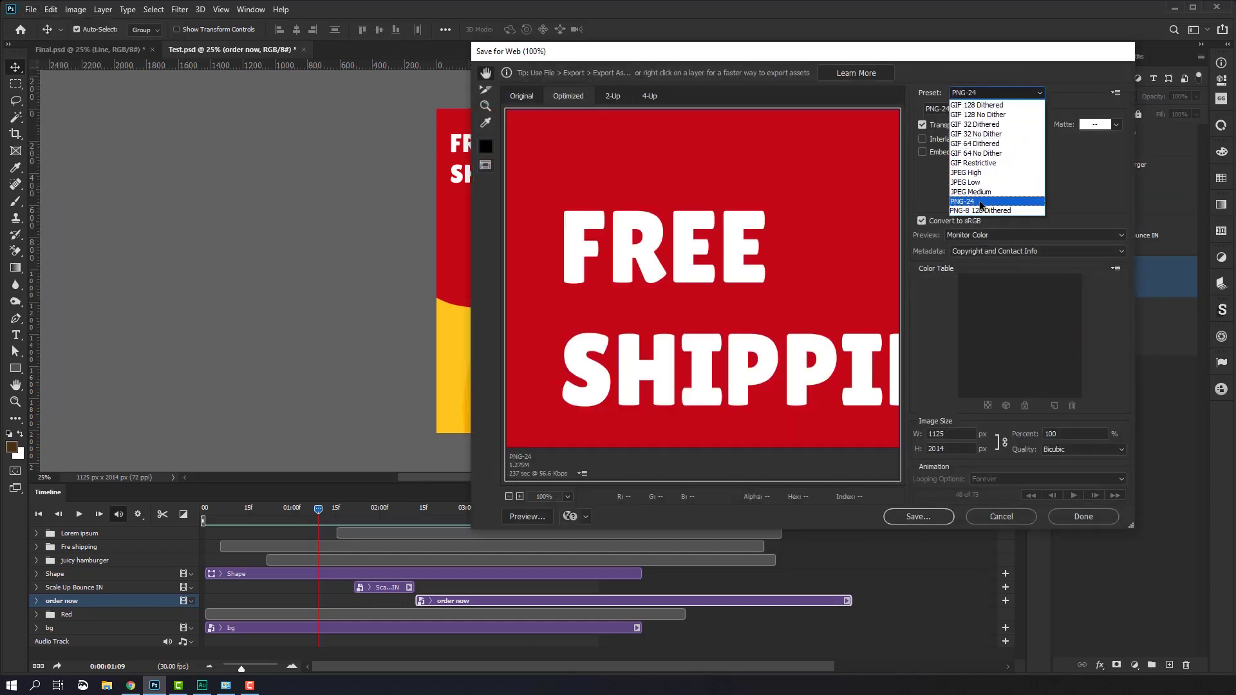
{"action": "left_click", "coordinate": [985, 106]}
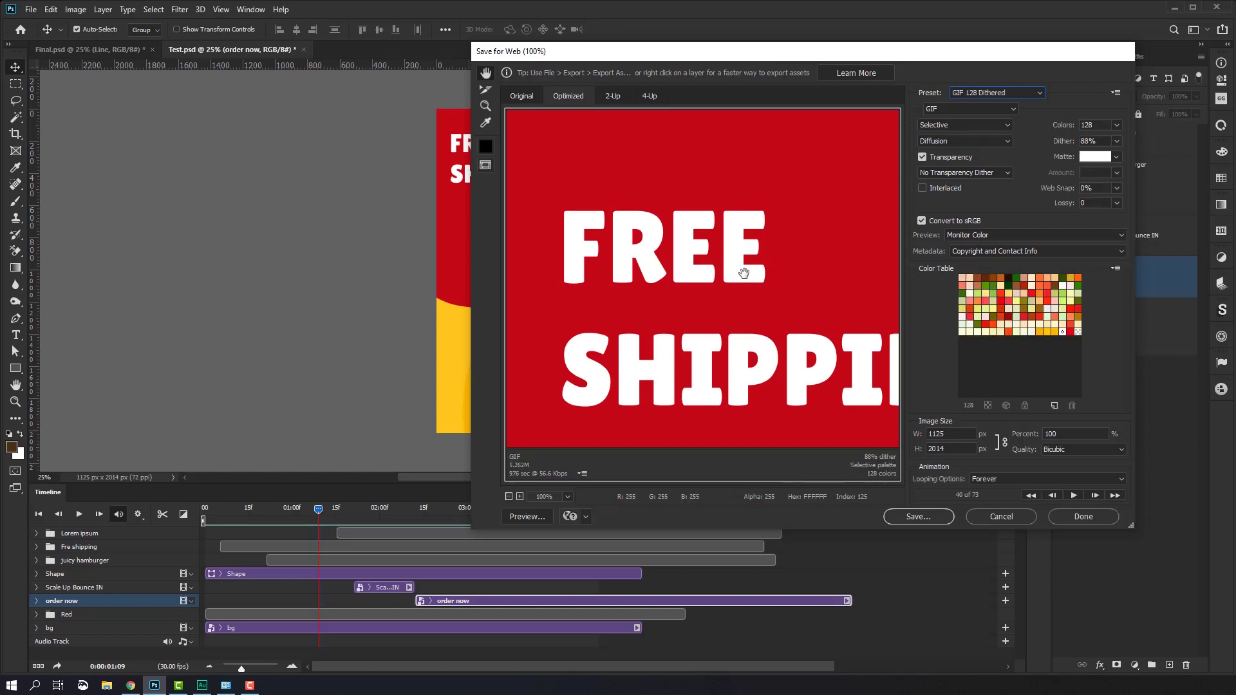
{"action": "left_click", "coordinate": [742, 272]}
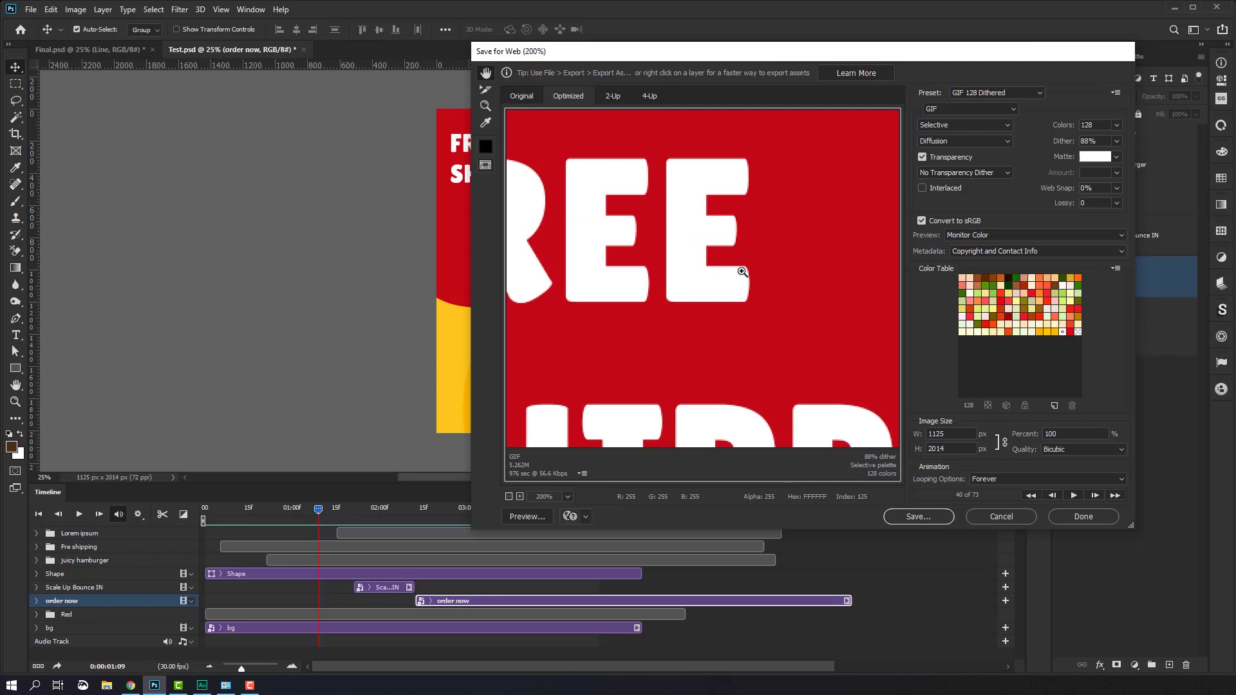
{"action": "left_click", "coordinate": [686, 339], "text": "alt"}
{"action": "left_click", "coordinate": [686, 339], "text": "alt"}
{"action": "left_click", "coordinate": [683, 335], "text": "alt"}
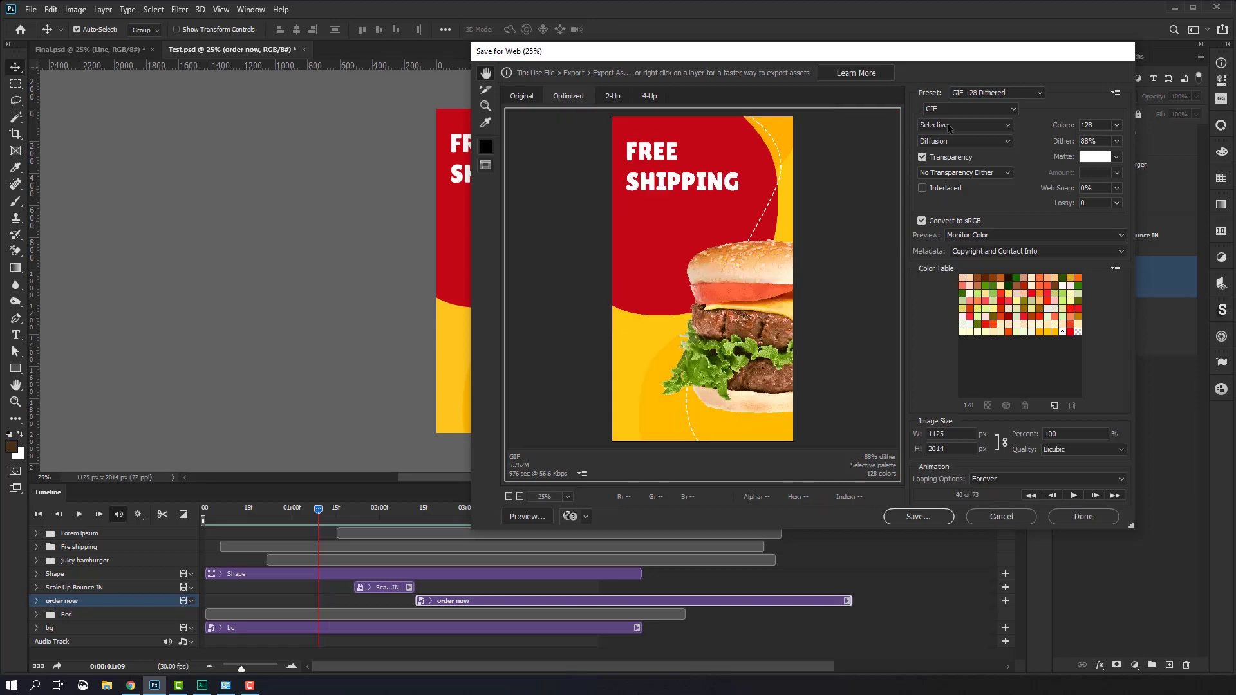
Step: Set 100% dither and Adaptive colour reduction, then close the dialog with Done
{"action": "left_click", "coordinate": [968, 126]}
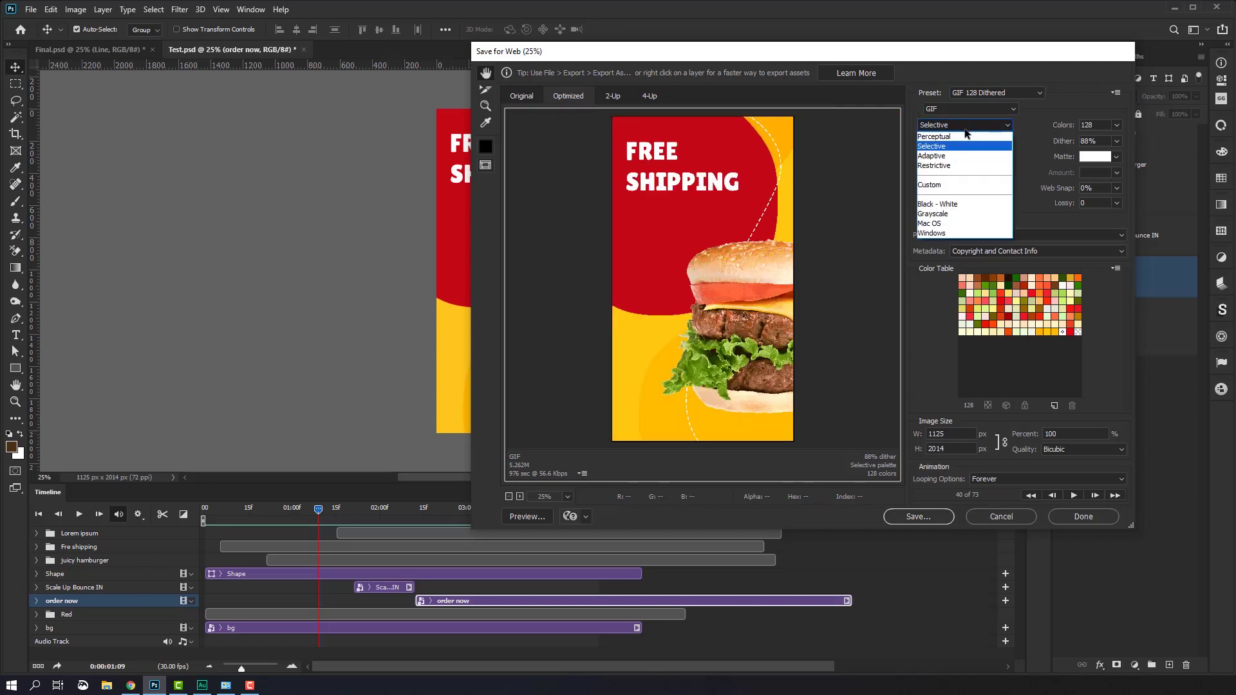
{"action": "left_click", "coordinate": [966, 136]}
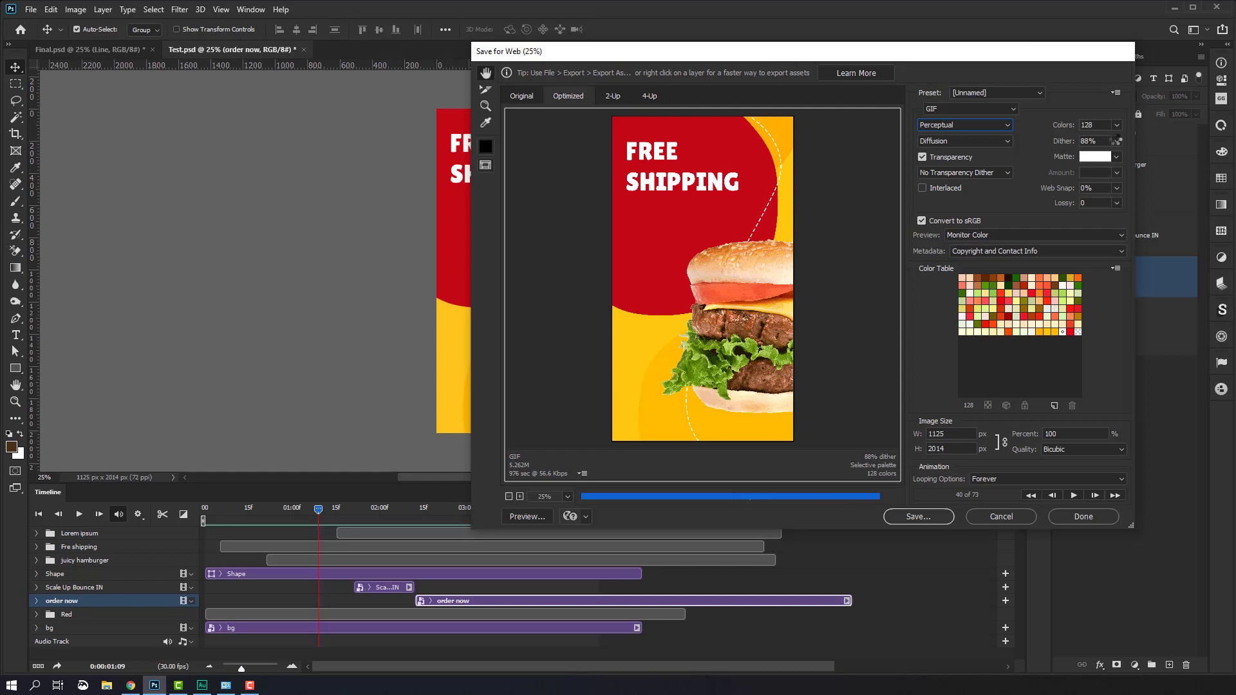
{"action": "left_click", "coordinate": [1117, 141]}
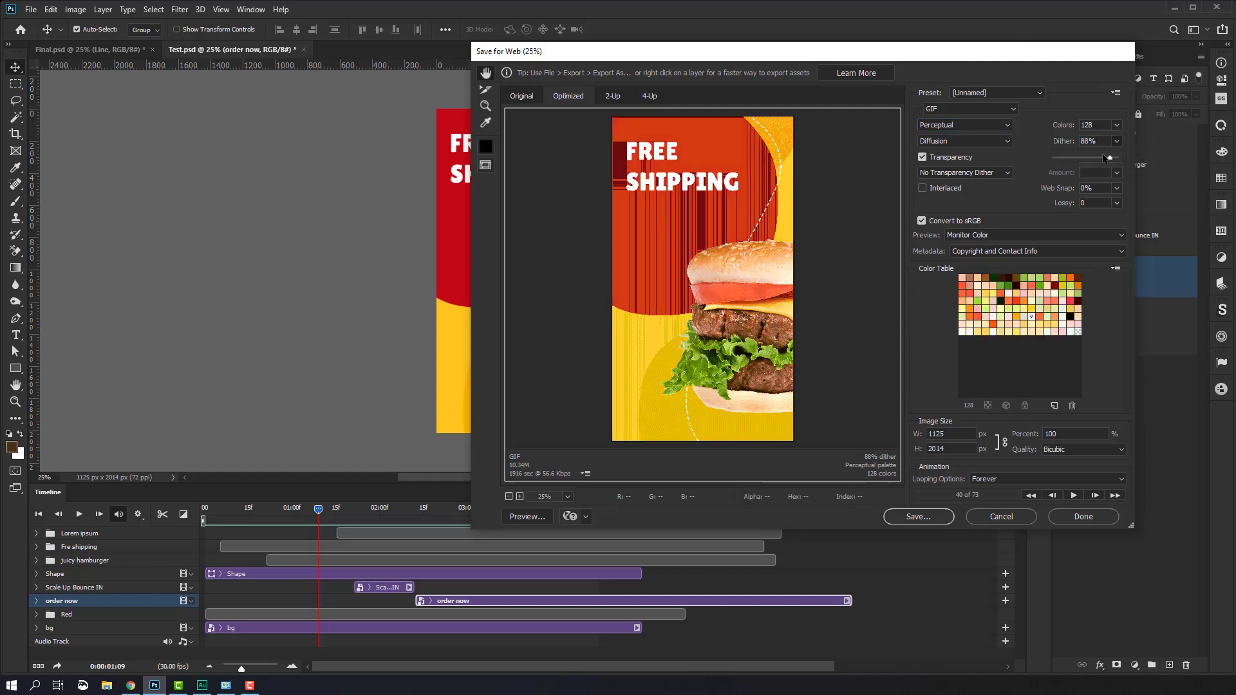
{"action": "left_click_drag", "start_coordinate": [1114, 162], "coordinate": [1120, 158]}
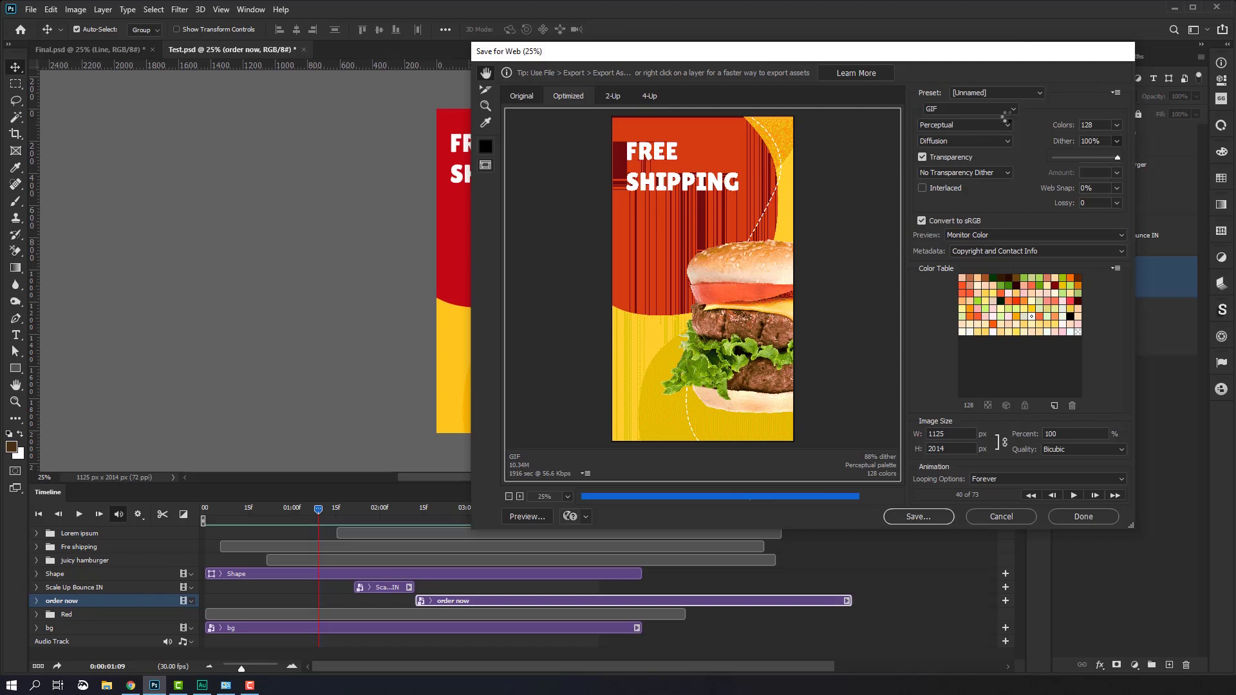
{"action": "left_click", "coordinate": [1008, 124]}
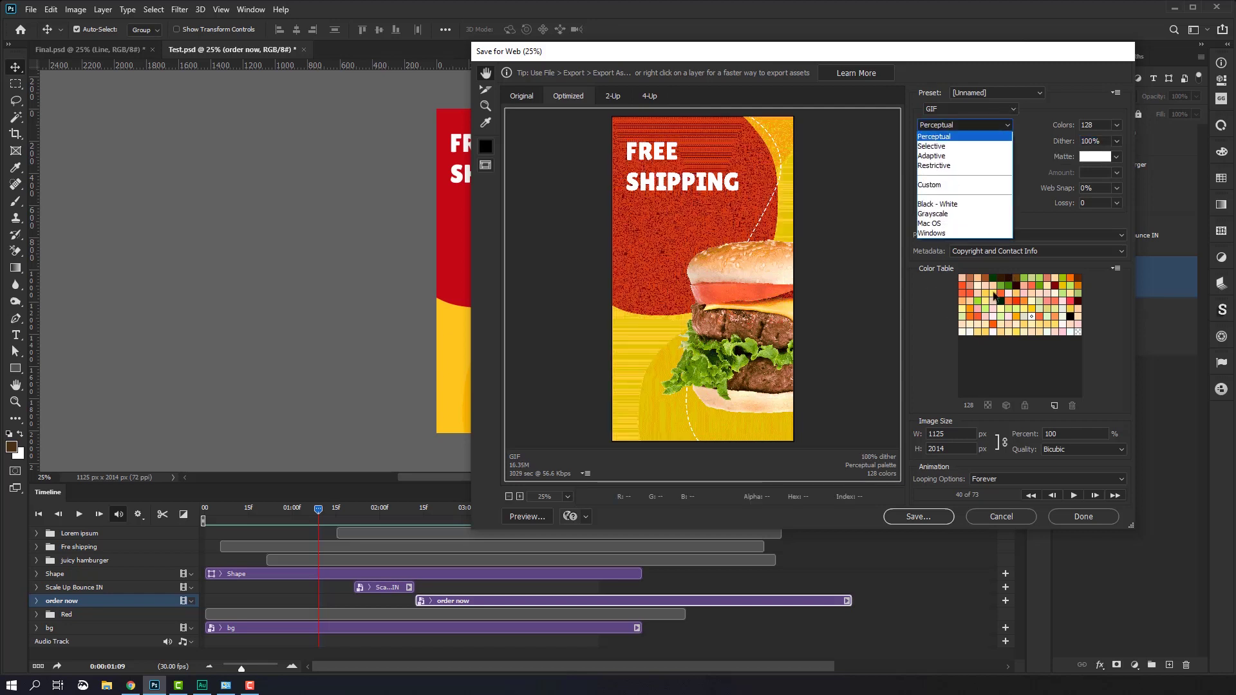
{"action": "left_click", "coordinate": [969, 138]}
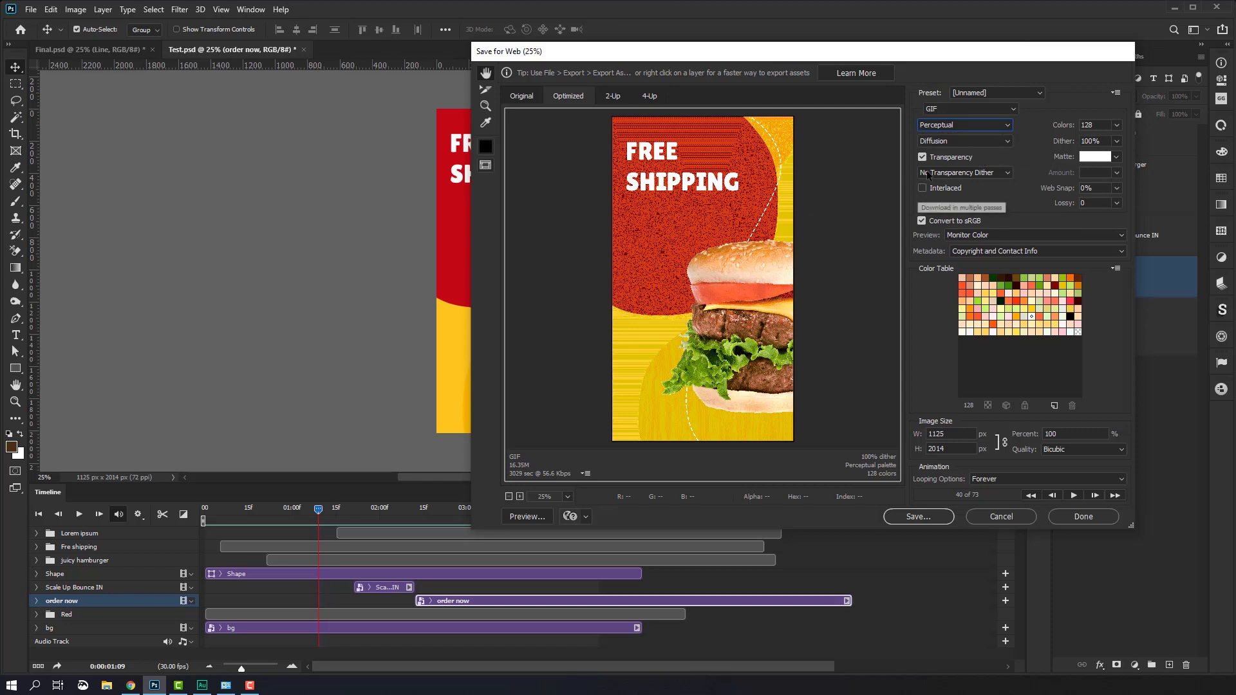
{"action": "left_click", "coordinate": [957, 127]}
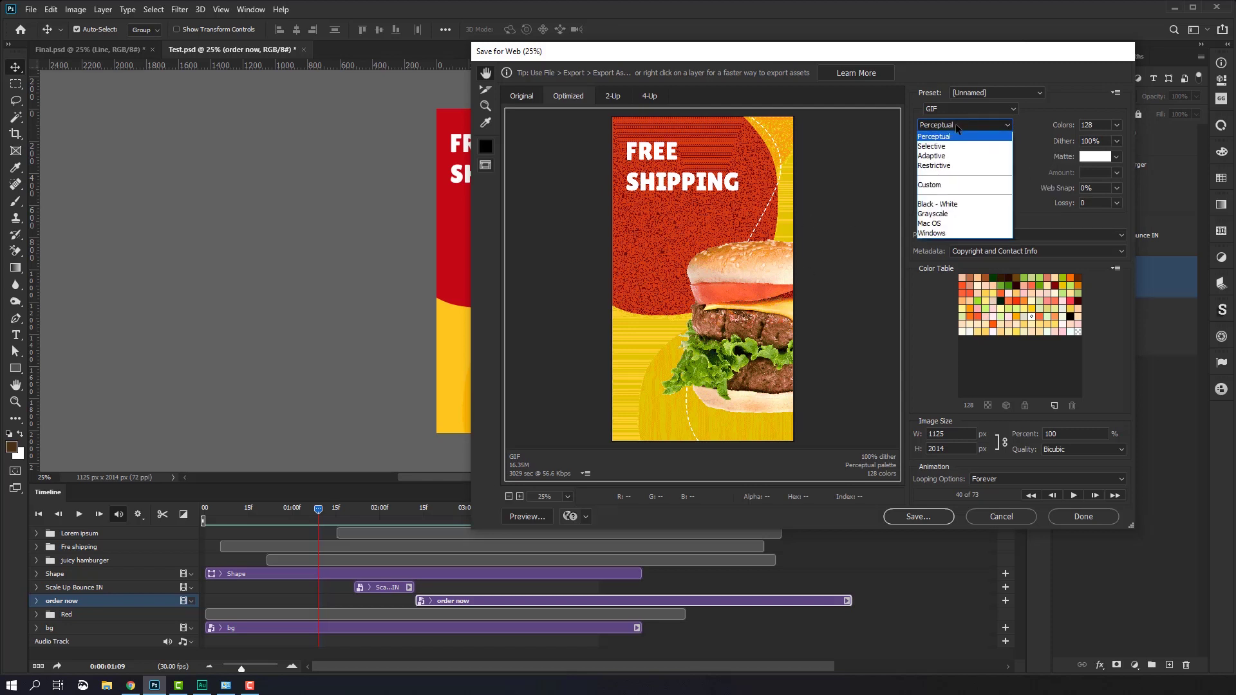
{"action": "left_click", "coordinate": [957, 127]}
{"action": "left_click", "coordinate": [965, 127]}
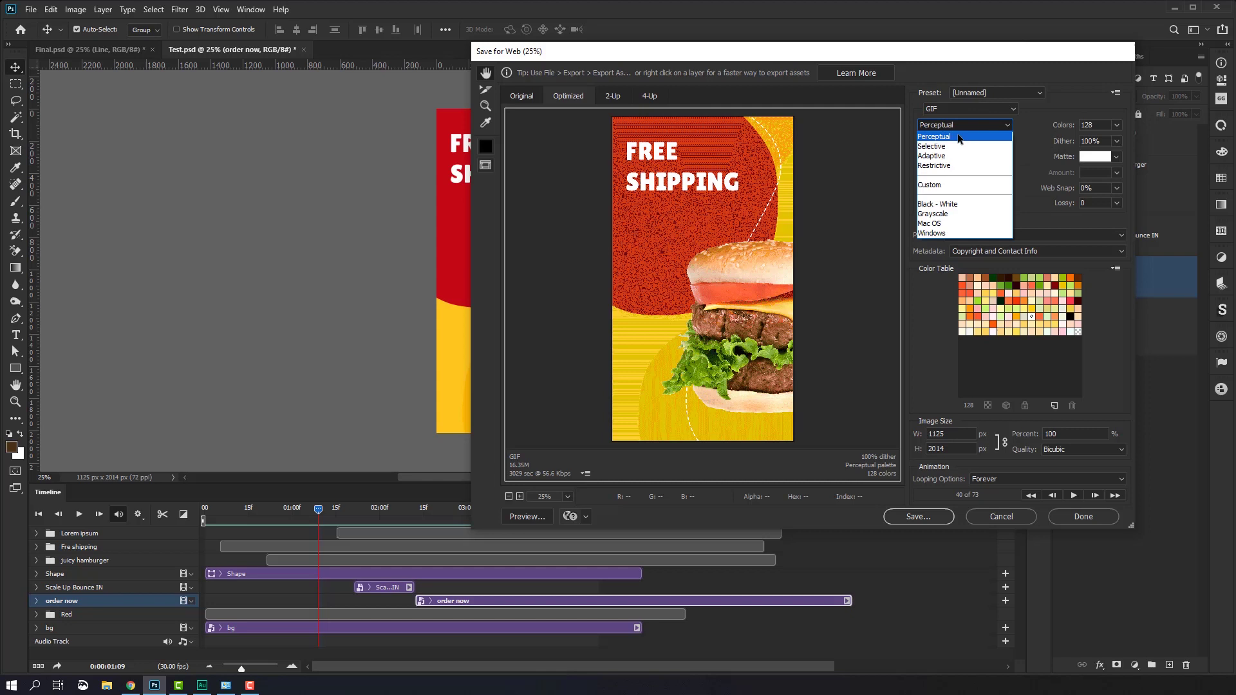
{"action": "left_click", "coordinate": [949, 157]}
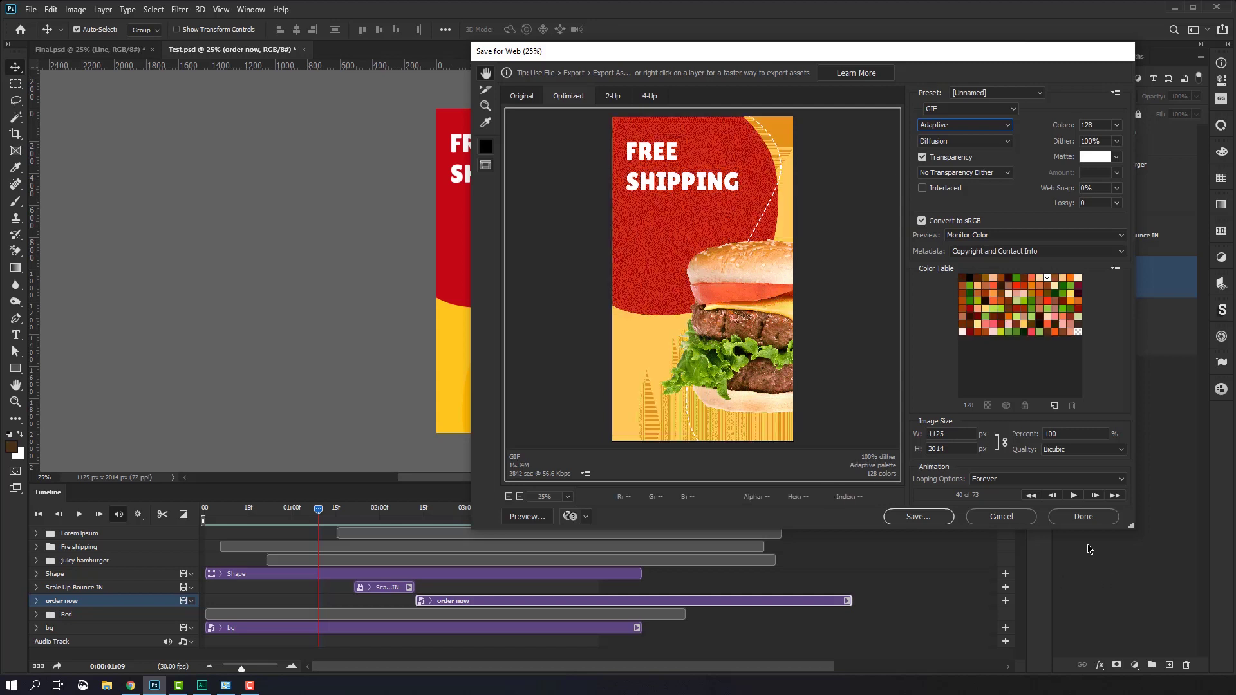
{"action": "left_click", "coordinate": [1055, 519]}
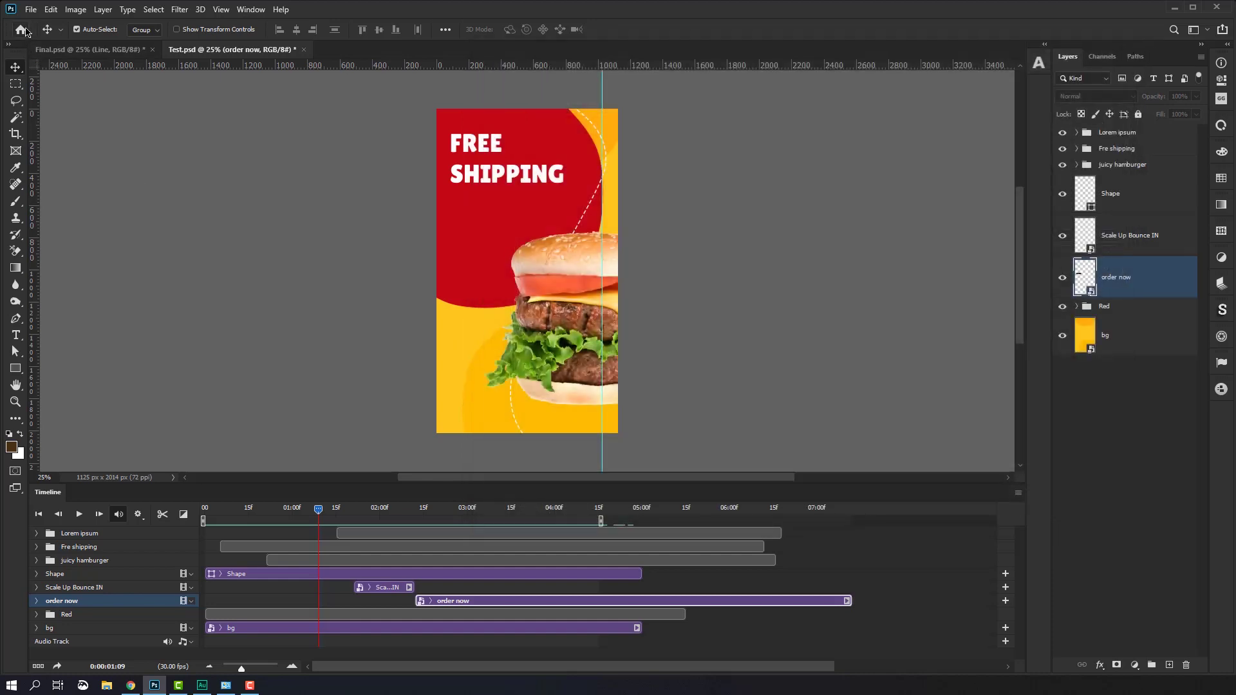
Step: Reopen Save for Web and choose the GIF 128 Dithered preset
{"action": "left_click", "coordinate": [30, 9]}
{"action": "mouse_move", "coordinate": [96, 197]}
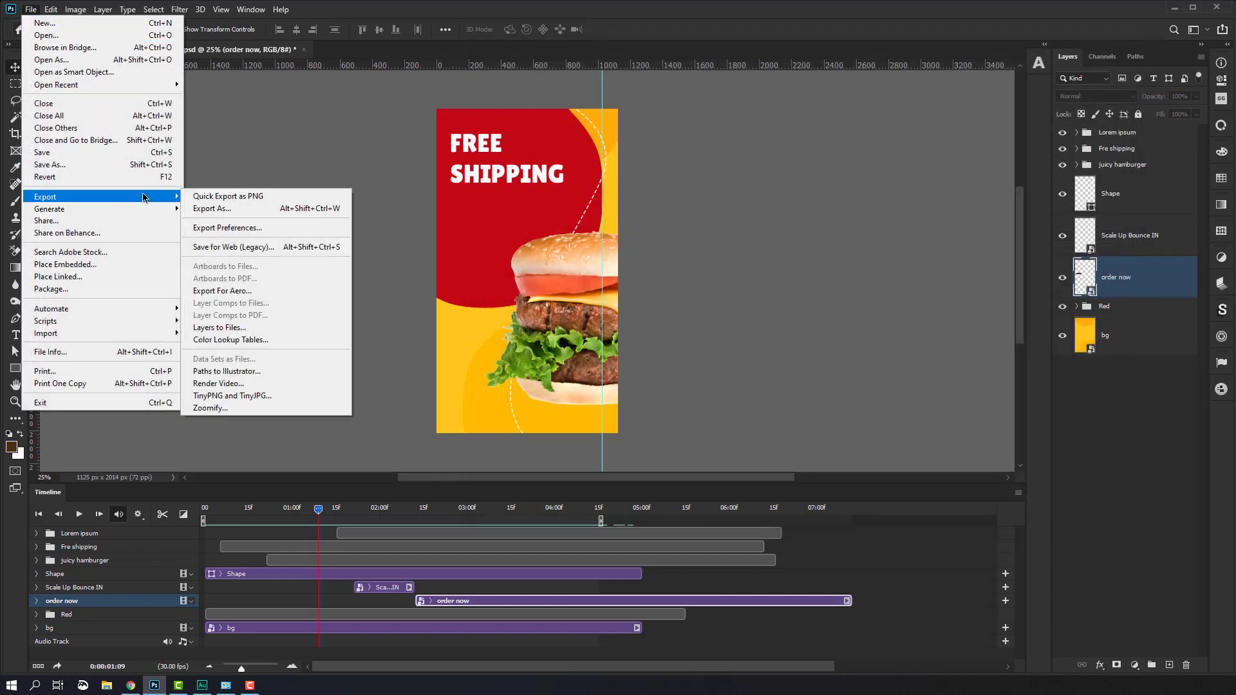
{"action": "left_click", "coordinate": [247, 251]}
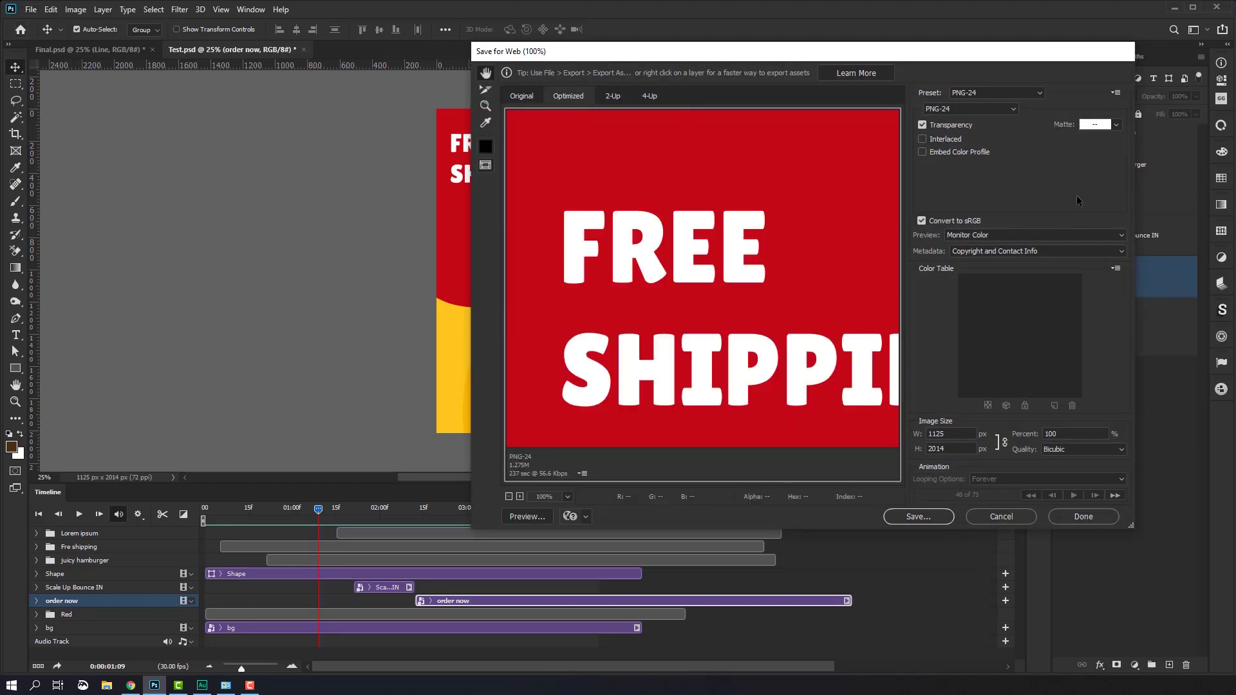
{"action": "left_click", "coordinate": [978, 97]}
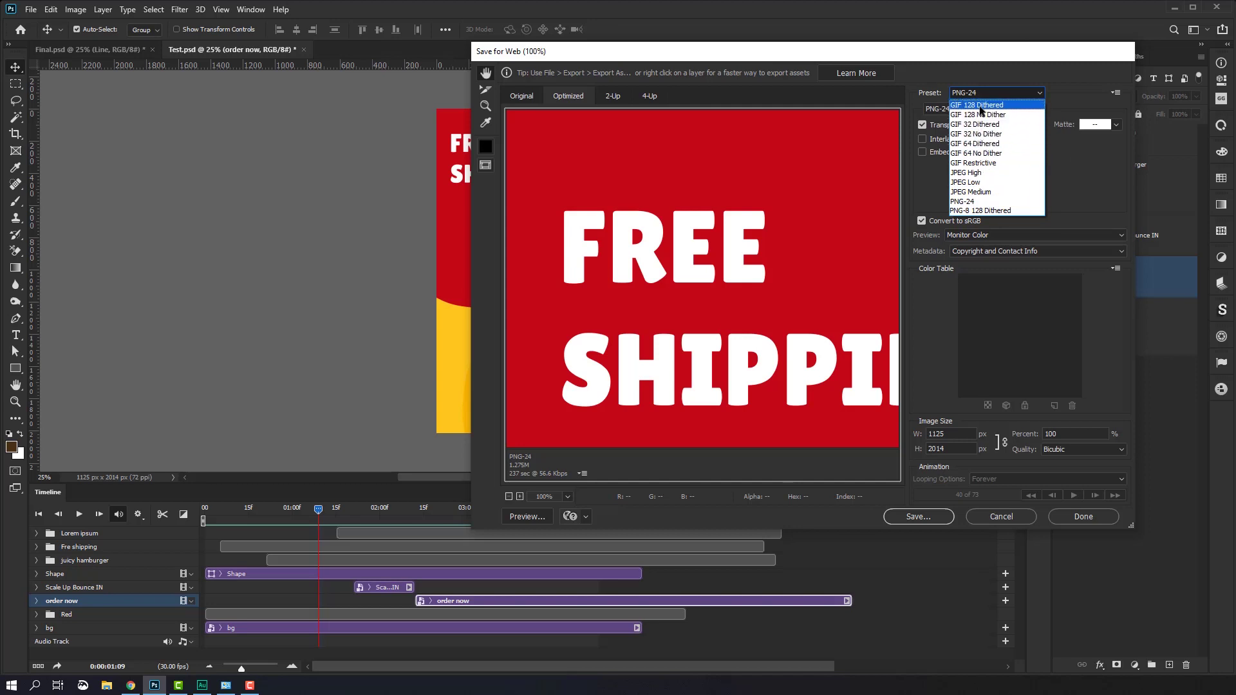
{"action": "left_click", "coordinate": [979, 105]}
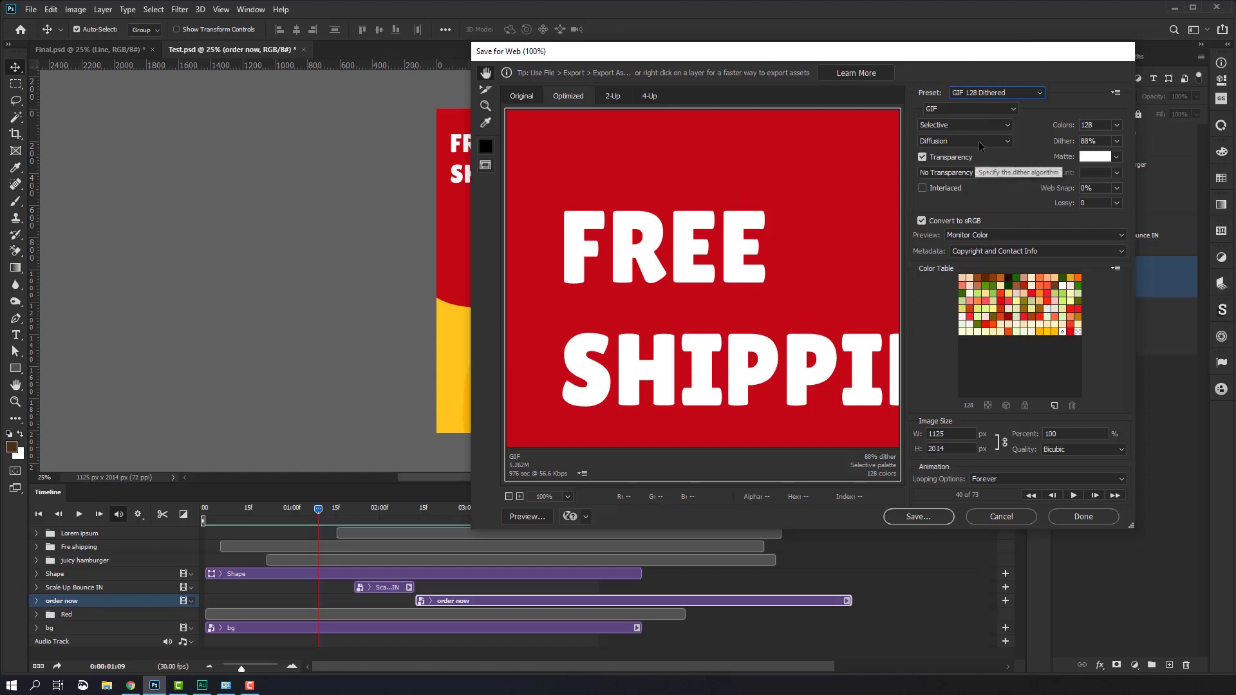
Step: Zoom the preview out, set looping to Forever, play the animation, and close Save for Web
{"action": "left_click", "coordinate": [665, 264], "text": "alt"}
{"action": "left_click", "coordinate": [665, 264], "text": "alt"}
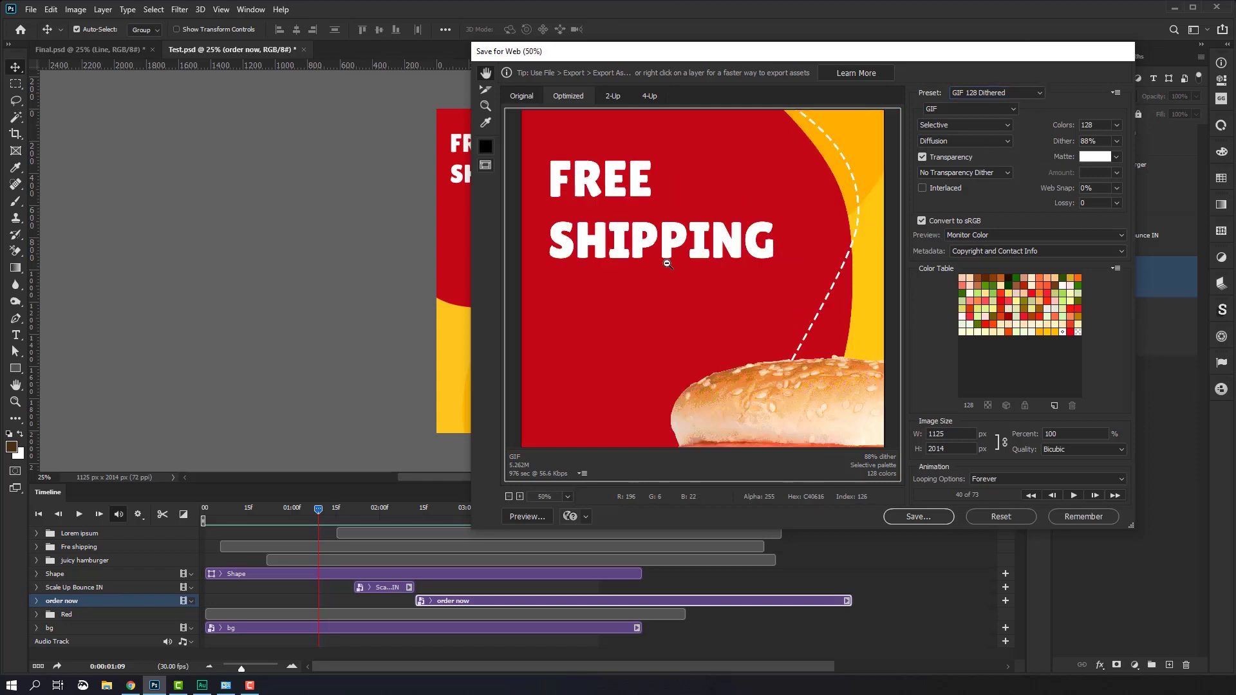
{"action": "left_click", "coordinate": [664, 264], "text": "alt"}
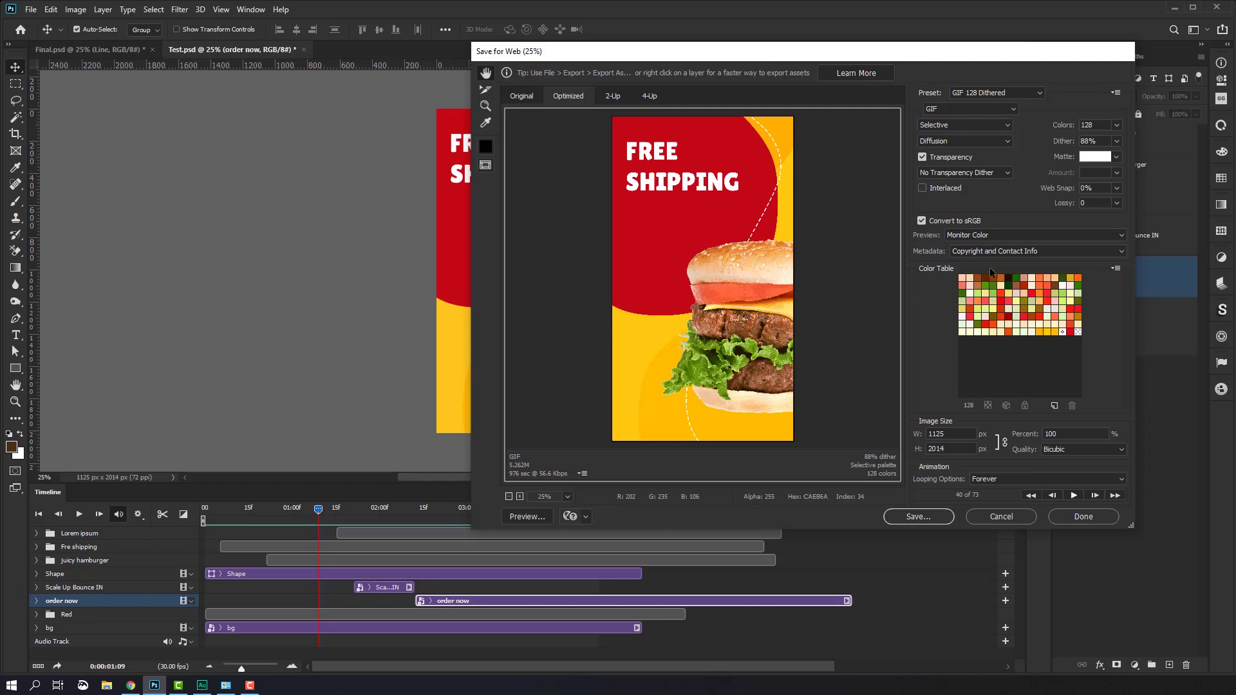
{"action": "left_click", "coordinate": [1017, 479]}
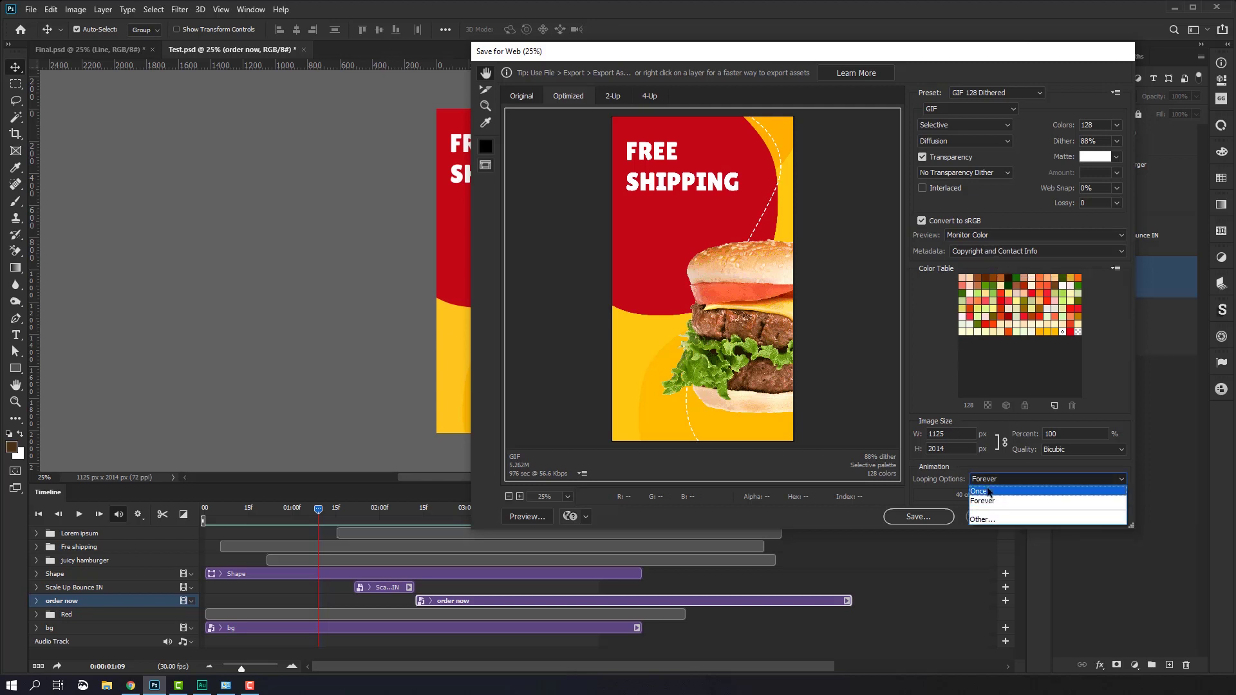
{"action": "left_click", "coordinate": [982, 503]}
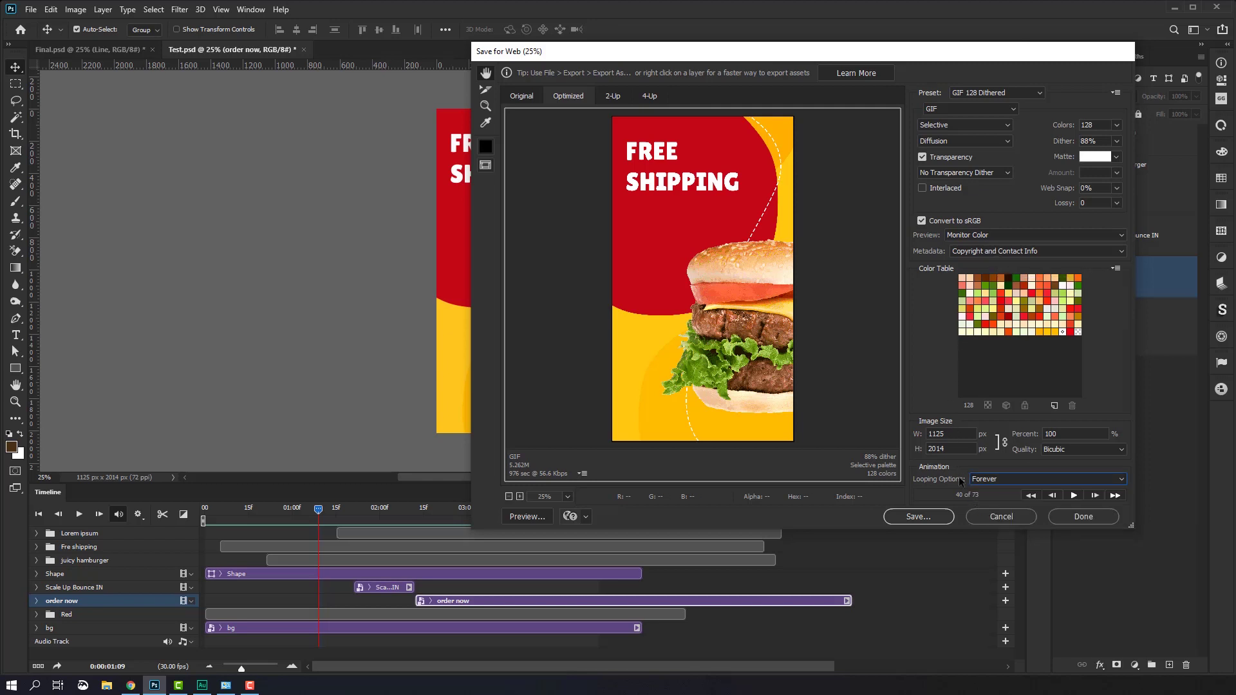
{"action": "left_click", "coordinate": [1071, 496]}
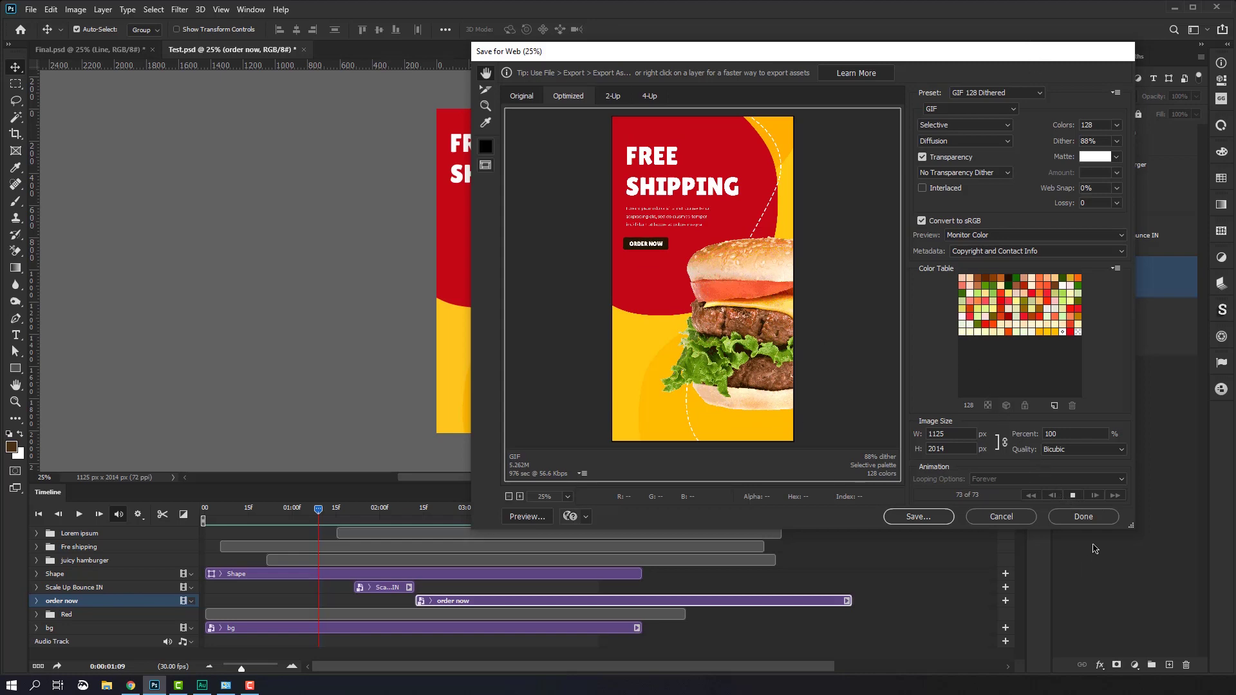
{"action": "left_click", "coordinate": [990, 517]}
Step: Open Render Video settings with H.264 format and the High Quality preset
{"action": "left_click", "coordinate": [30, 9]}
{"action": "mouse_move", "coordinate": [45, 196]}
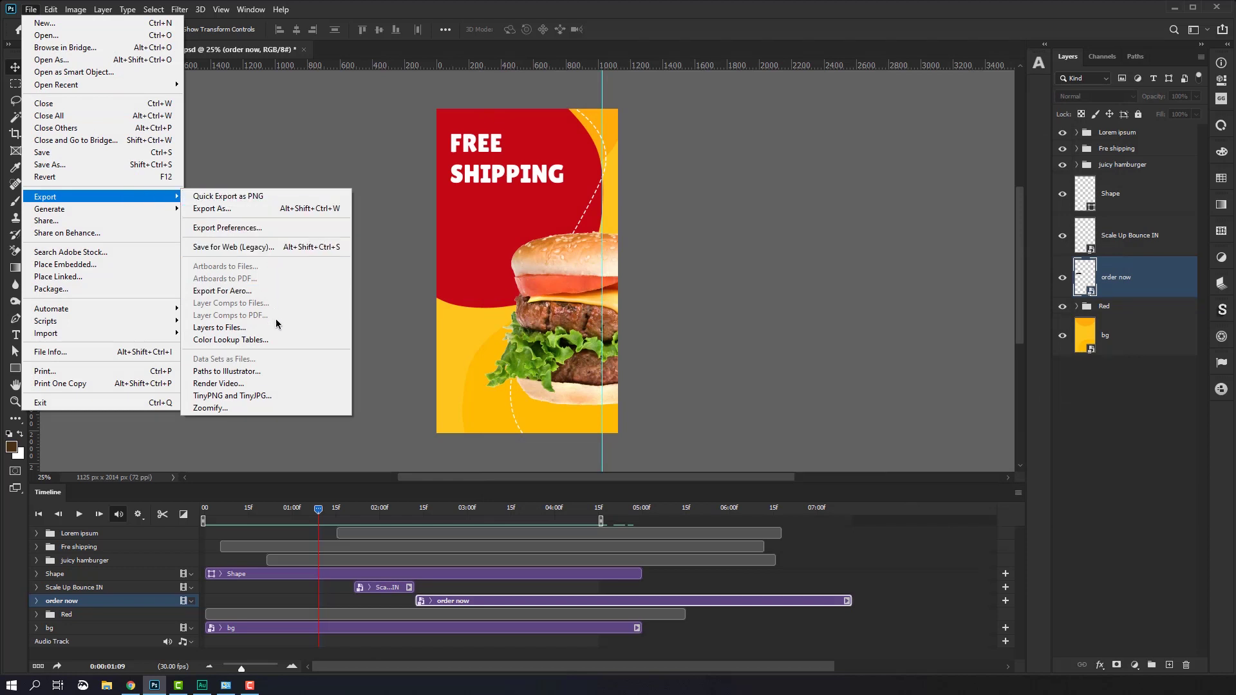
{"action": "left_click", "coordinate": [230, 389]}
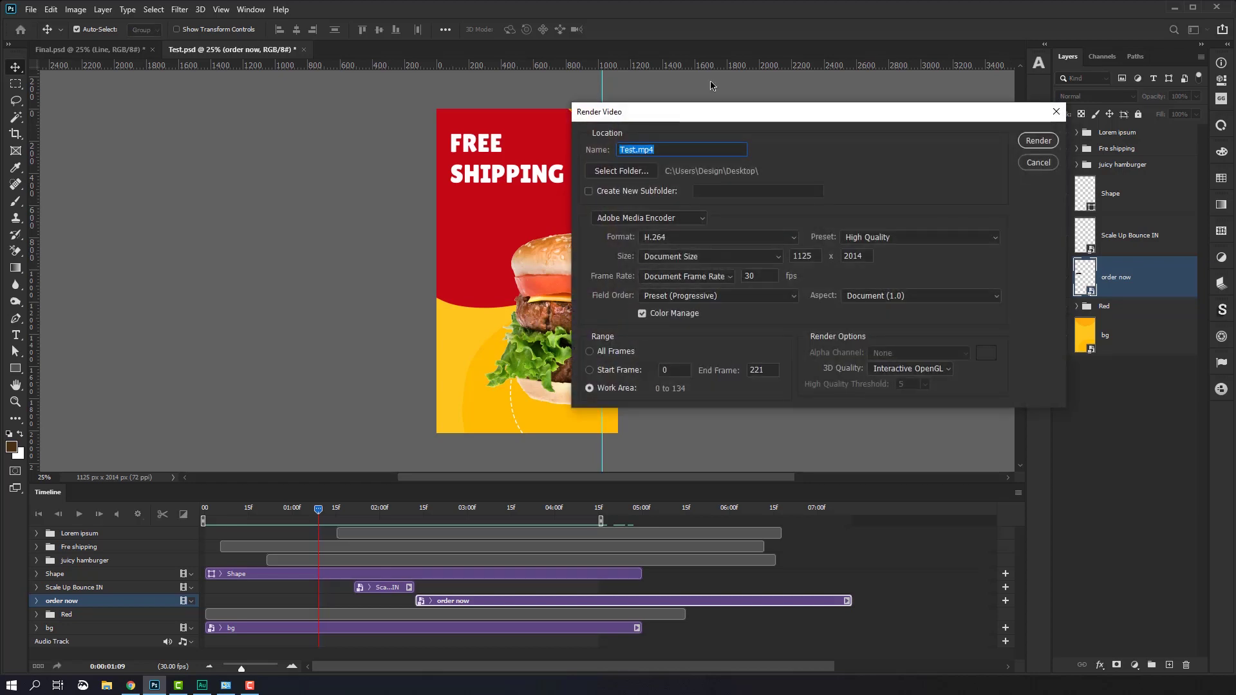
{"action": "left_click_drag", "start_coordinate": [691, 112], "coordinate": [533, 131]}
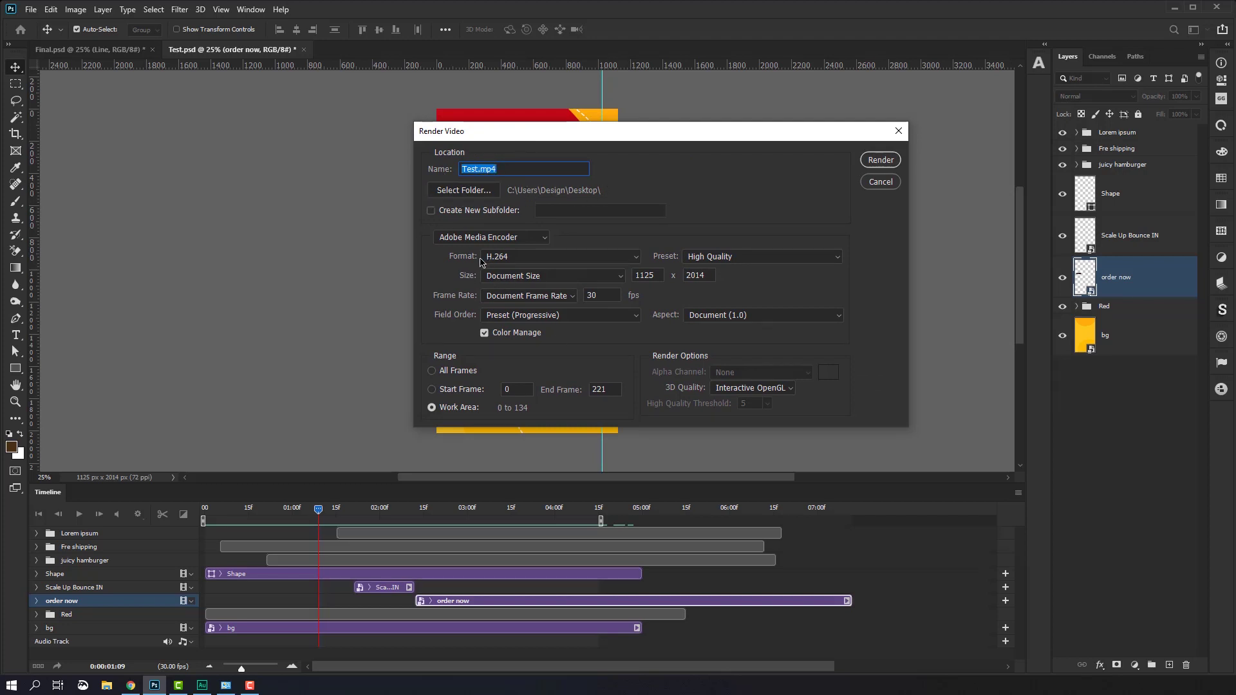
{"action": "left_click", "coordinate": [637, 257]}
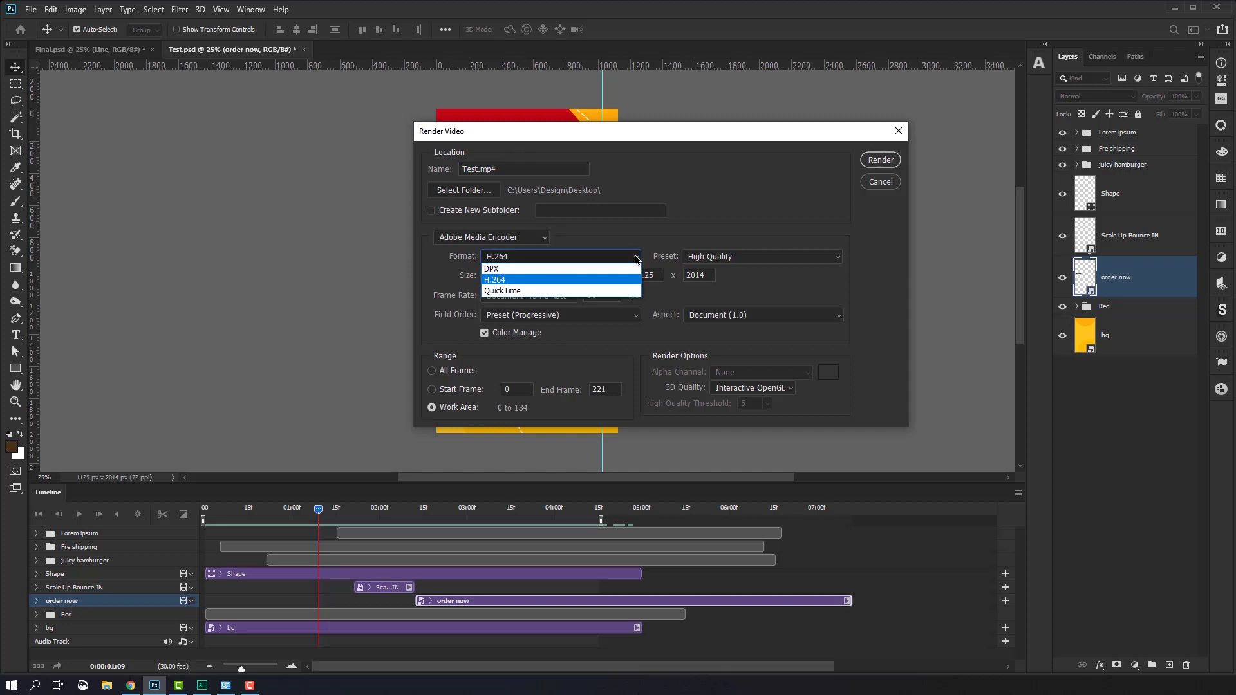
{"action": "left_click", "coordinate": [681, 235]}
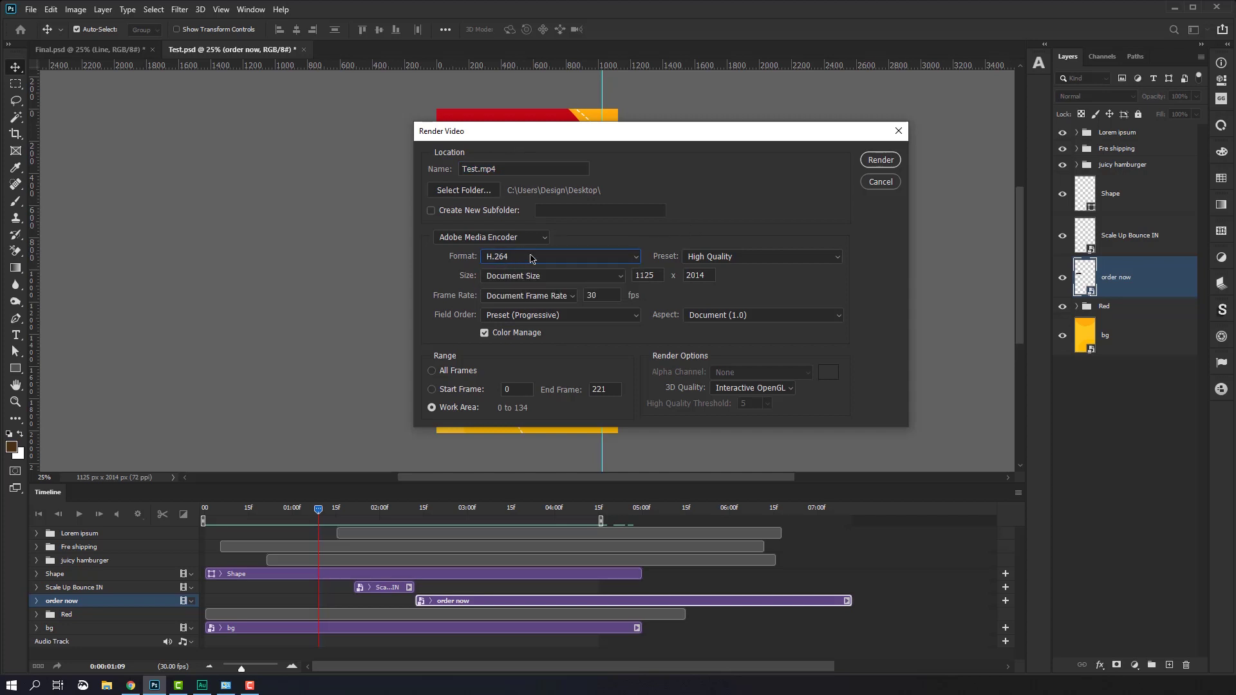
{"action": "left_click", "coordinate": [735, 258]}
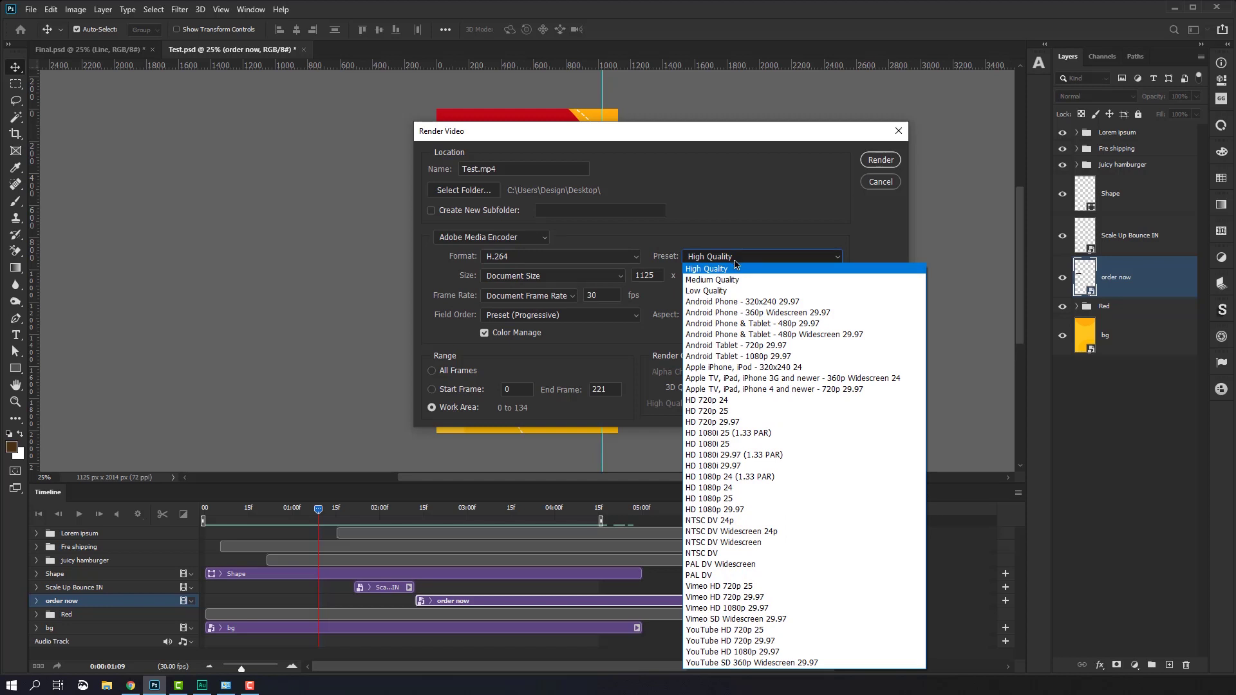
{"action": "left_click", "coordinate": [757, 229]}
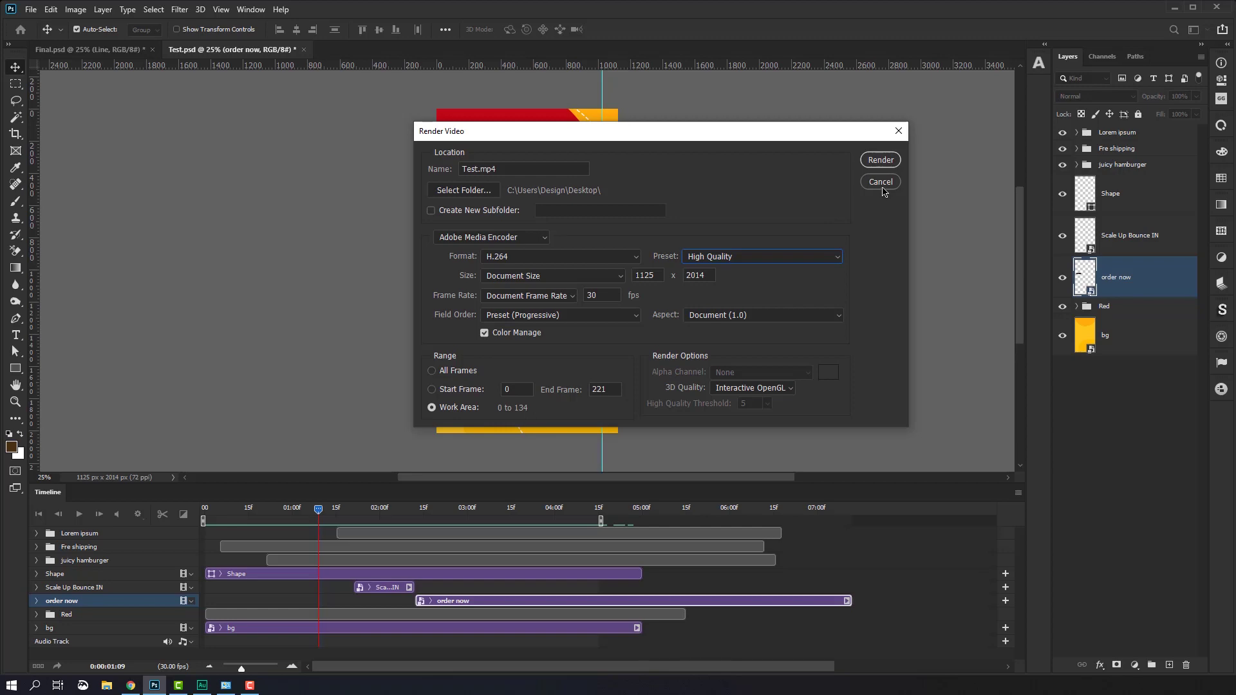
Step: Set the Desktop as output folder and render the Test.mp4 video
{"action": "left_click", "coordinate": [468, 190]}
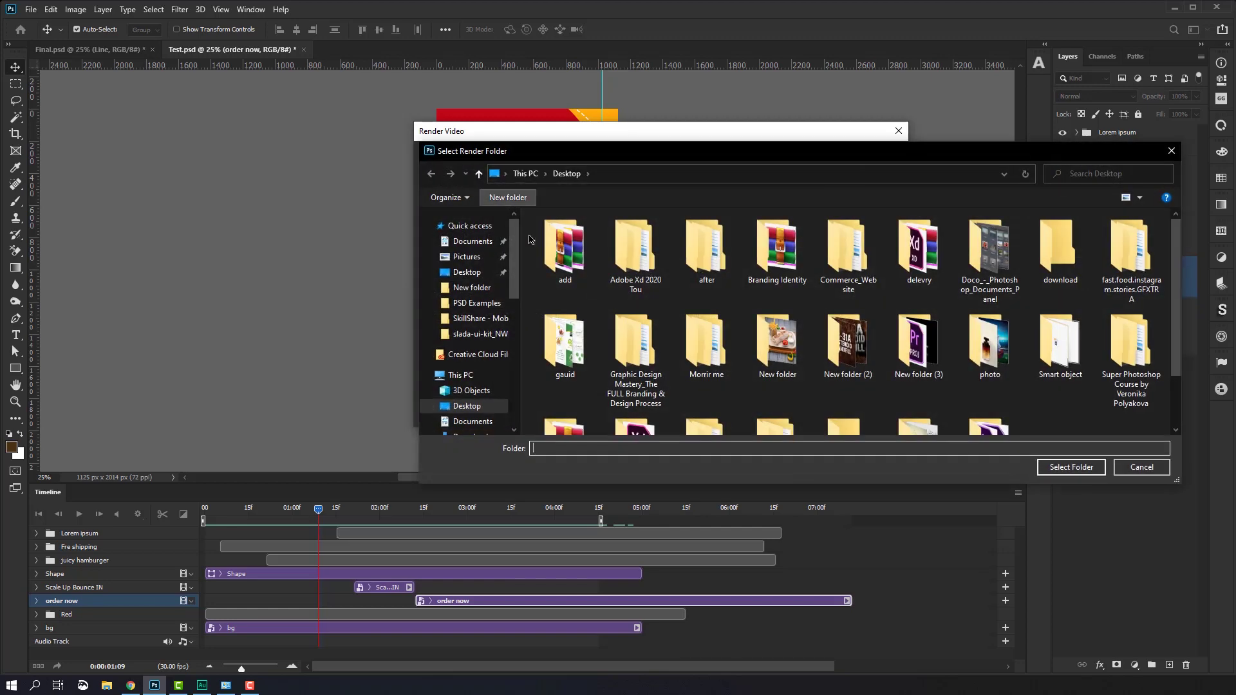
{"action": "left_click", "coordinate": [465, 274]}
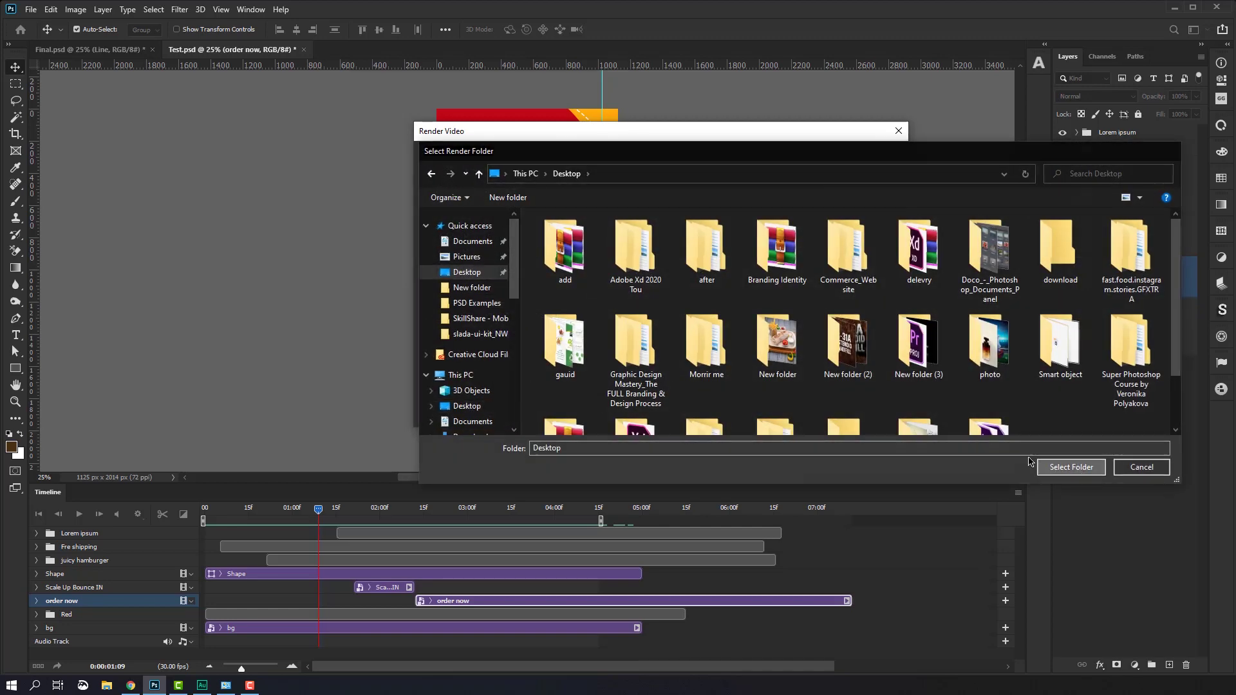
{"action": "left_click", "coordinate": [1071, 467]}
{"action": "left_click", "coordinate": [881, 159]}
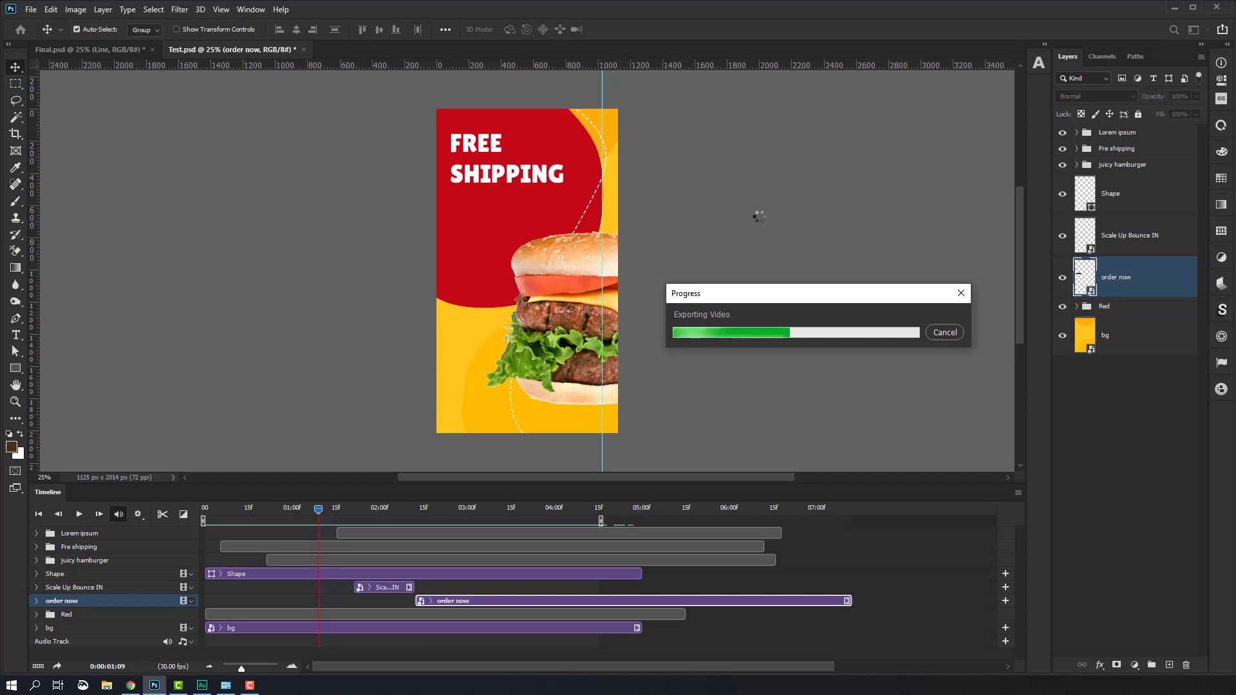
{"action": "left_click", "coordinate": [1174, 8]}
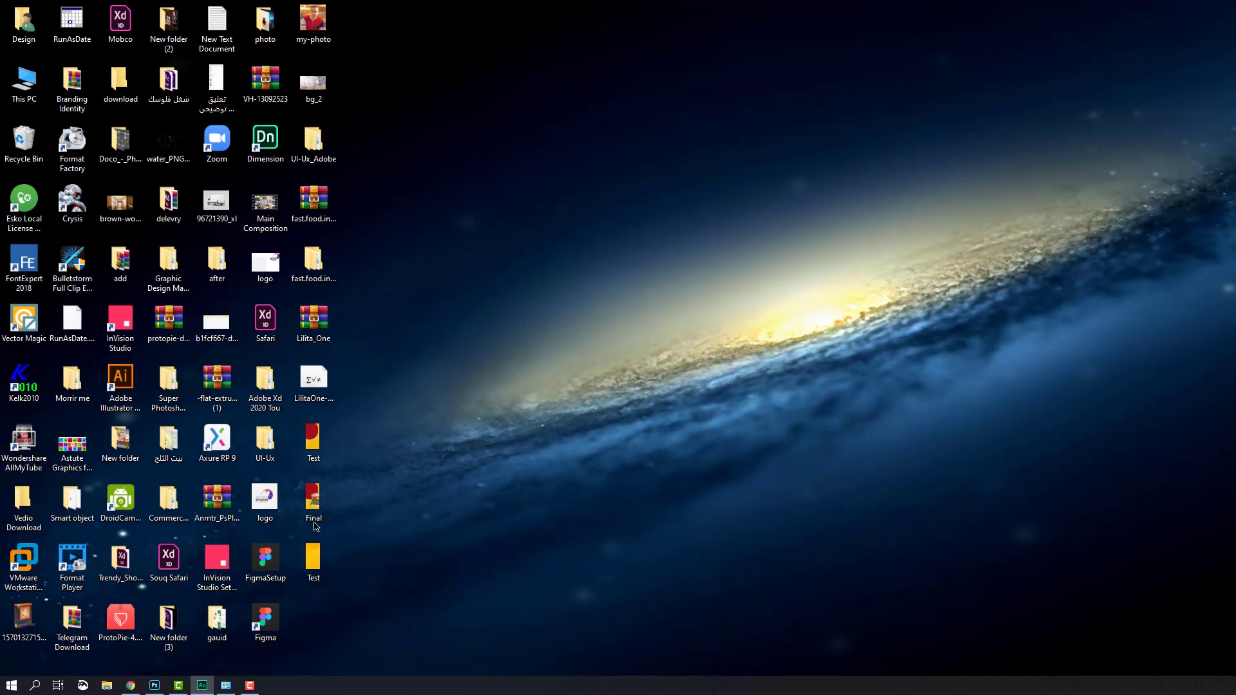
{"action": "double_click", "coordinate": [315, 557]}
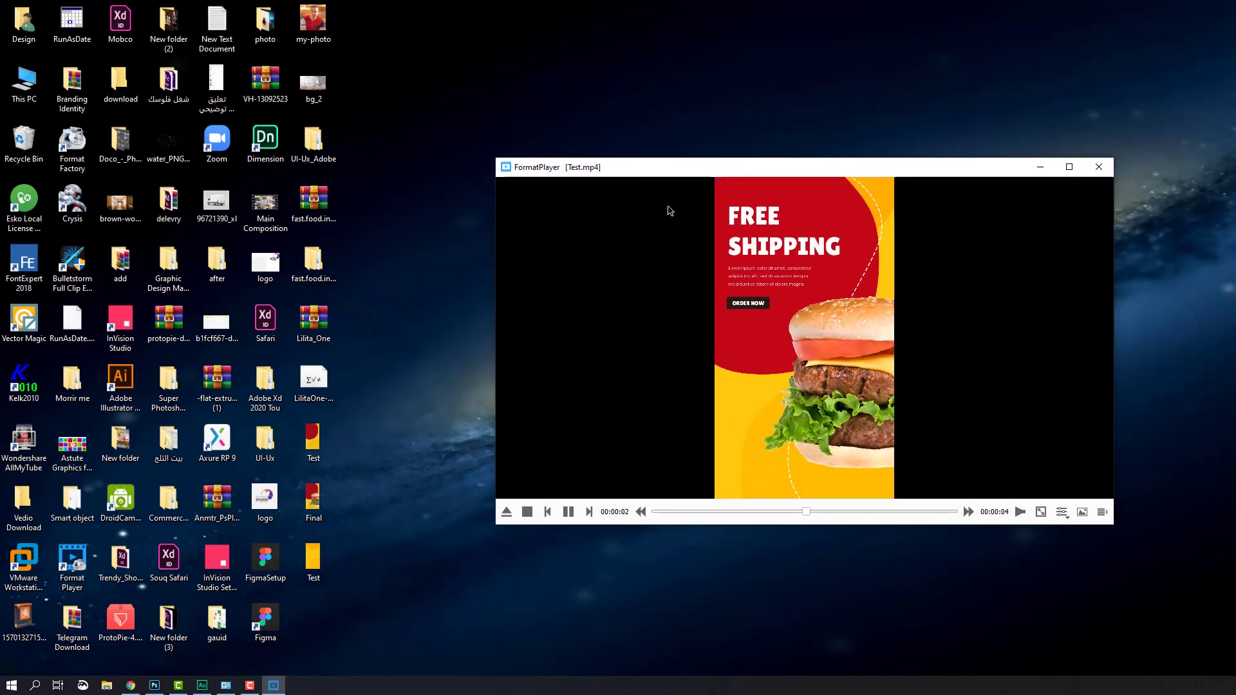
{"action": "left_click", "coordinate": [1098, 167]}
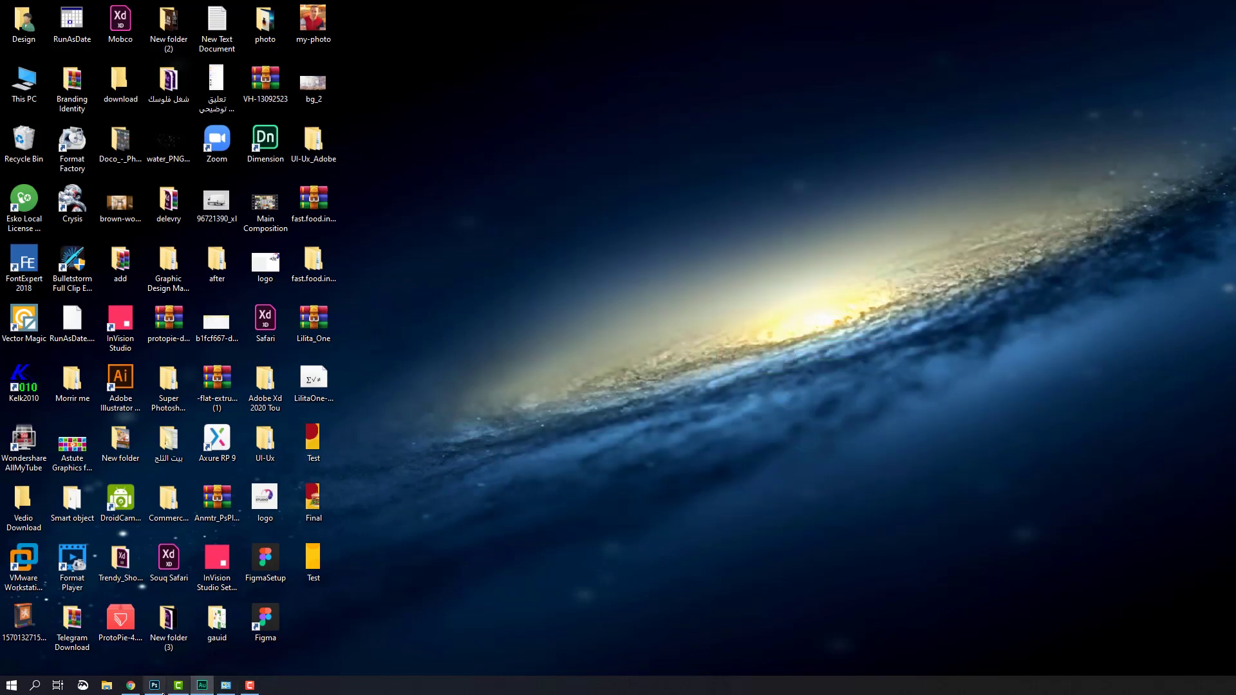
{"action": "left_click", "coordinate": [155, 688]}
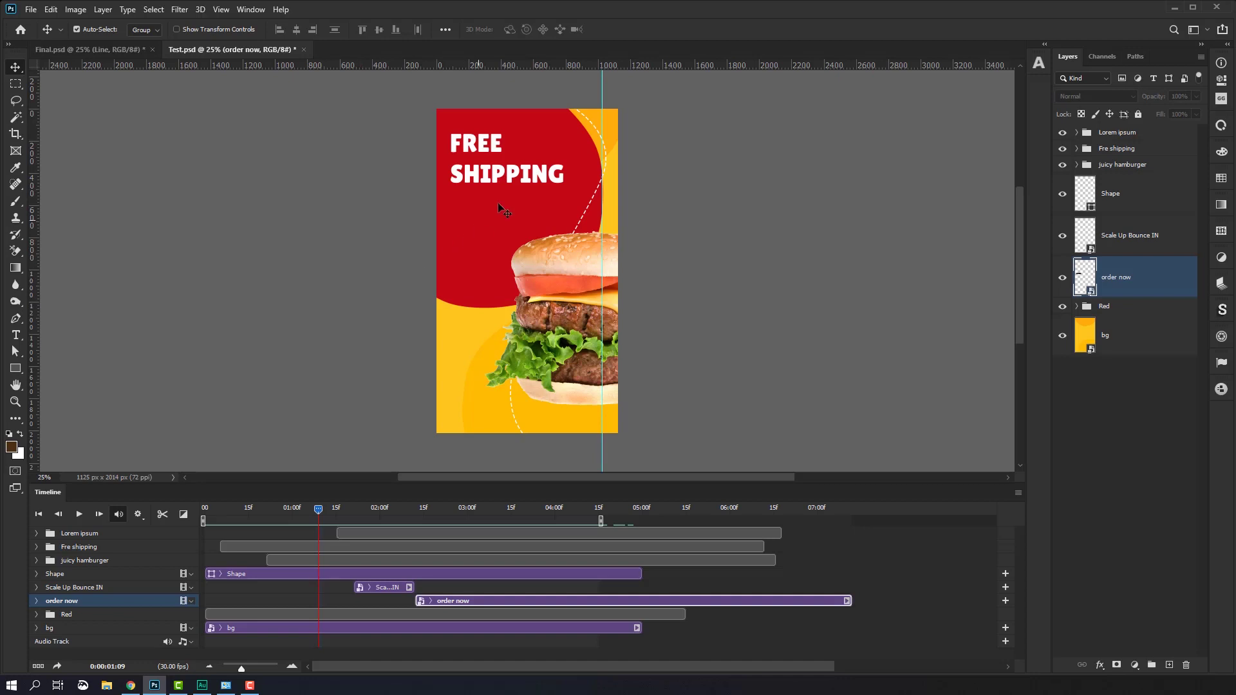
Step: Hide all layers except the background and the Fre shipping text
{"action": "left_click", "coordinate": [521, 176]}
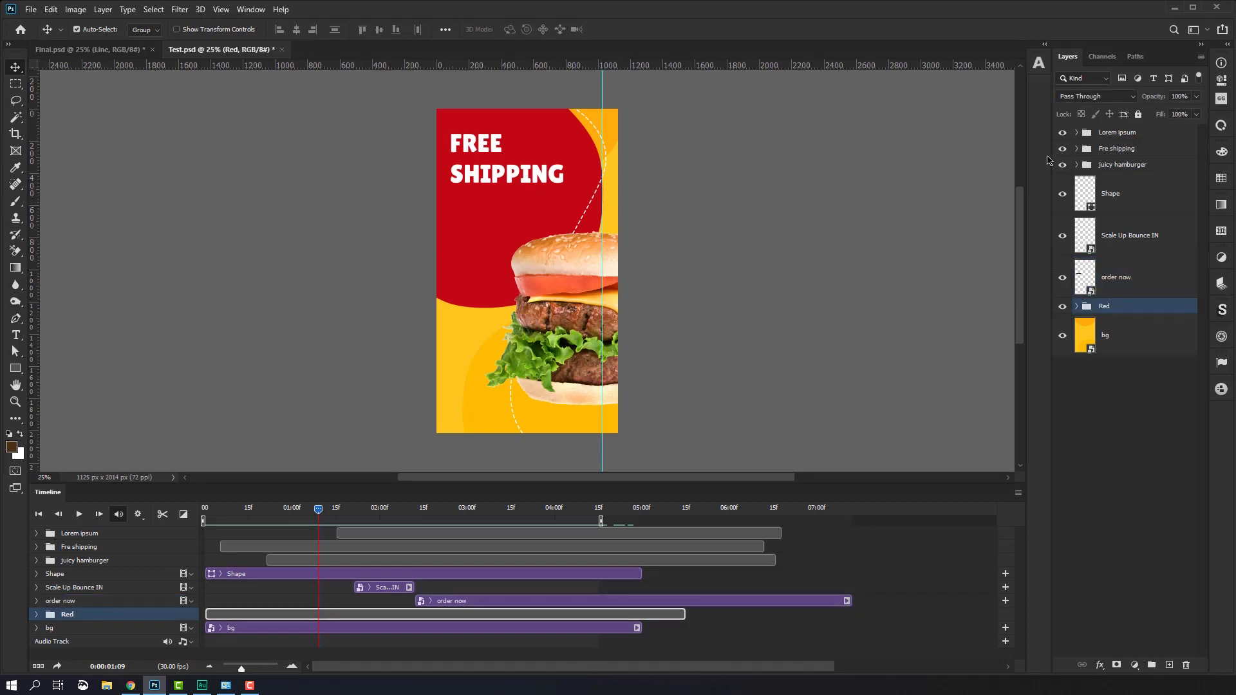
{"action": "left_click_drag", "start_coordinate": [1062, 132], "coordinate": [1062, 165]}
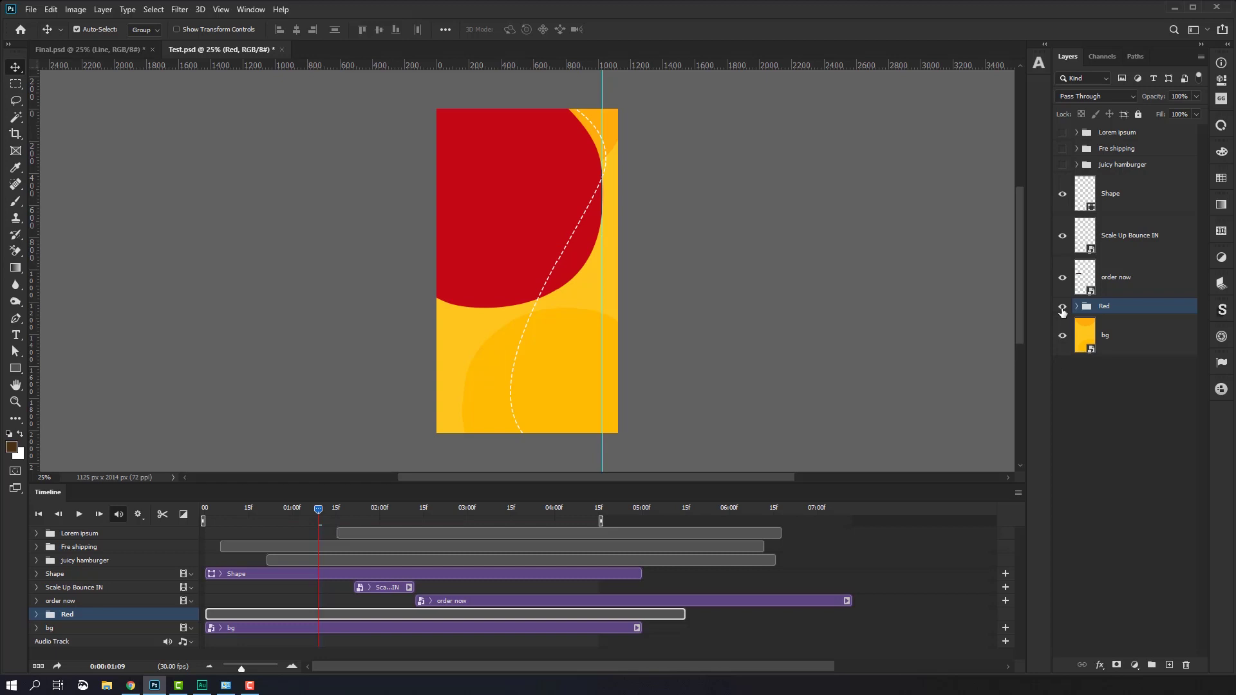
{"action": "left_click", "coordinate": [1063, 307]}
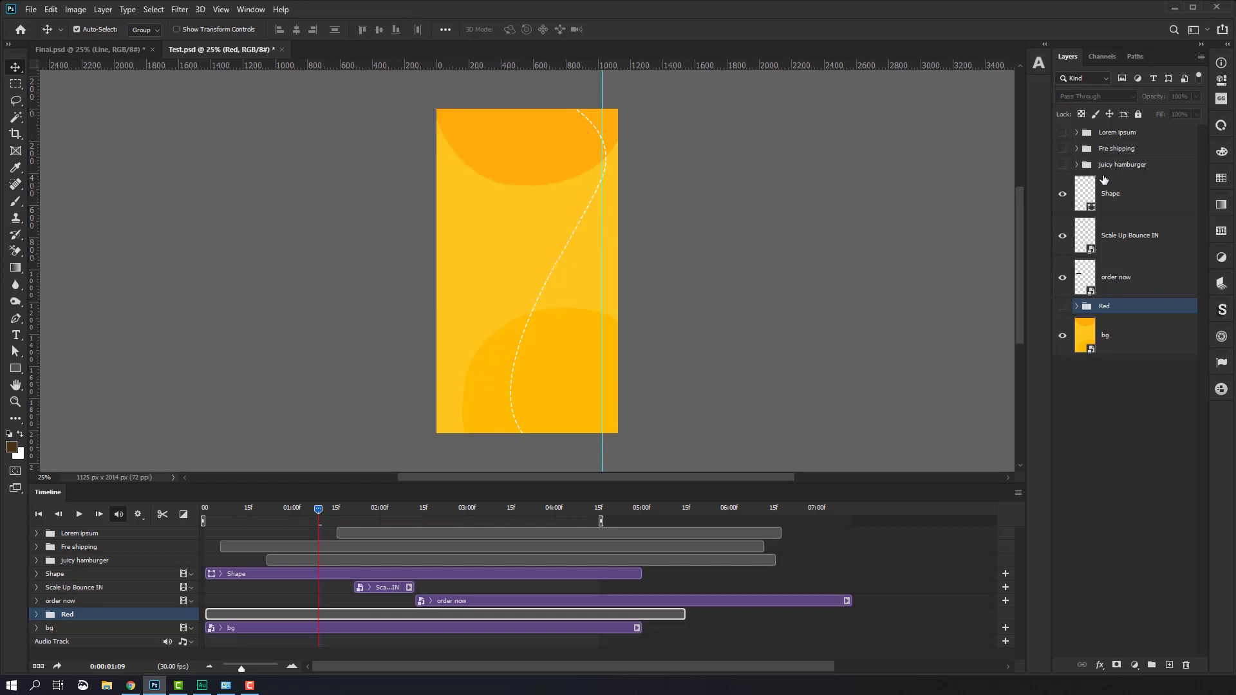
{"action": "left_click", "coordinate": [1061, 150]}
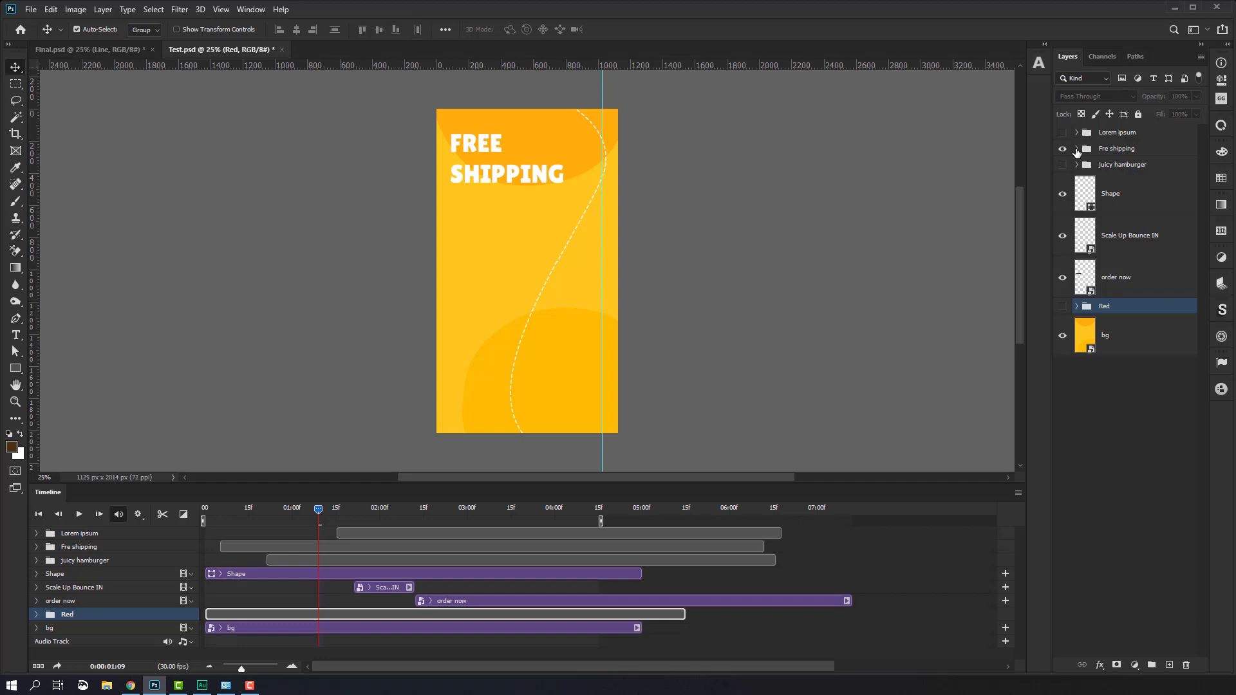
{"action": "left_click", "coordinate": [1063, 194]}
{"action": "left_click", "coordinate": [1061, 237]}
Step: Move the Jump IN and FREE Shipping layers out of the Fre shipping group
{"action": "left_click", "coordinate": [1077, 151]}
{"action": "left_click", "coordinate": [1140, 193]}
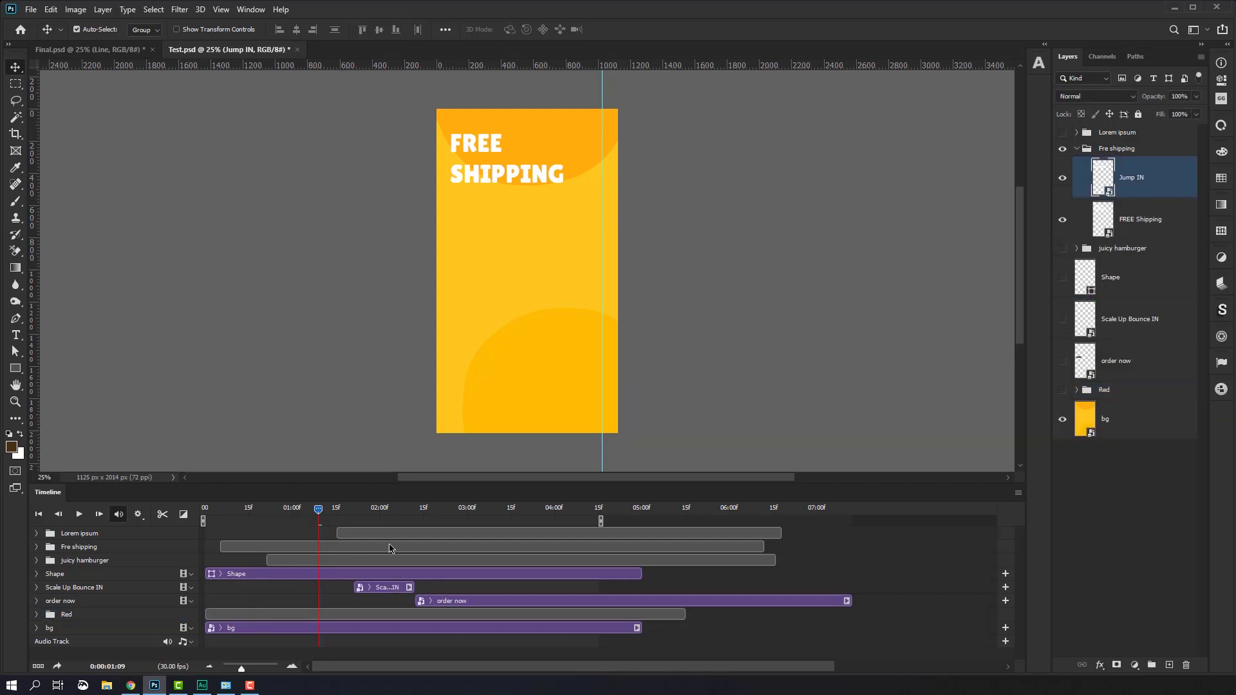
{"action": "left_click", "coordinate": [1141, 219], "text": "shift"}
{"action": "left_click_drag", "start_coordinate": [1142, 219], "coordinate": [1123, 141]}
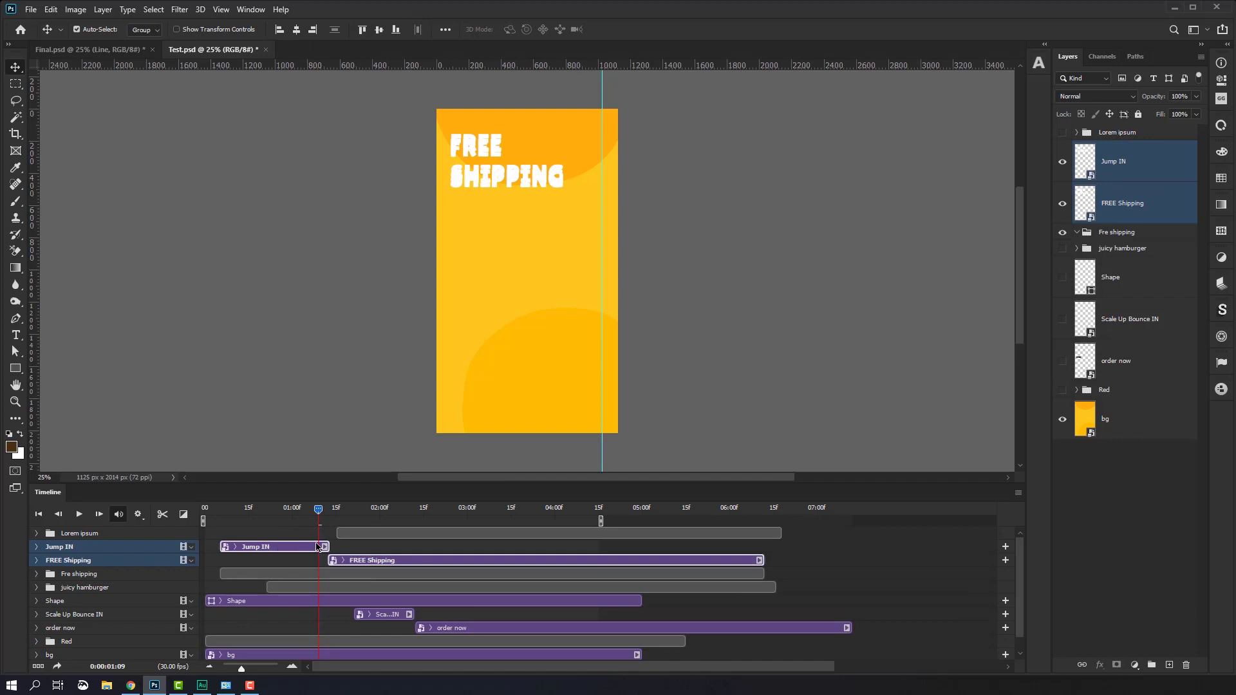
Step: Hide FREE Shipping and shift both clips so Jump IN starts at 0:00
{"action": "left_click", "coordinate": [317, 546]}
{"action": "left_click", "coordinate": [1062, 203]}
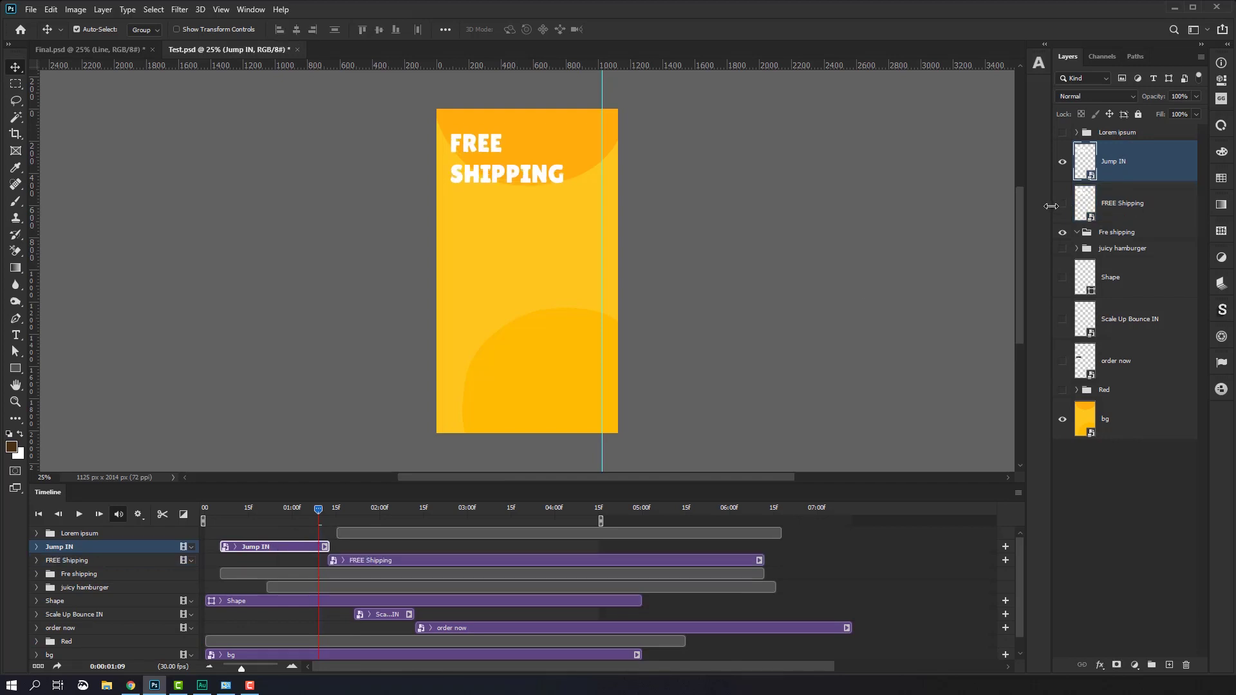
{"action": "left_click_drag", "start_coordinate": [318, 518], "coordinate": [204, 515]}
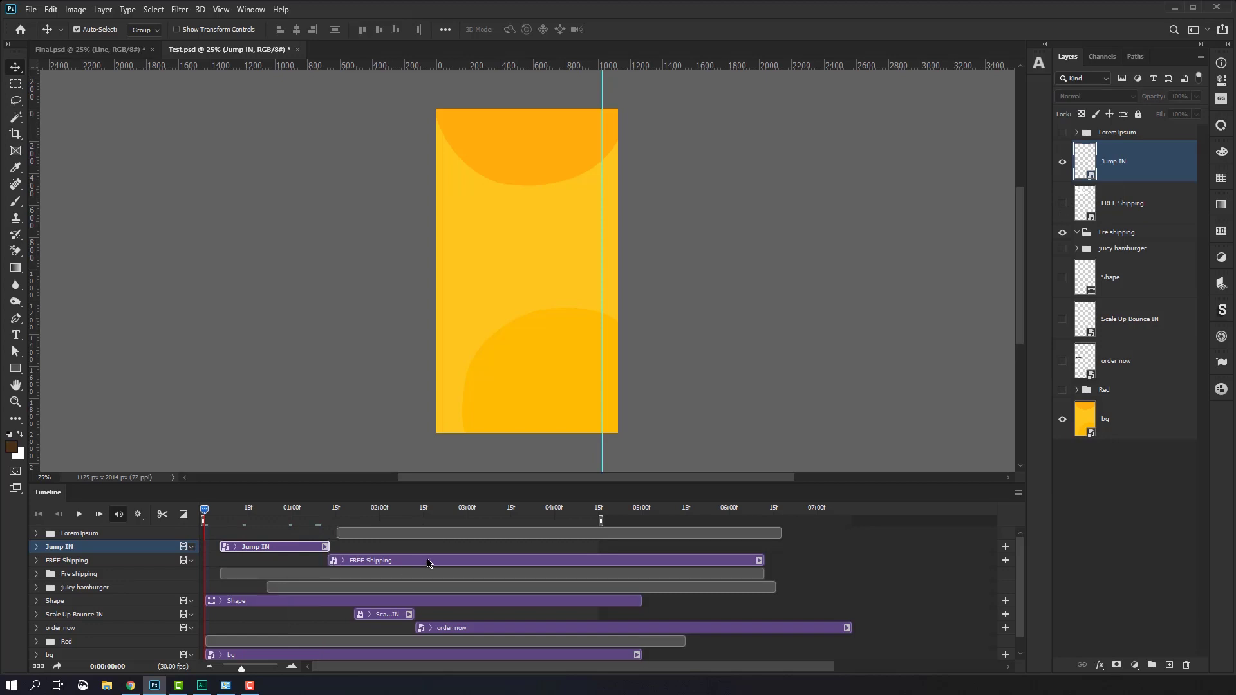
{"action": "left_click", "coordinate": [400, 564], "text": "shift"}
{"action": "mouse_move", "coordinate": [276, 551]}
{"action": "left_mouse_down"}
{"action": "mouse_move", "coordinate": [242, 546]}
{"action": "mouse_move", "coordinate": [298, 510]}
{"action": "left_mouse_up"}
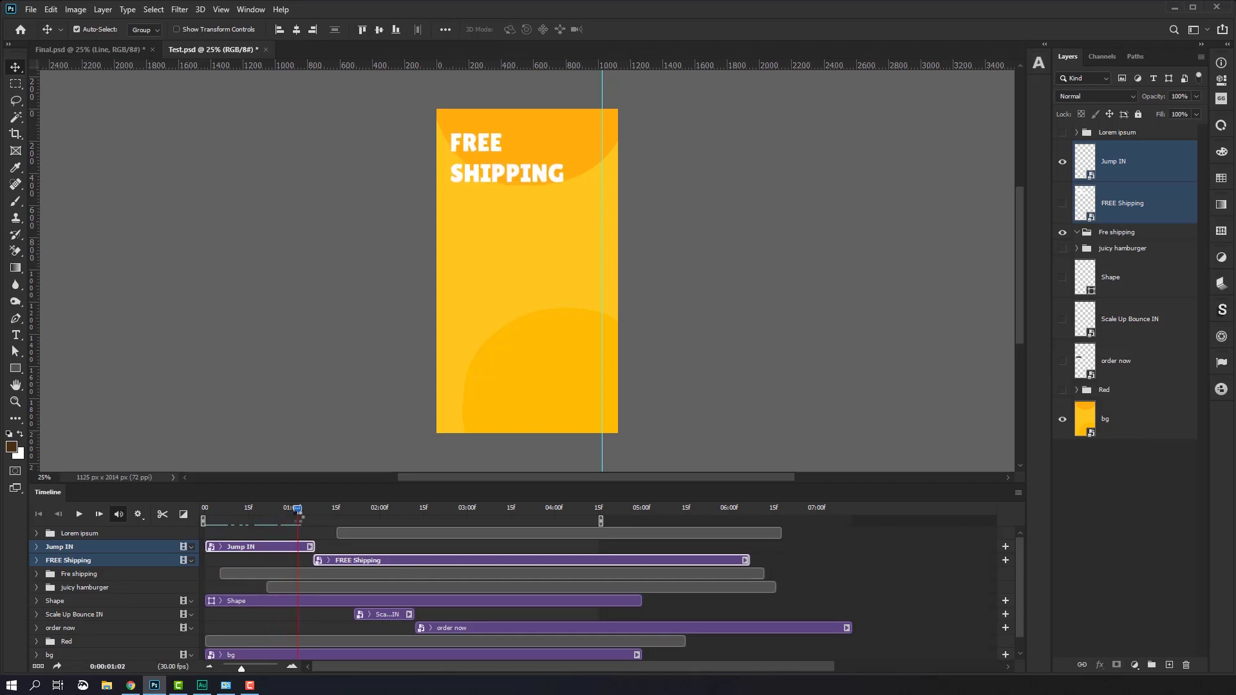
Step: Duplicate the visible FREE Shipping layer as 'FREE Shipping copy' and open the Animator presets
{"action": "left_click", "coordinate": [1143, 216]}
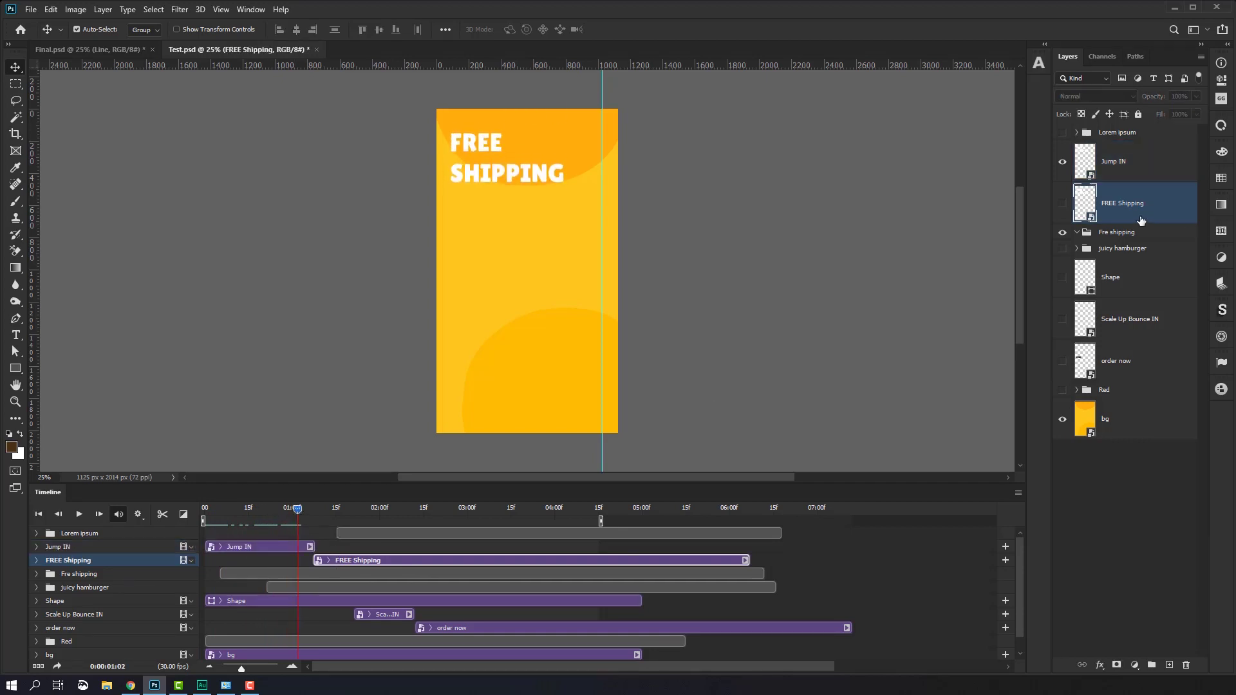
{"action": "left_click", "coordinate": [1068, 204]}
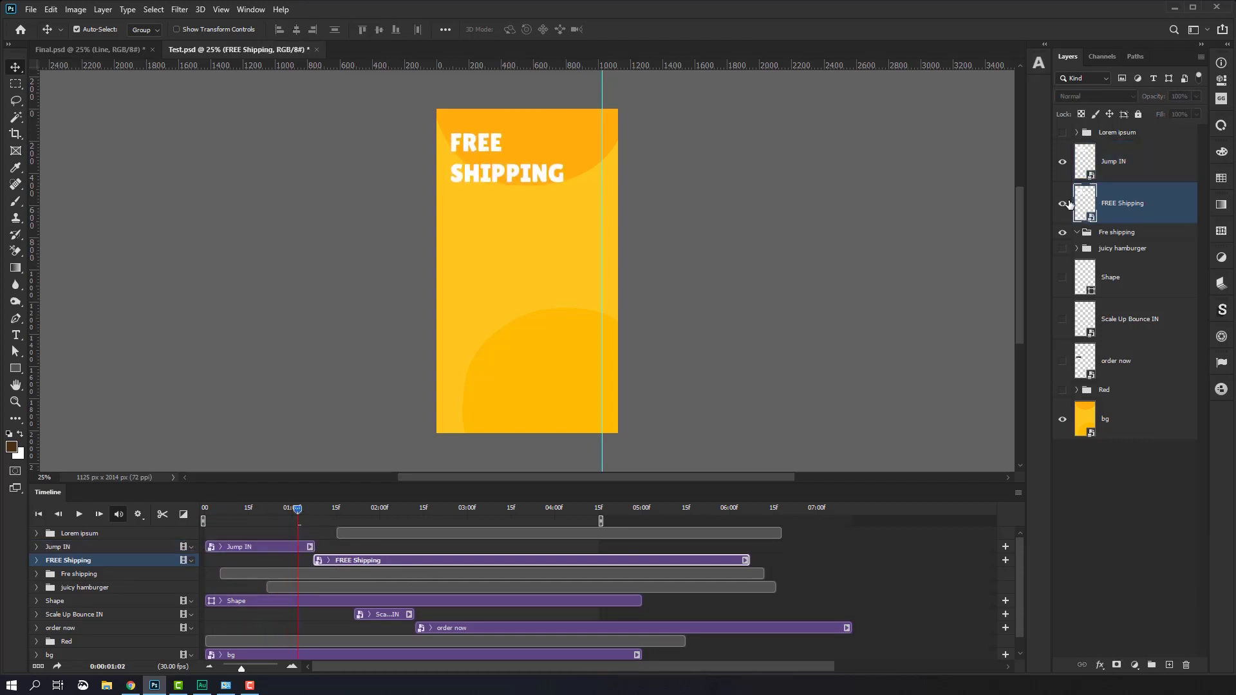
{"action": "right_click", "coordinate": [1153, 206]}
{"action": "left_click", "coordinate": [1184, 155]}
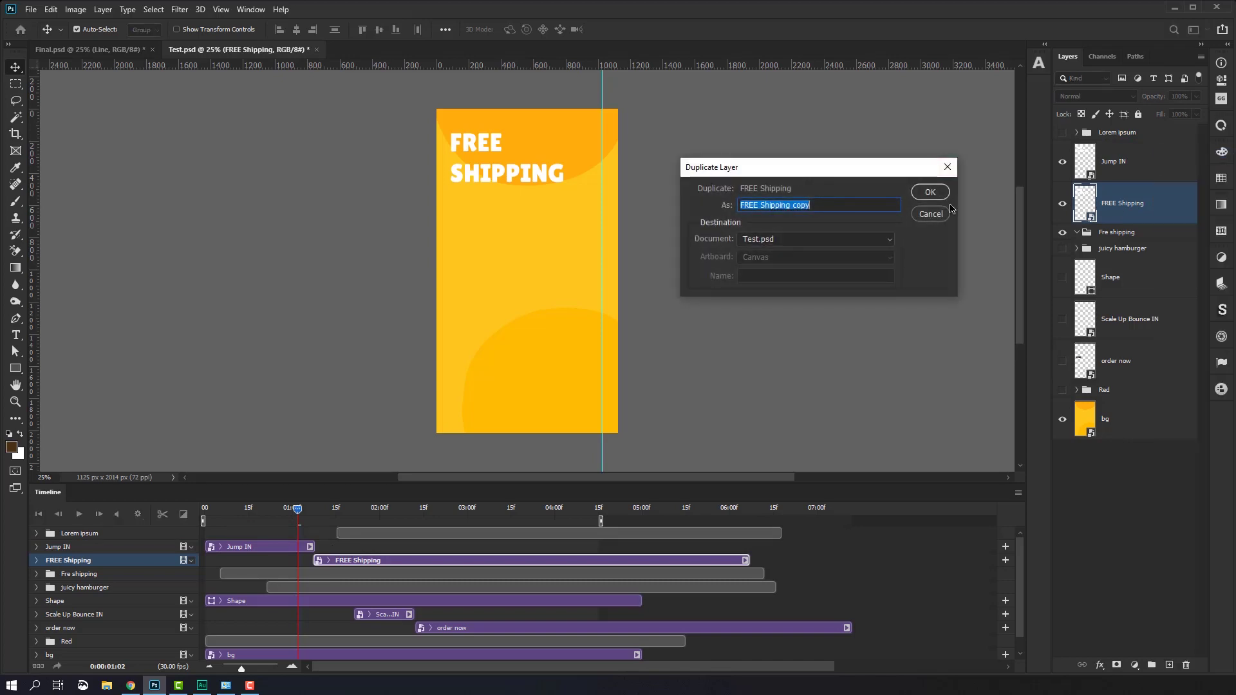
{"action": "left_click", "coordinate": [930, 191]}
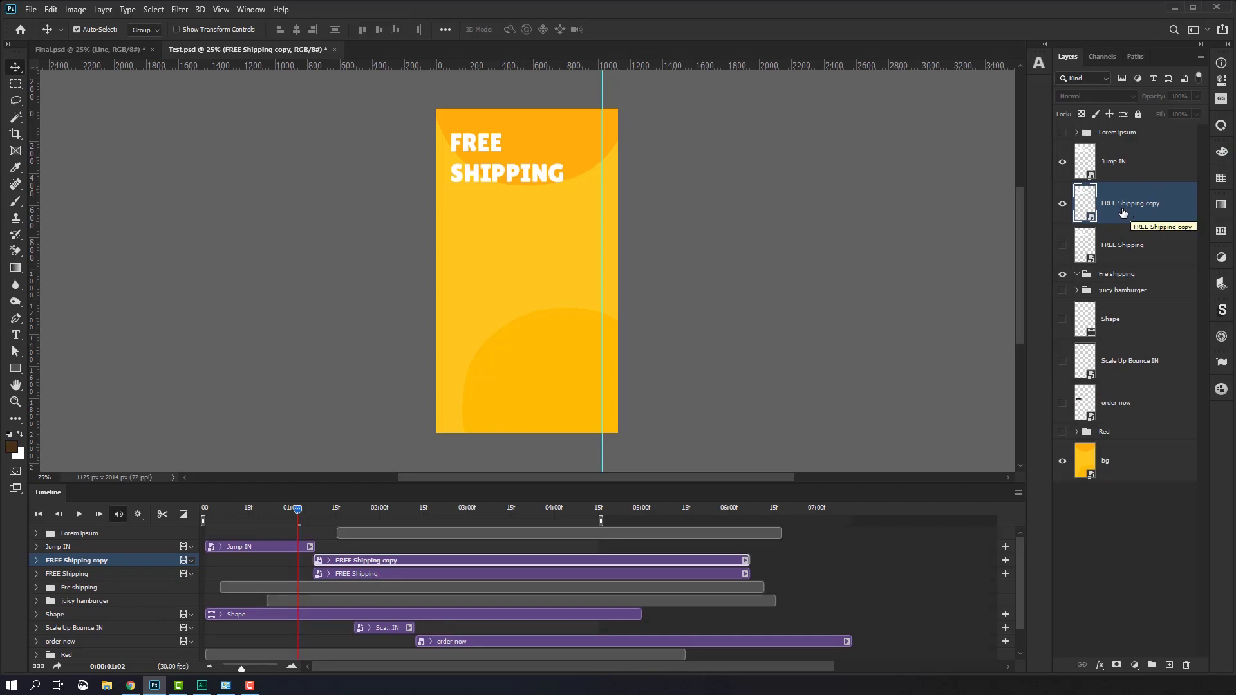
{"action": "left_click", "coordinate": [1046, 65]}
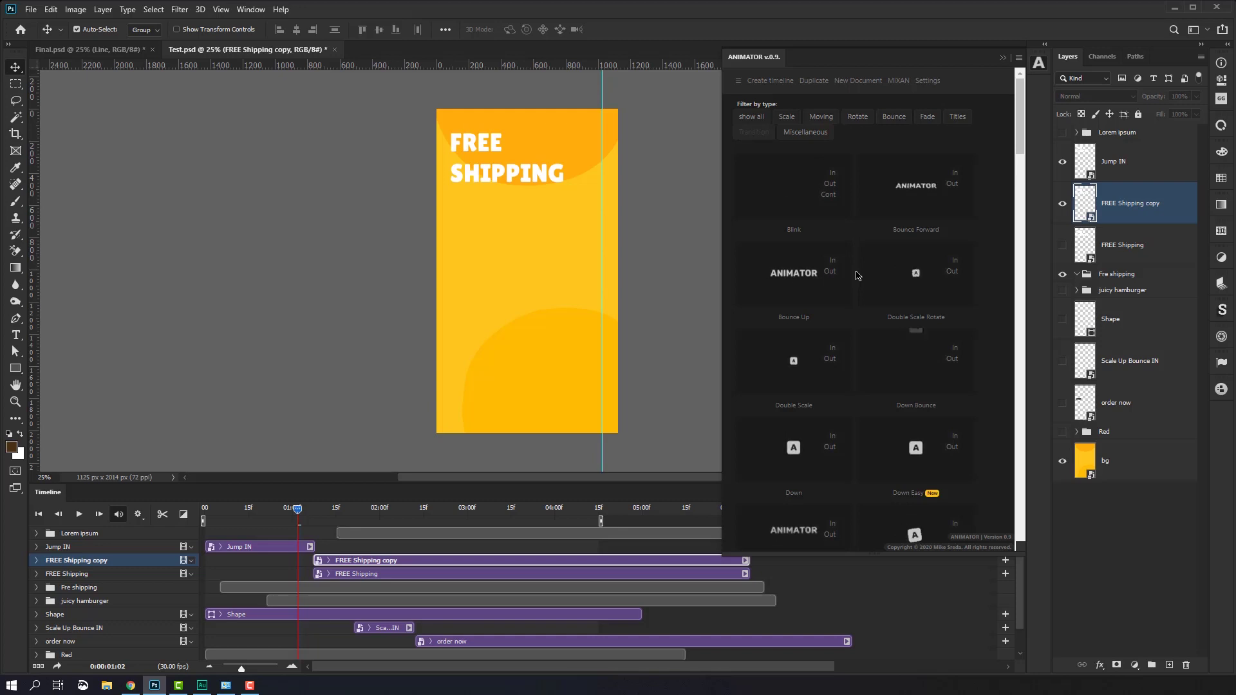
{"action": "scroll", "coordinate": [859, 276], "scroll_direction": "down", "scroll_amount": 1}
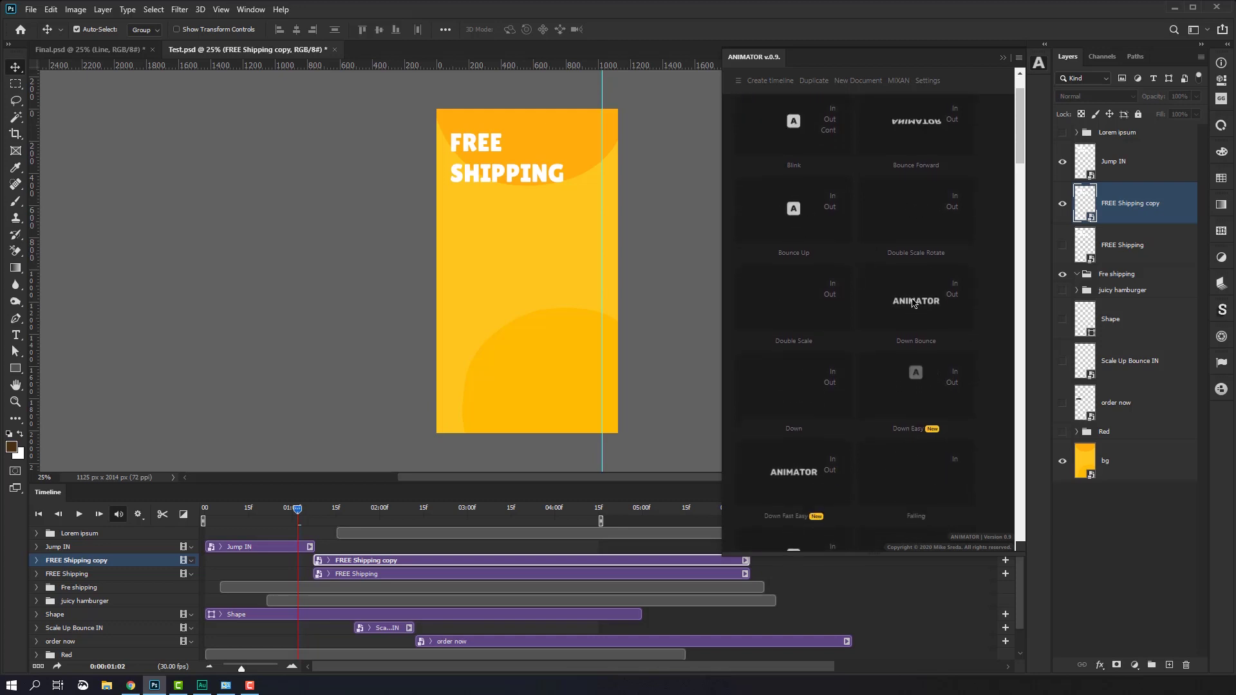
{"action": "scroll", "coordinate": [821, 99], "scroll_direction": "up", "scroll_amount": 1}
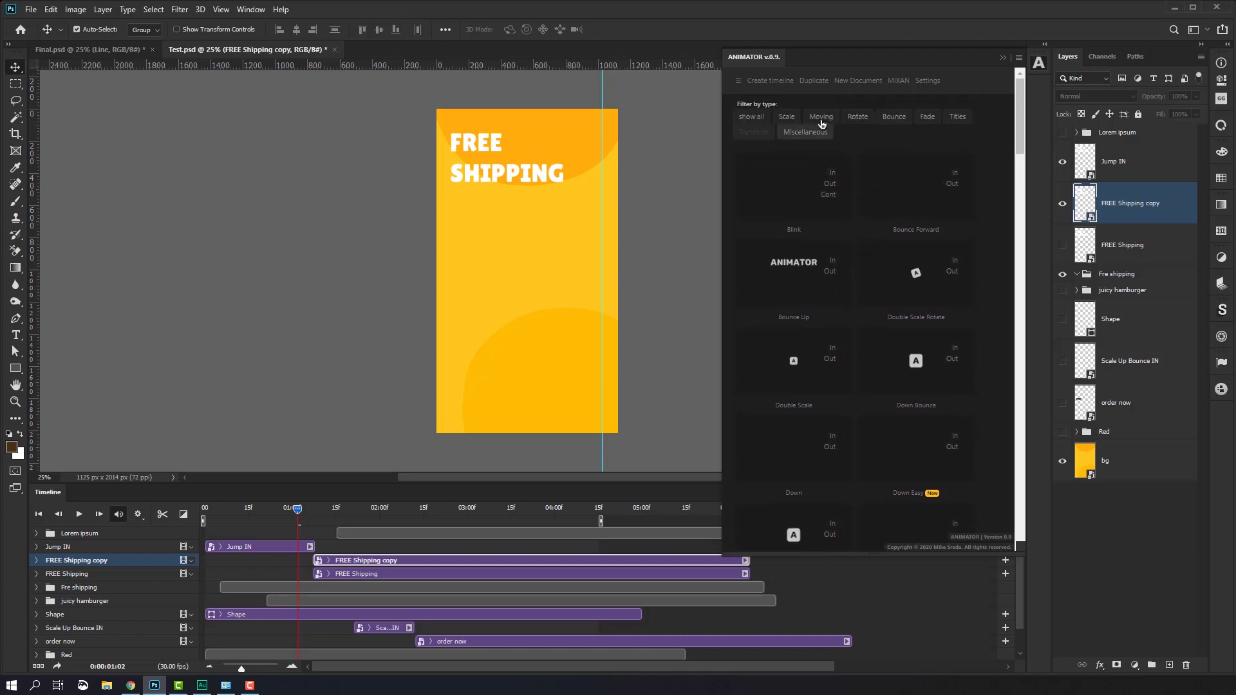
{"action": "left_click", "coordinate": [894, 117]}
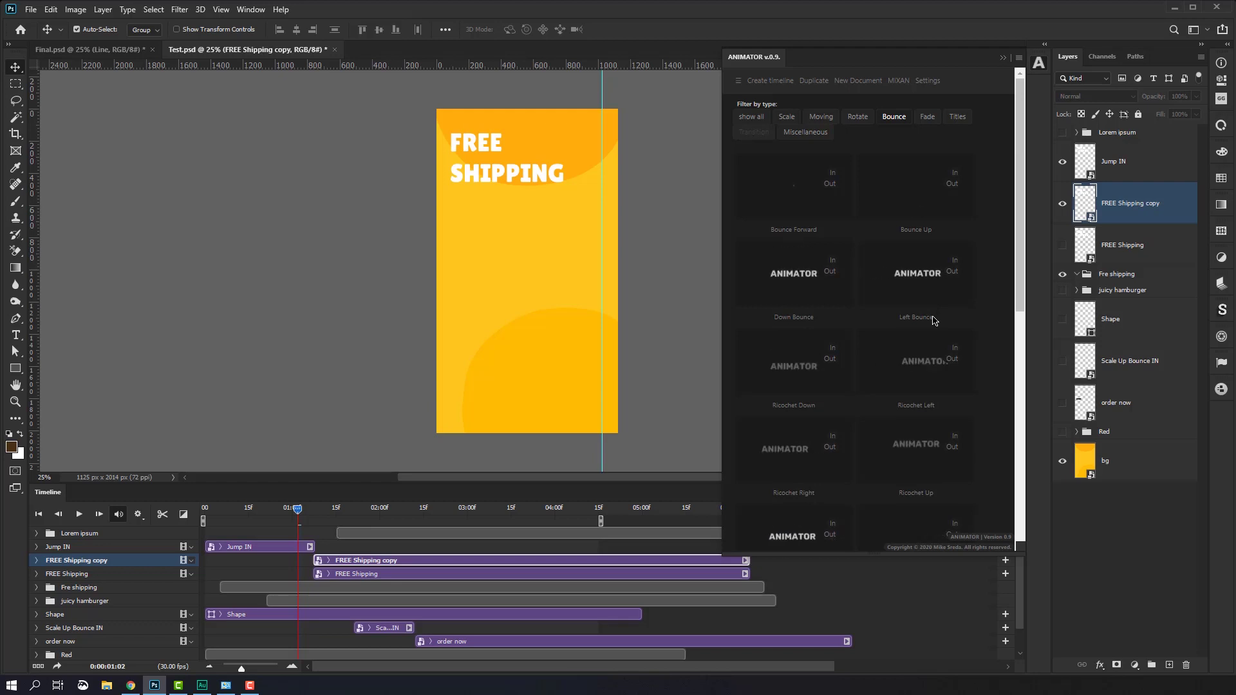
{"action": "scroll", "coordinate": [933, 320], "scroll_direction": "down", "scroll_amount": 2}
{"action": "scroll", "coordinate": [934, 320], "scroll_direction": "down", "scroll_amount": 1}
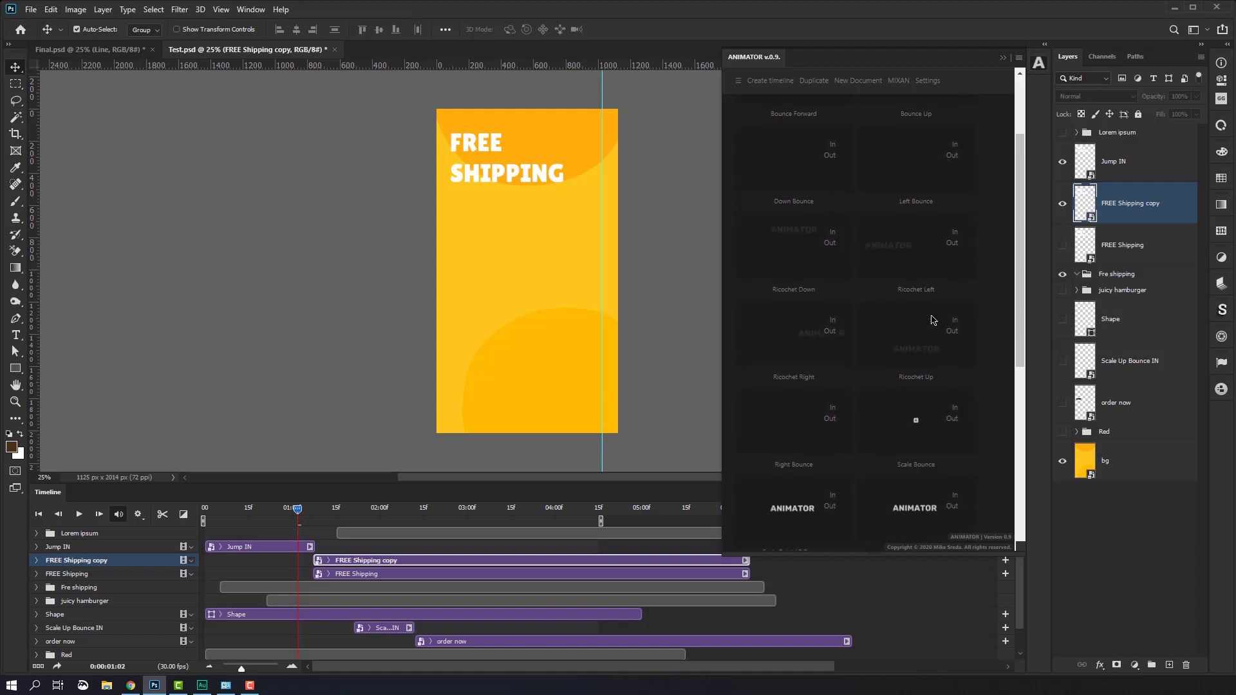
{"action": "scroll", "coordinate": [933, 320], "scroll_direction": "down", "scroll_amount": 1}
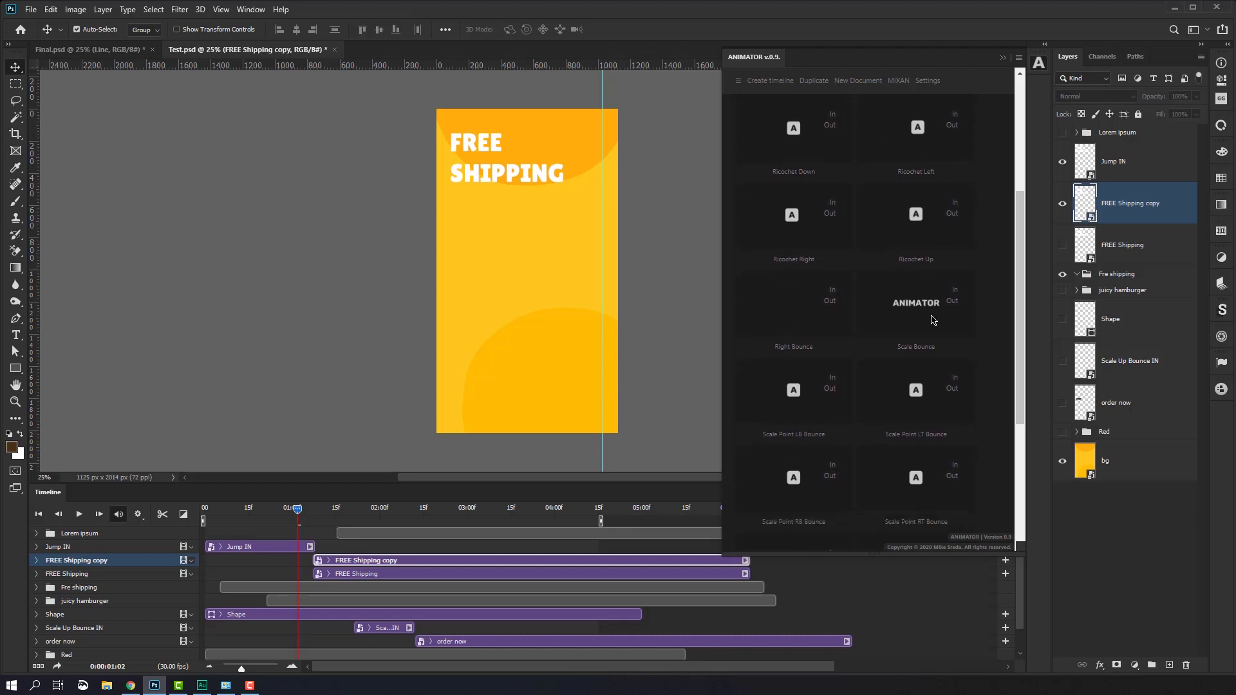
{"action": "scroll", "coordinate": [933, 320], "scroll_direction": "down", "scroll_amount": 1}
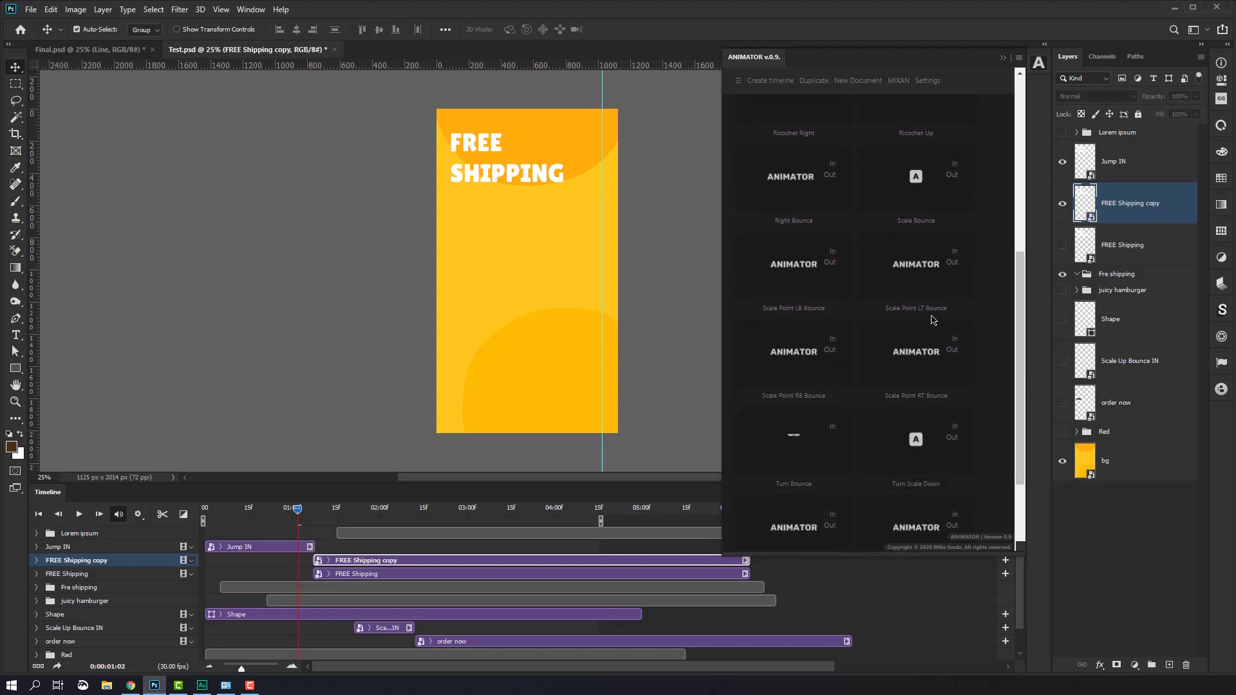
{"action": "scroll", "coordinate": [932, 320], "scroll_direction": "down", "scroll_amount": 1}
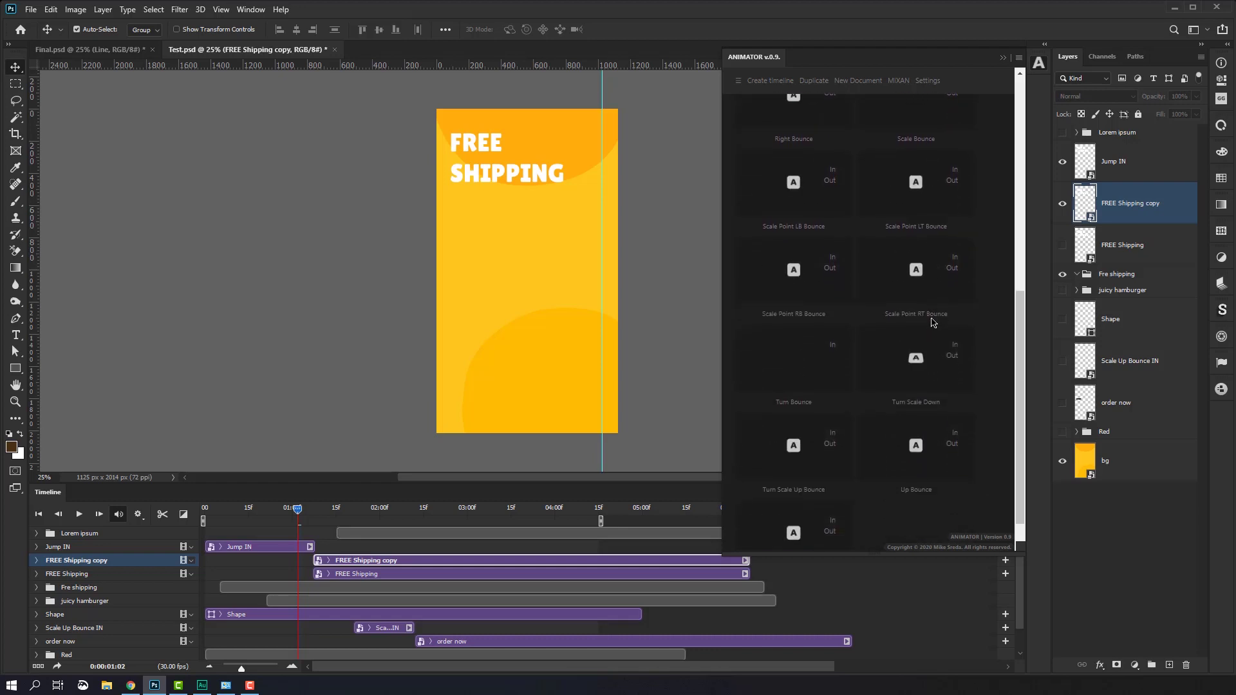
{"action": "scroll", "coordinate": [933, 322], "scroll_direction": "down", "scroll_amount": 1}
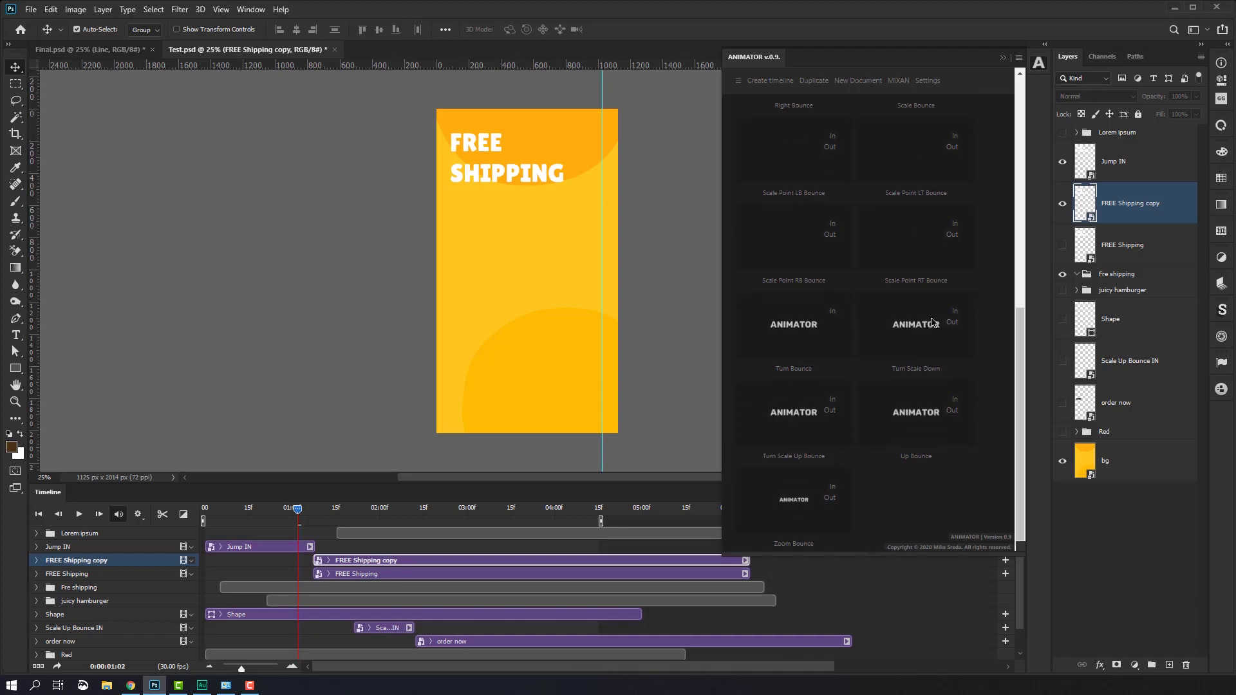
{"action": "scroll", "coordinate": [933, 322], "scroll_direction": "up", "scroll_amount": 1}
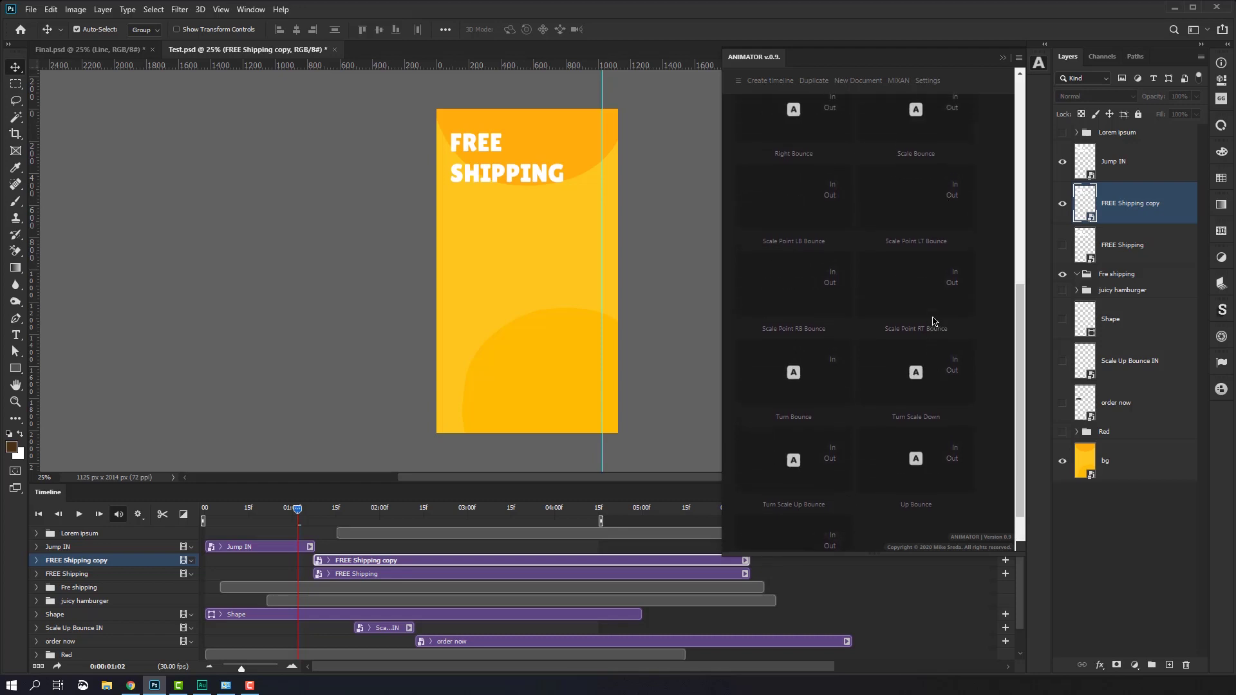
{"action": "scroll", "coordinate": [933, 322], "scroll_direction": "up", "scroll_amount": 3}
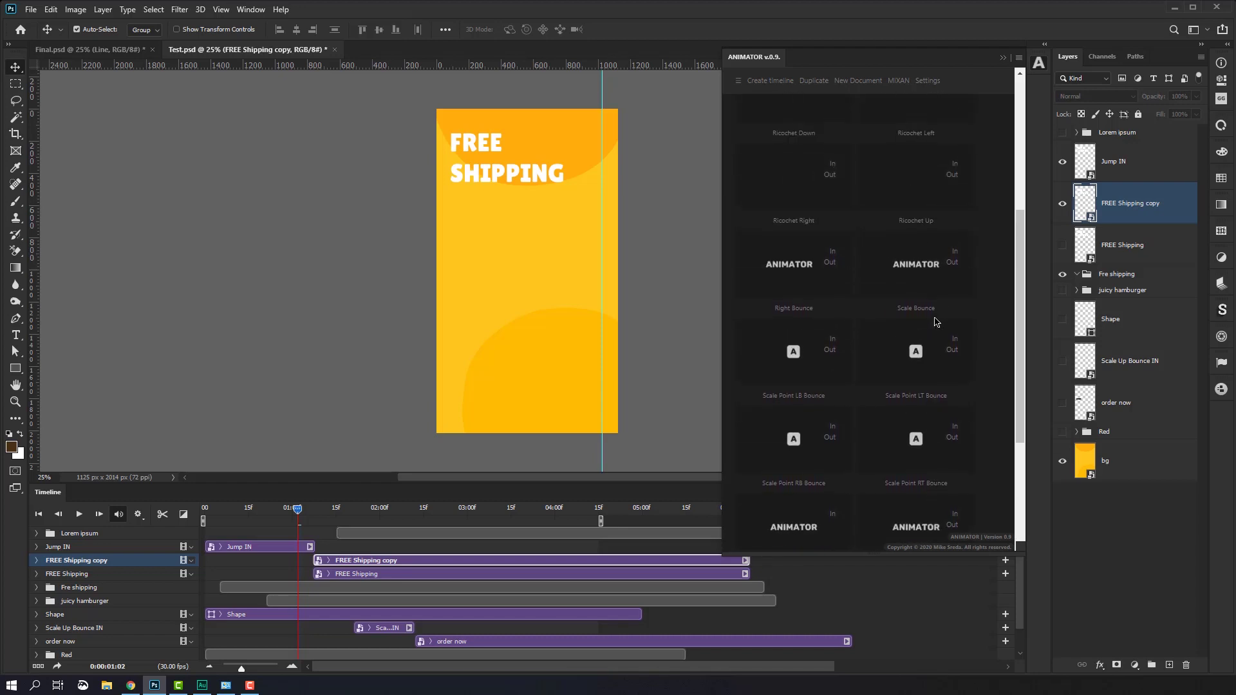
{"action": "scroll", "coordinate": [936, 322], "scroll_direction": "up", "scroll_amount": 2}
{"action": "scroll", "coordinate": [935, 321], "scroll_direction": "up", "scroll_amount": 2}
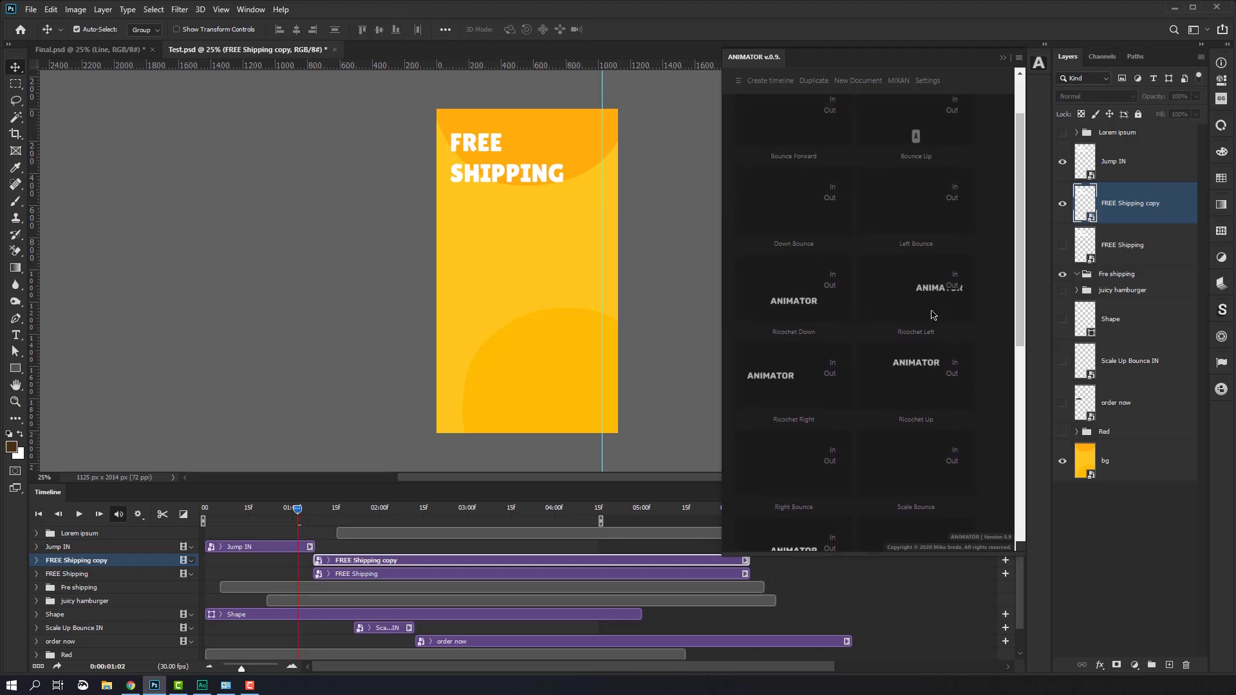
{"action": "scroll", "coordinate": [934, 319], "scroll_direction": "up", "scroll_amount": 3}
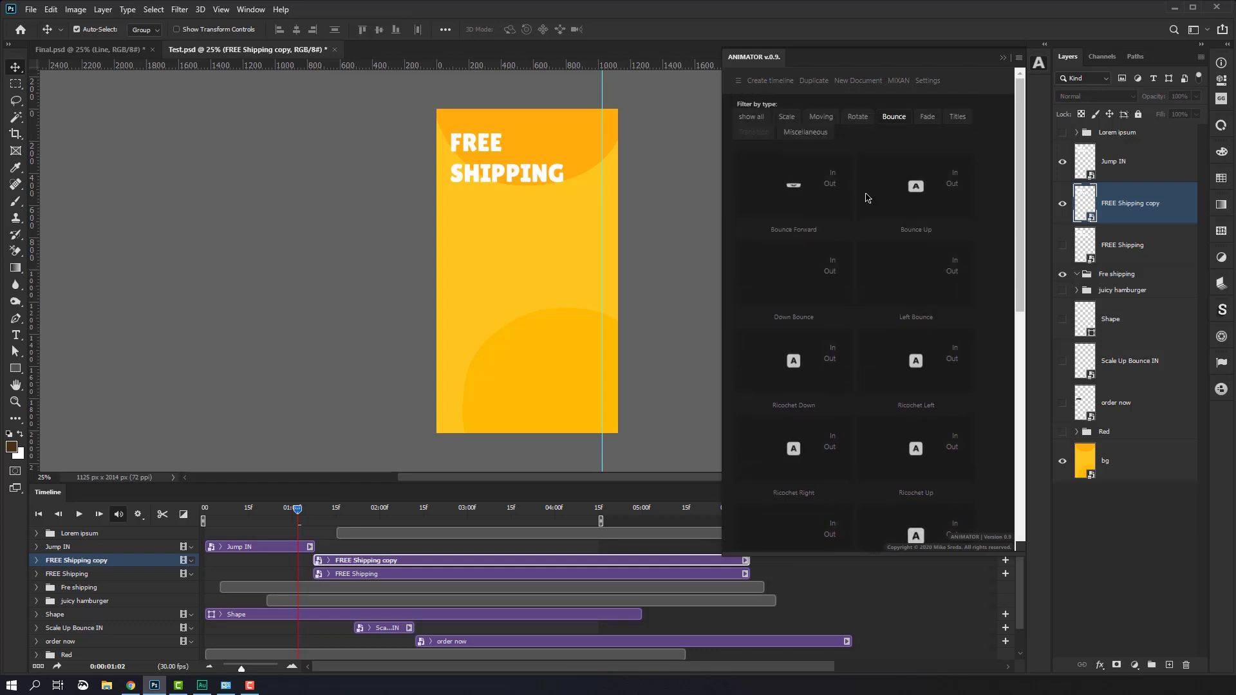
{"action": "left_click", "coordinate": [787, 117]}
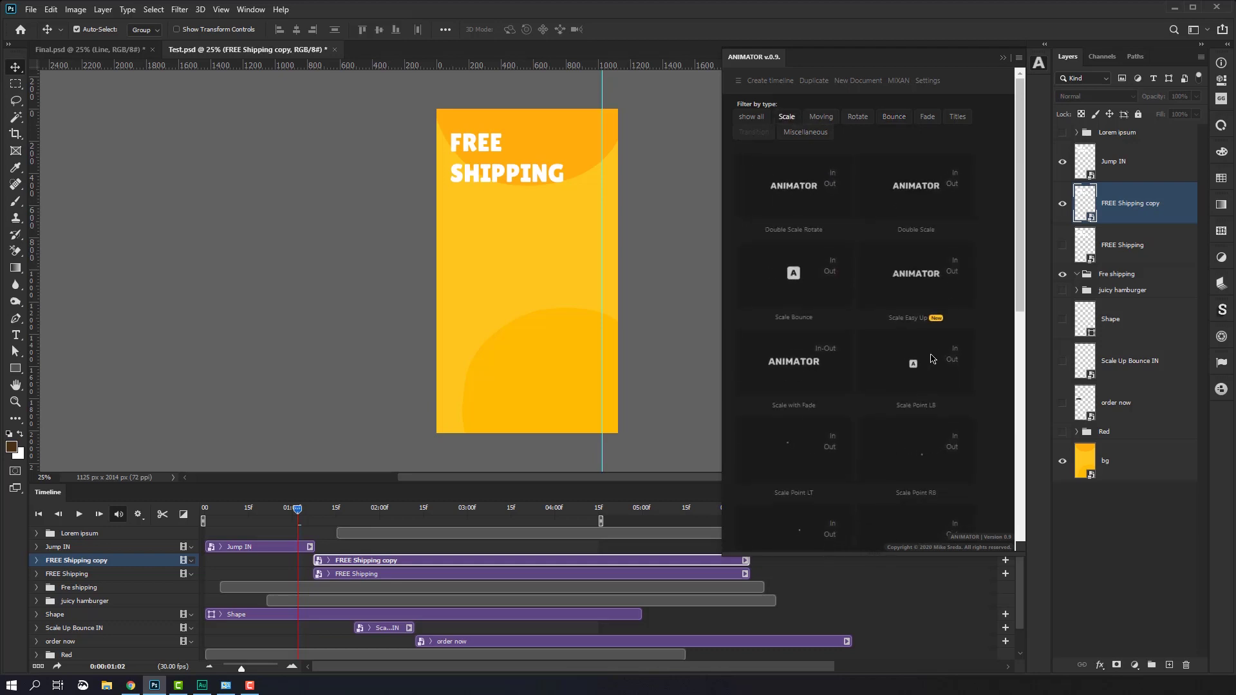
{"action": "scroll", "coordinate": [931, 358], "scroll_direction": "down", "scroll_amount": 3}
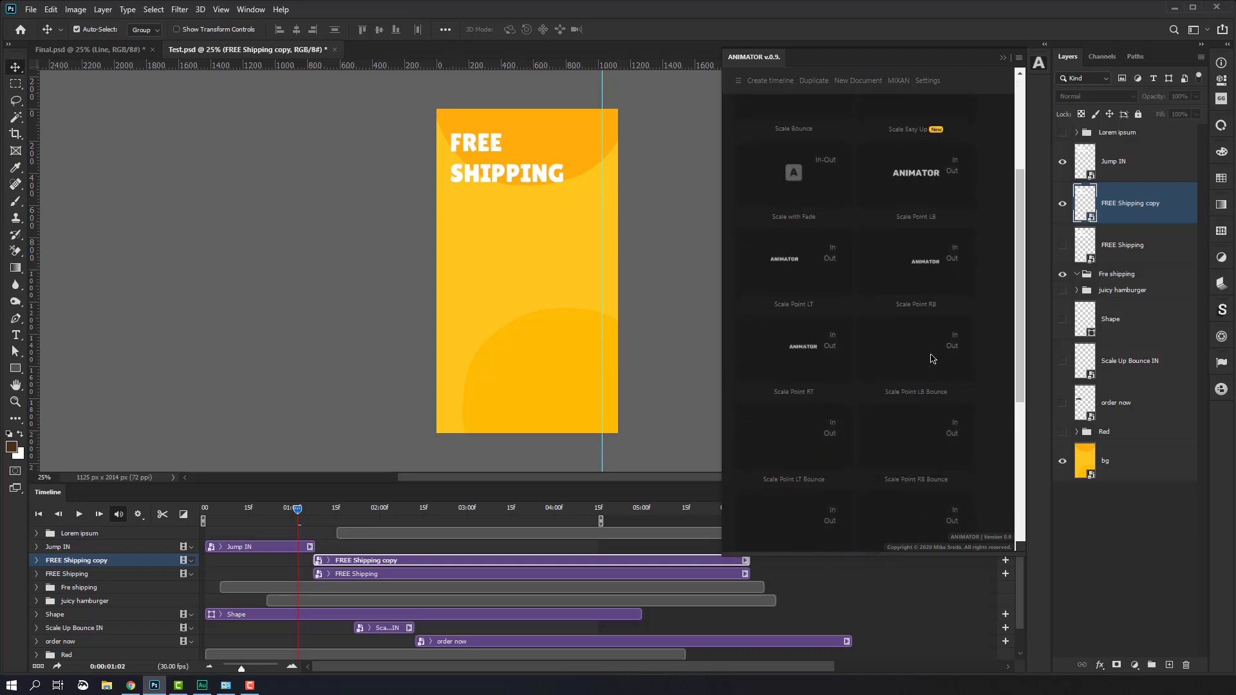
{"action": "scroll", "coordinate": [931, 359], "scroll_direction": "down", "scroll_amount": 2}
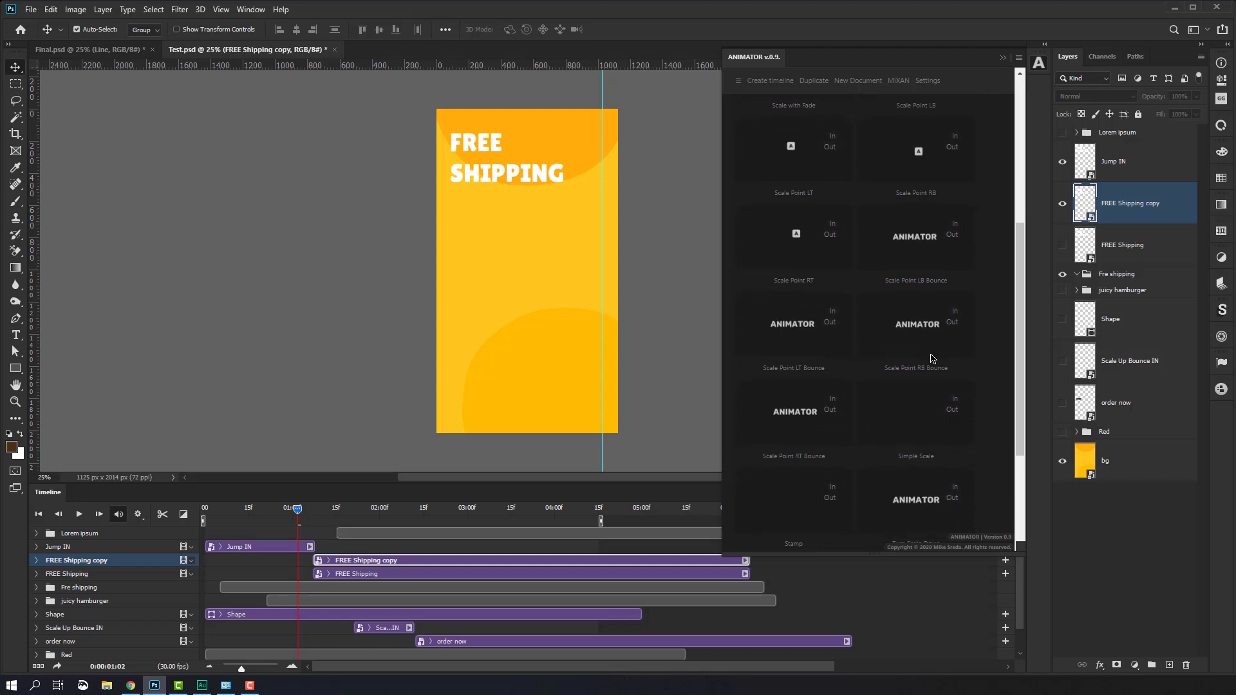
{"action": "scroll", "coordinate": [931, 359], "scroll_direction": "down", "scroll_amount": 3}
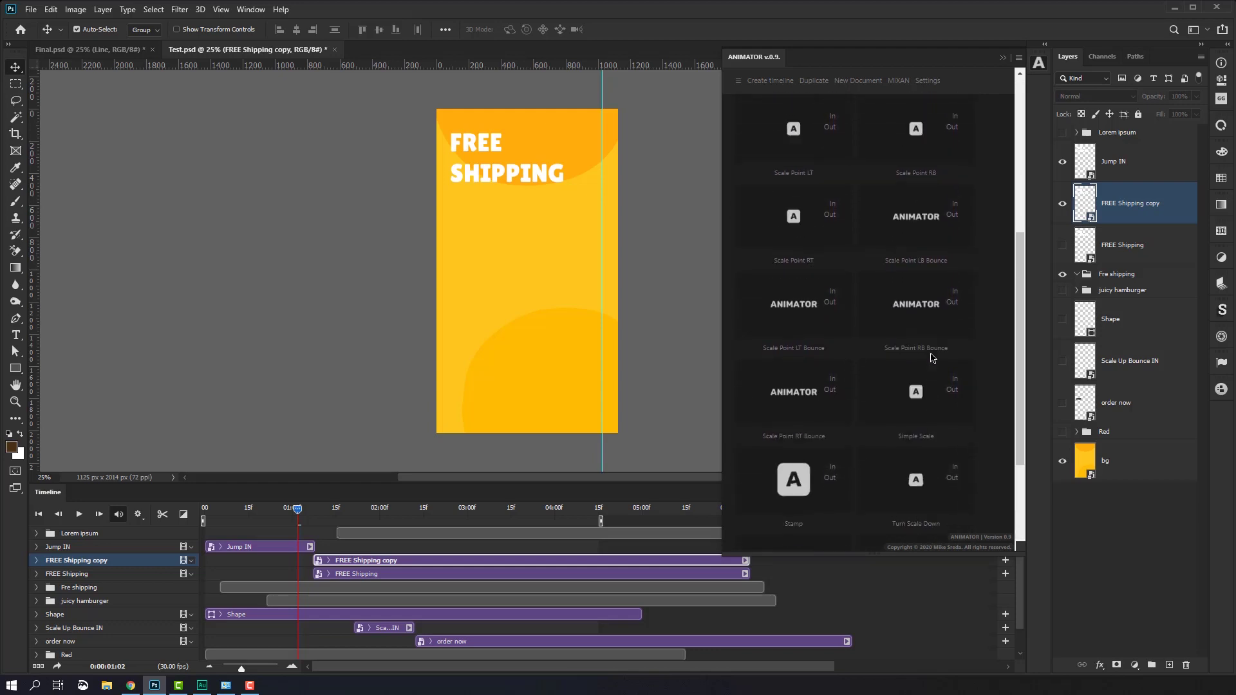
{"action": "scroll", "coordinate": [931, 359], "scroll_direction": "up", "scroll_amount": 2}
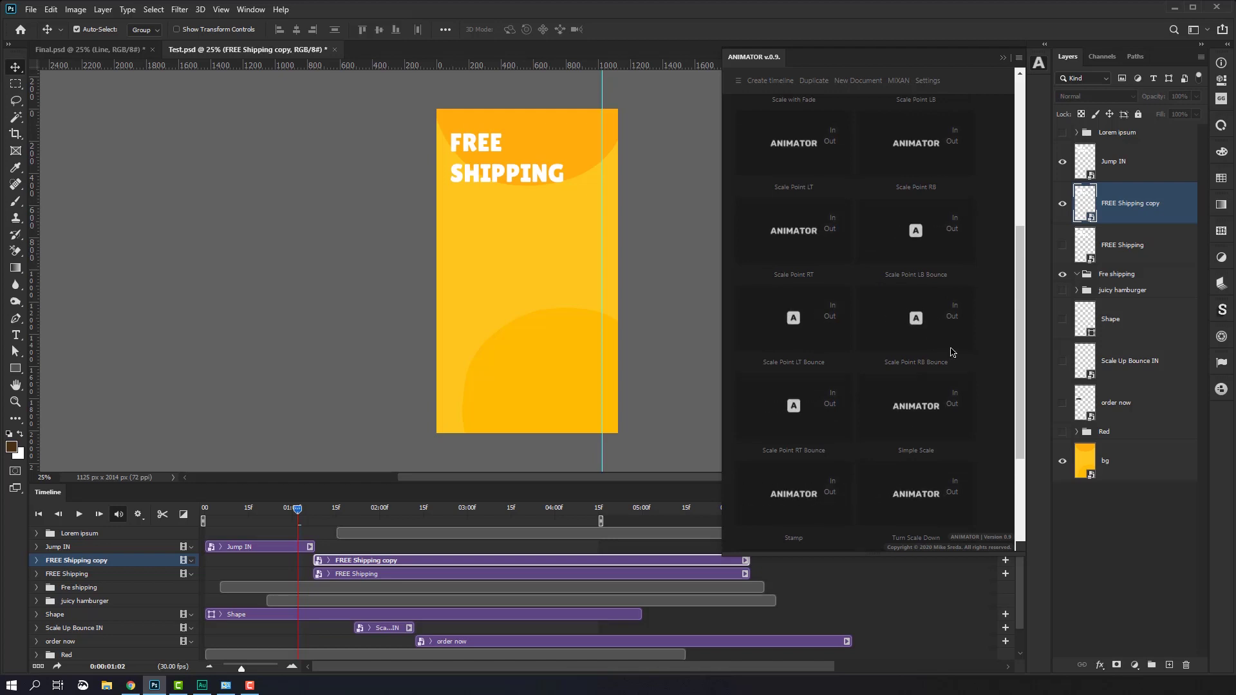
{"action": "scroll", "coordinate": [952, 352], "scroll_direction": "up", "scroll_amount": 1}
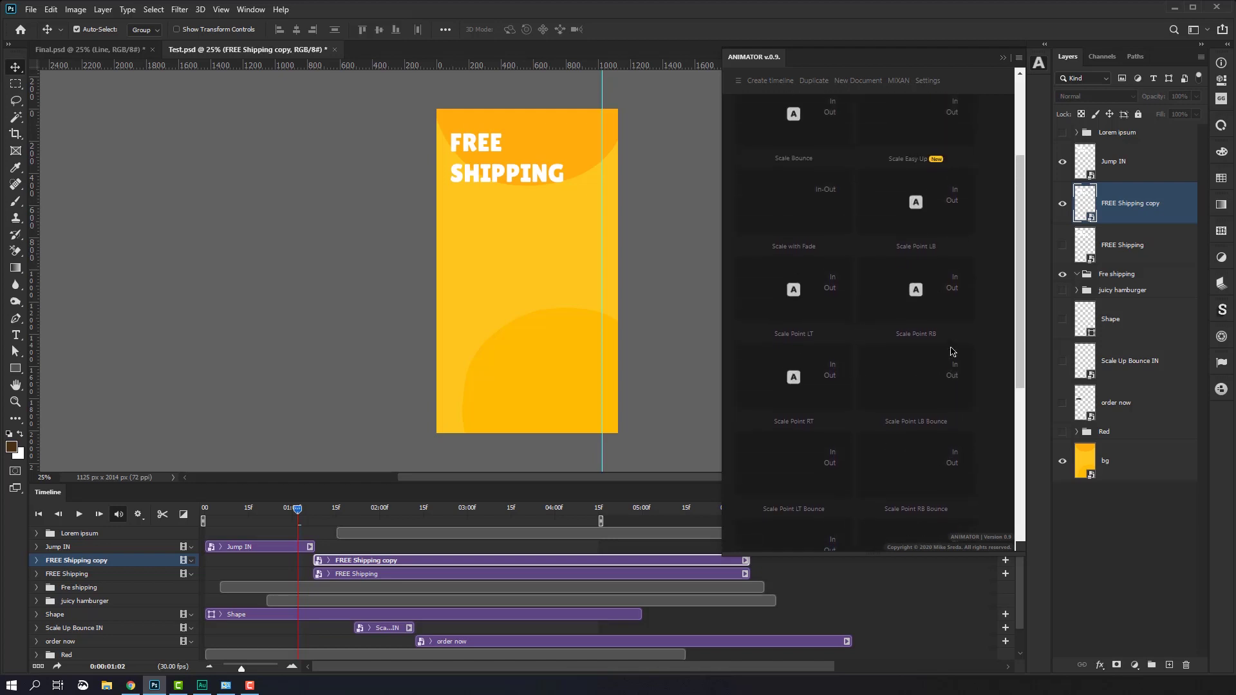
{"action": "scroll", "coordinate": [943, 350], "scroll_direction": "up", "scroll_amount": 1}
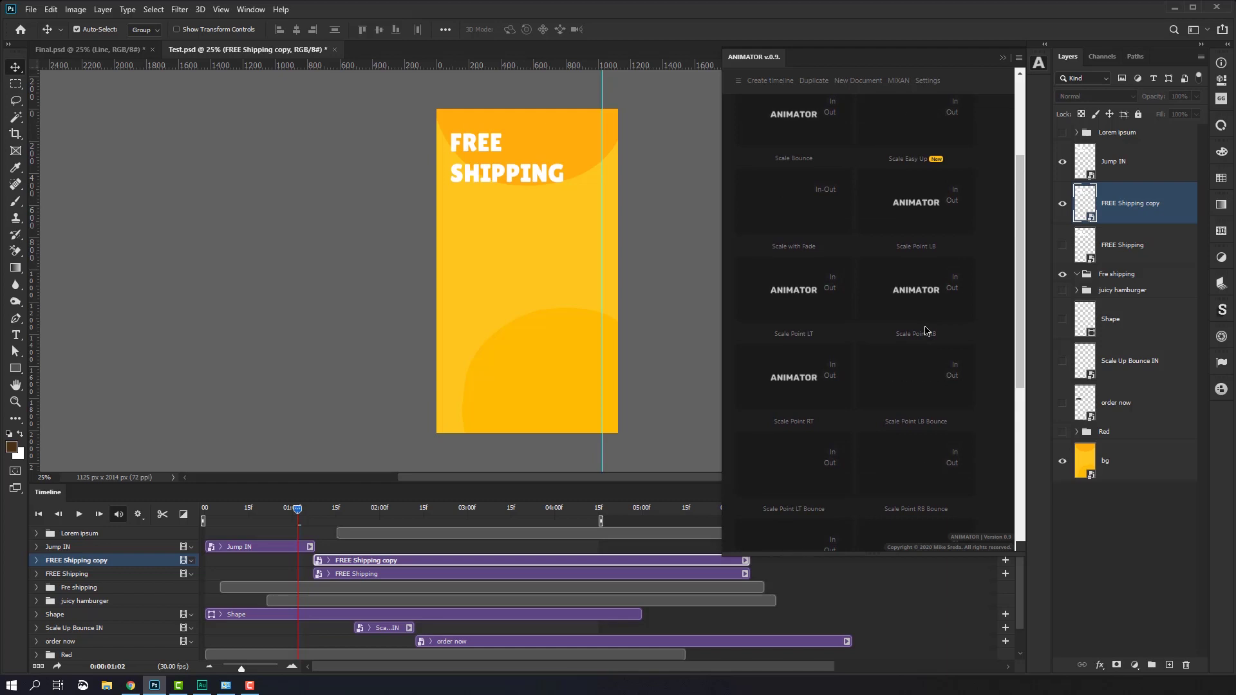
{"action": "scroll", "coordinate": [926, 330], "scroll_direction": "up", "scroll_amount": 2}
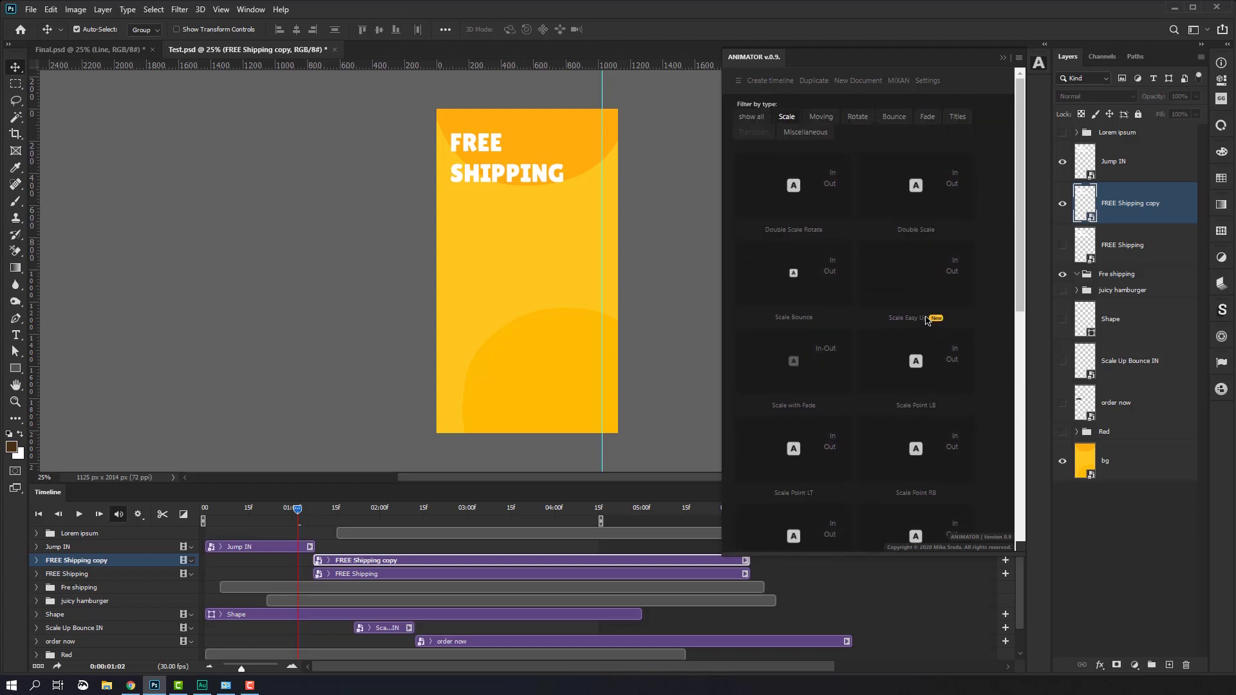
{"action": "left_click", "coordinate": [751, 117]}
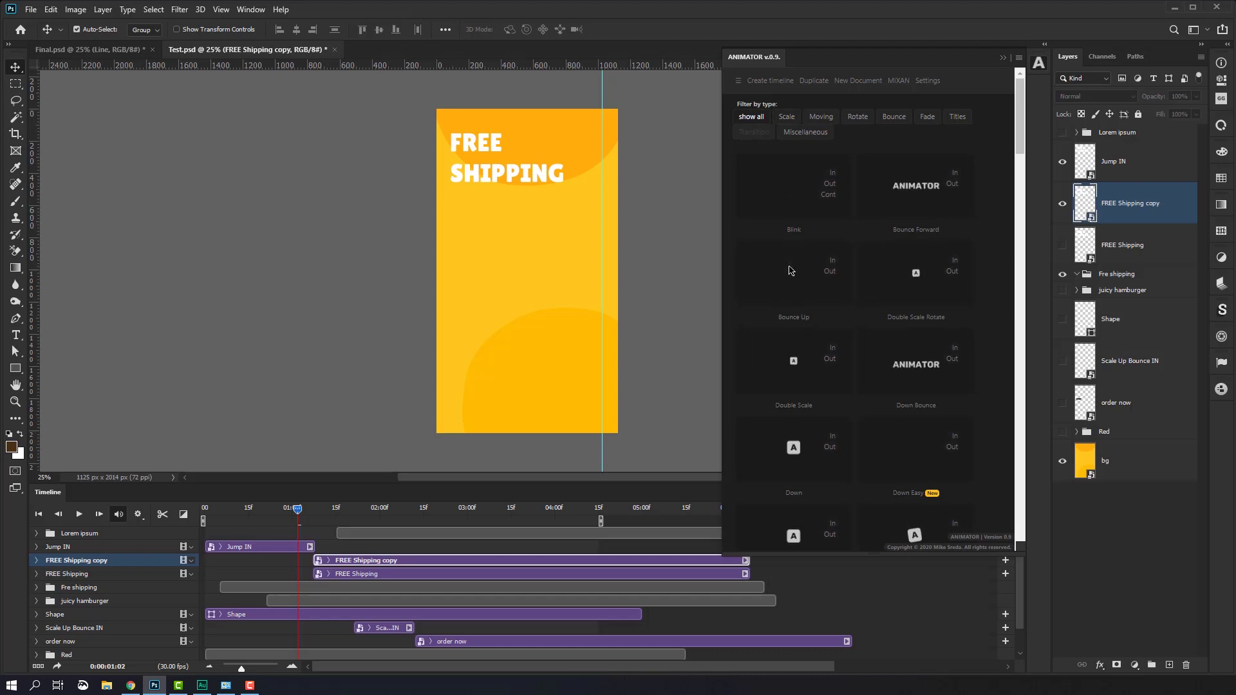
{"action": "scroll", "coordinate": [869, 344], "scroll_direction": "down", "scroll_amount": 1}
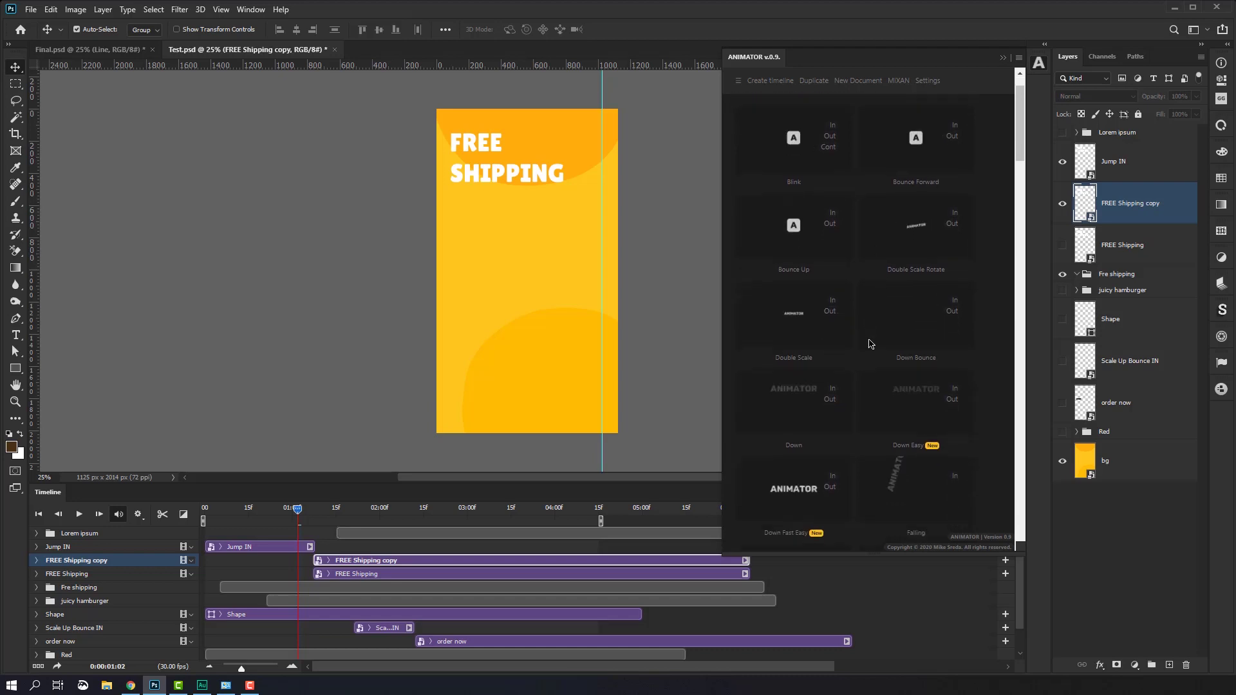
{"action": "scroll", "coordinate": [869, 345], "scroll_direction": "down", "scroll_amount": 2}
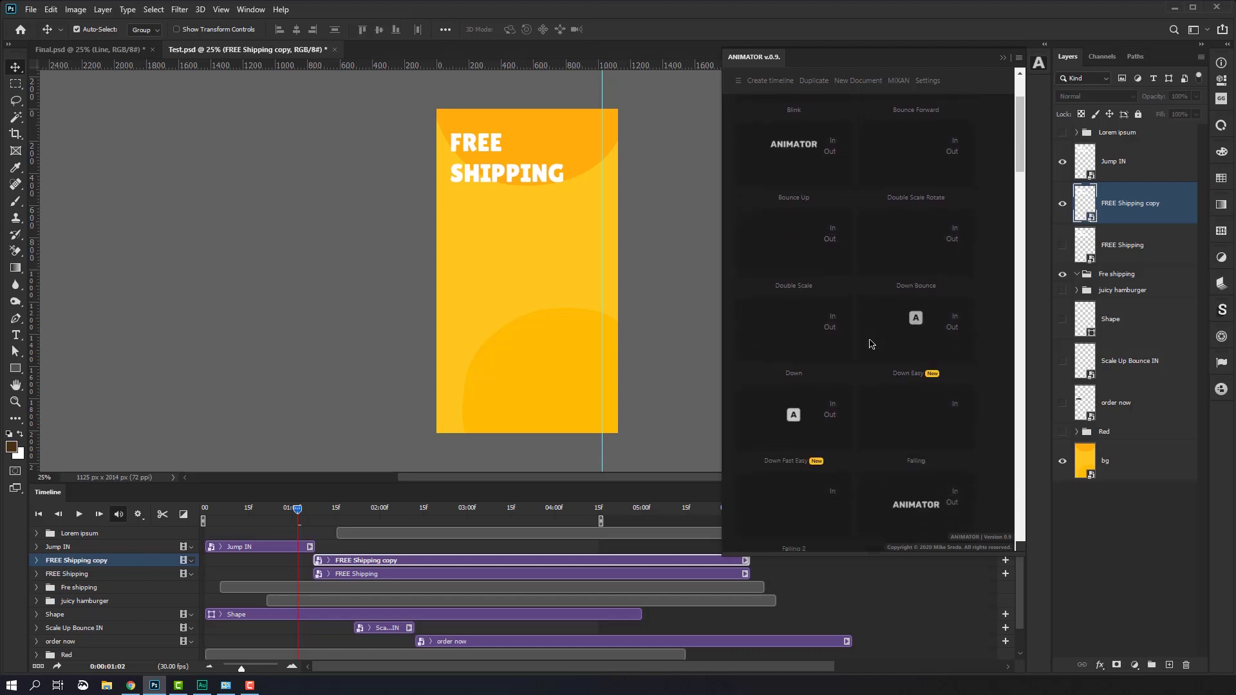
{"action": "scroll", "coordinate": [870, 344], "scroll_direction": "down", "scroll_amount": 3}
{"action": "scroll", "coordinate": [872, 344], "scroll_direction": "down", "scroll_amount": 3}
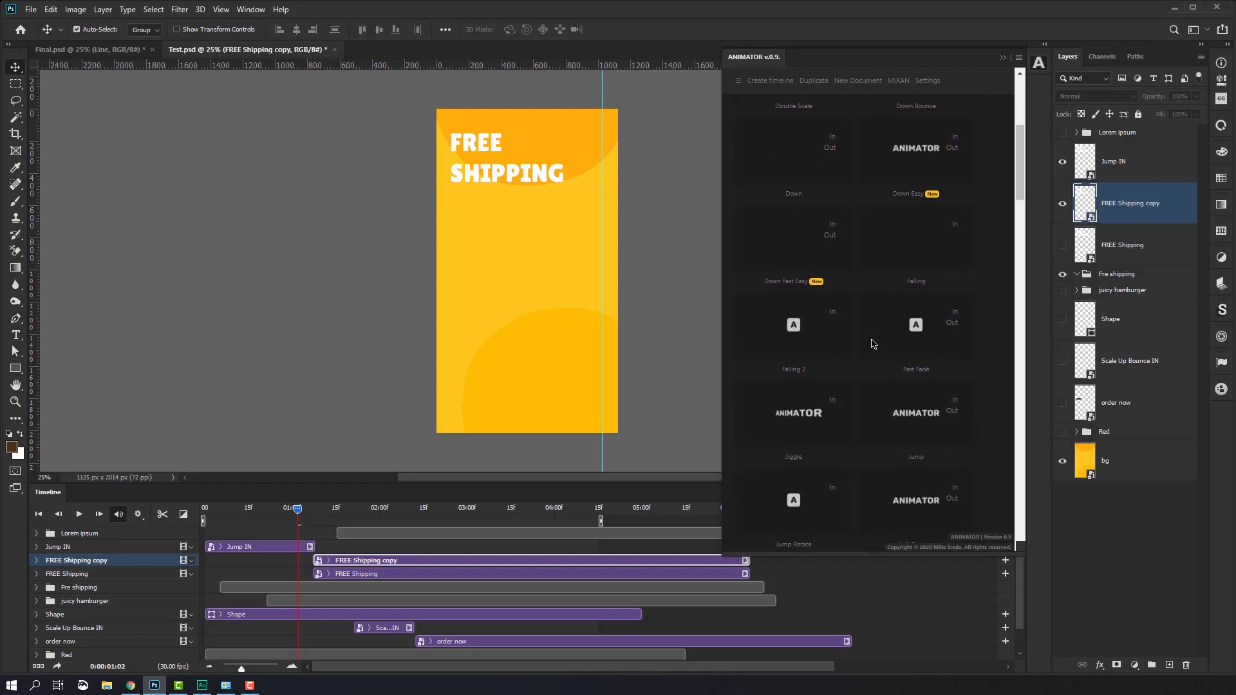
{"action": "scroll", "coordinate": [873, 343], "scroll_direction": "down", "scroll_amount": 2}
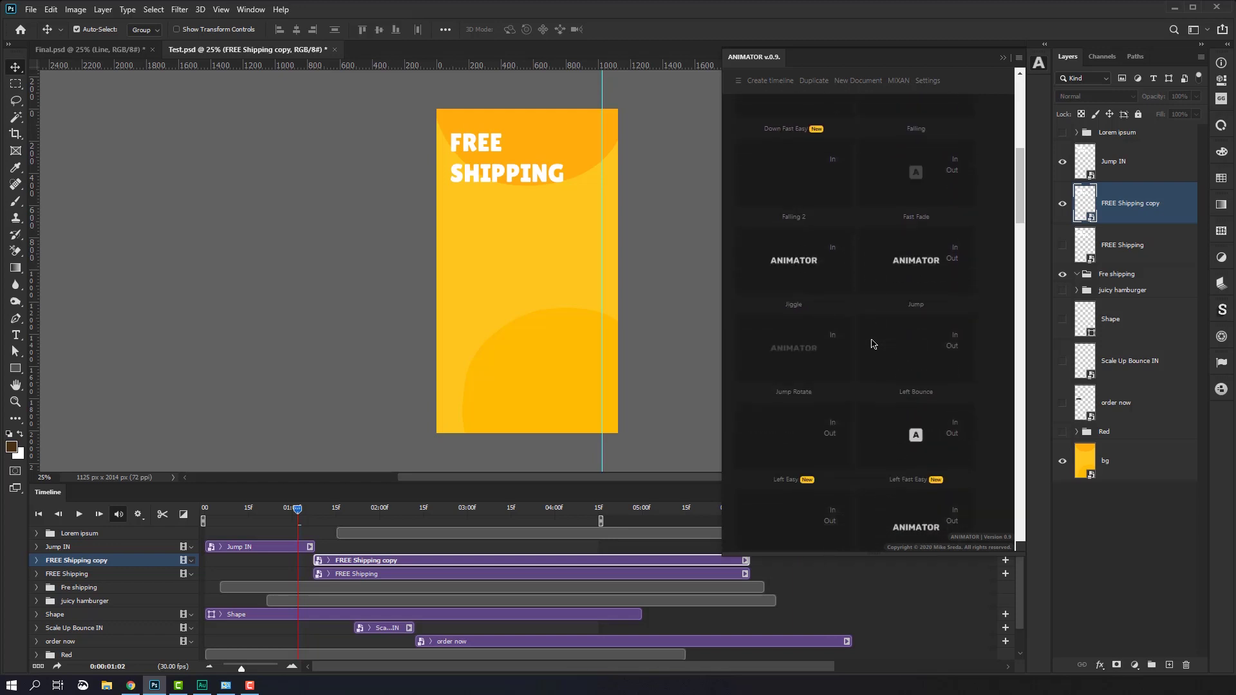
{"action": "left_click", "coordinate": [953, 260]}
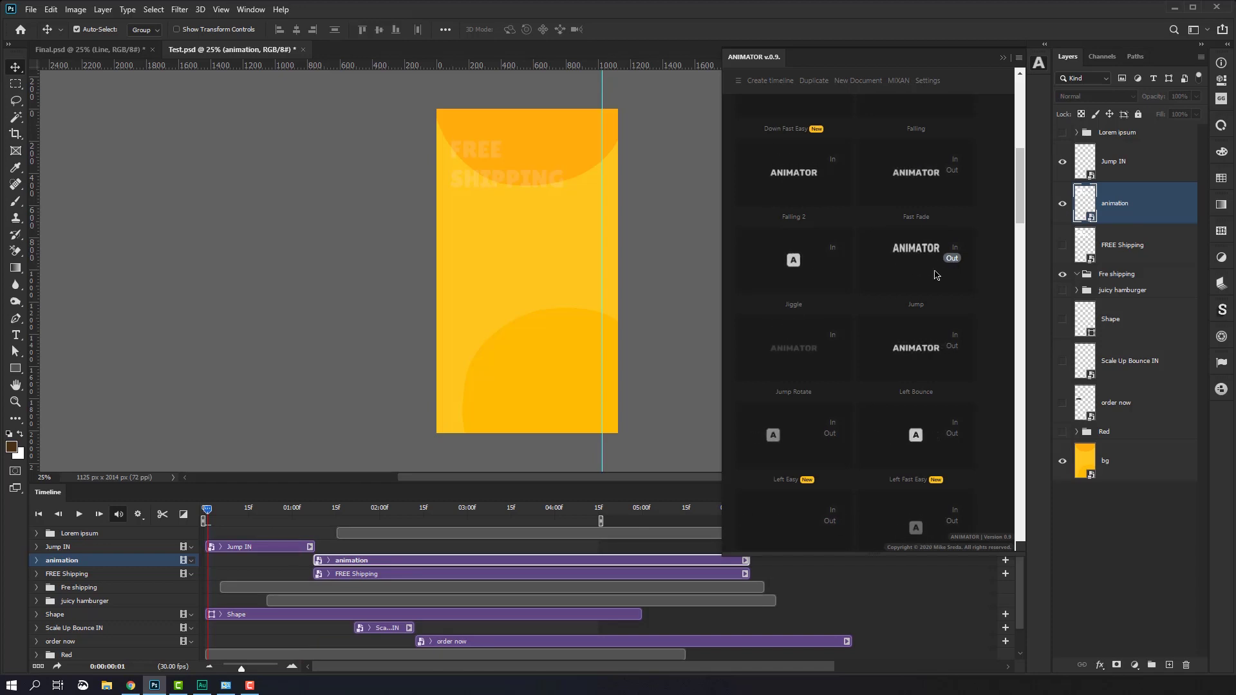
{"action": "key", "text": "space"}
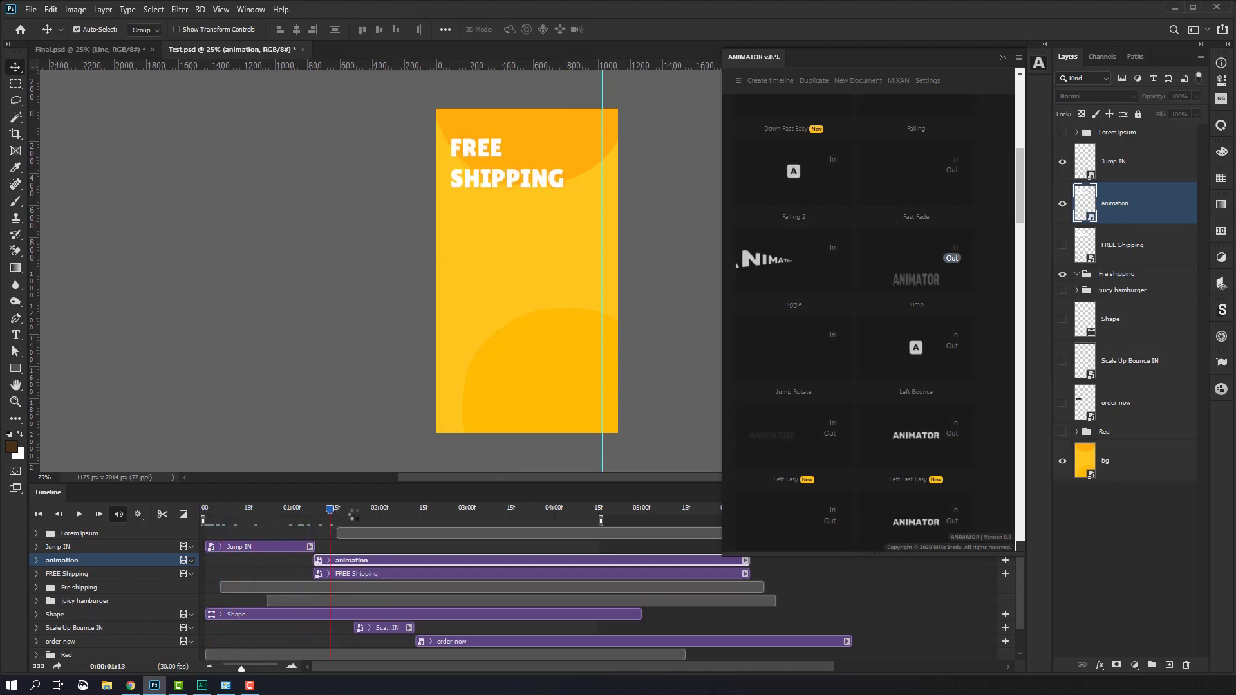
{"action": "key", "text": "space"}
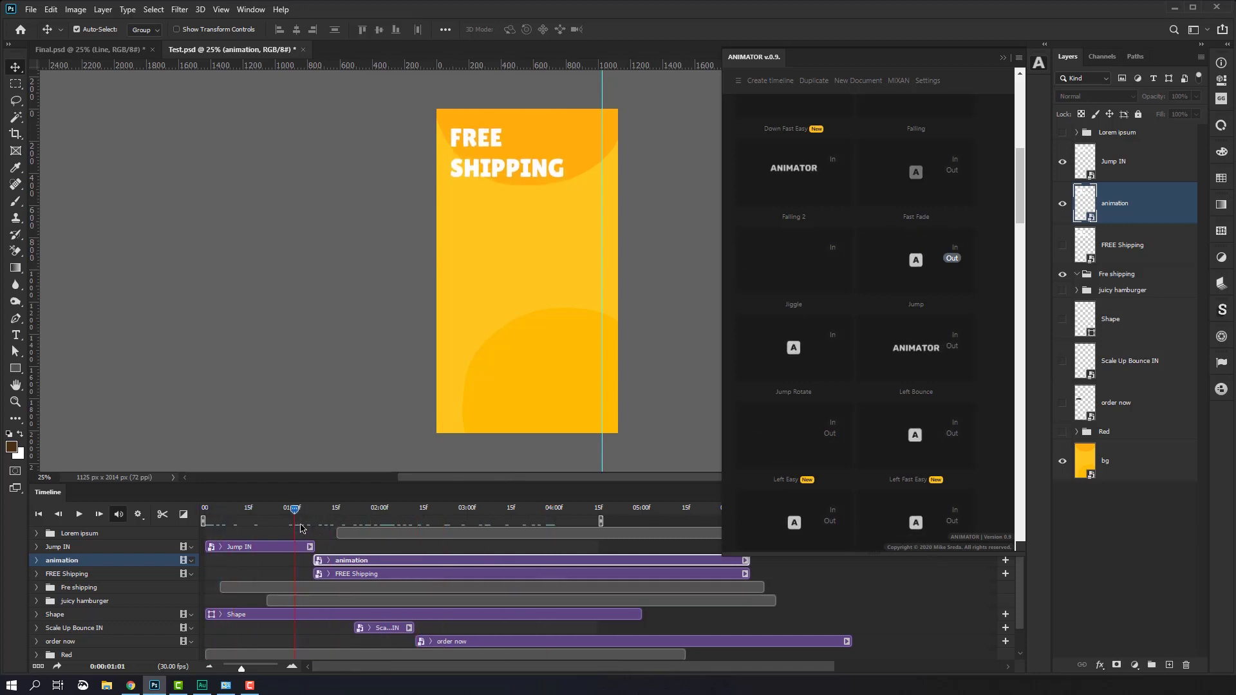
{"action": "left_click_drag", "start_coordinate": [295, 509], "coordinate": [359, 509]}
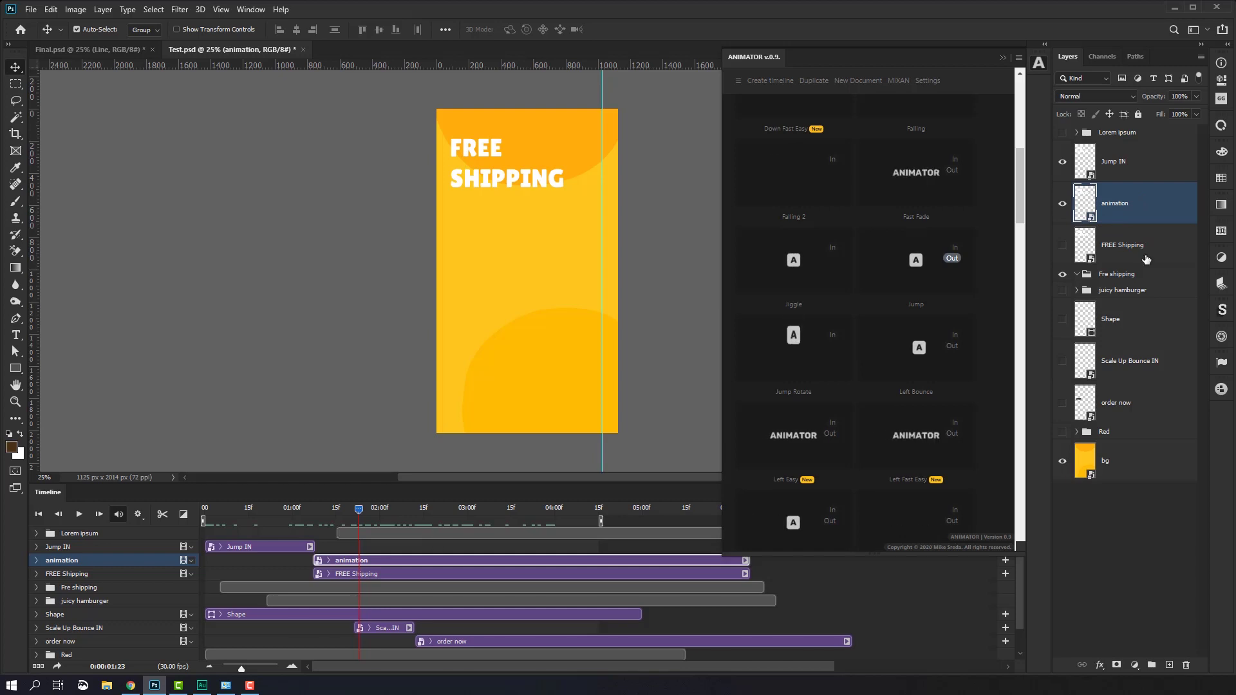
Step: Delete the old animation layer and duplicate the FREE Shipping layer again
{"action": "key", "text": "Delete"}
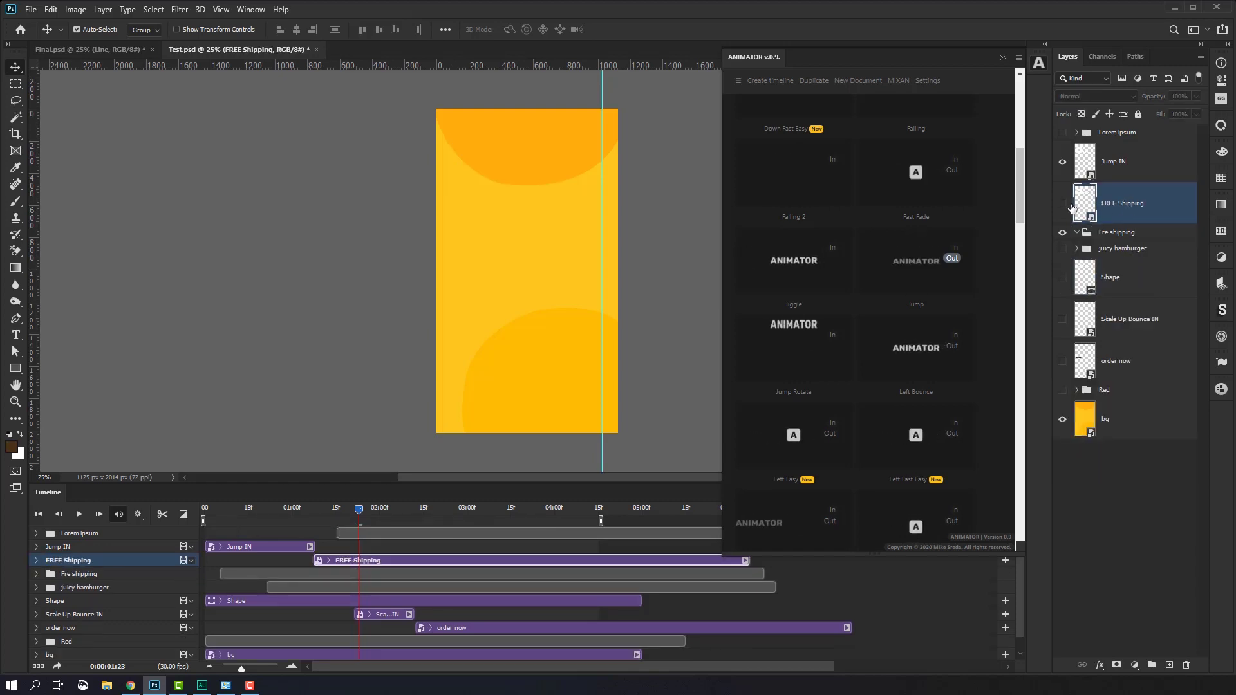
{"action": "right_click", "coordinate": [1138, 203]}
{"action": "left_click", "coordinate": [1178, 153]}
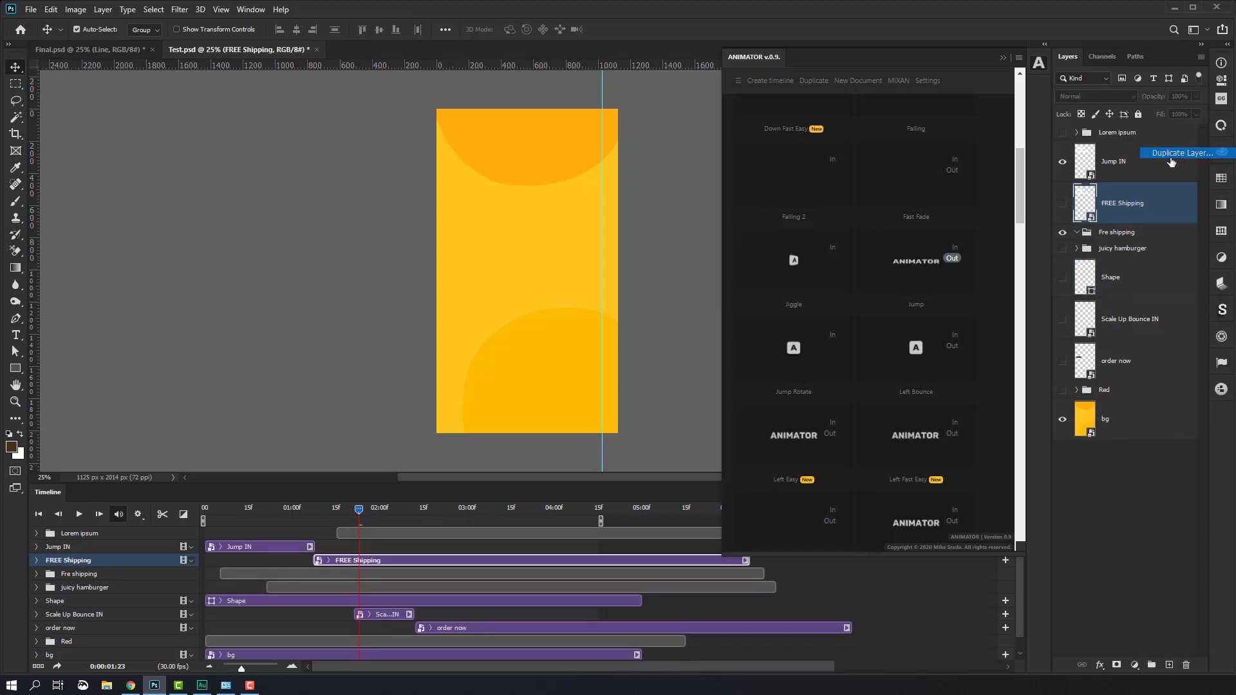
{"action": "key", "text": "Return"}
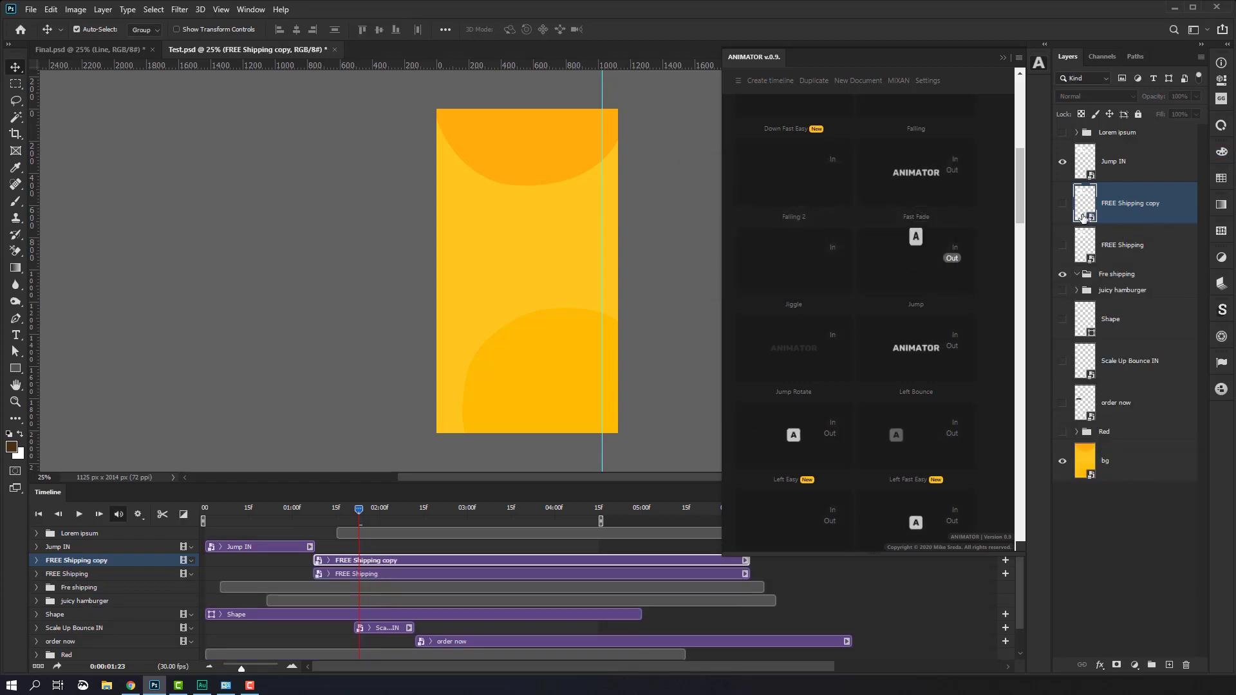
Step: Show the FREE Shipping copy, start its clip at 0:00, and apply Jump Out
{"action": "left_click", "coordinate": [1062, 203]}
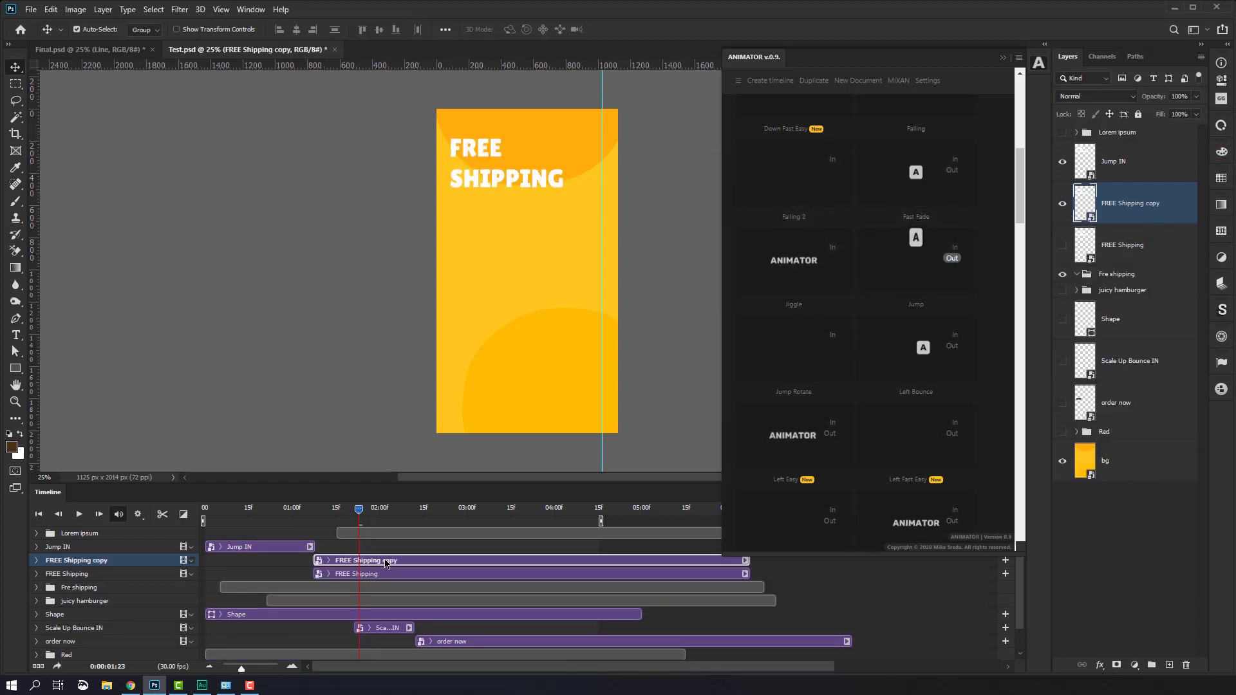
{"action": "left_click_drag", "start_coordinate": [386, 563], "coordinate": [282, 562]}
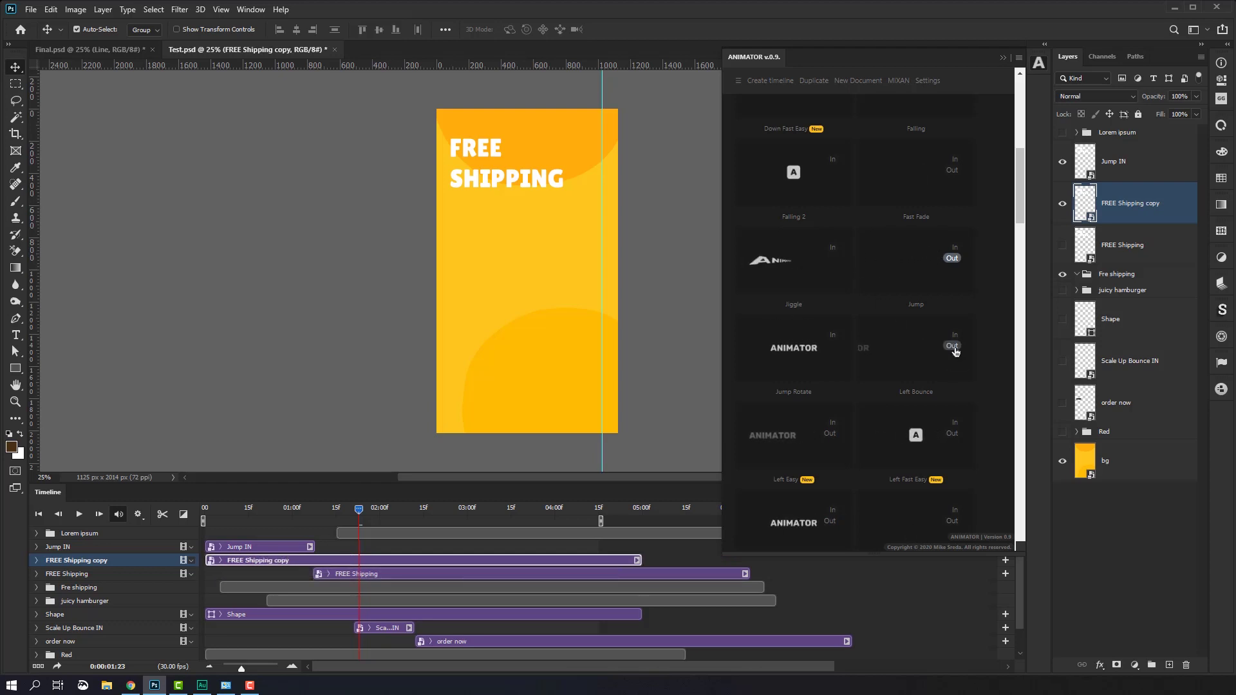
{"action": "left_click", "coordinate": [952, 258]}
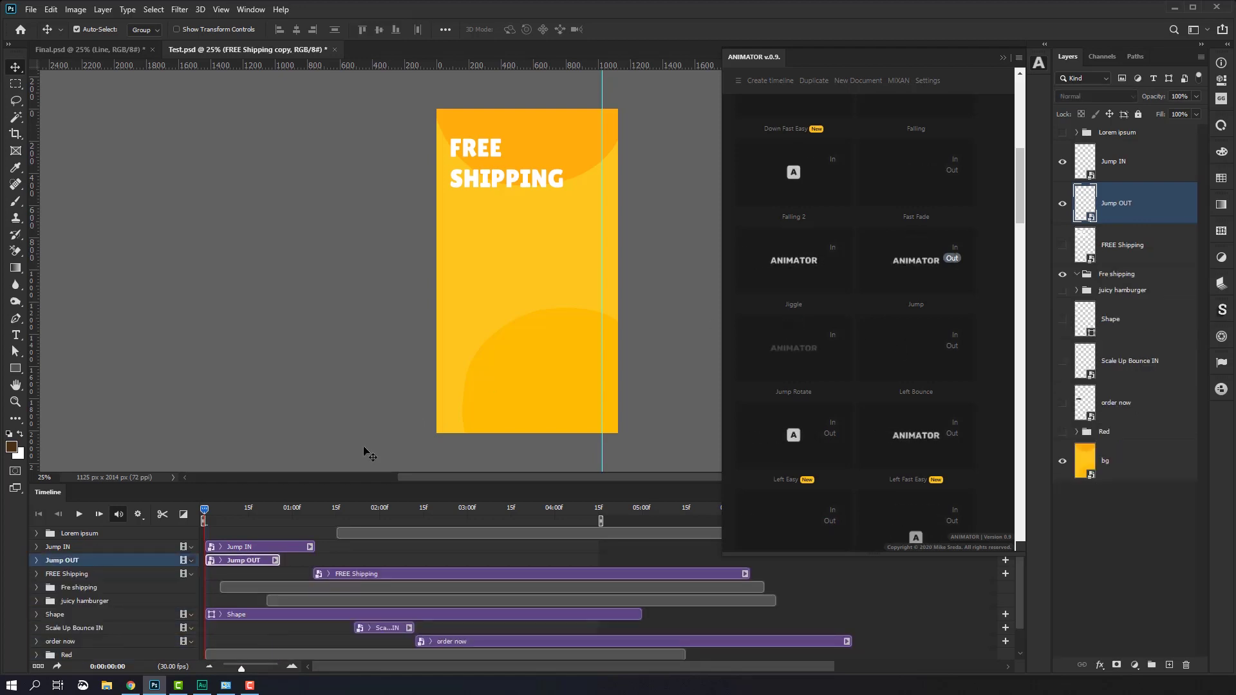
Step: Move the Jump OUT clip to start after Jump IN and play the preview
{"action": "left_click_drag", "start_coordinate": [239, 557], "coordinate": [330, 555]}
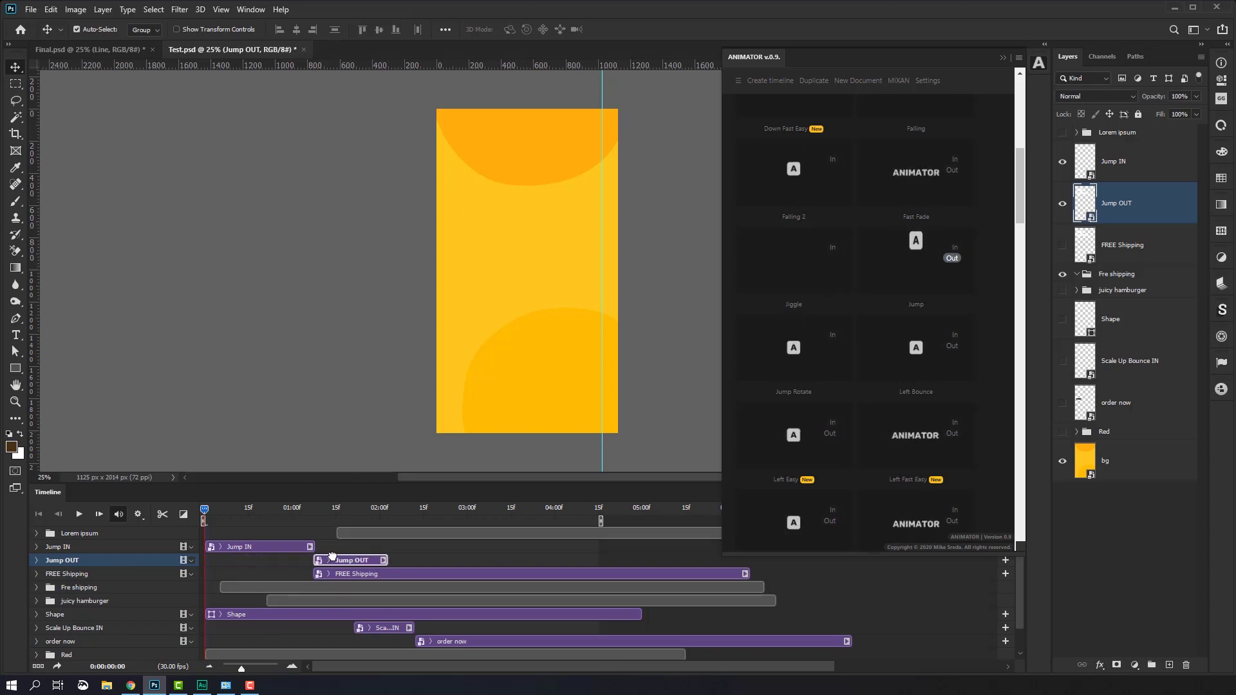
{"action": "key", "text": "space"}
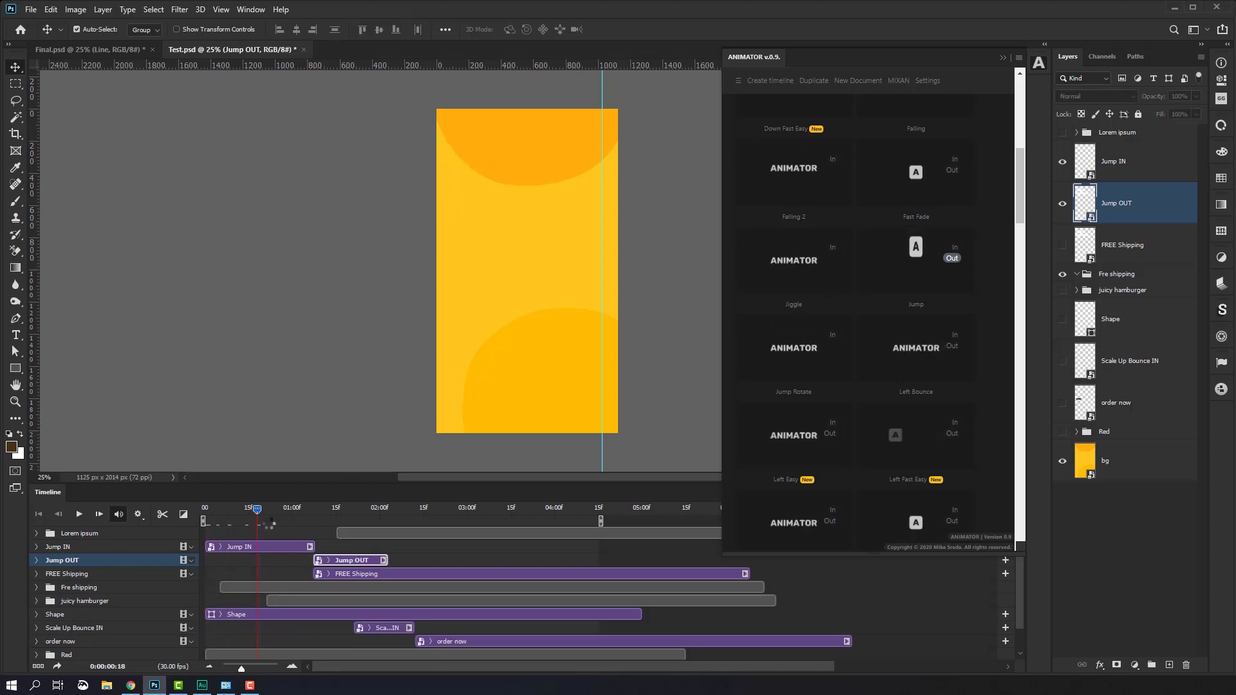
{"action": "key", "text": "space"}
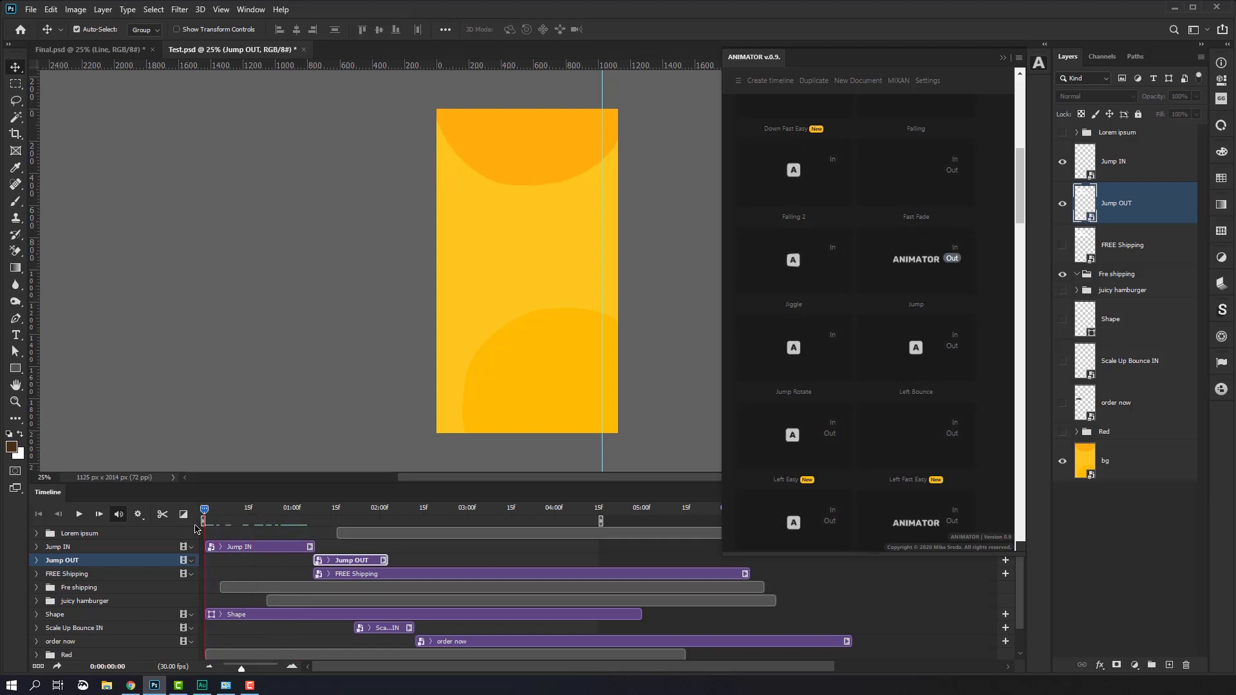
{"action": "key", "text": "space"}
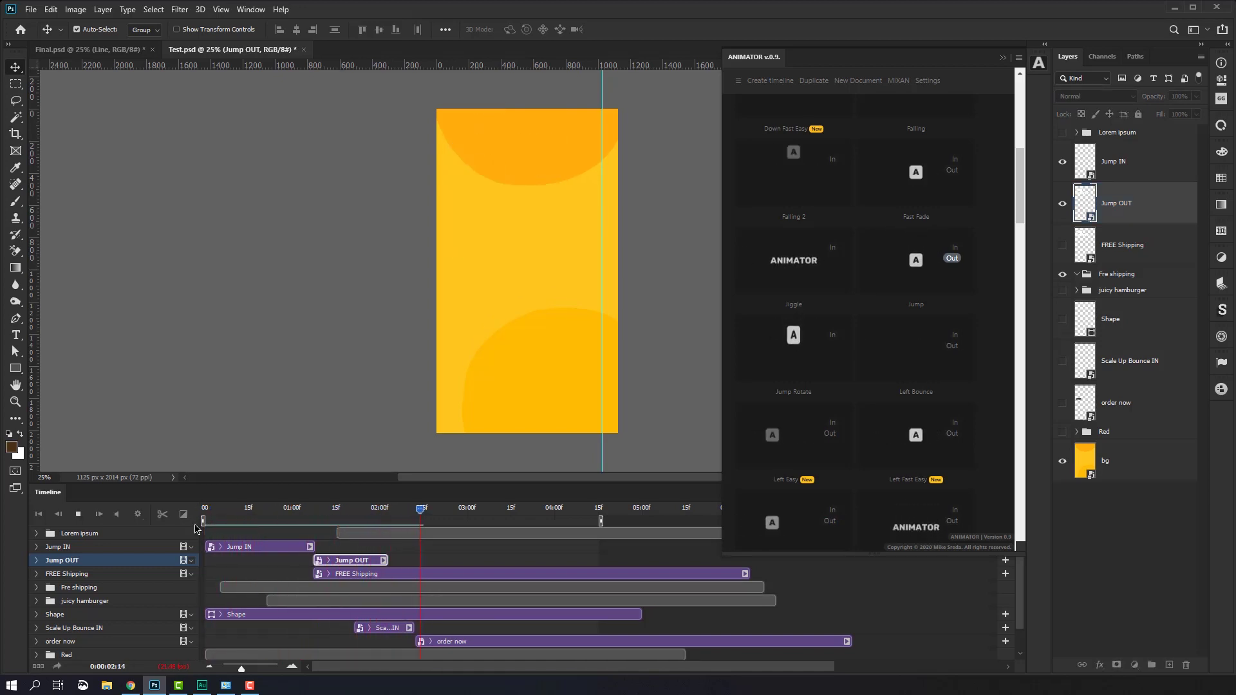
Step: Scrub back to the start and replay the jump-in and jump-out animation
{"action": "left_click", "coordinate": [278, 519]}
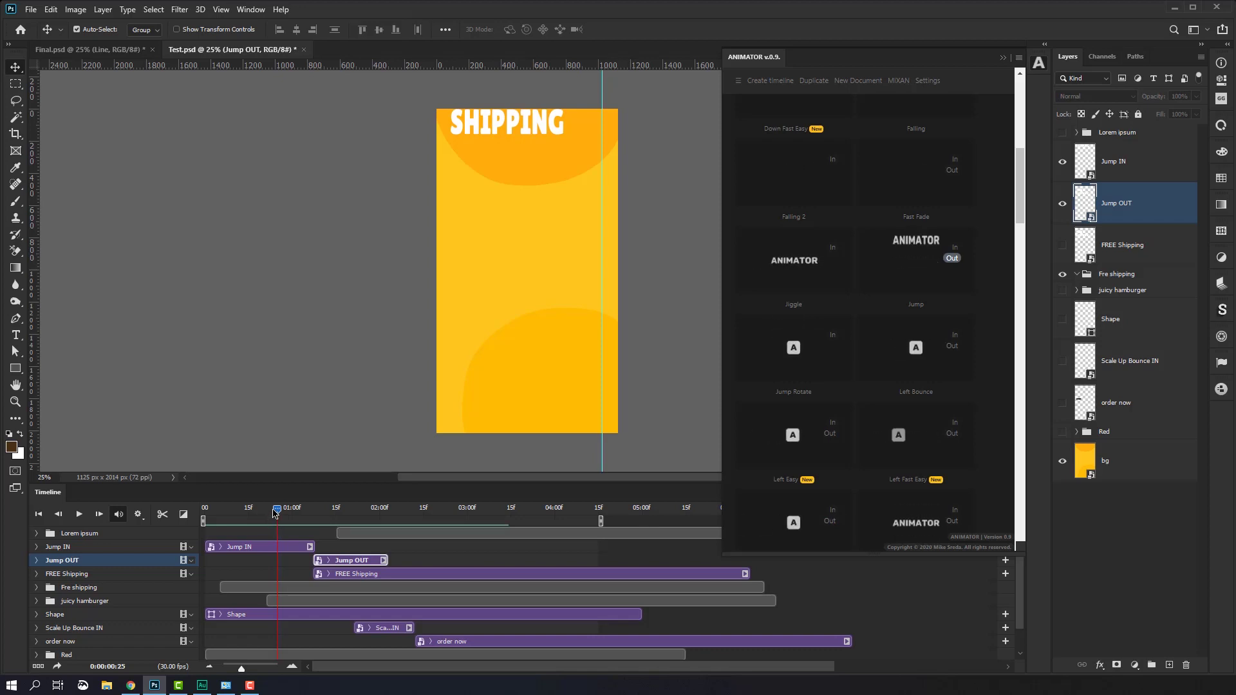
{"action": "left_click_drag", "start_coordinate": [275, 513], "coordinate": [200, 511]}
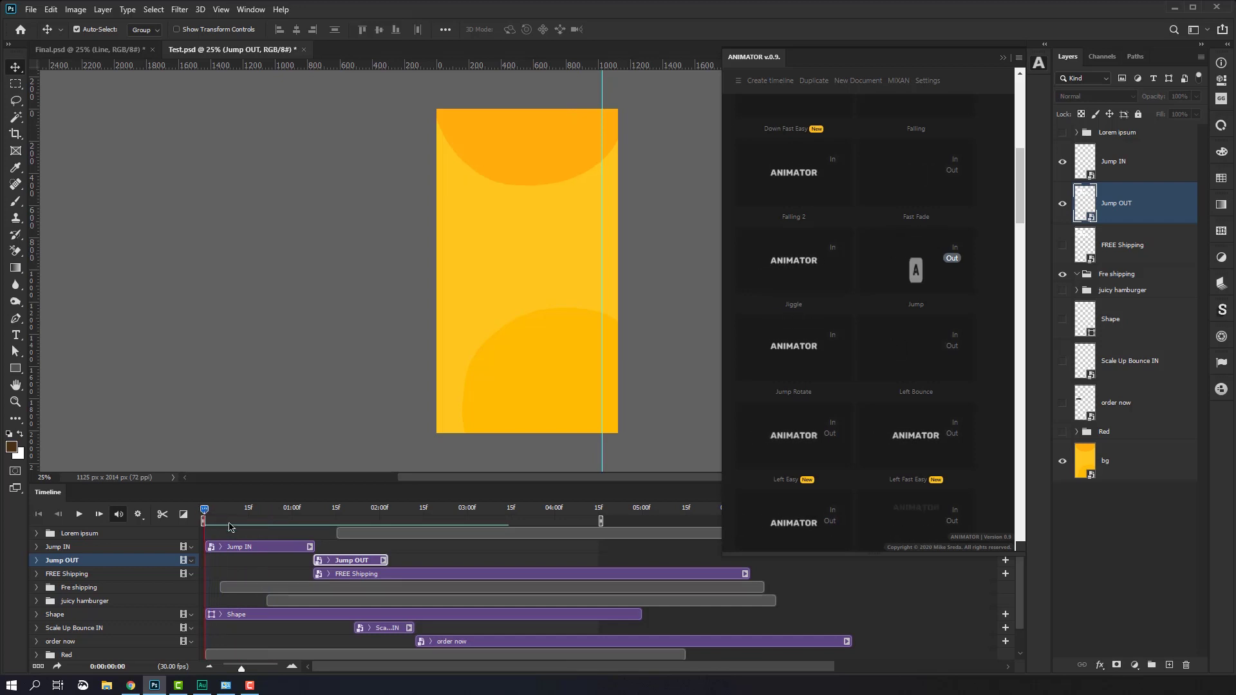
{"action": "key", "text": "space"}
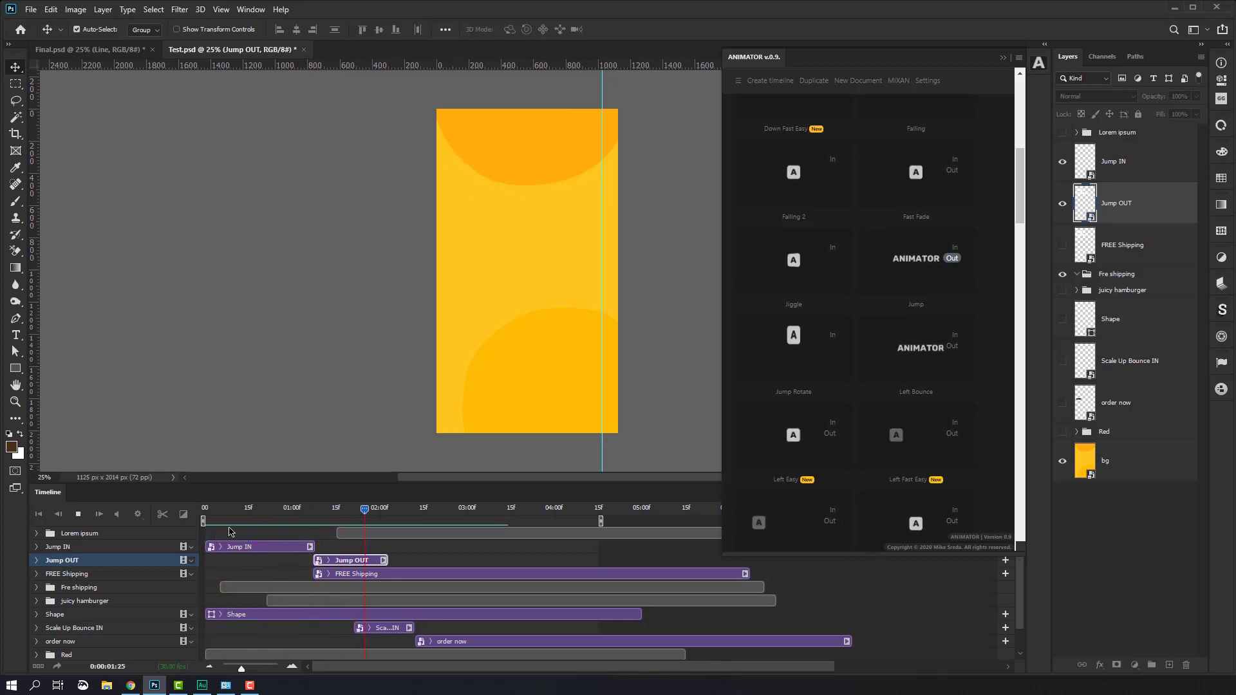
{"action": "key", "text": "space"}
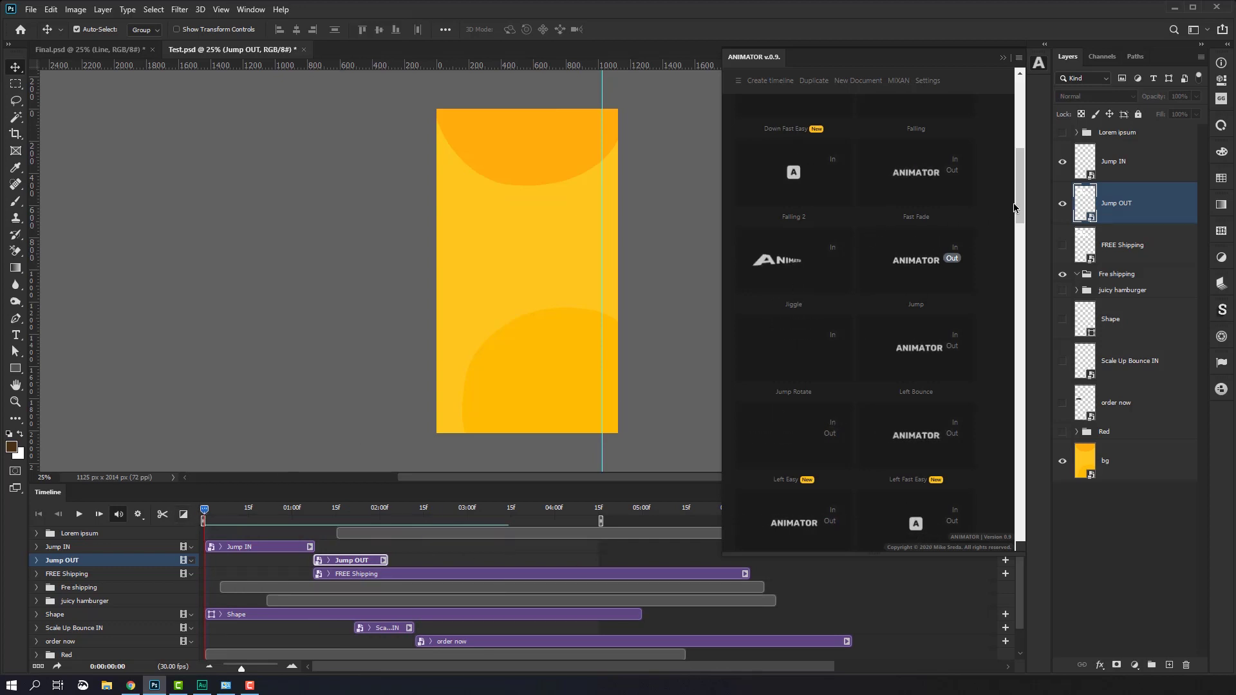
{"action": "left_click_drag", "start_coordinate": [1020, 193], "coordinate": [1012, 115]}
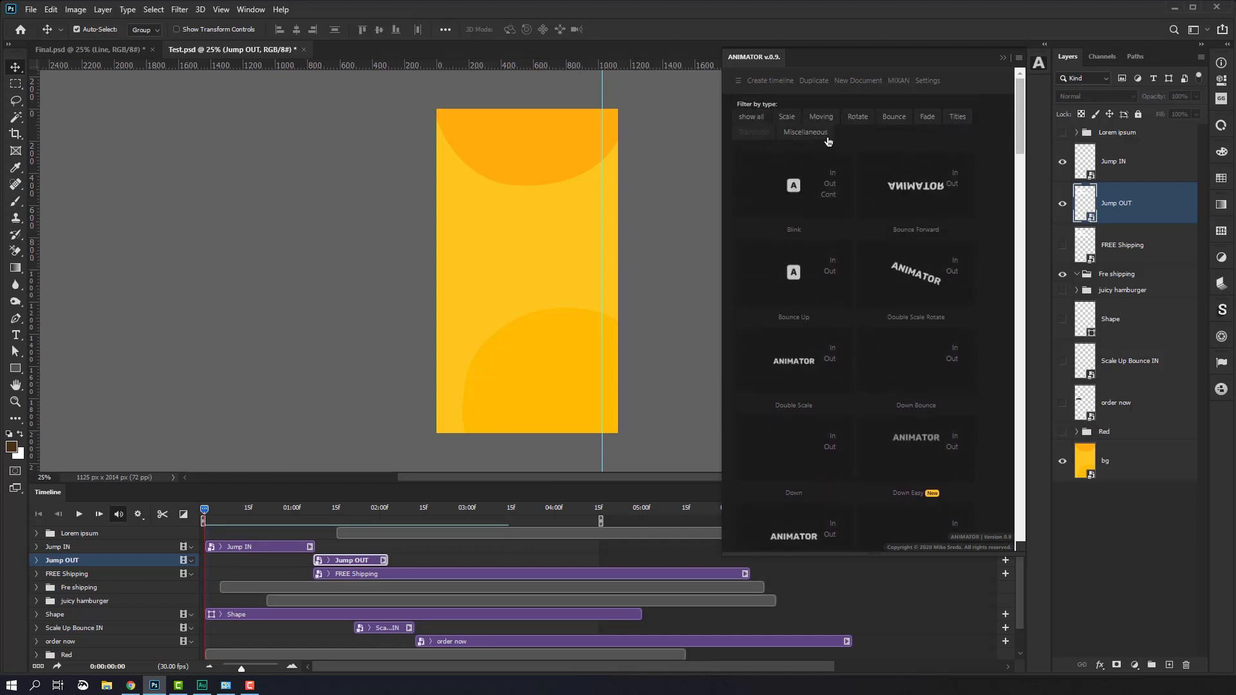
Step: Filter Animator presets to Miscellaneous and view then close the MIXAN info
{"action": "left_click", "coordinate": [806, 133]}
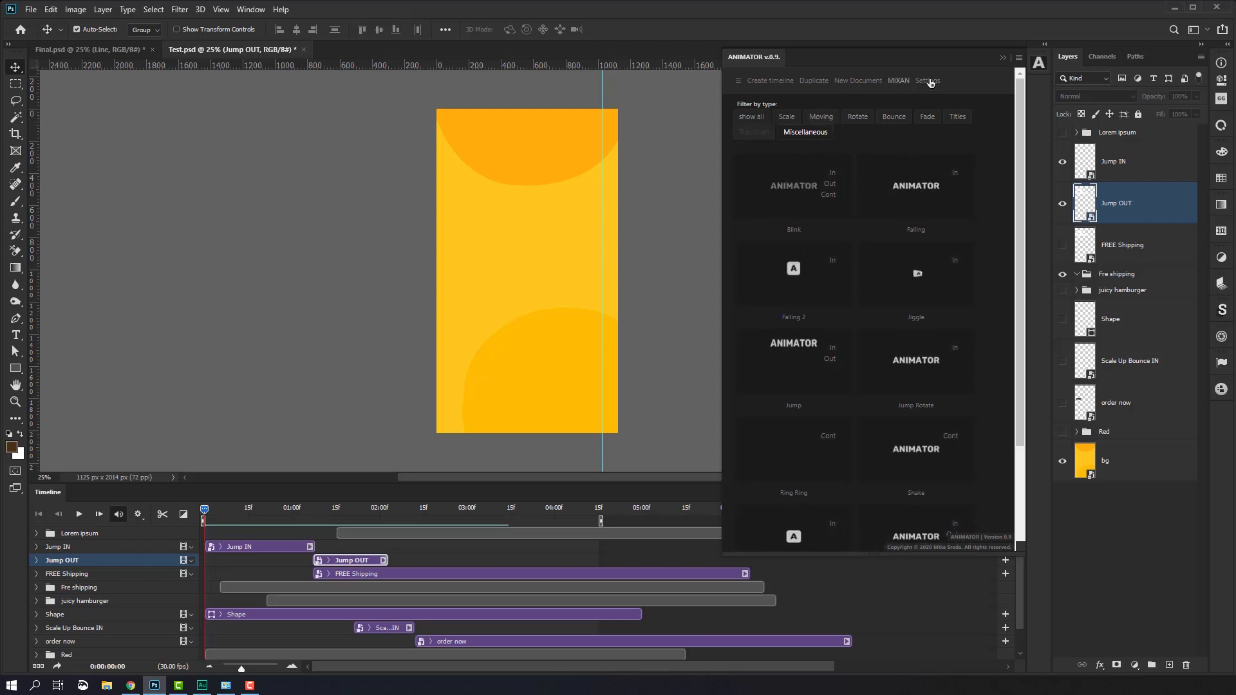
{"action": "left_click", "coordinate": [899, 82]}
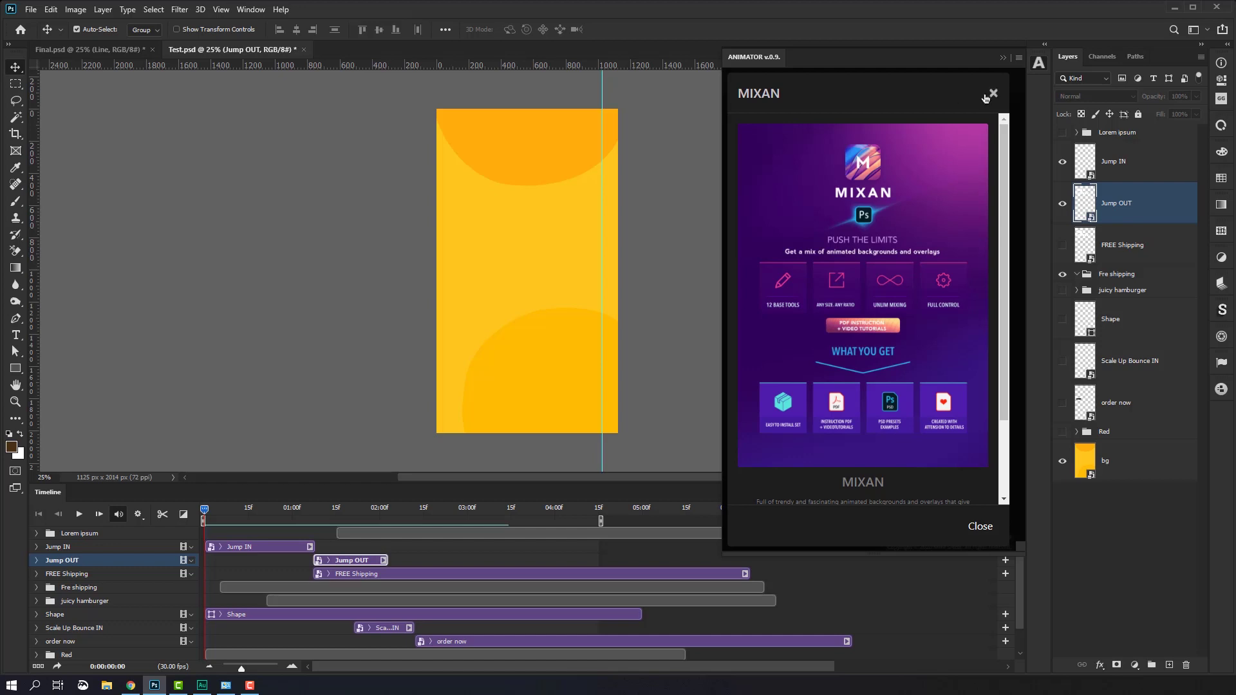
{"action": "left_click", "coordinate": [986, 97]}
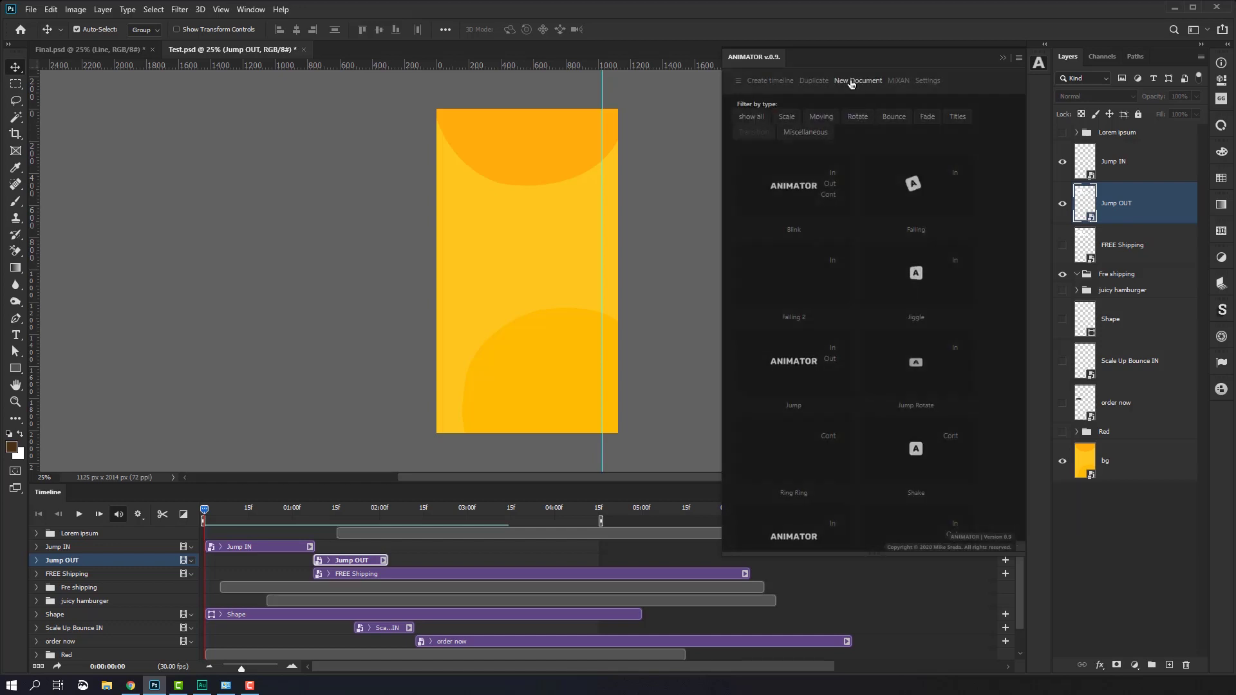
Step: Open the new-document templates and browse the Stories and post sizes
{"action": "left_click", "coordinate": [851, 81]}
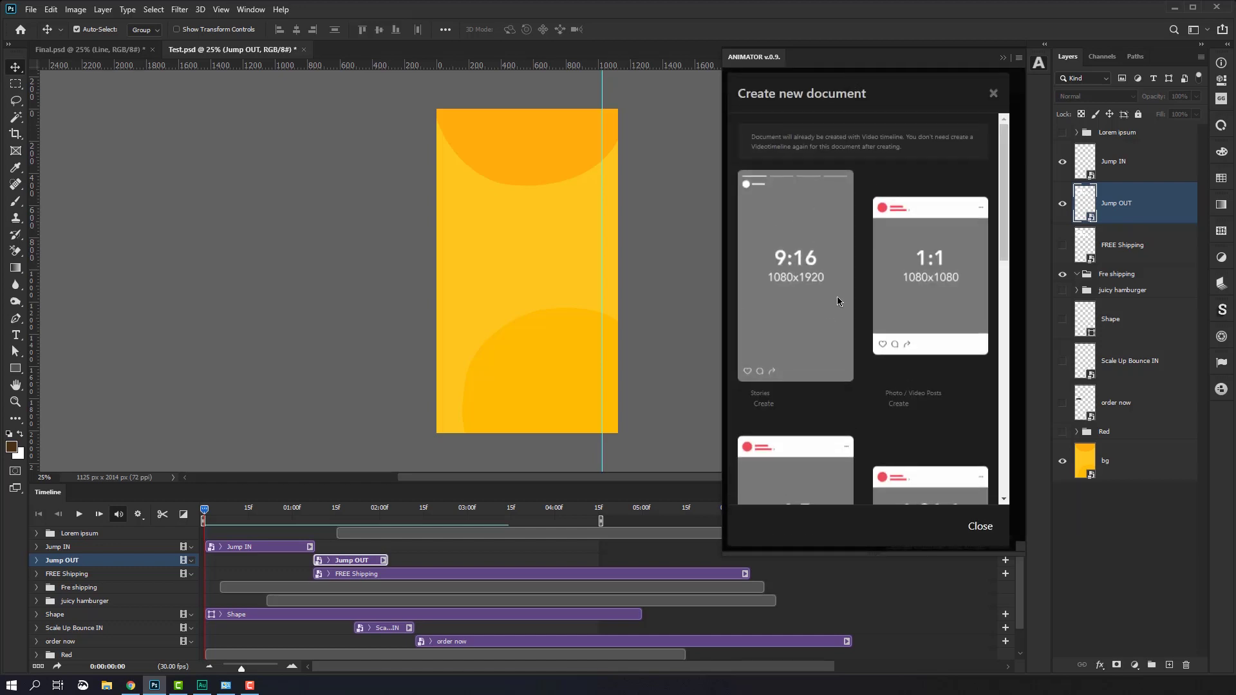
{"action": "scroll", "coordinate": [840, 303], "scroll_direction": "down", "scroll_amount": 1}
{"action": "scroll", "coordinate": [791, 346], "scroll_direction": "up", "scroll_amount": 1}
{"action": "scroll", "coordinate": [792, 403], "scroll_direction": "down", "scroll_amount": 2}
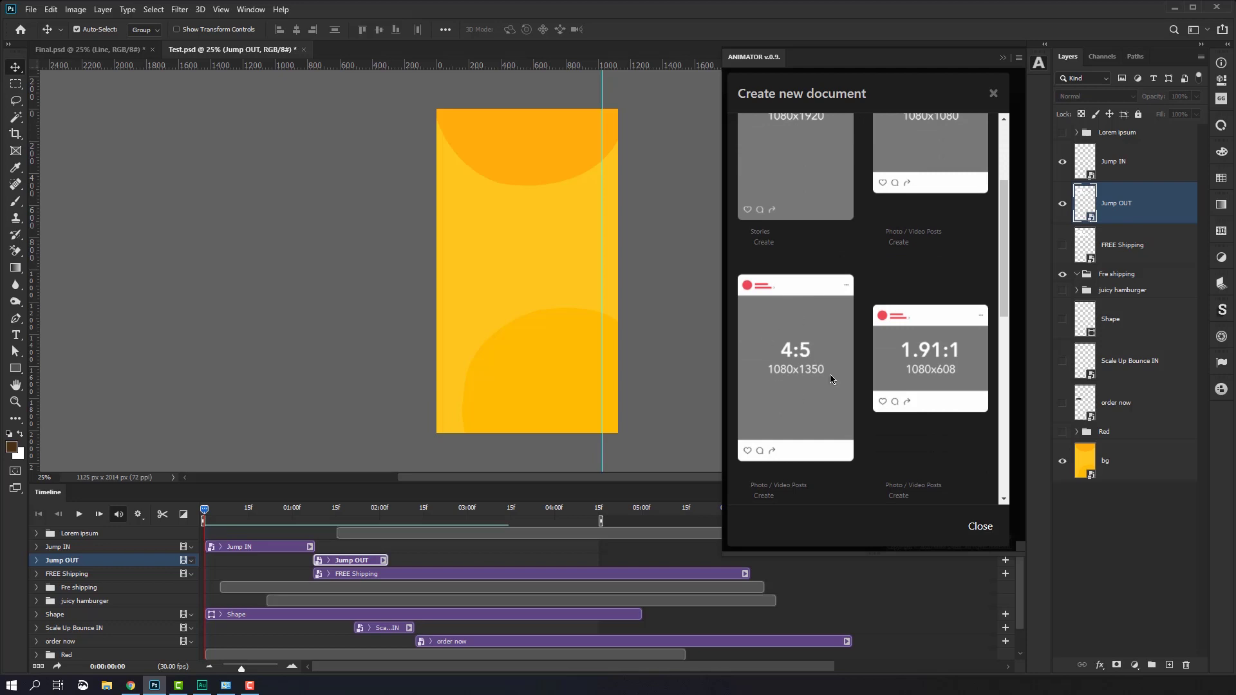
{"action": "scroll", "coordinate": [834, 385], "scroll_direction": "down", "scroll_amount": 1}
{"action": "scroll", "coordinate": [867, 365], "scroll_direction": "down", "scroll_amount": 2}
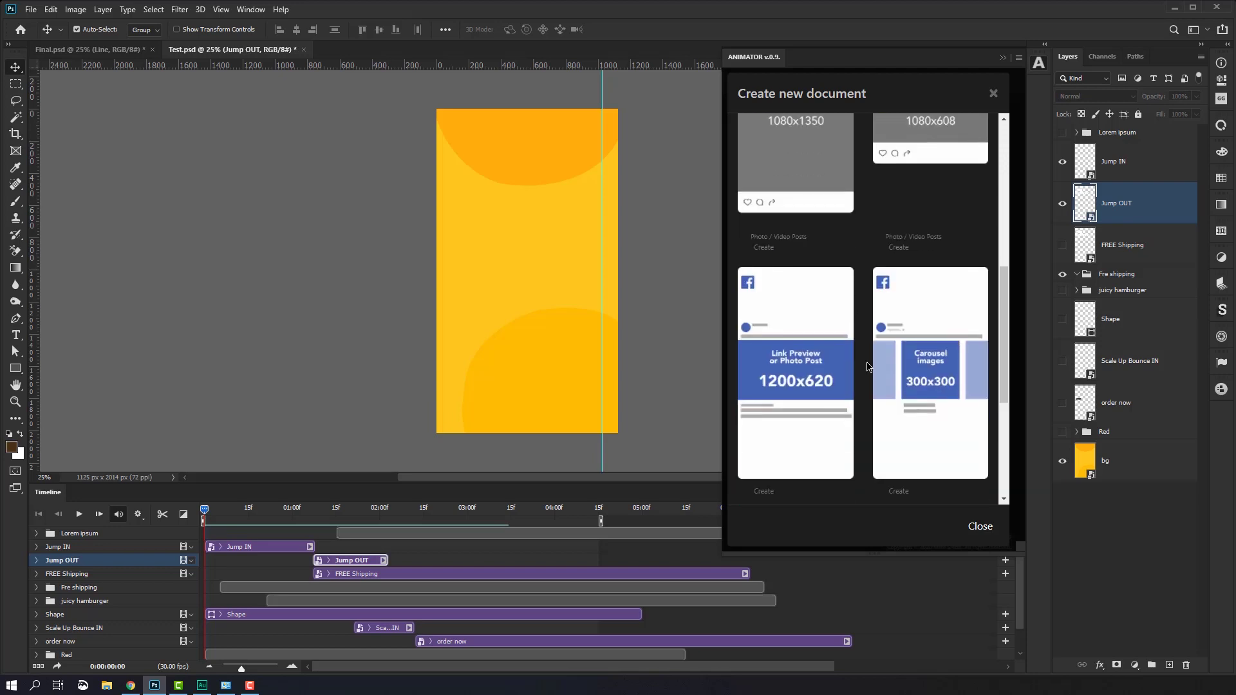
{"action": "scroll", "coordinate": [852, 360], "scroll_direction": "down", "scroll_amount": 3}
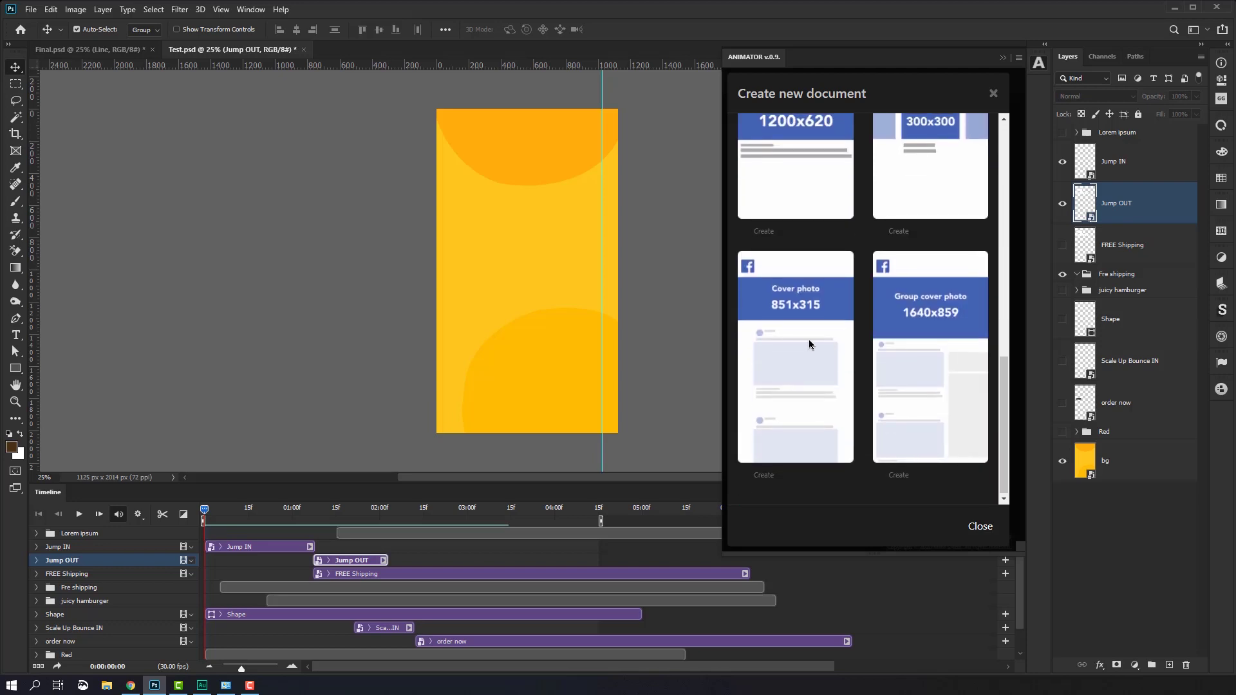
{"action": "scroll", "coordinate": [809, 342], "scroll_direction": "up", "scroll_amount": 10}
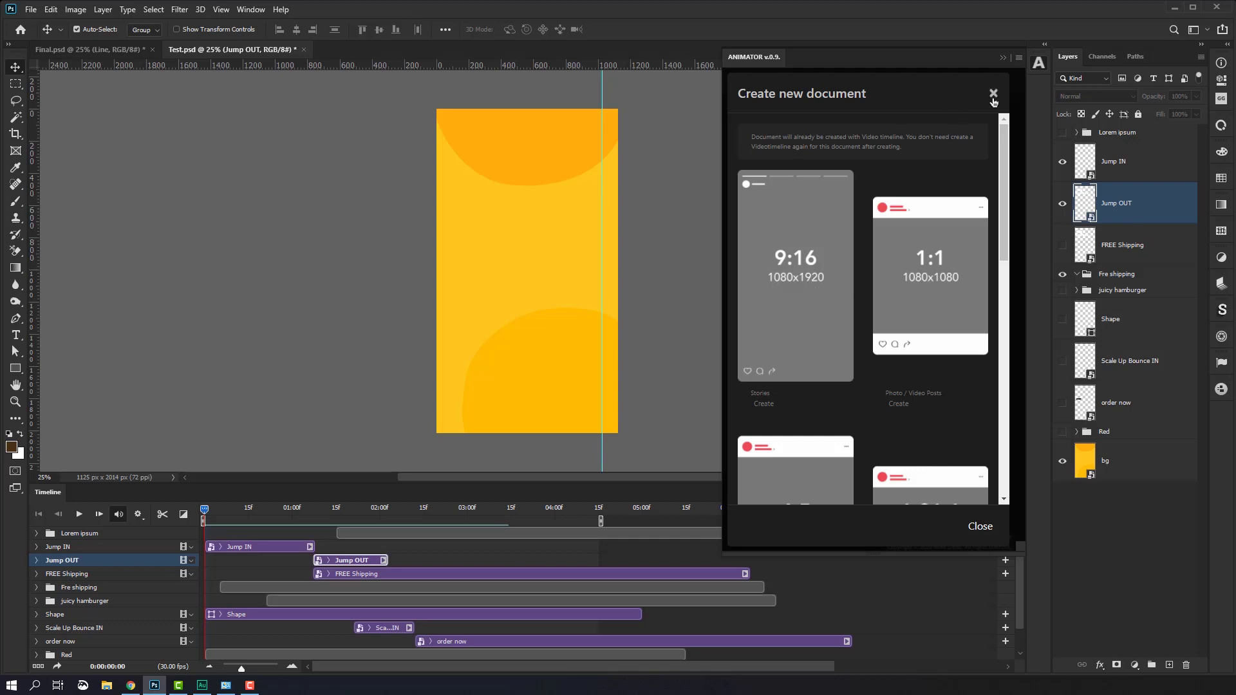
Step: Close the templates and drag Jump IN and Jump OUT above Lorem ipsum
{"action": "left_click", "coordinate": [993, 96]}
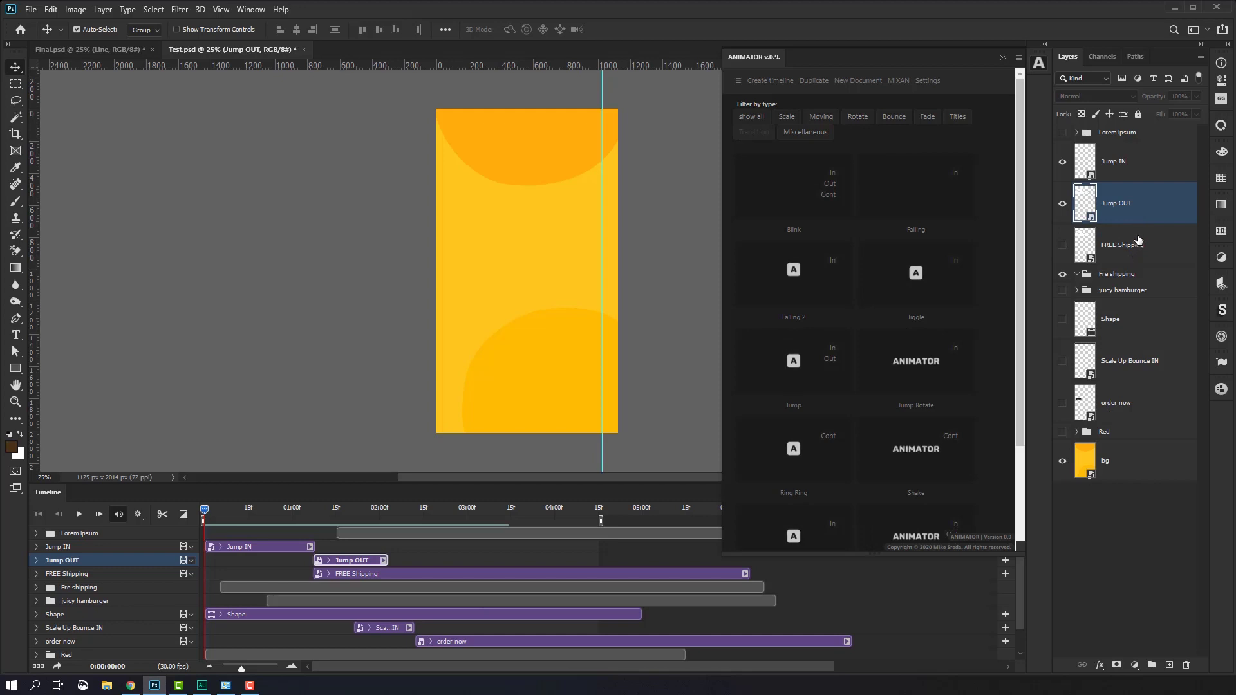
{"action": "left_click", "coordinate": [1137, 165], "text": "shift"}
{"action": "left_click_drag", "start_coordinate": [1137, 164], "coordinate": [1135, 128]}
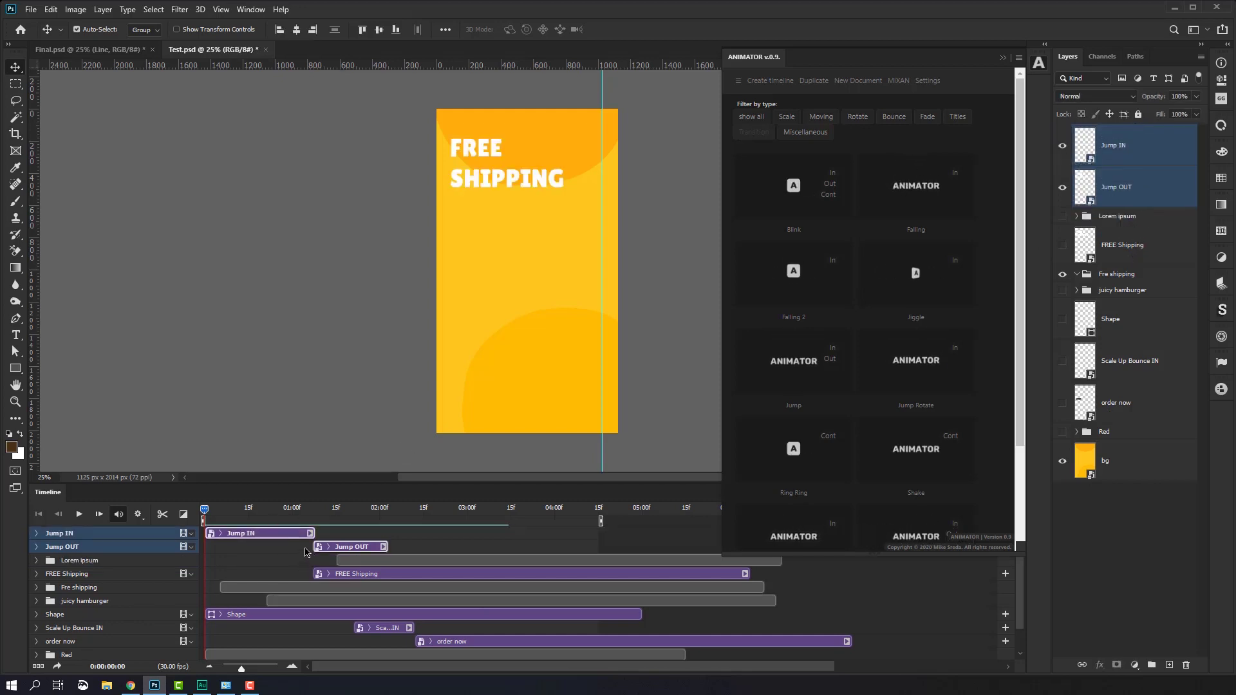